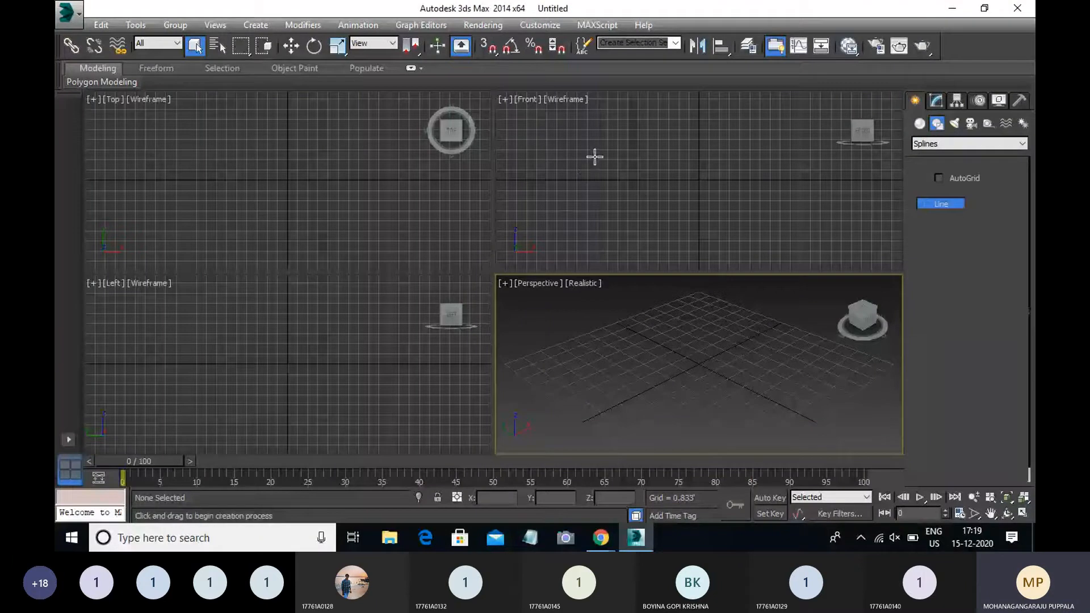
Draw a stepped open line of straight right-angled segments, its first rise about 7.1' tall, in the Front viewport and delete it.
left_click(610, 220)
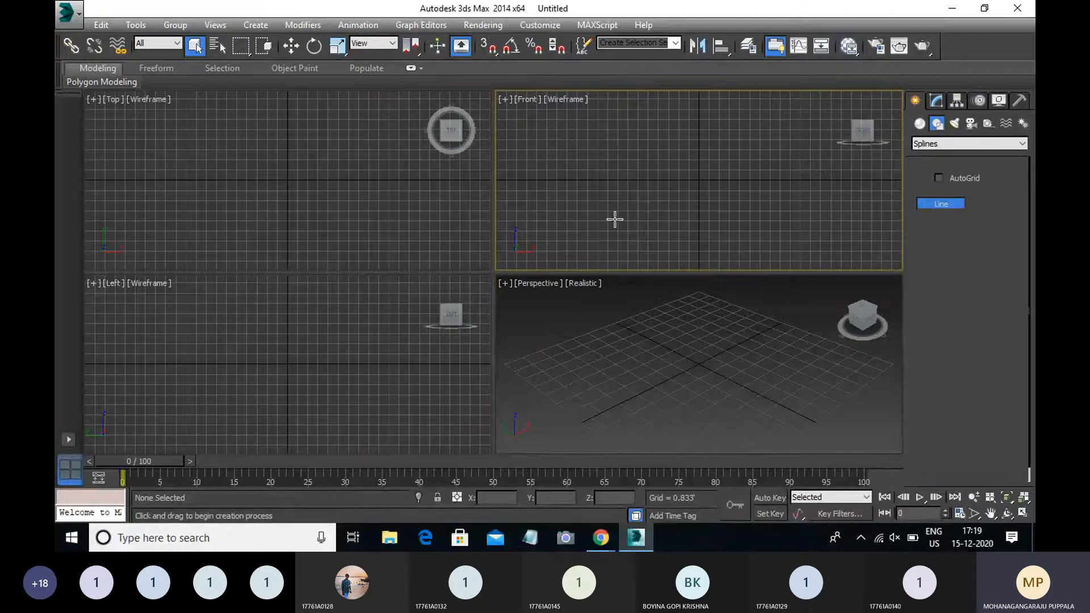
left_click(563, 222)
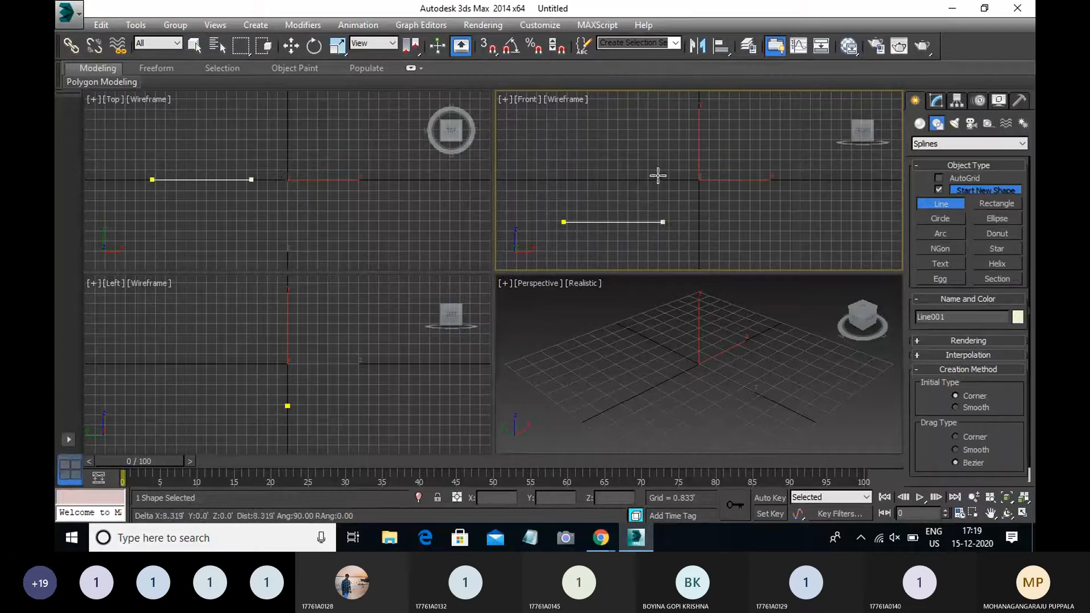
left_click(640, 222)
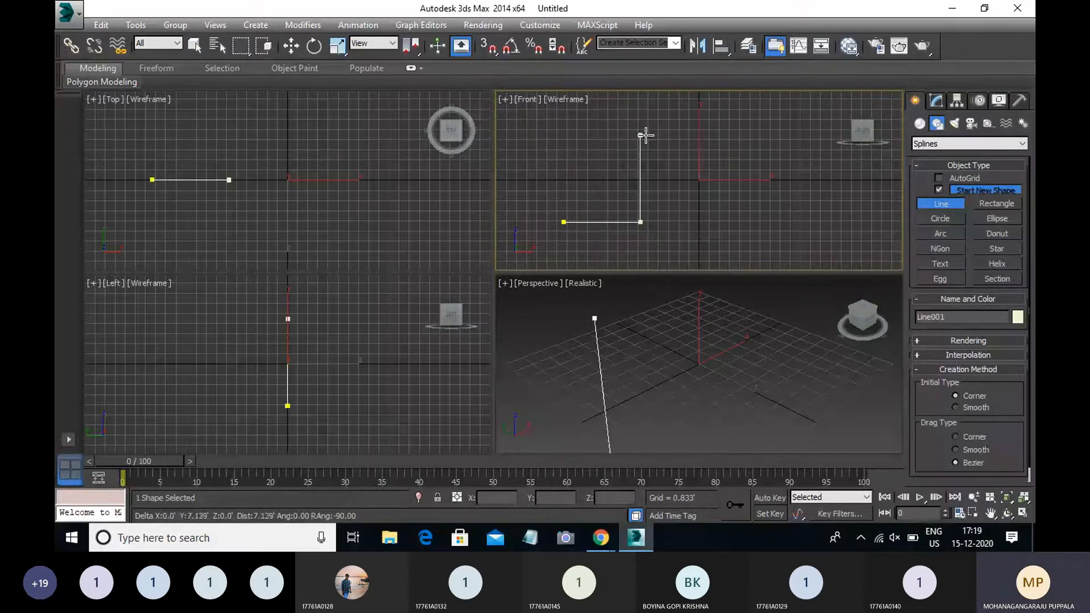
left_click(640, 135)
left_click(705, 135)
left_click(704, 217)
left_click(749, 218)
left_click(749, 149)
left_click(782, 150)
left_click(778, 207)
right_click(796, 226)
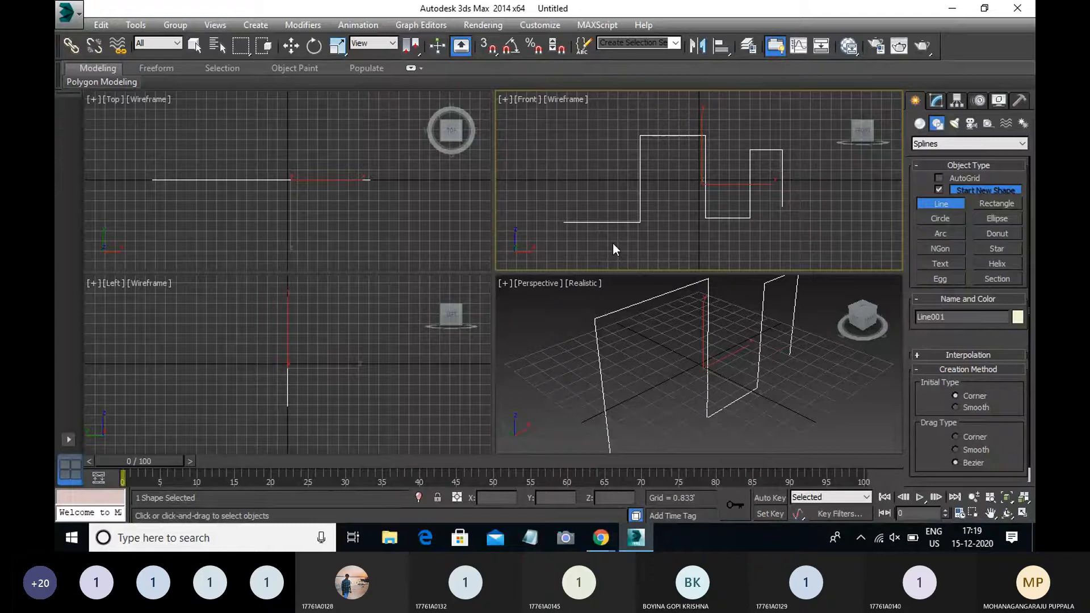
key("Delete")
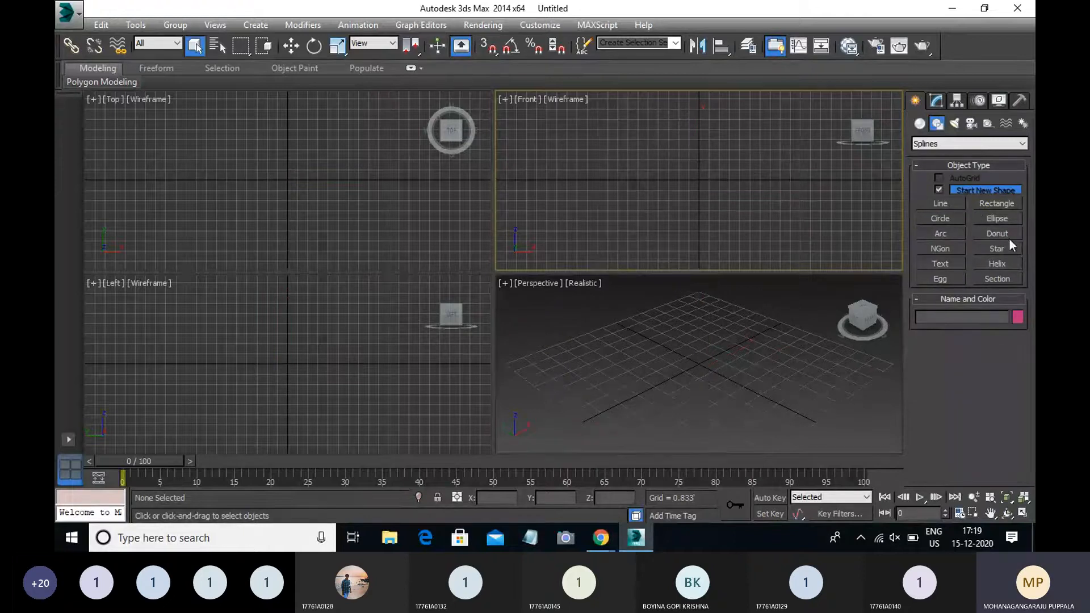
Draw a glass half-profile line in the Front viewport with a flat base, sloped foot, vertical stem and curved bowl side.
left_click(936, 204)
left_click(645, 250)
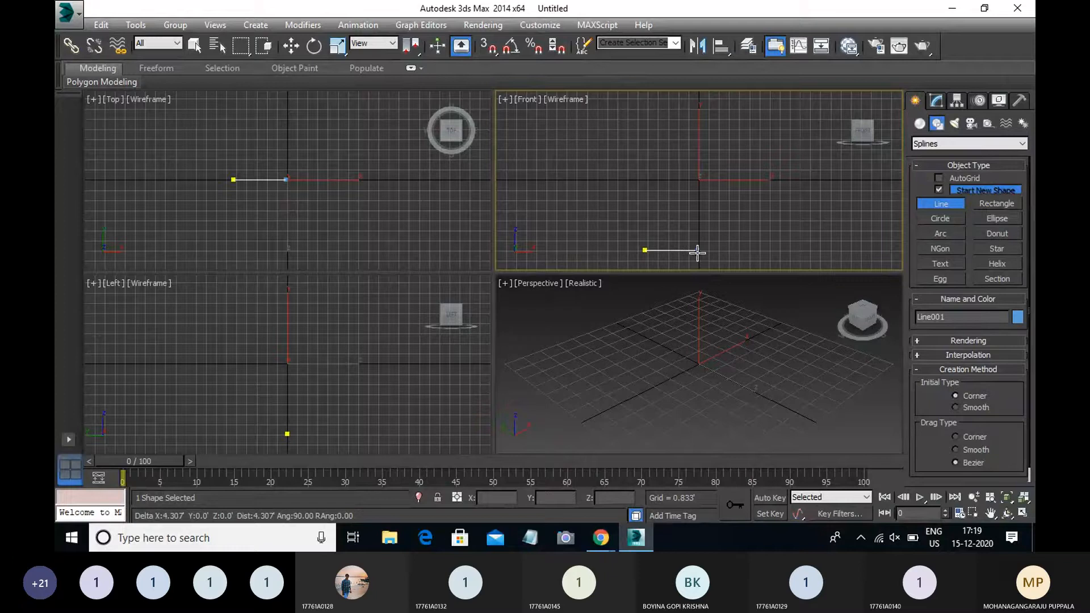
left_click(697, 247)
left_click(652, 233)
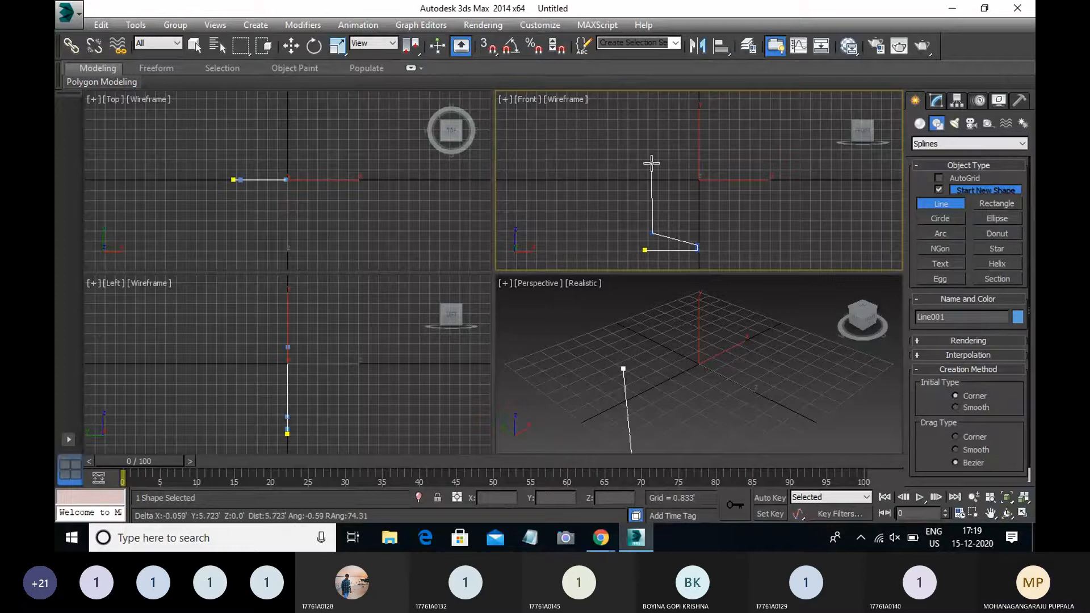
left_click(652, 194)
left_click(712, 150)
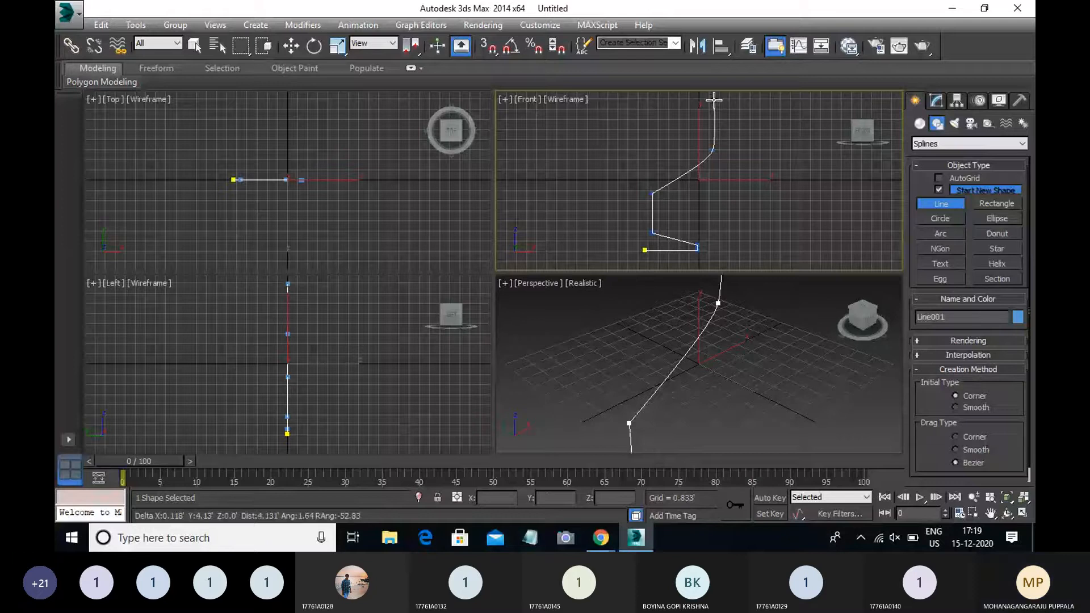
left_click(713, 99)
right_click(713, 99)
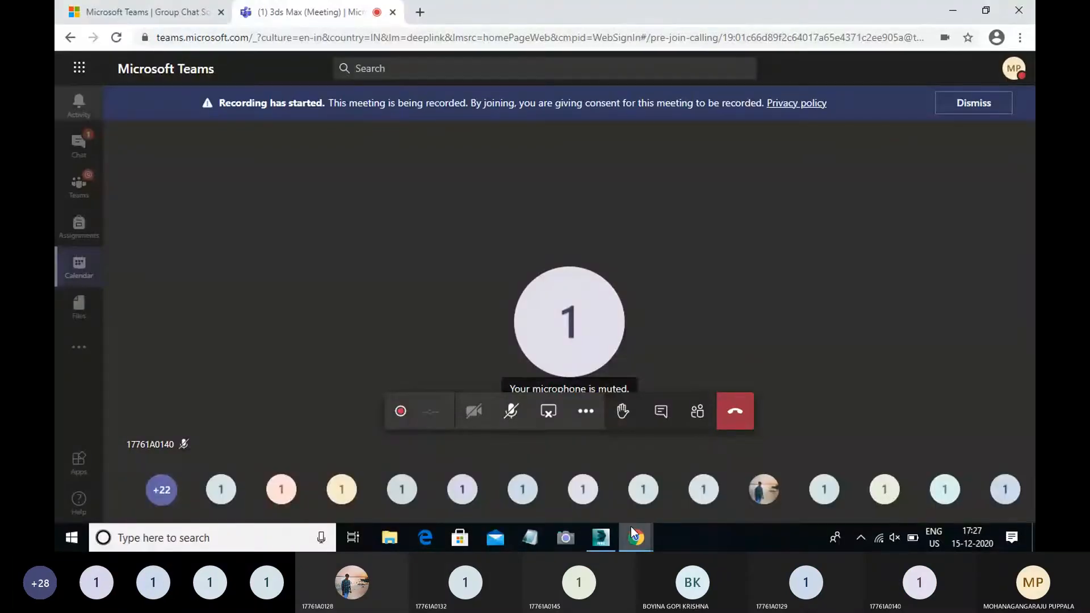
Switch back to 3ds Max and delete the lathed wine glass.
mouse_move(599, 541)
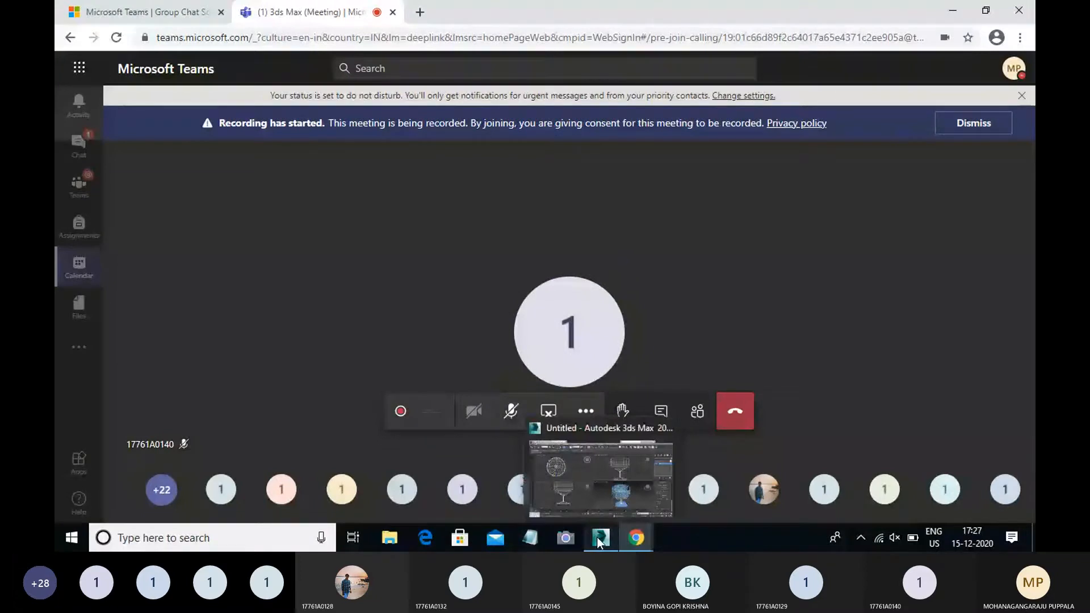
left_click(600, 542)
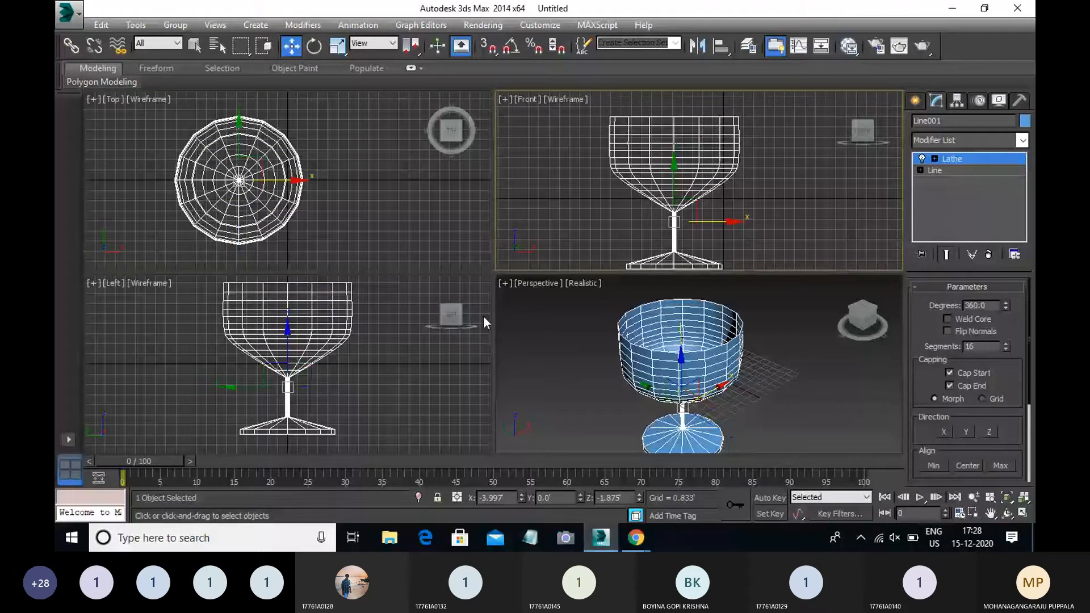
right_click(423, 388)
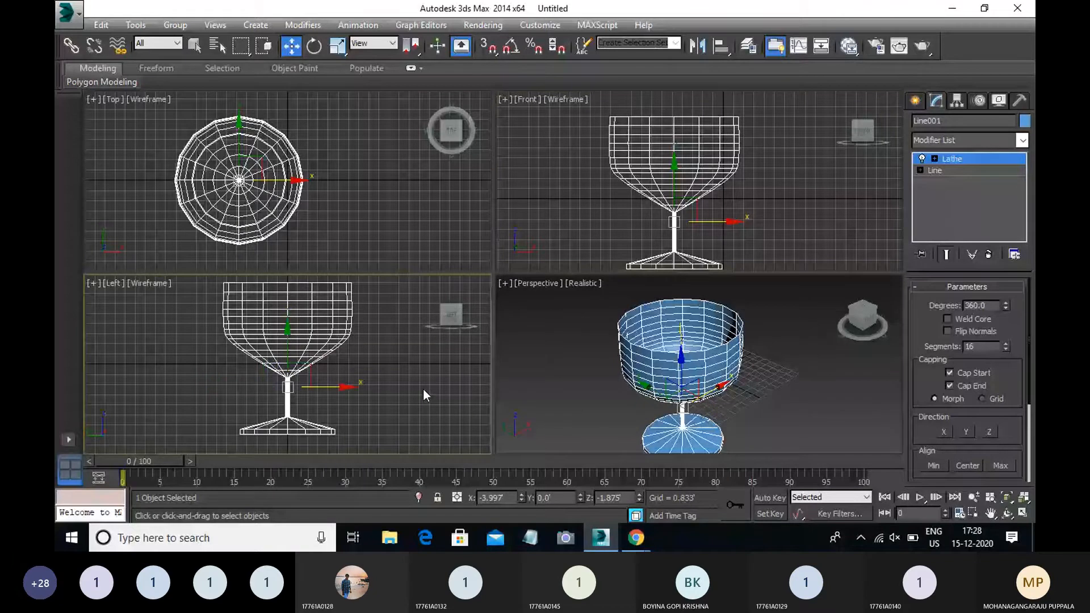
right_click(510, 320)
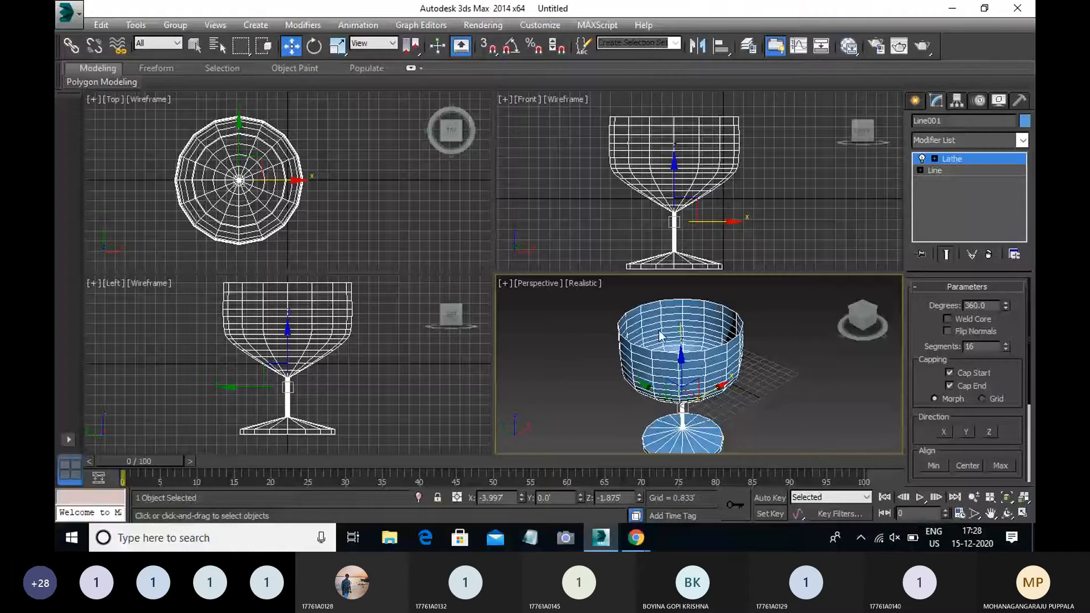
key("Delete")
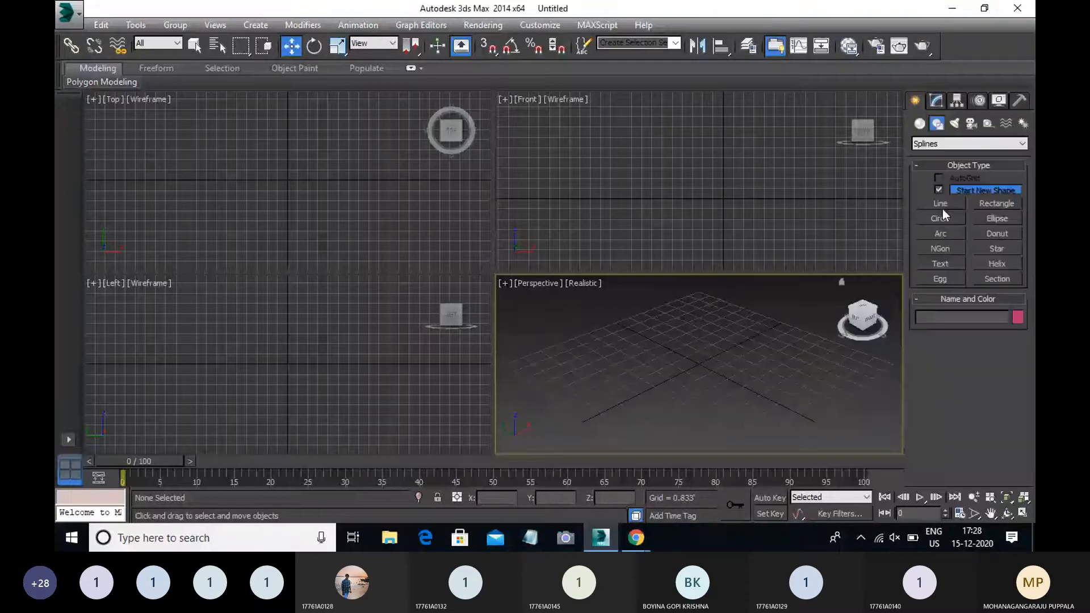
Draw a new goblet half-profile line in the Front viewport with a flat base, short edge, sloped foot, vertical stem and curved bowl side.
left_click(941, 205)
left_click(661, 246)
left_click(738, 246)
left_click(738, 233)
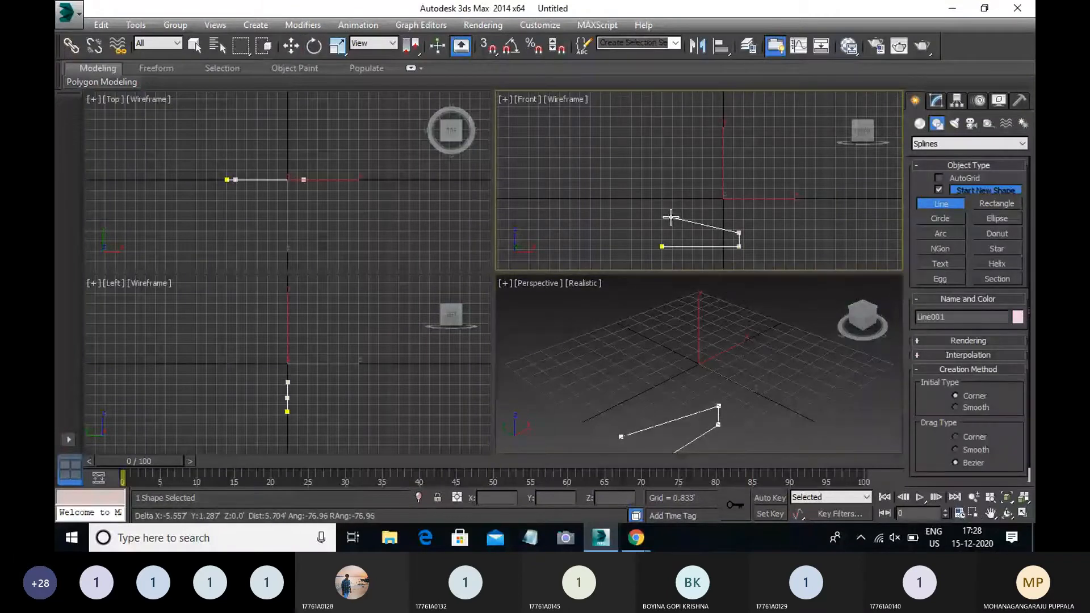
left_click(670, 217)
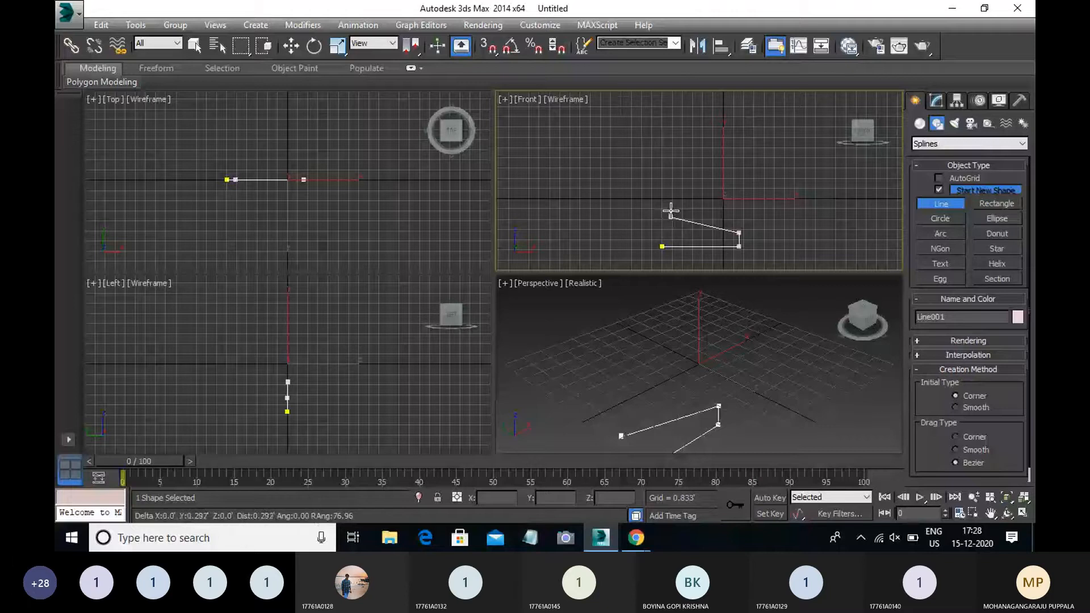
left_click(670, 158)
left_click_drag(757, 108, 761, 78)
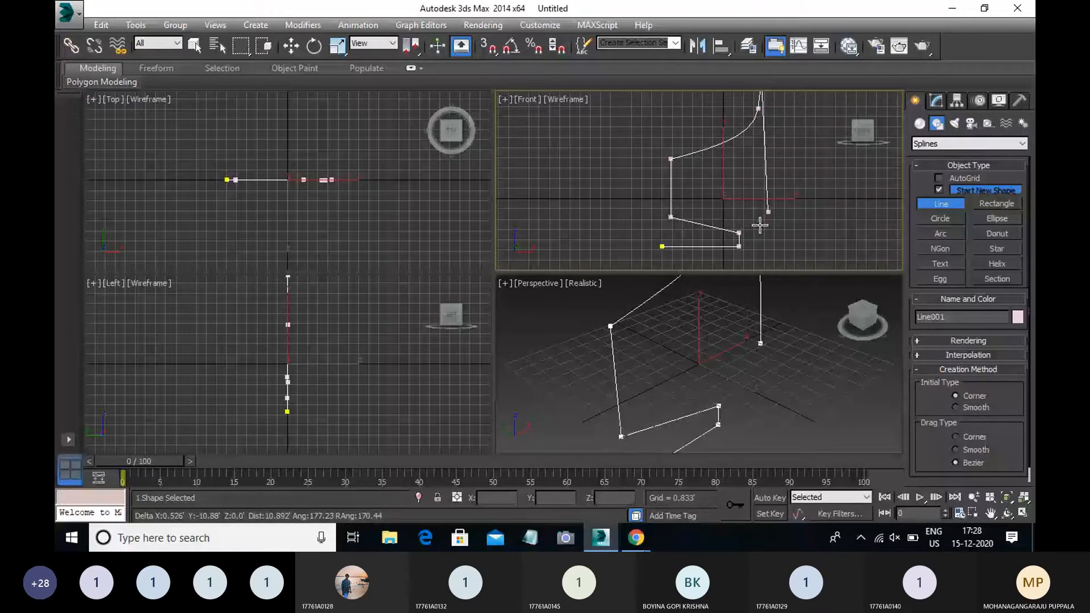
right_click(743, 378)
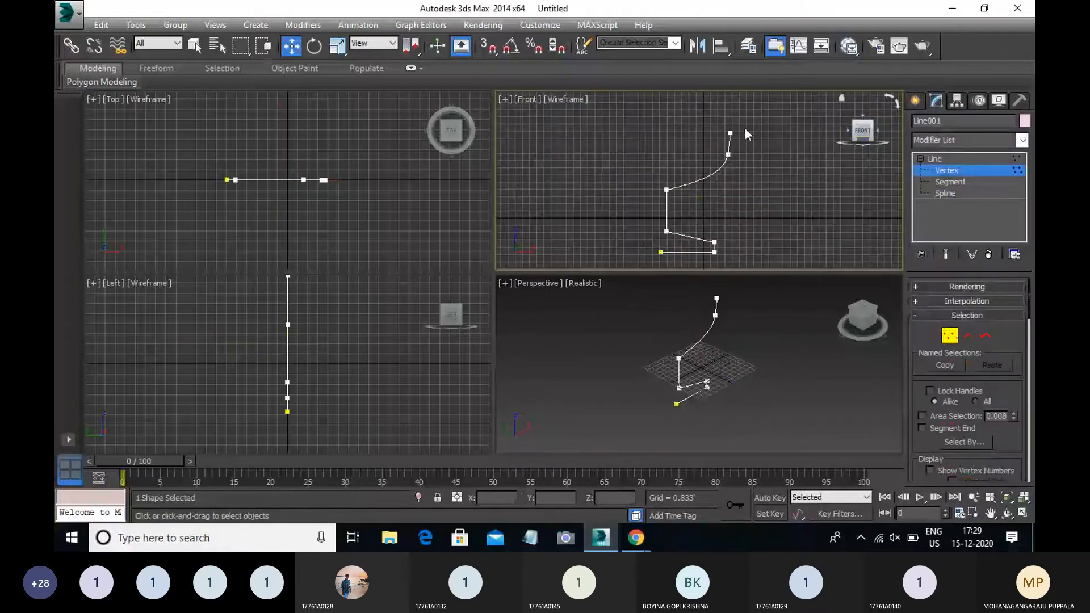
Move the profile's two topmost vertices up and outward in the Front viewport to enlarge the bowl, and leave vertex editing.
left_click_drag(748, 120, 711, 165)
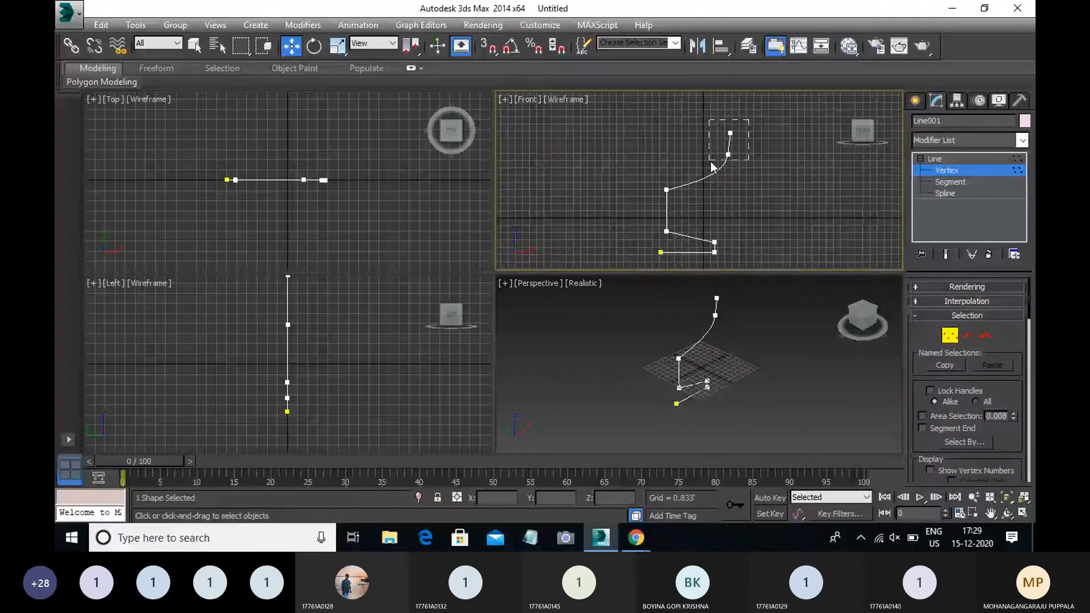
left_click_drag(711, 165, 712, 167)
middle_click_drag(712, 167, 733, 149)
left_click_drag(733, 148, 735, 125)
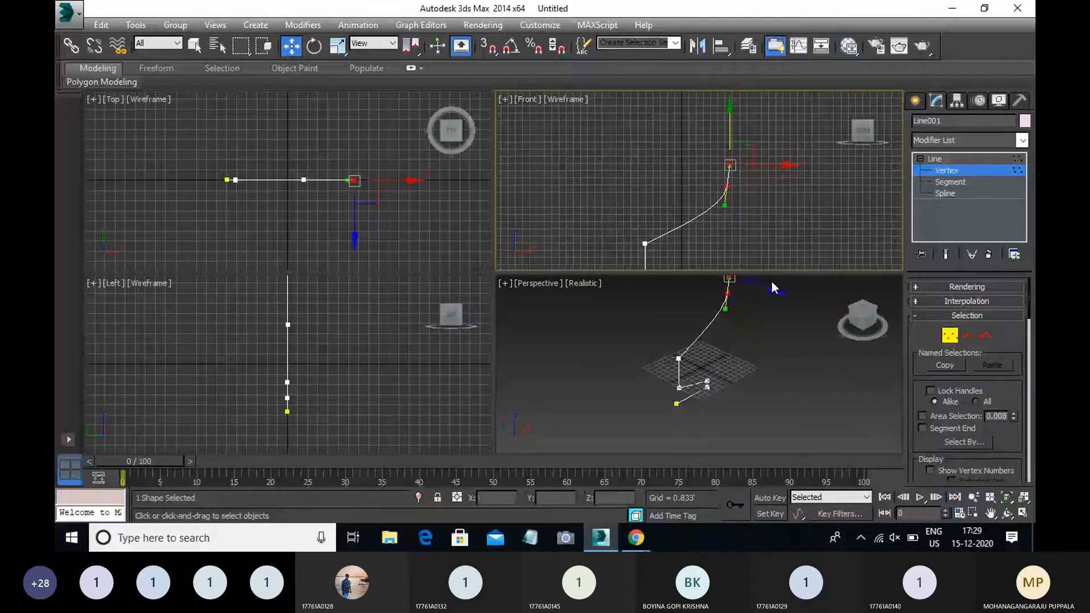
left_click(764, 353)
middle_click_drag(765, 353, 758, 400)
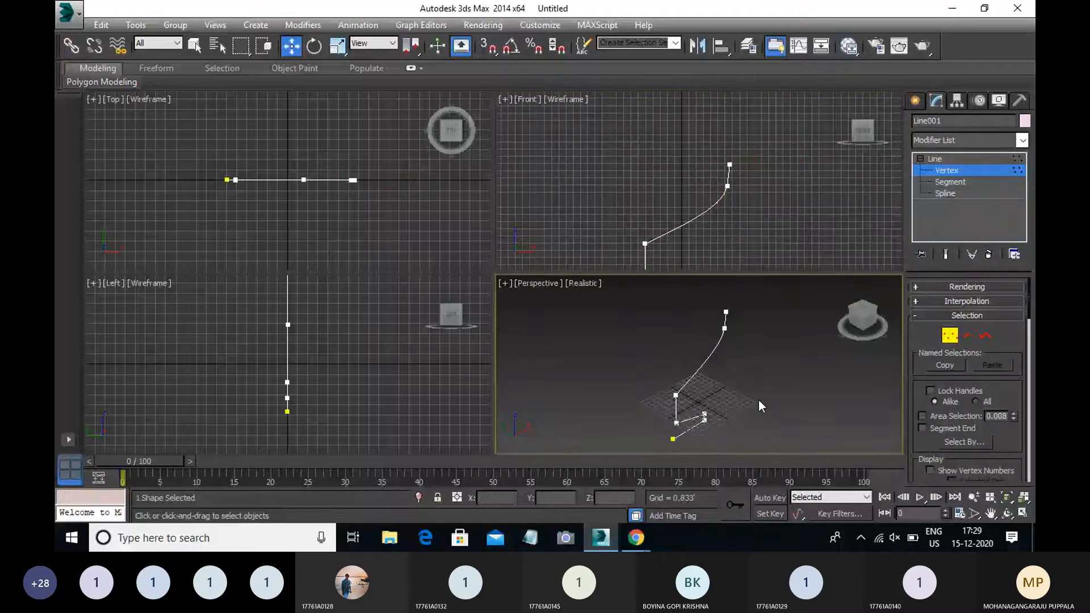
key("1")
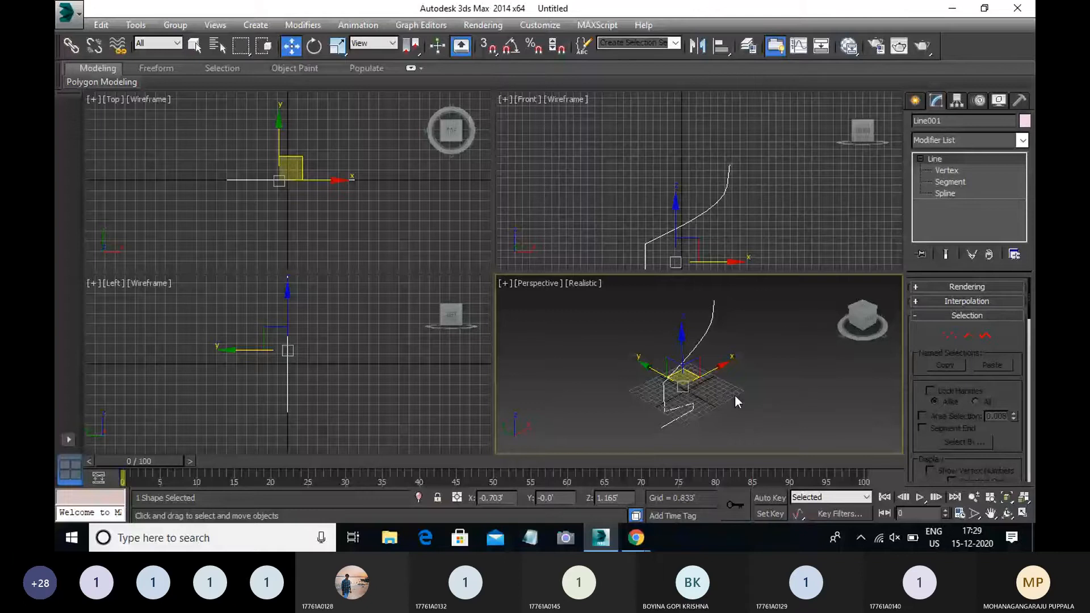
left_click(732, 401)
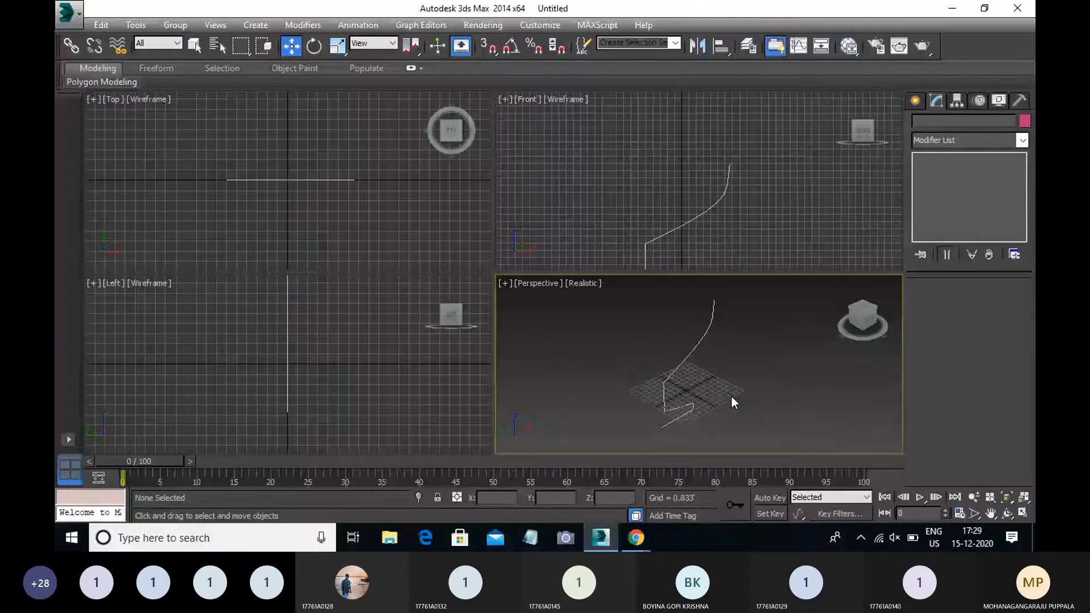
Maximize the Perspective viewport and apply a Lathe modifier to the profile line.
key("alt")
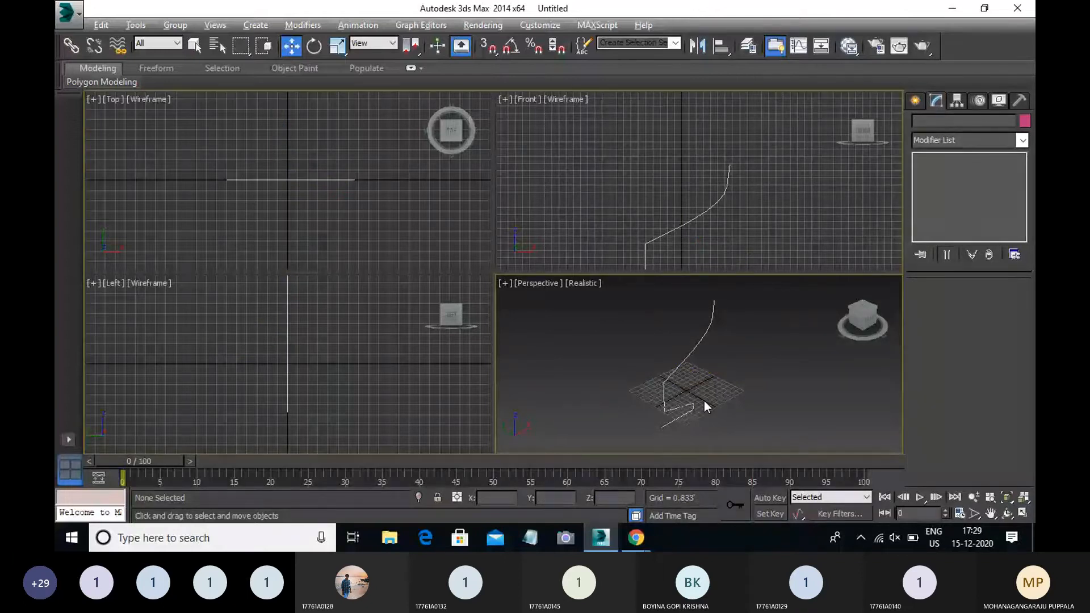
key("alt+w")
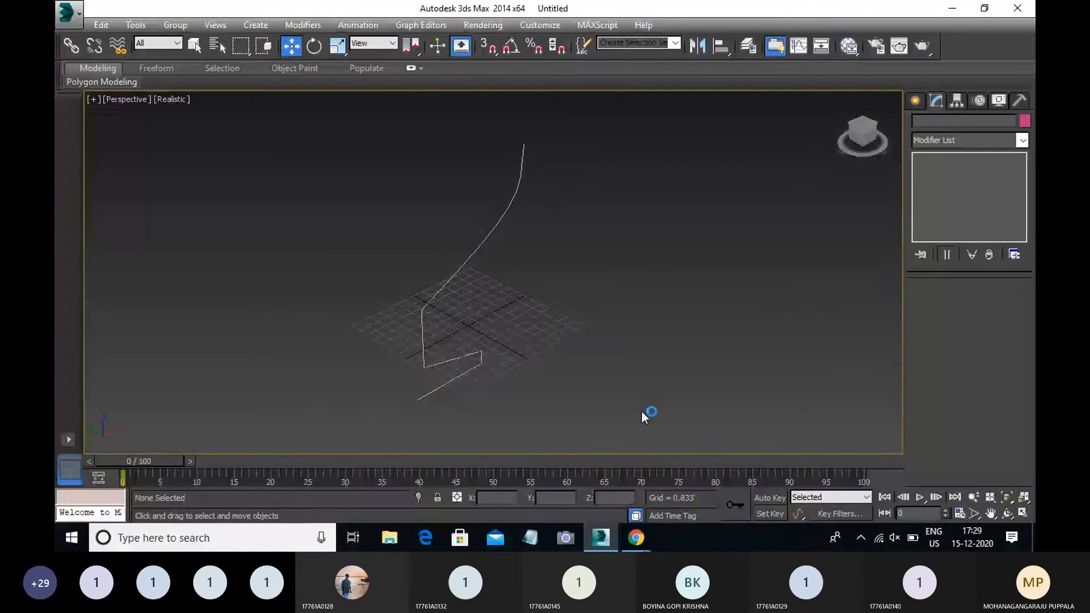
key("ctrl+a")
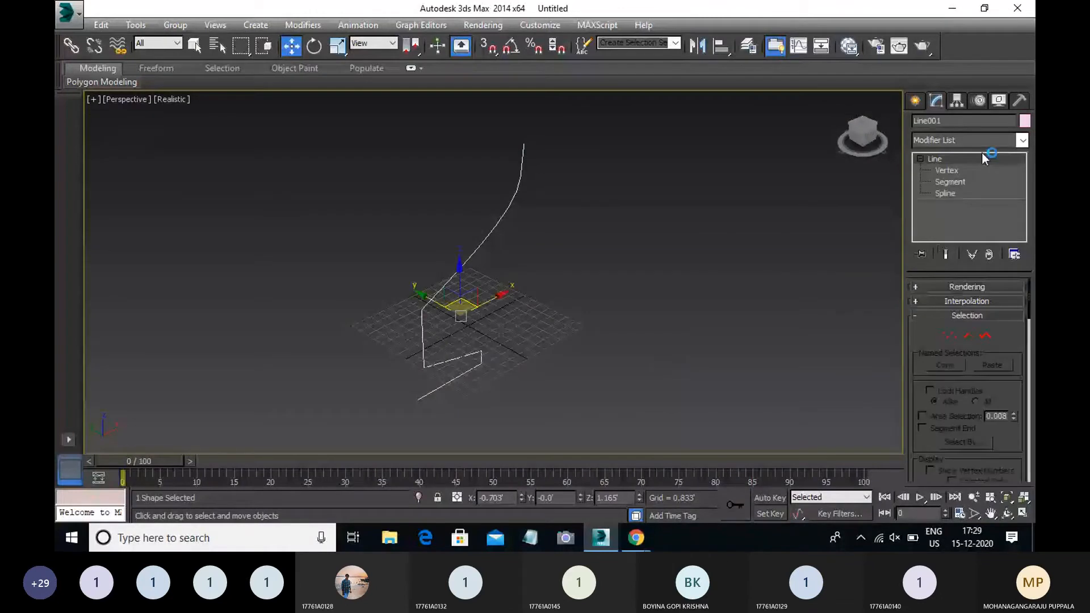
left_click(1021, 140)
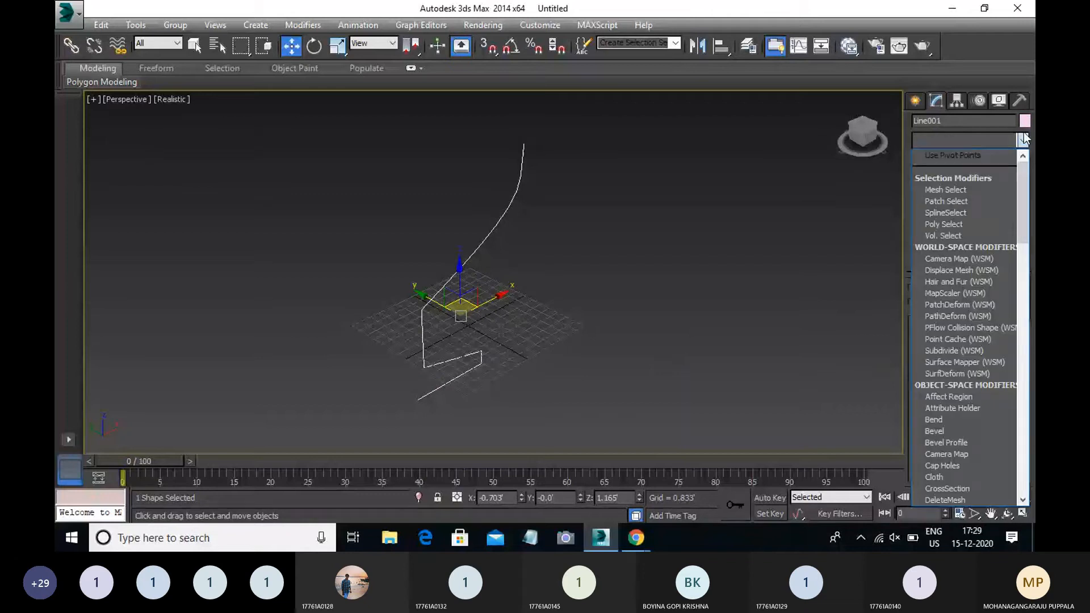
key("l")
key("Return")
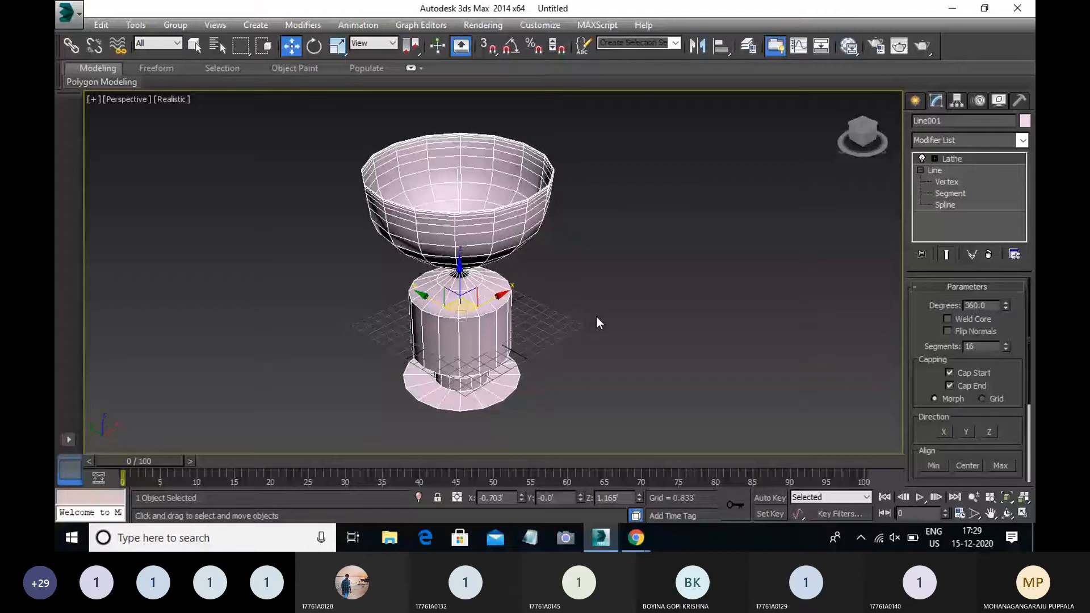
Move the lathed object to about X 2.361' and slide its Lathe axis along X to about -1.567', forming a thin-stemmed, wide-bowled goblet.
left_click_drag(494, 299, 525, 285)
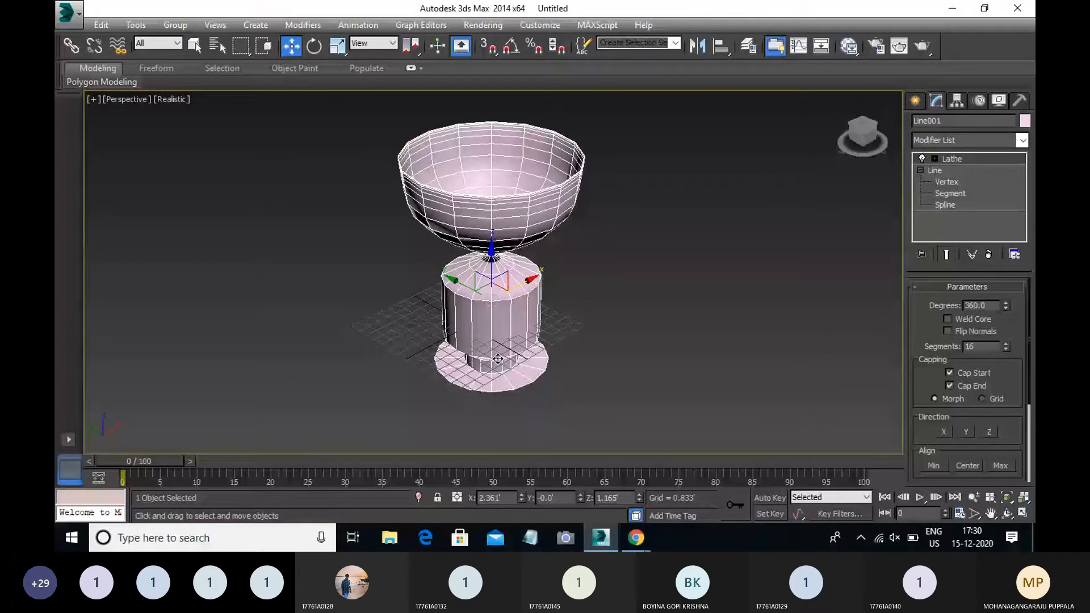
left_click(962, 159)
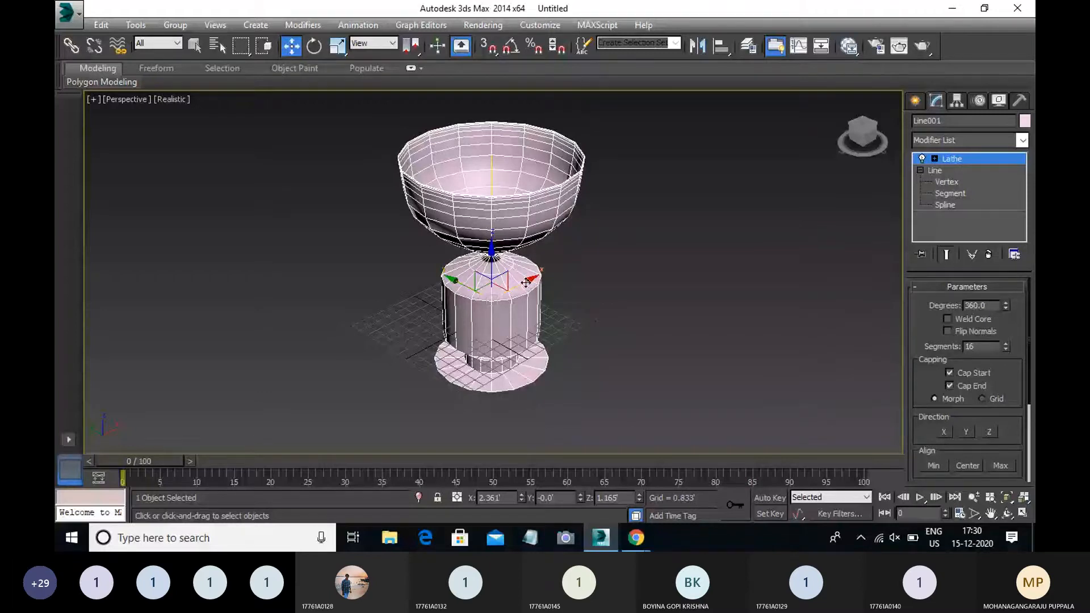
left_click_drag(526, 282, 649, 332)
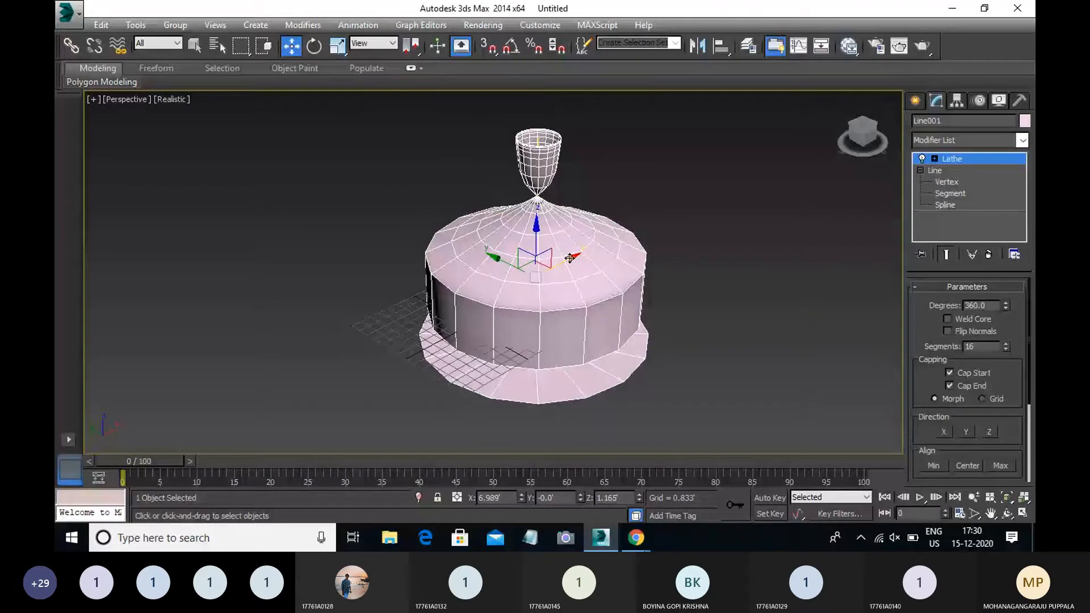
left_click_drag(569, 258, 544, 271)
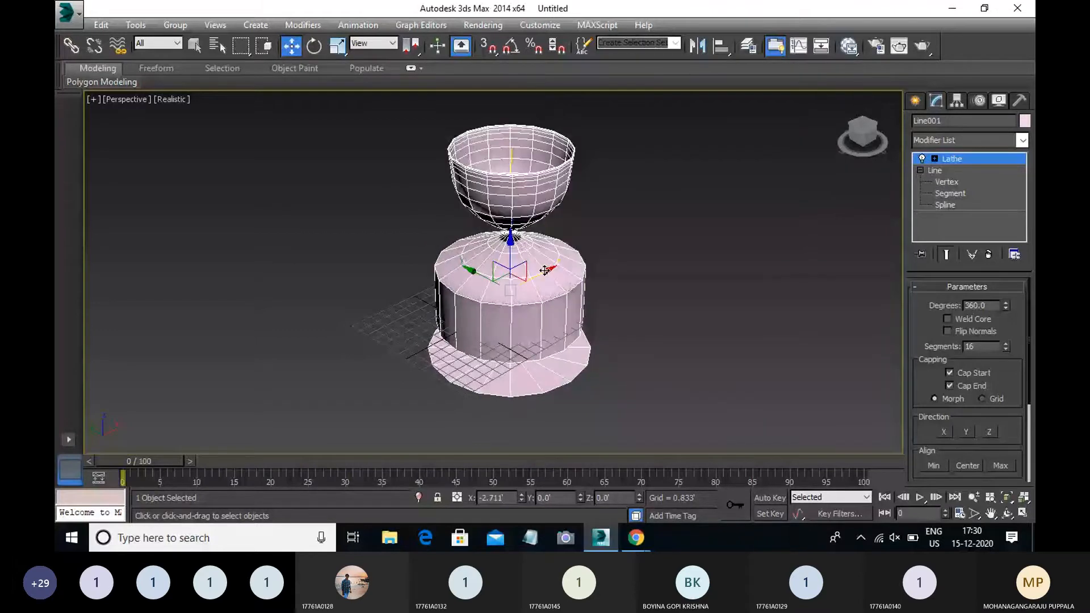
left_click_drag(544, 271, 494, 303)
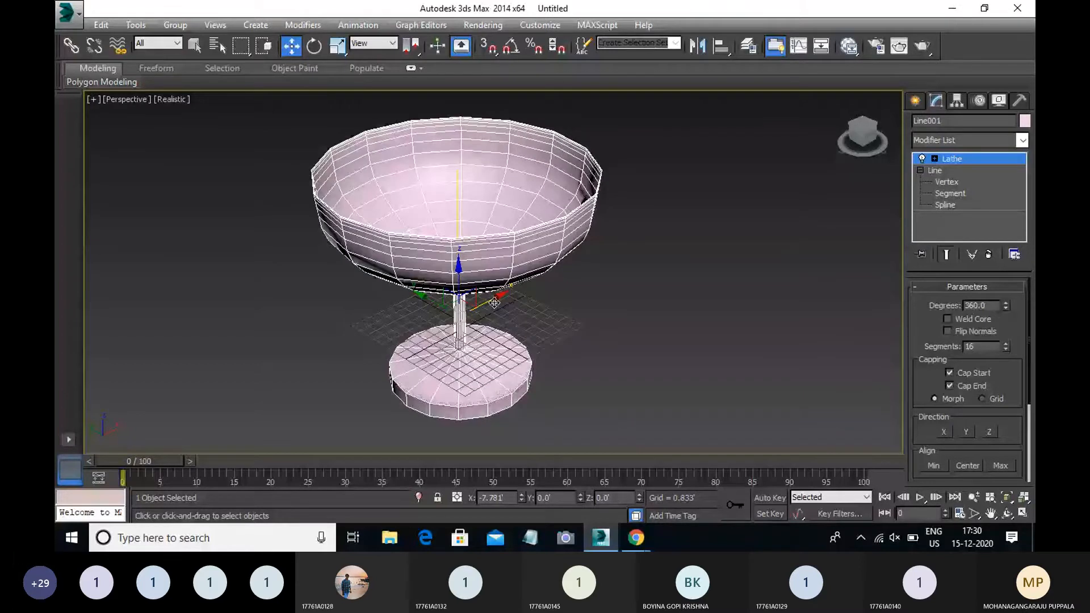
left_click_drag(494, 303, 542, 345)
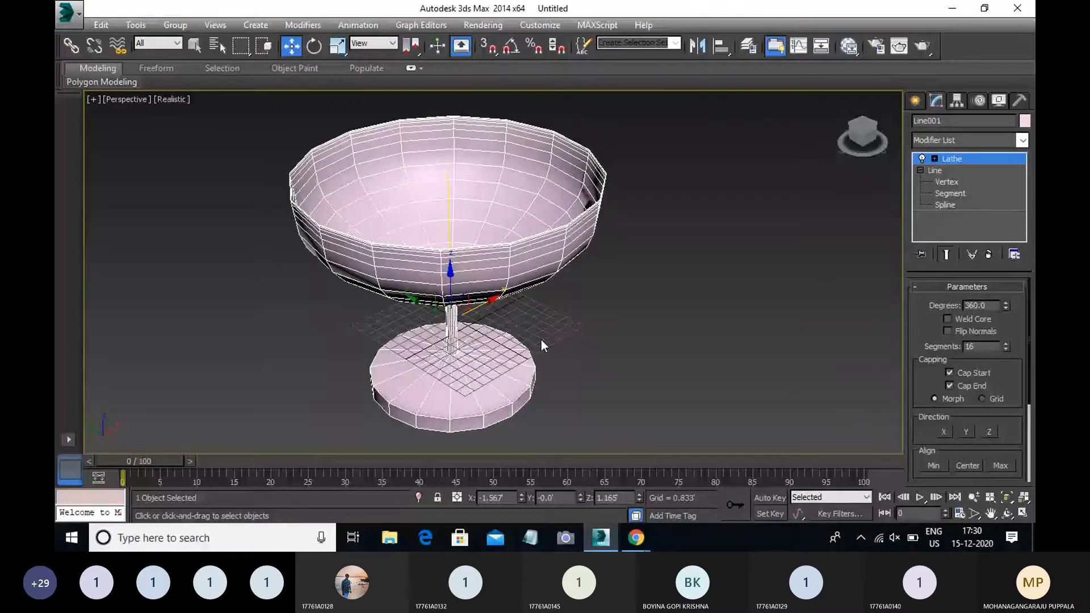
middle_click_drag(540, 340, 659, 396, "alt")
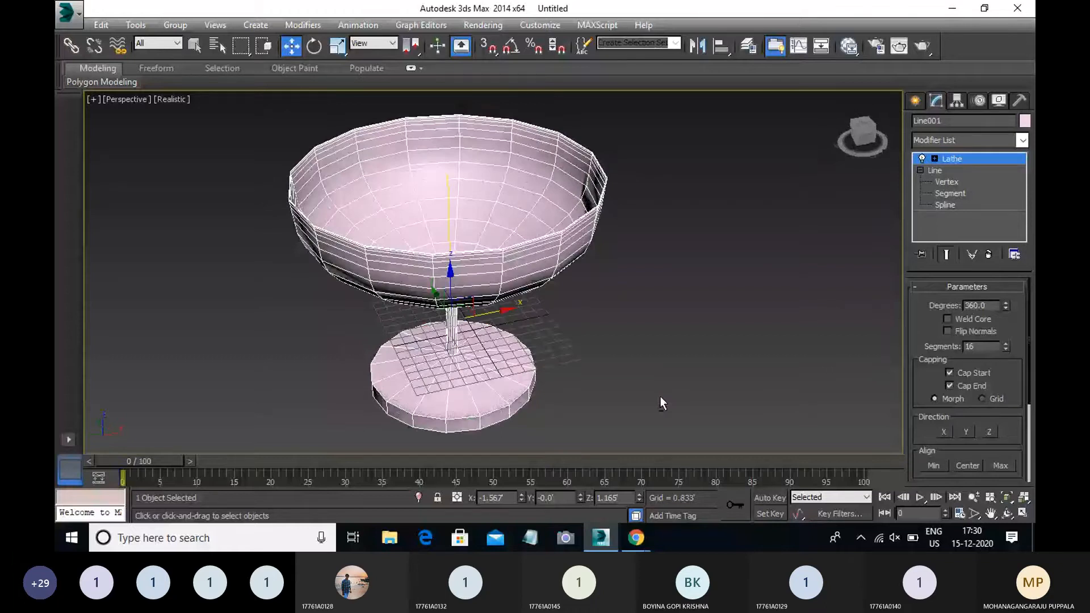
Smooth the goblet by raising its Lathe segments to 94.
middle_click_drag(660, 396, 535, 299, "alt")
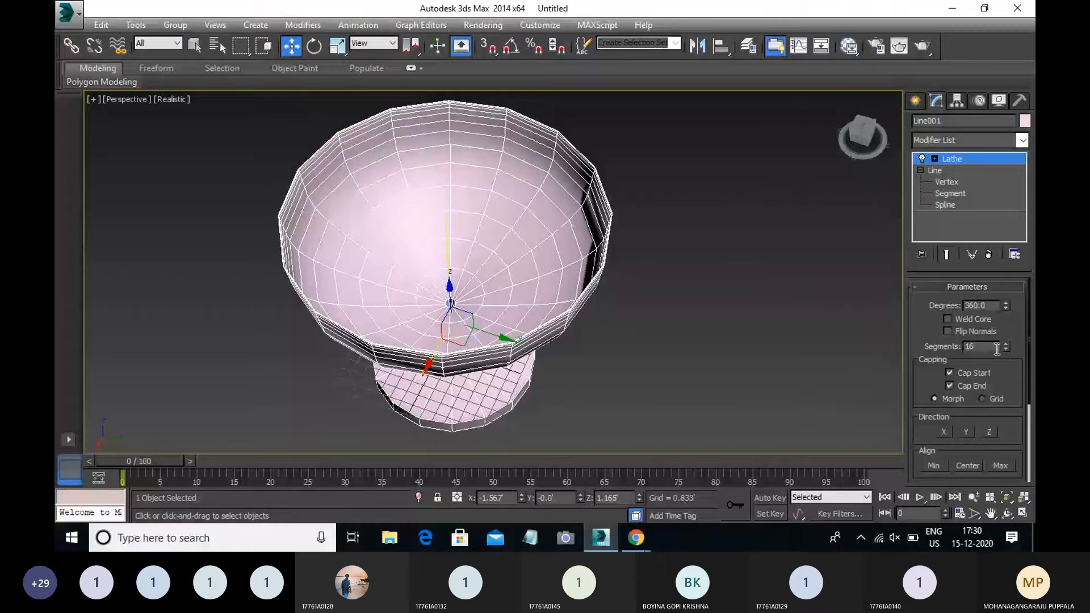
left_click_drag(1005, 346, 1020, 297)
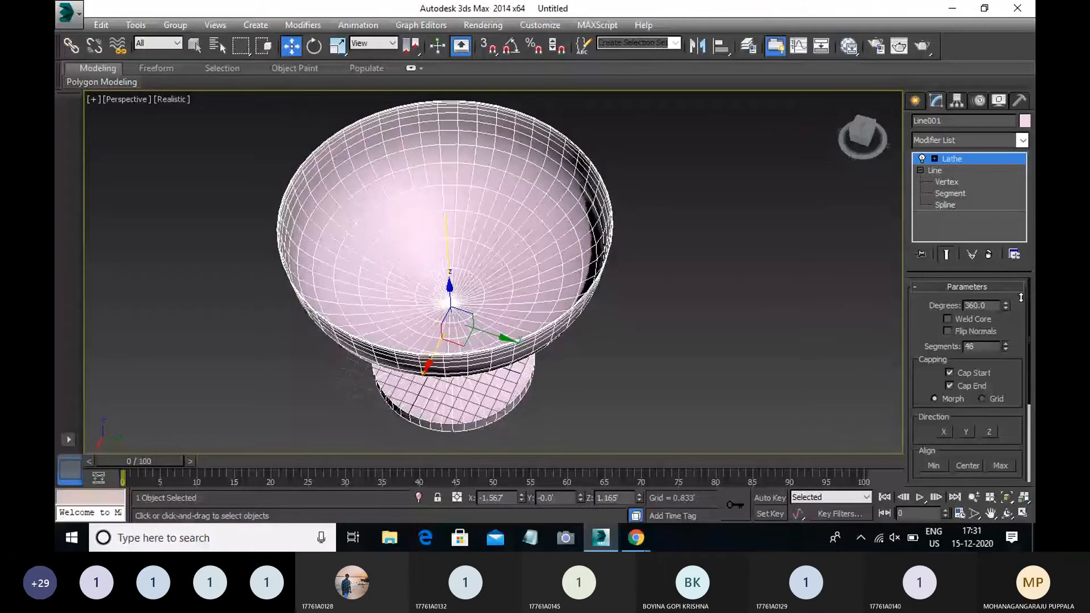
left_click_drag(1020, 297, 1033, 237)
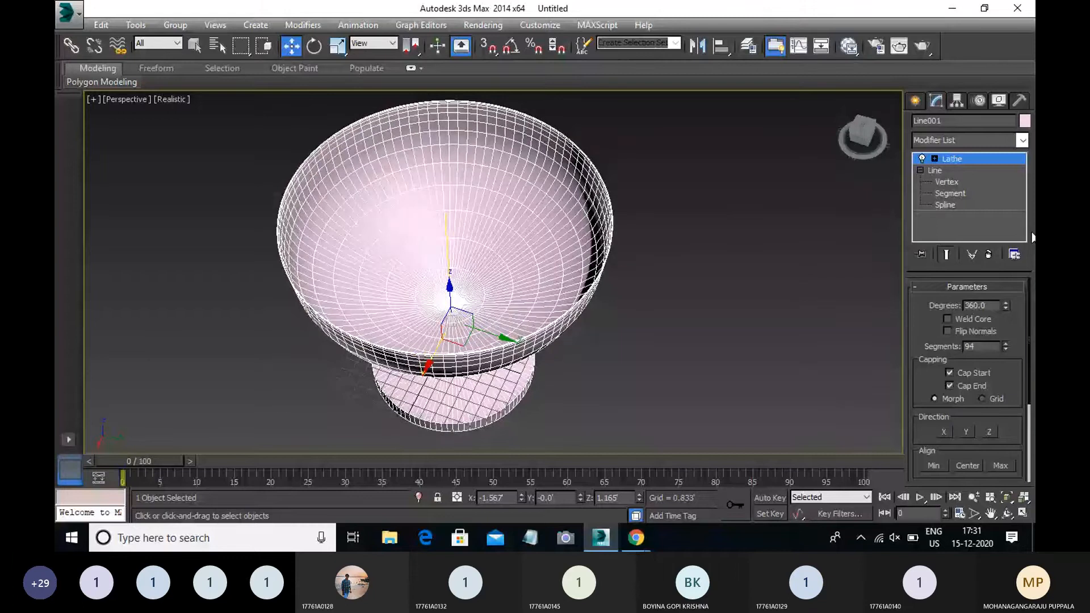
middle_click_drag(525, 385, 564, 396, "alt")
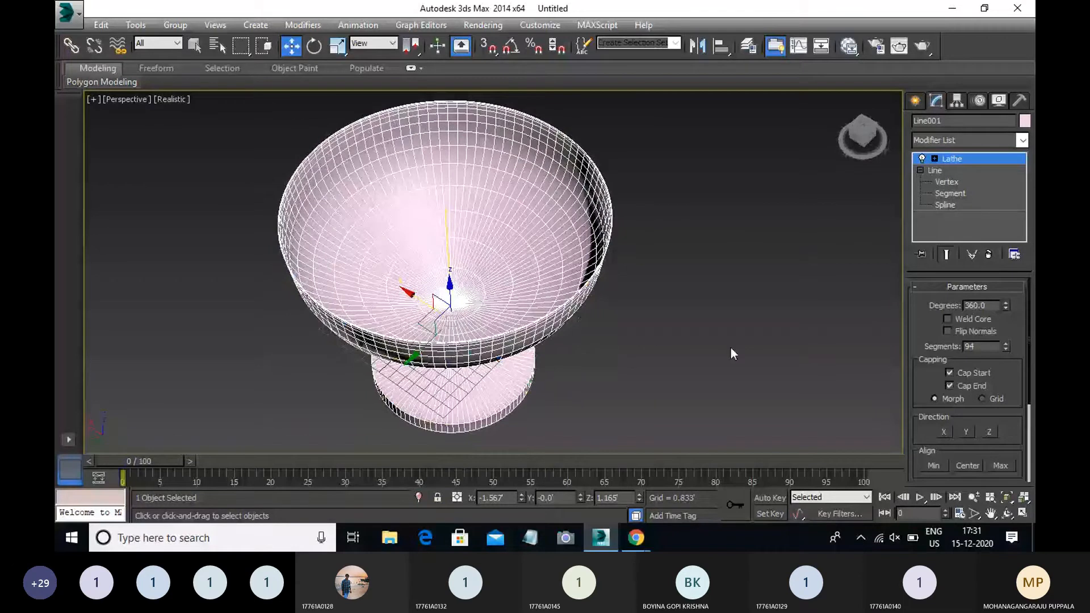
Try Lathe sweep angles of 180 and 270 degrees on the goblet and set the angle back to 360.
left_click_drag(990, 306, 868, 310)
type("180")
key("Return")
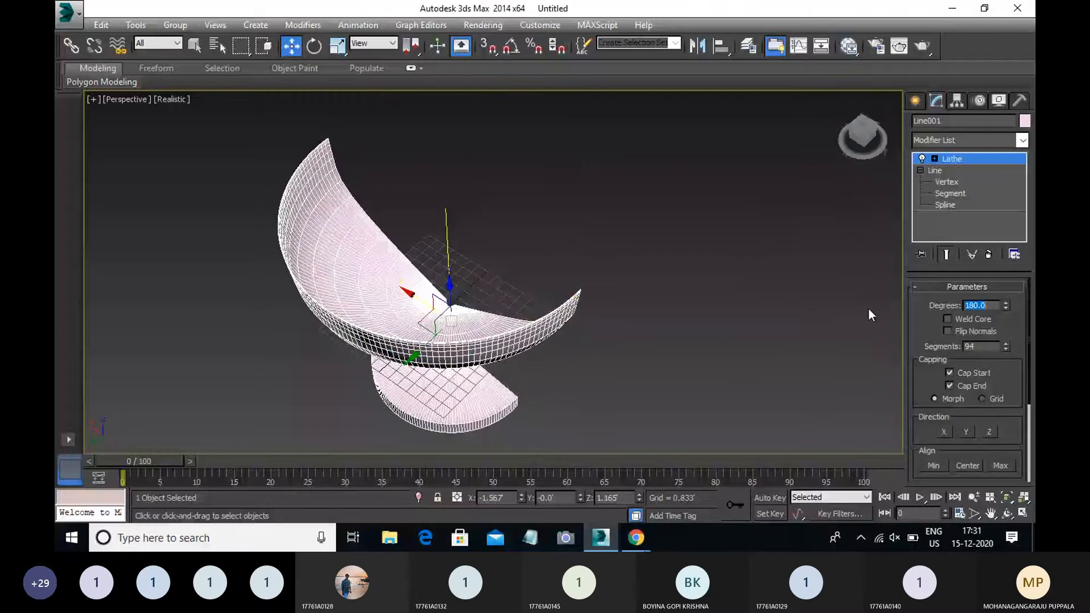
type("270")
key("Return")
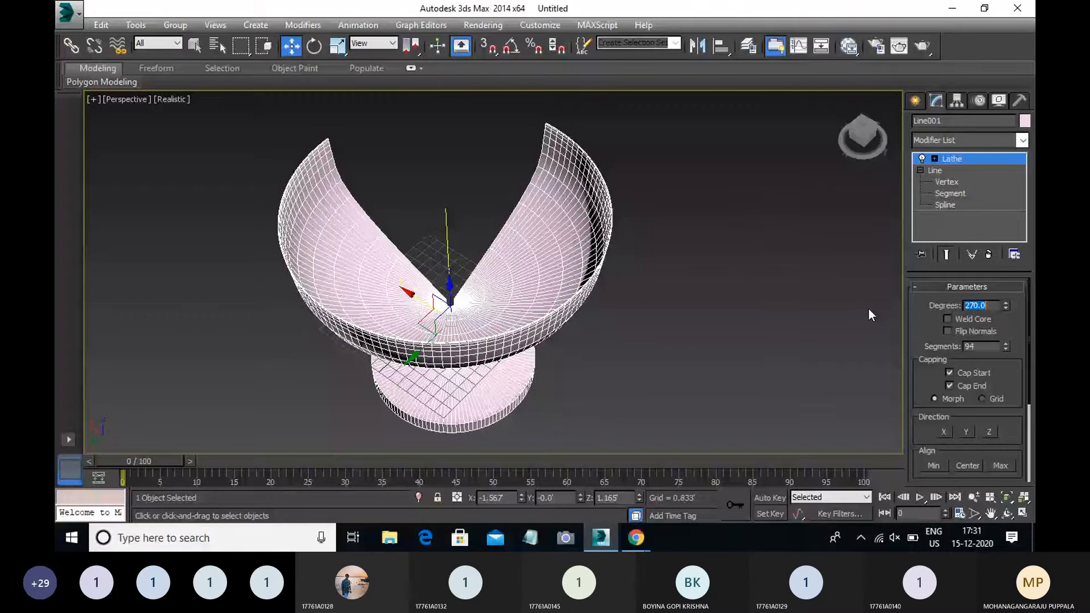
type("360")
key("Return")
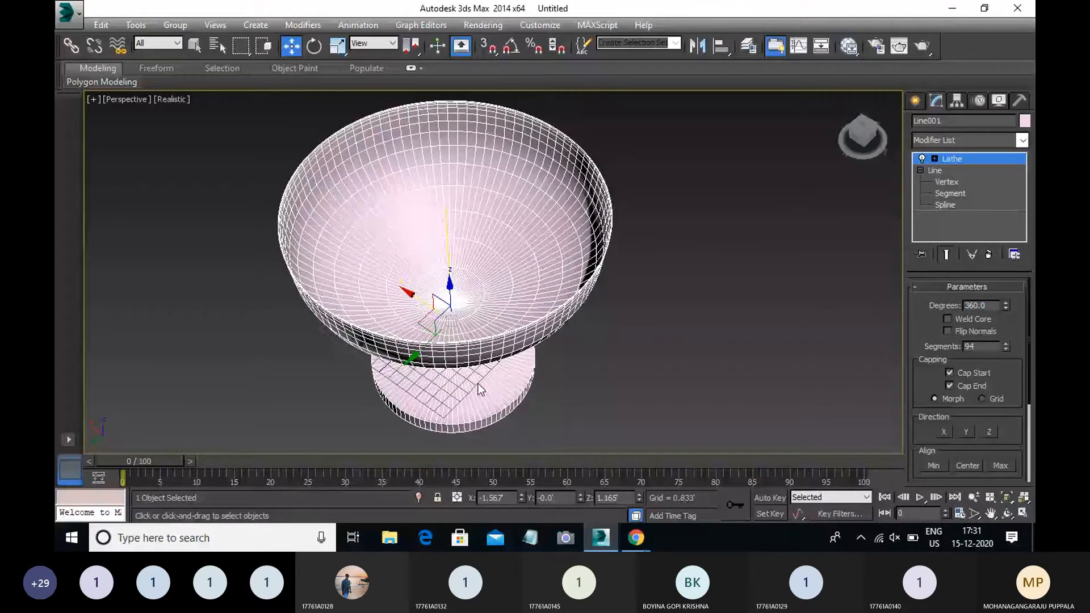
Reselect the lathed goblet and apply a Shell modifier to it.
left_click(477, 384)
middle_click_drag(471, 354, 561, 357)
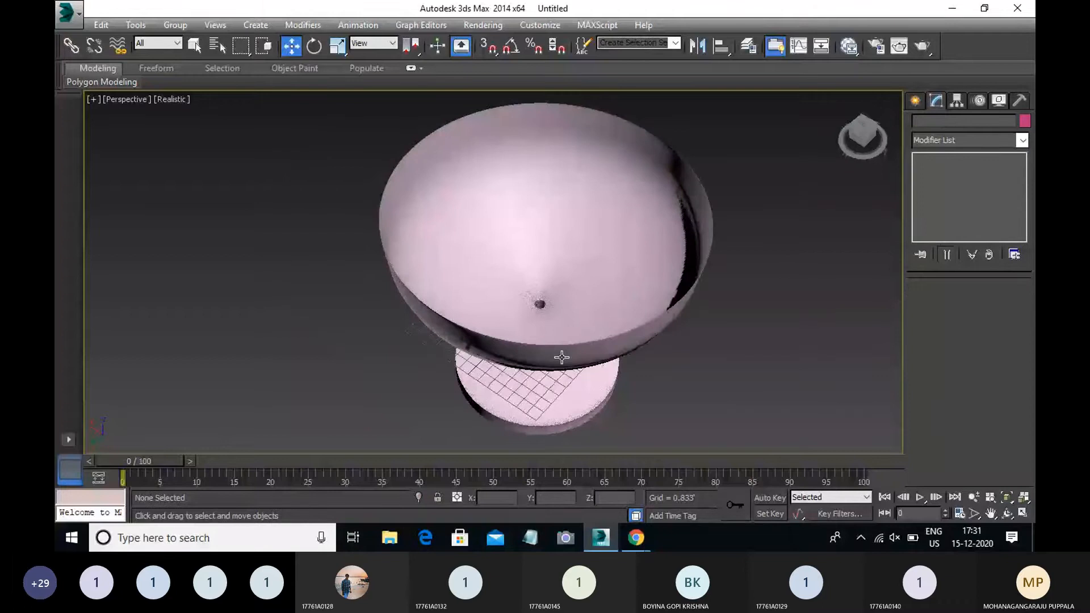
left_click(561, 357)
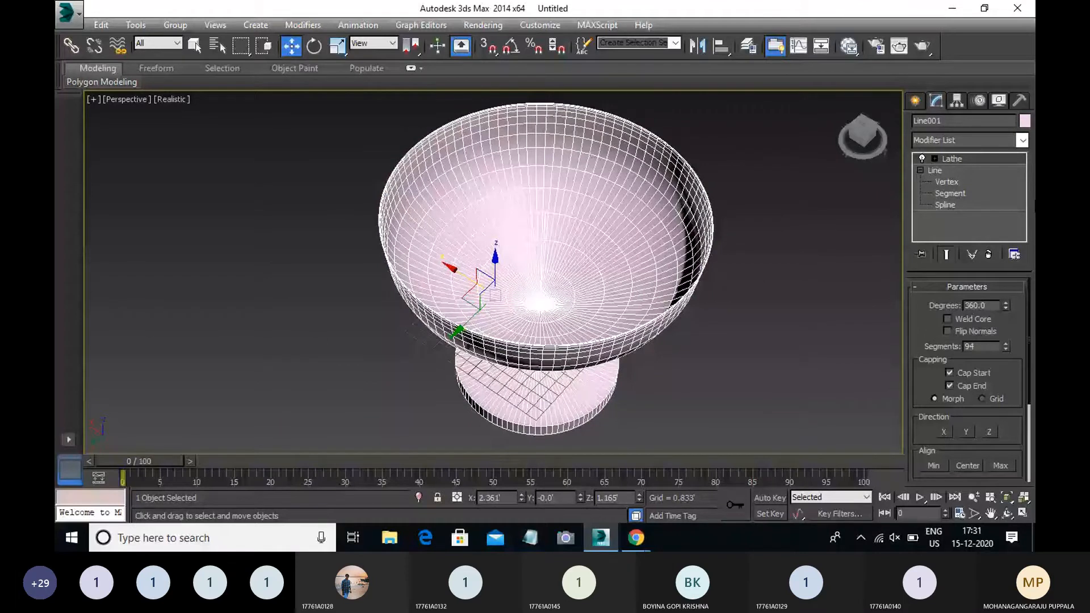
left_click(1023, 140)
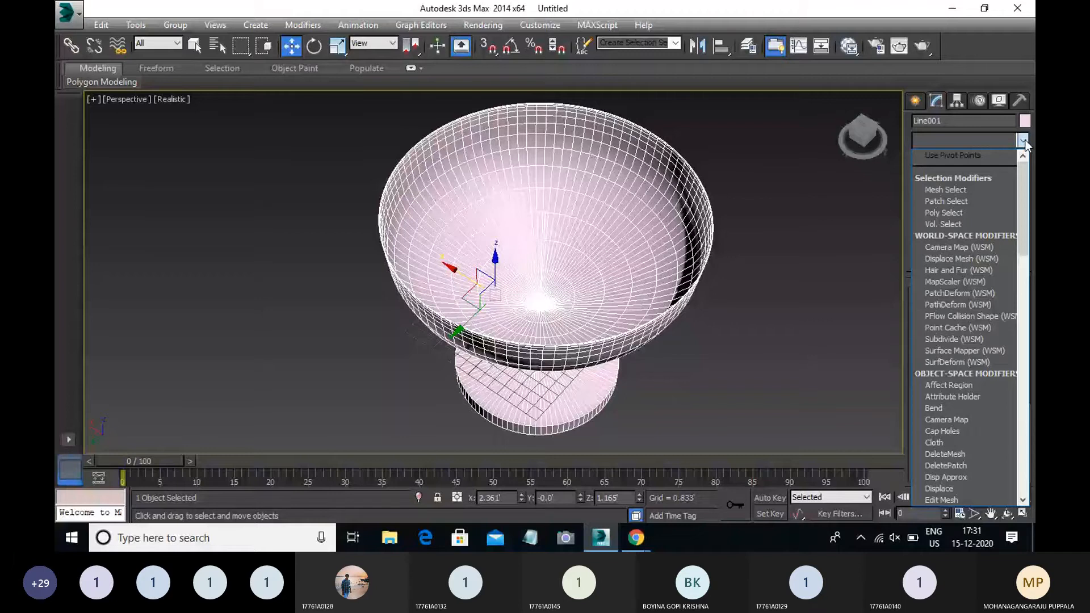
key("s")
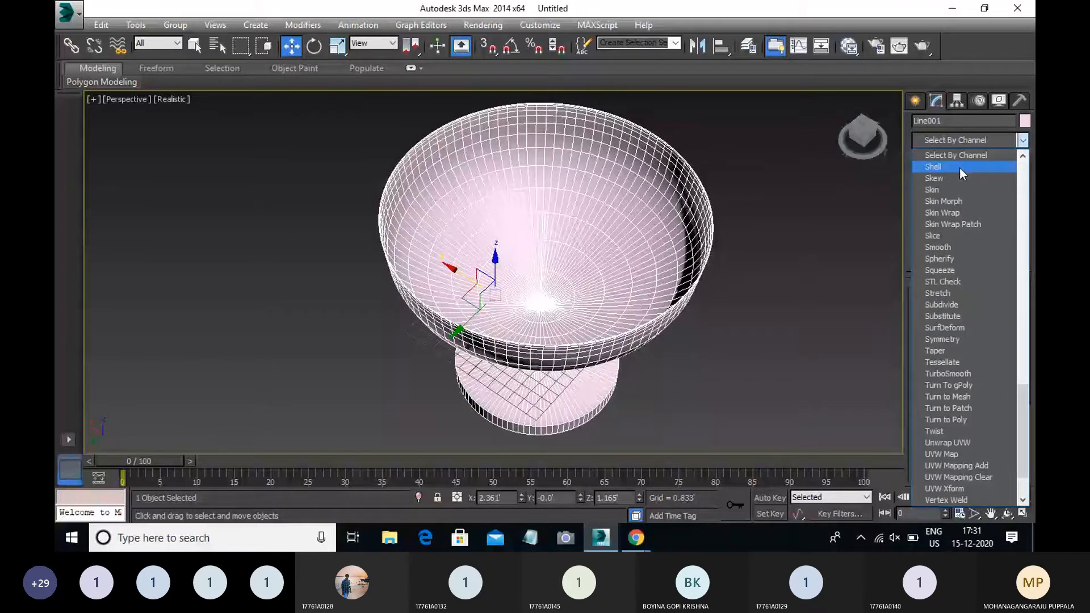
left_click(959, 168)
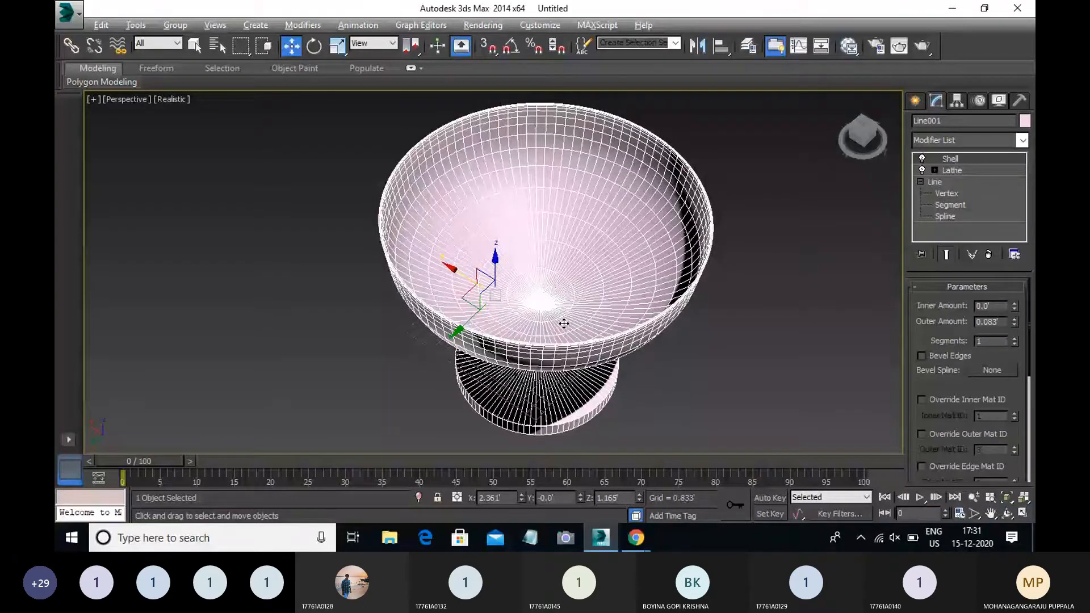
Thicken the goblet wall by setting the Shell's outer amount to about 0.273', and deselect the goblet.
middle_click_drag(564, 323, 556, 262, "alt")
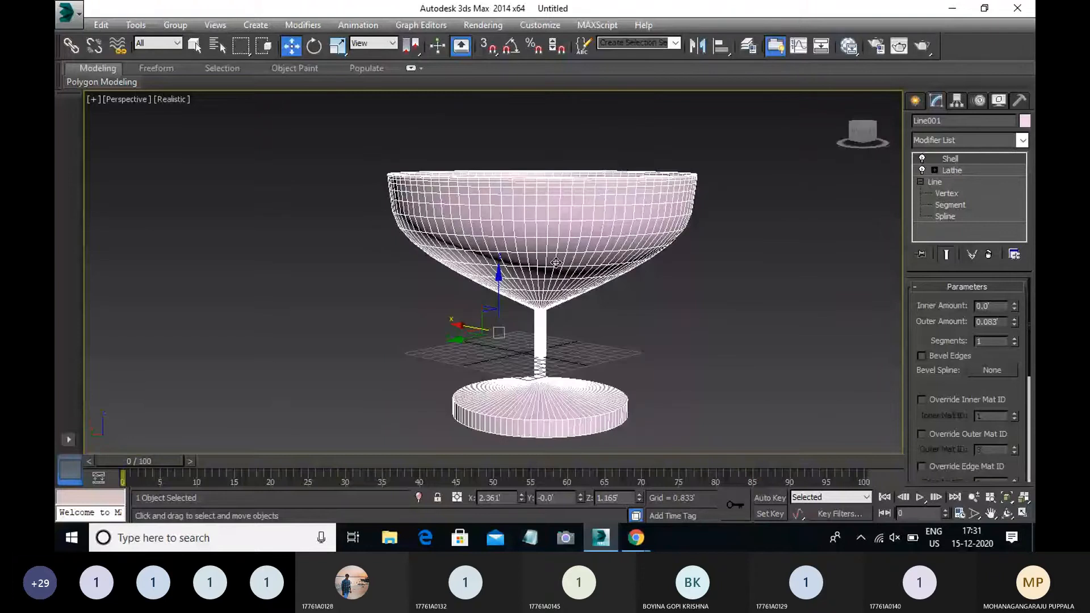
left_click_drag(1014, 320, 1016, 265)
middle_click_drag(618, 301, 711, 283, "alt")
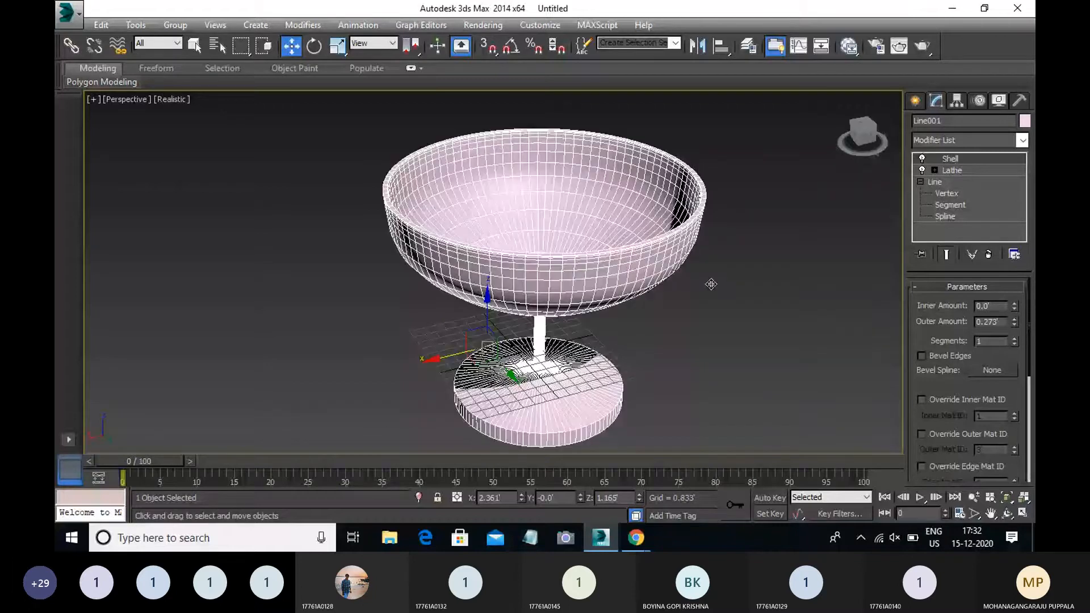
left_click(749, 359)
middle_click_drag(712, 284, 552, 327, "alt")
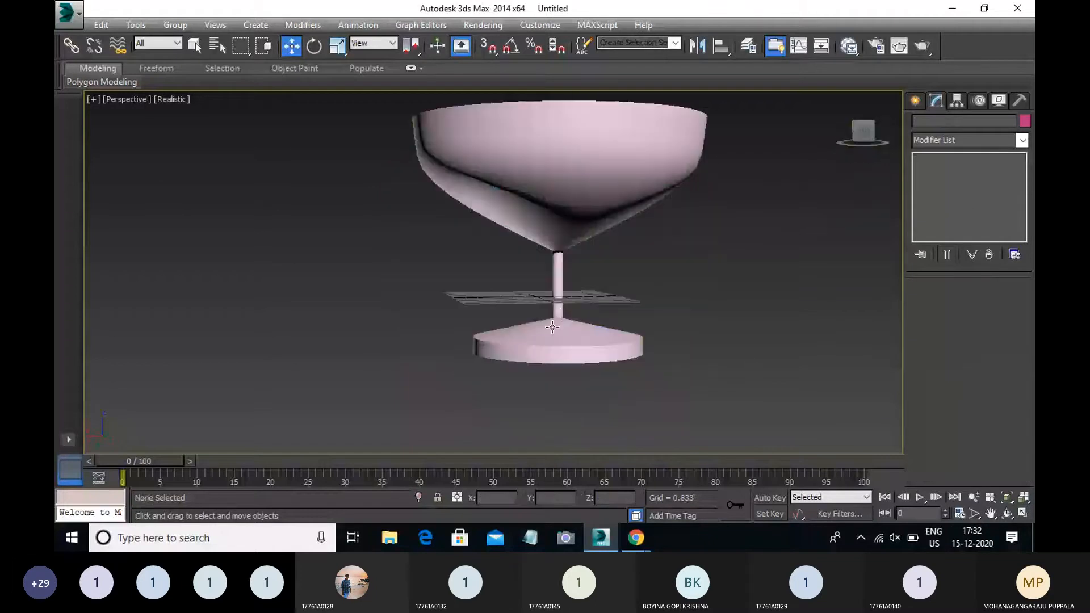
middle_click_drag(552, 327, 580, 289, "alt")
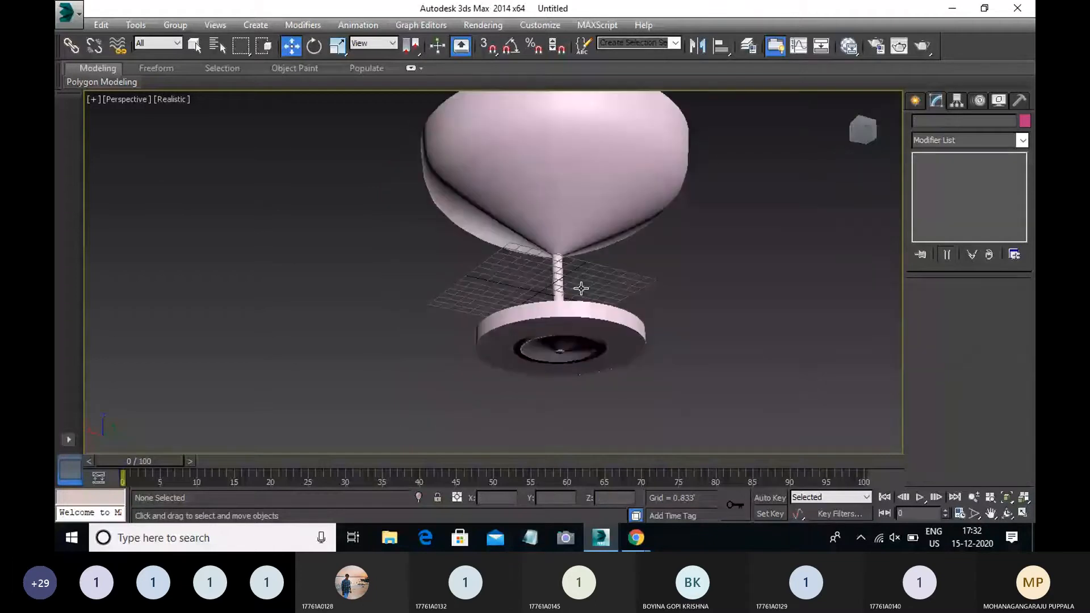
middle_click_drag(581, 288, 350, 369, "alt")
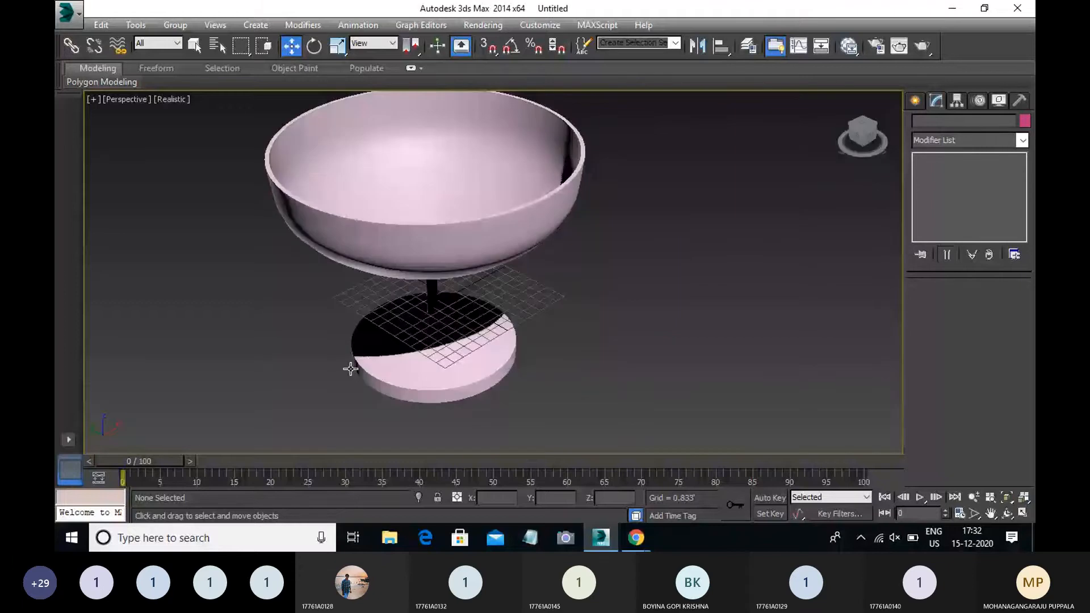
middle_click_drag(351, 369, 832, 101, "alt")
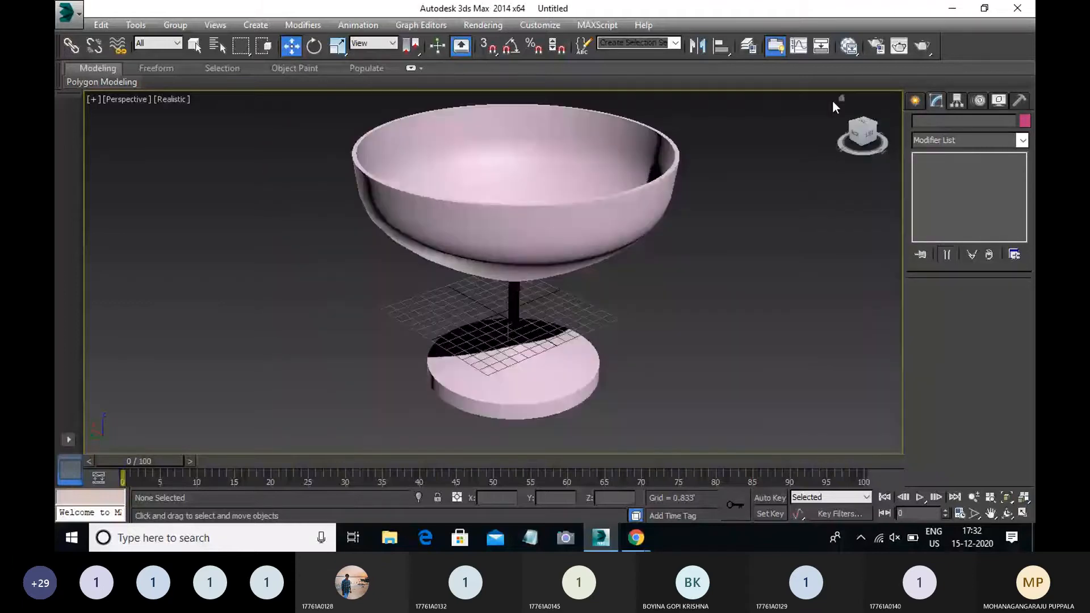
middle_click_drag(832, 100, 761, 171, "alt")
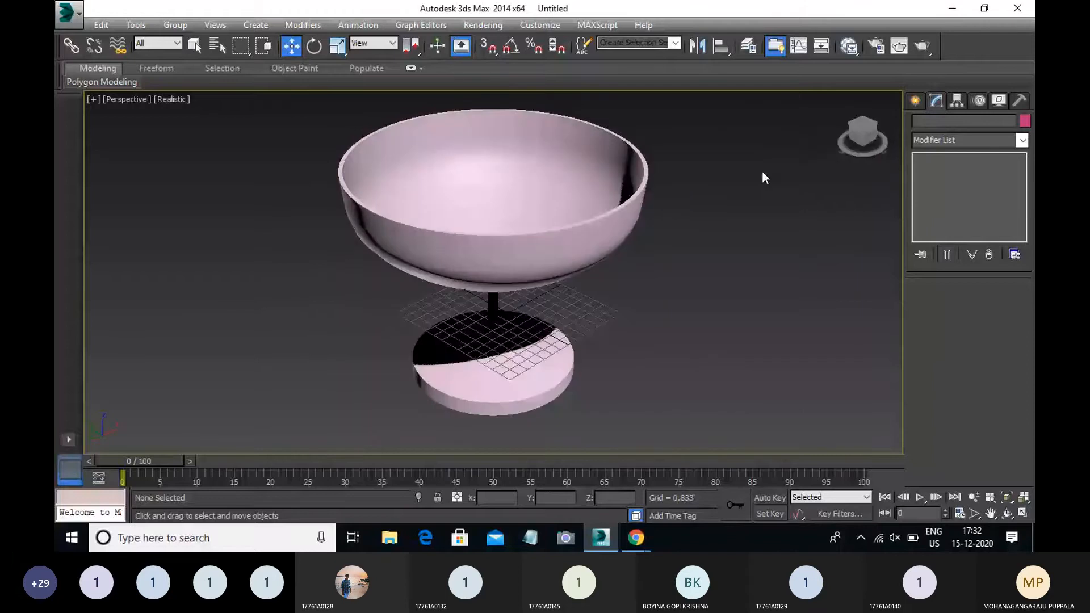
Draw a short plate half-profile line beside the goblet in the Front viewport, with a flat base curving up to the rim.
left_click(915, 100)
middle_click_drag(797, 282, 731, 293)
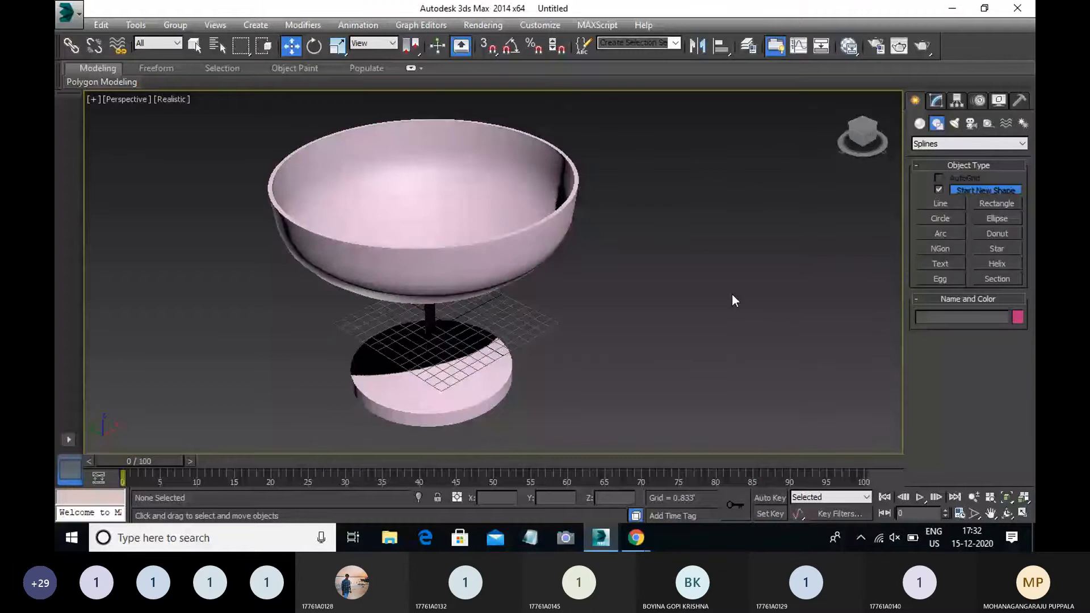
middle_click_drag(732, 295, 652, 297)
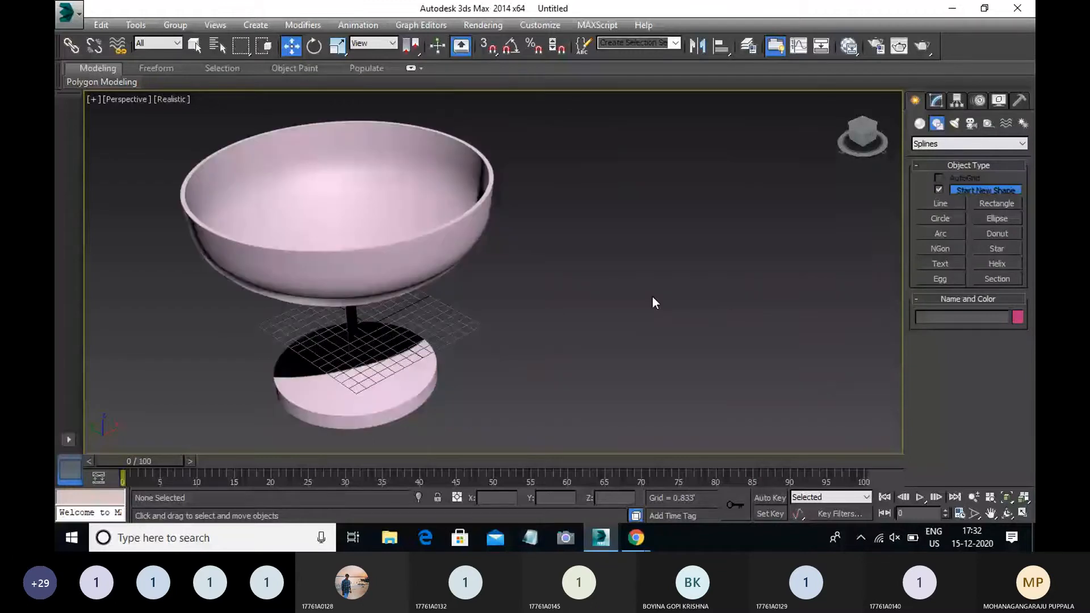
key("alt+w")
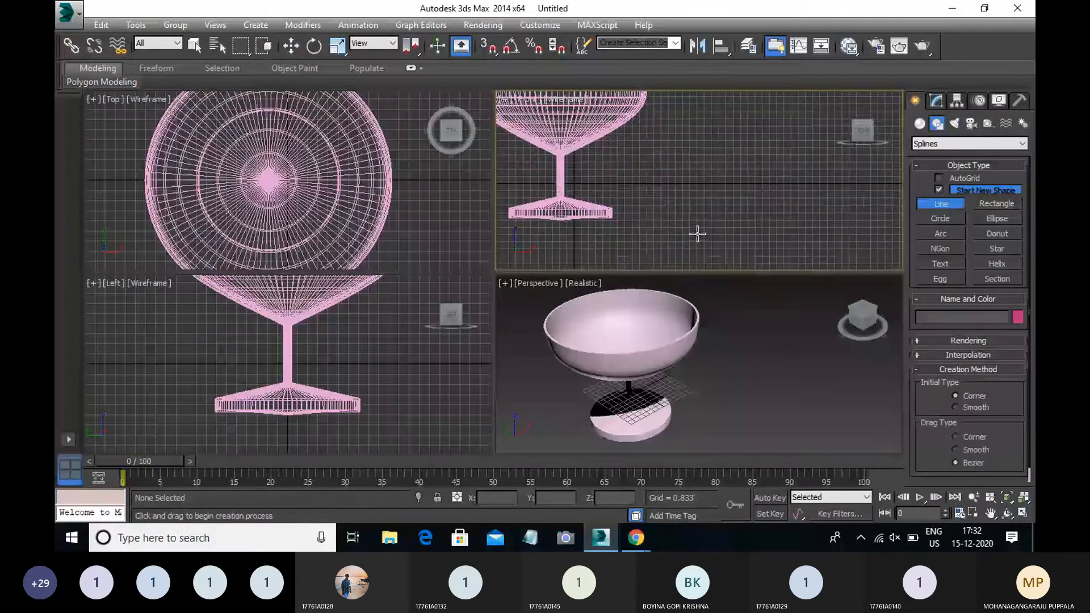
scroll(697, 233, "up", 3)
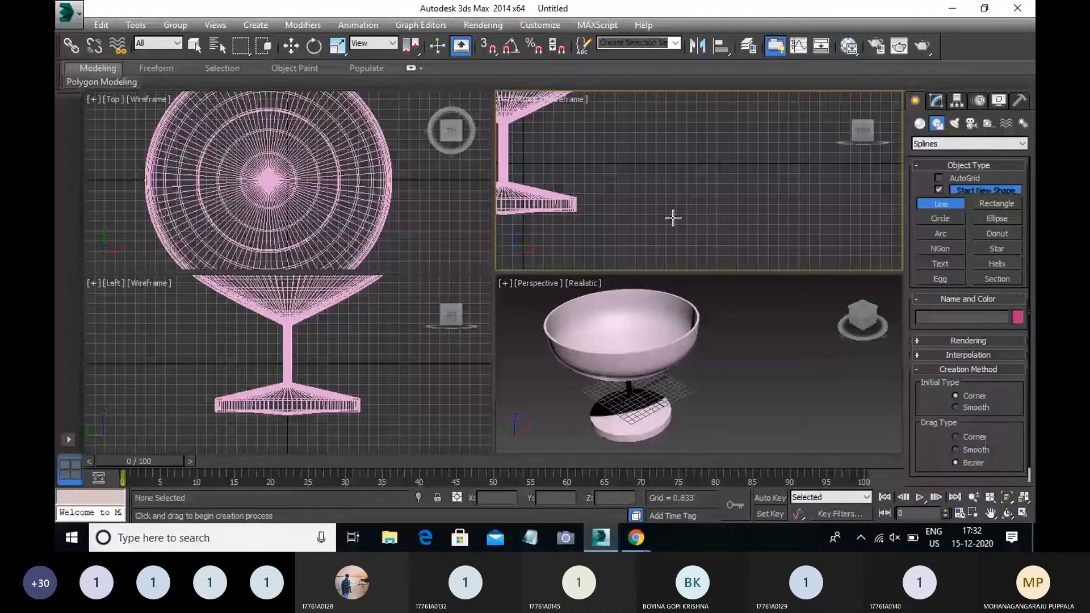
left_click(710, 213)
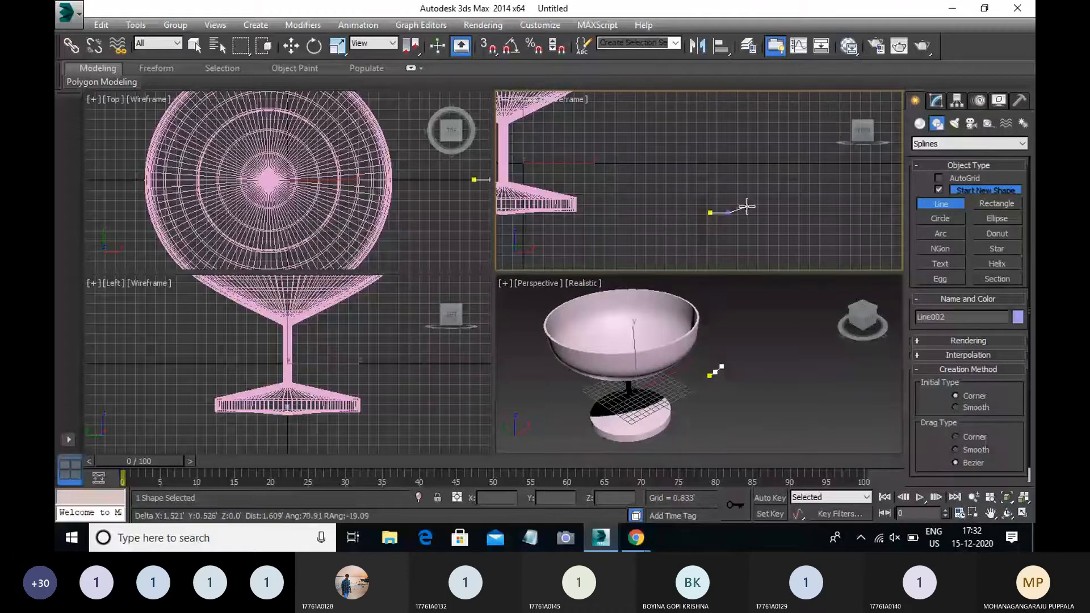
left_click(747, 204)
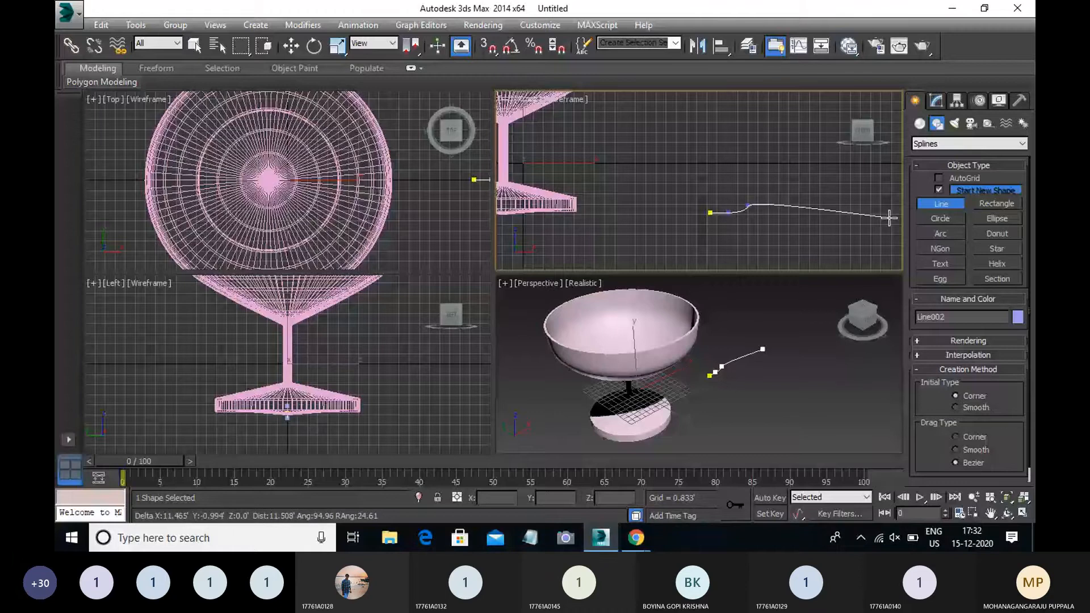
right_click(889, 218)
key("w")
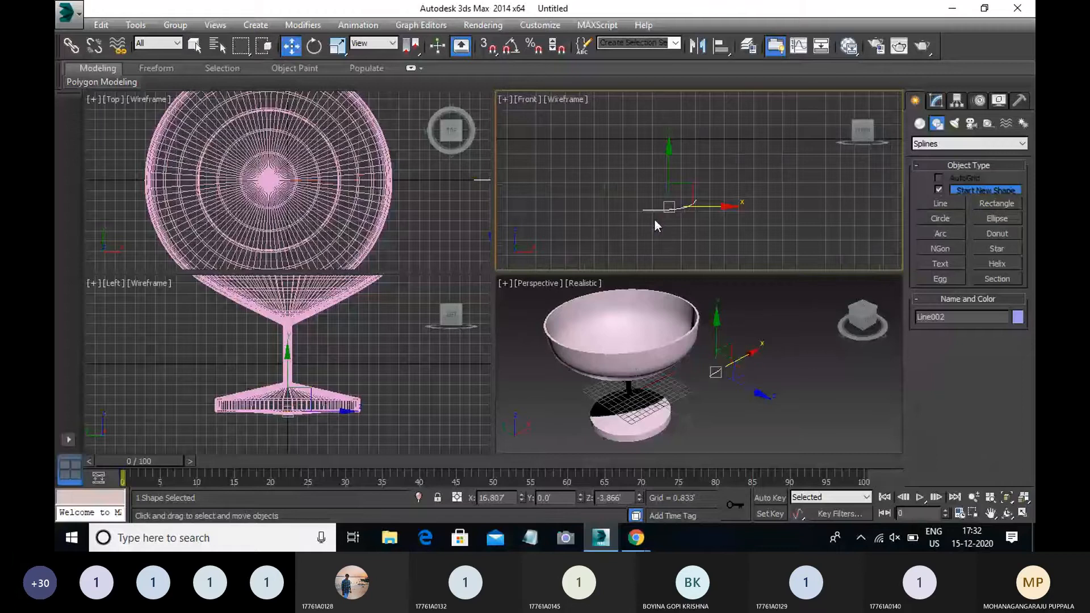
Apply a Lathe modifier to the plate profile line.
left_click(936, 101)
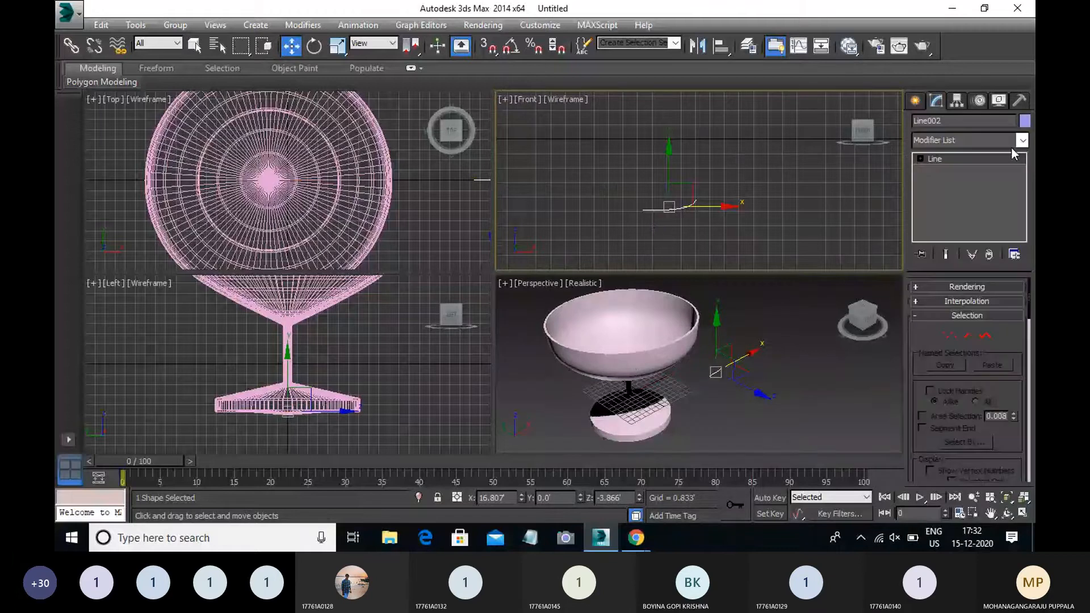
left_click(1021, 141)
key("l")
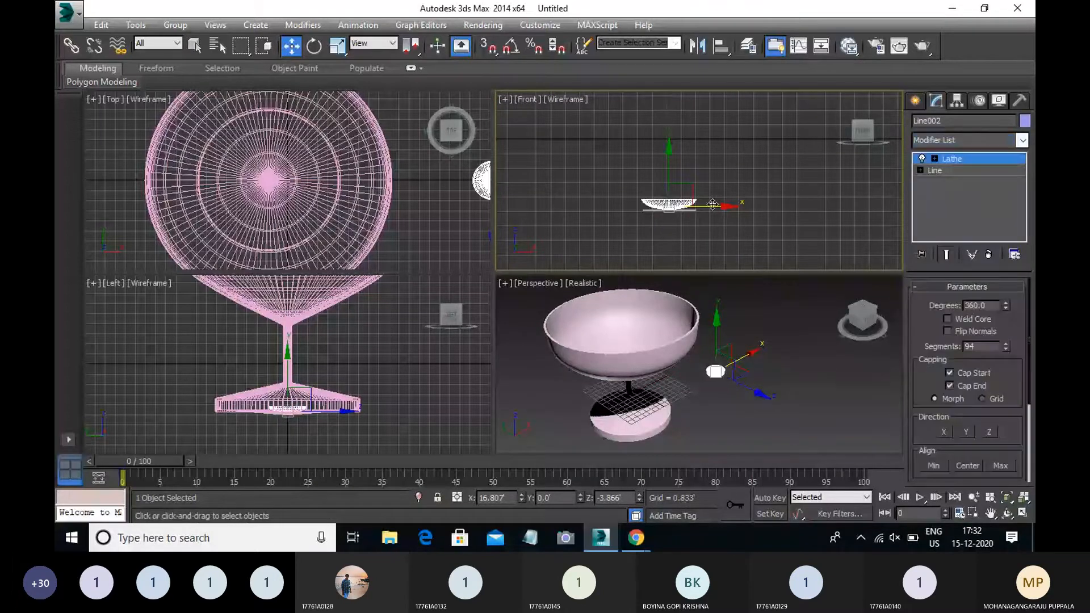
Slide the plate's Lathe axis along X to about -1.8' in the Front viewport to widen the plate and nearly close its centre.
left_click_drag(698, 205, 694, 203)
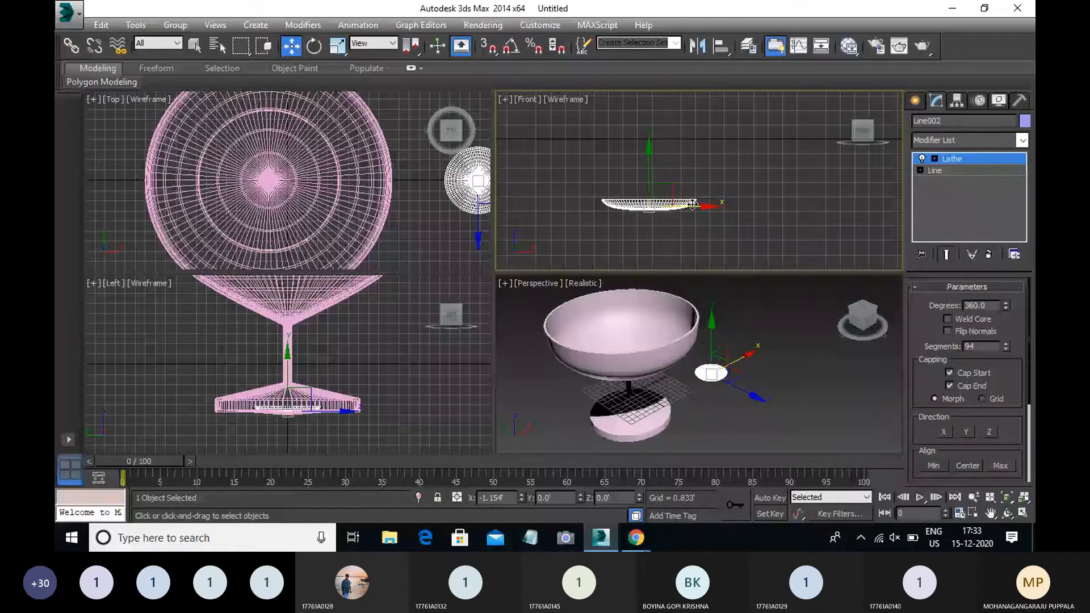
left_click_drag(693, 205, 692, 204)
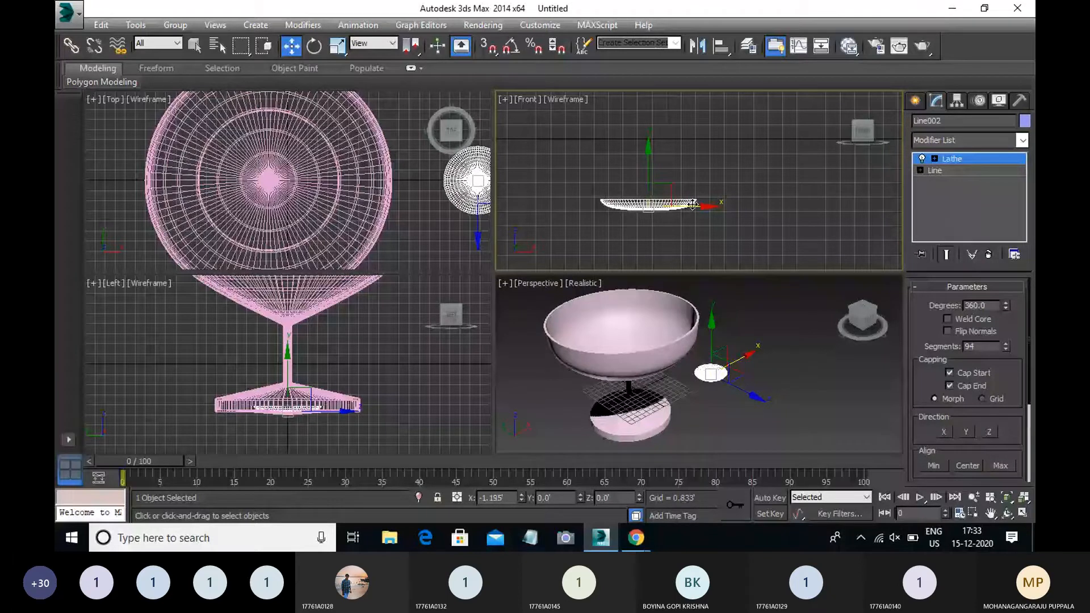
left_click_drag(693, 204, 681, 204)
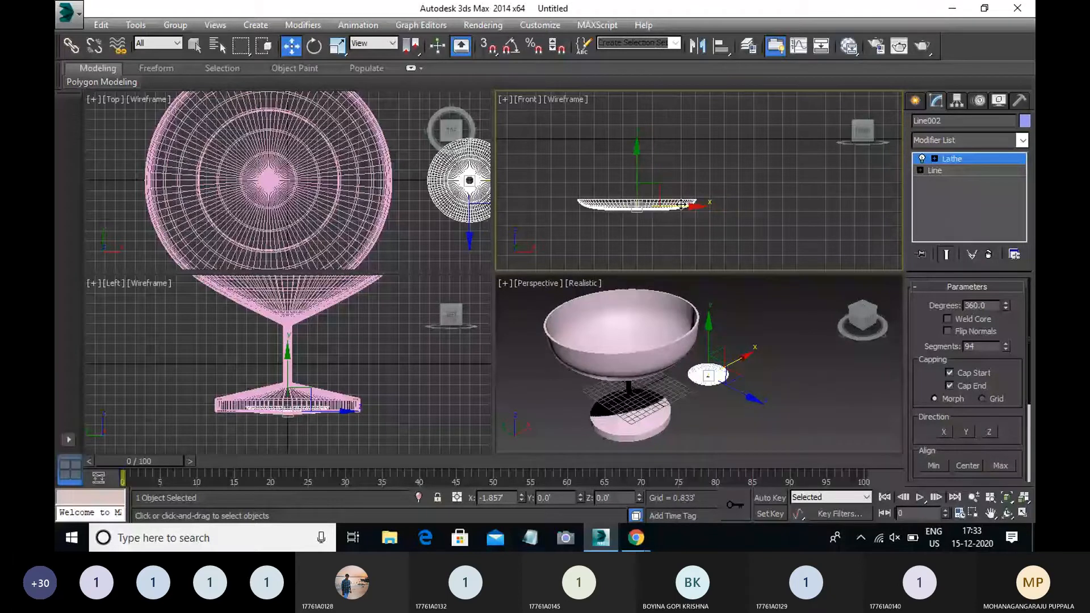
left_click_drag(681, 205, 683, 204)
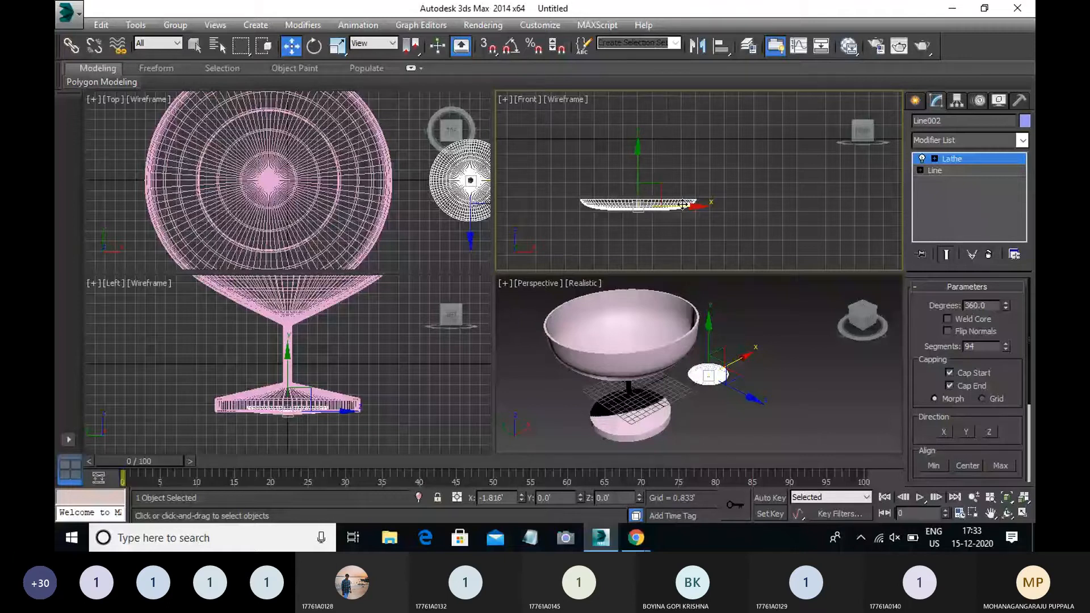
Apply a Shell modifier to the plate, set its outer amount to about 0.048', and deselect the plate.
middle_click_drag(428, 233, 341, 236)
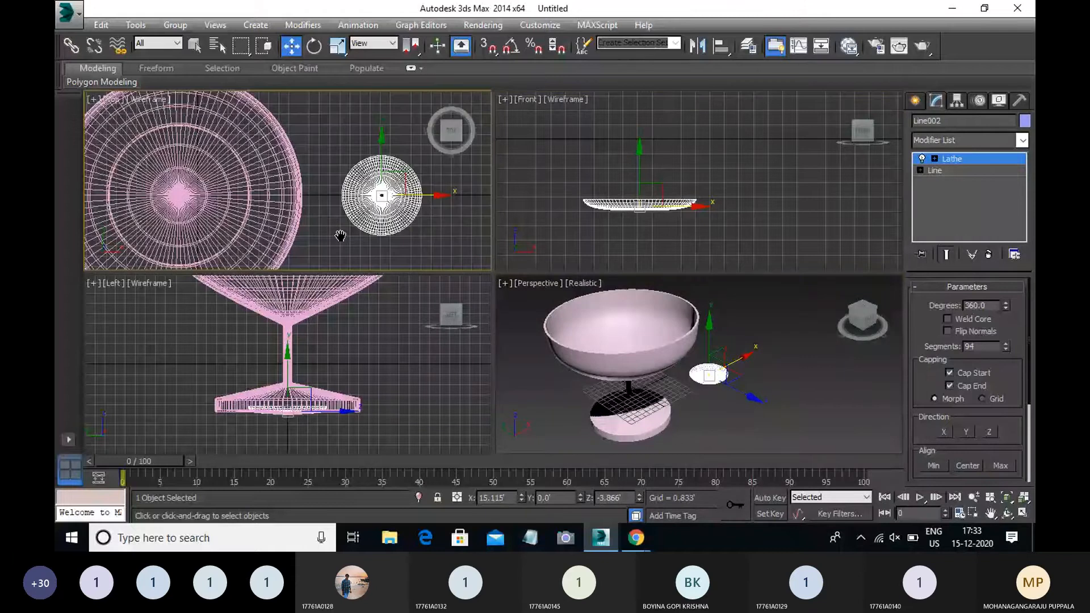
left_click(717, 396)
middle_click_drag(717, 392, 685, 414)
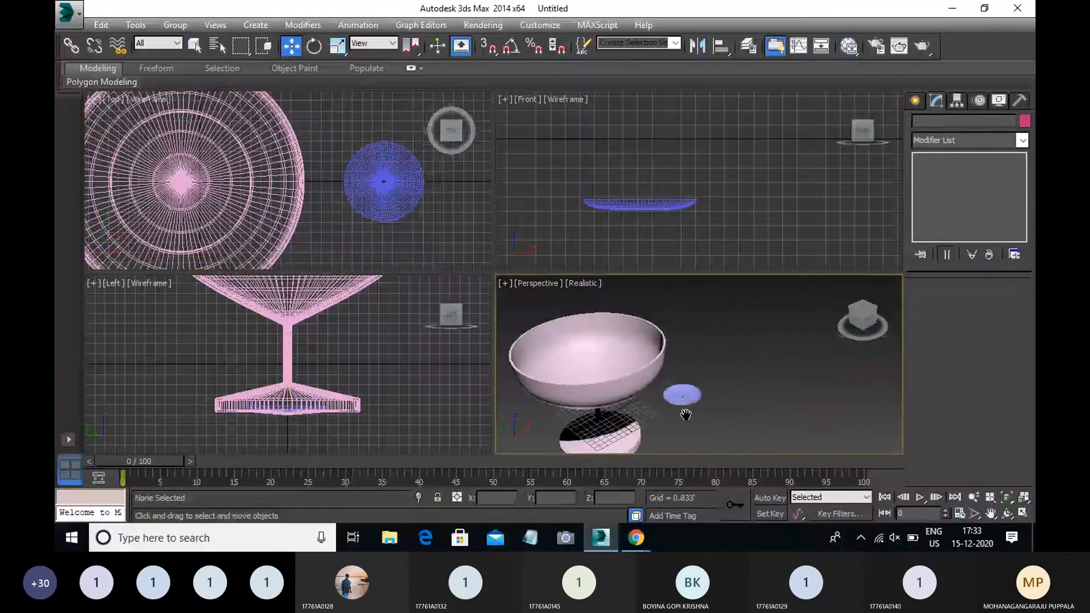
left_click(683, 394)
key("z")
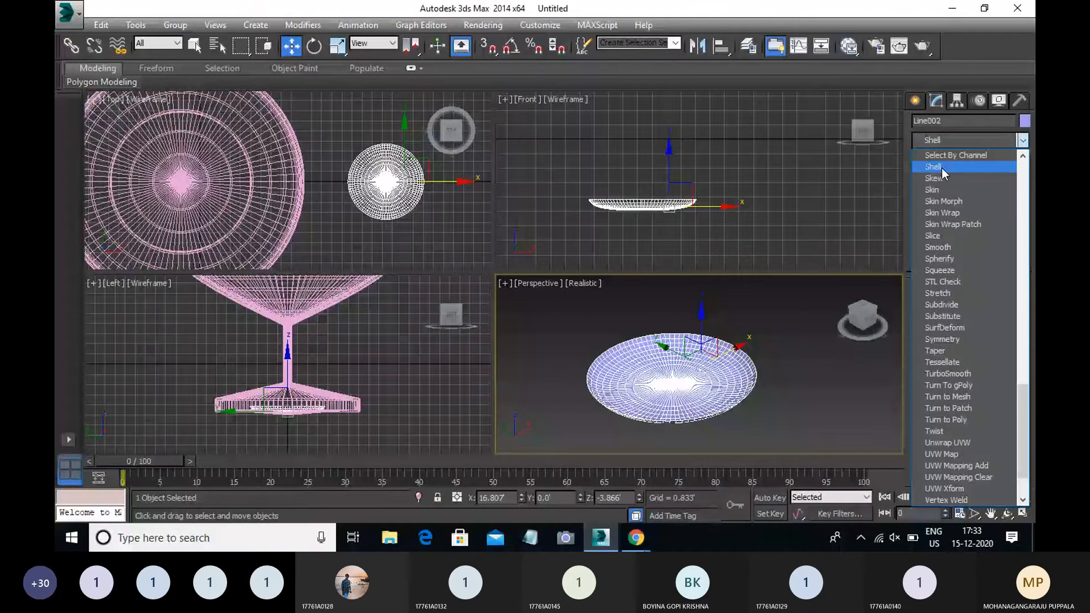
left_click(942, 168)
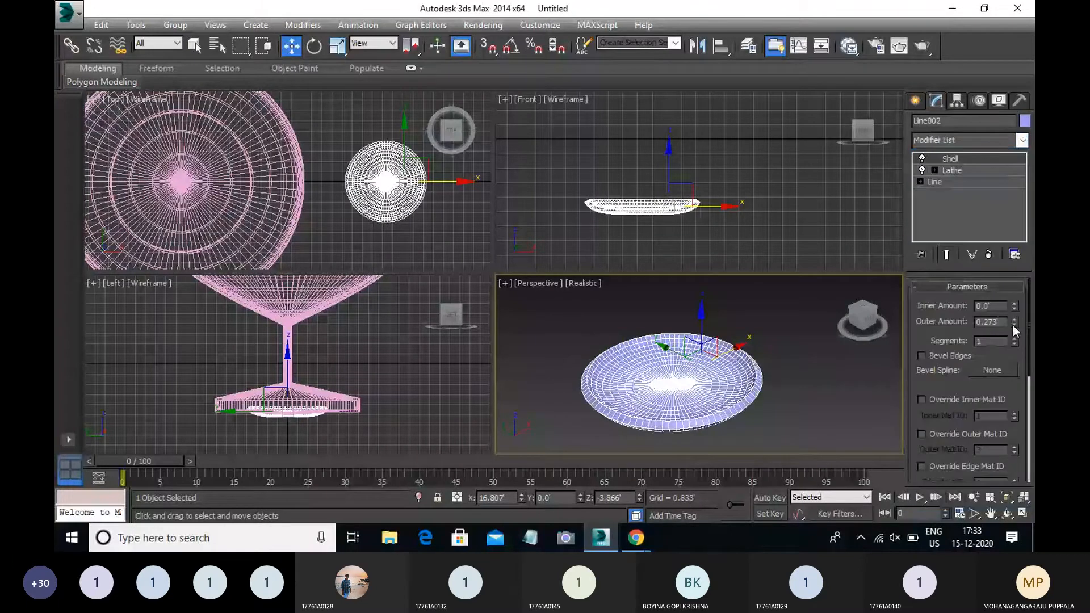
left_click_drag(1014, 325, 992, 408)
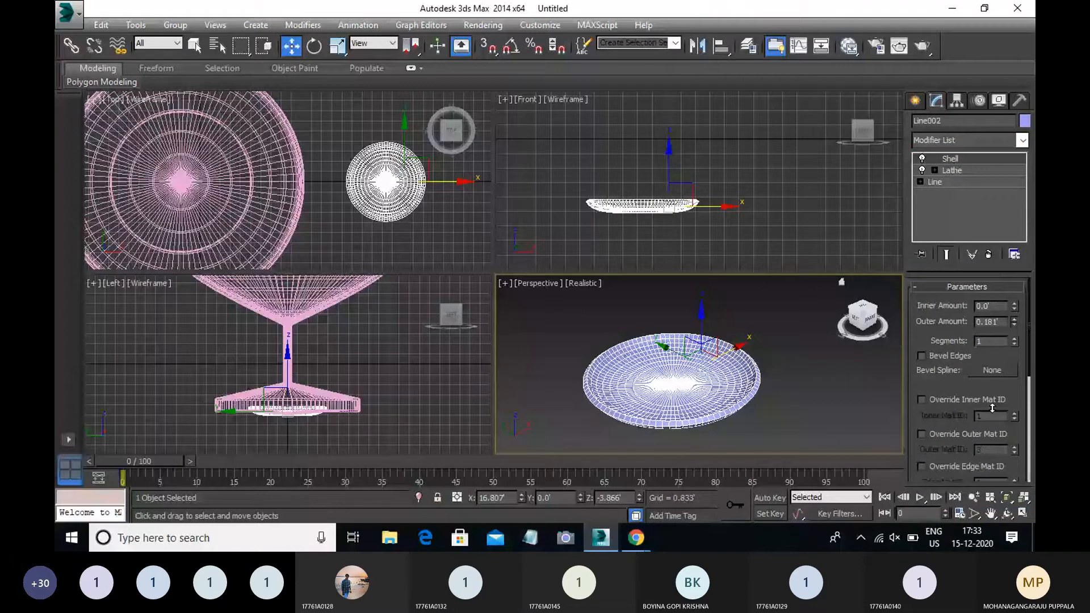
left_click(841, 420)
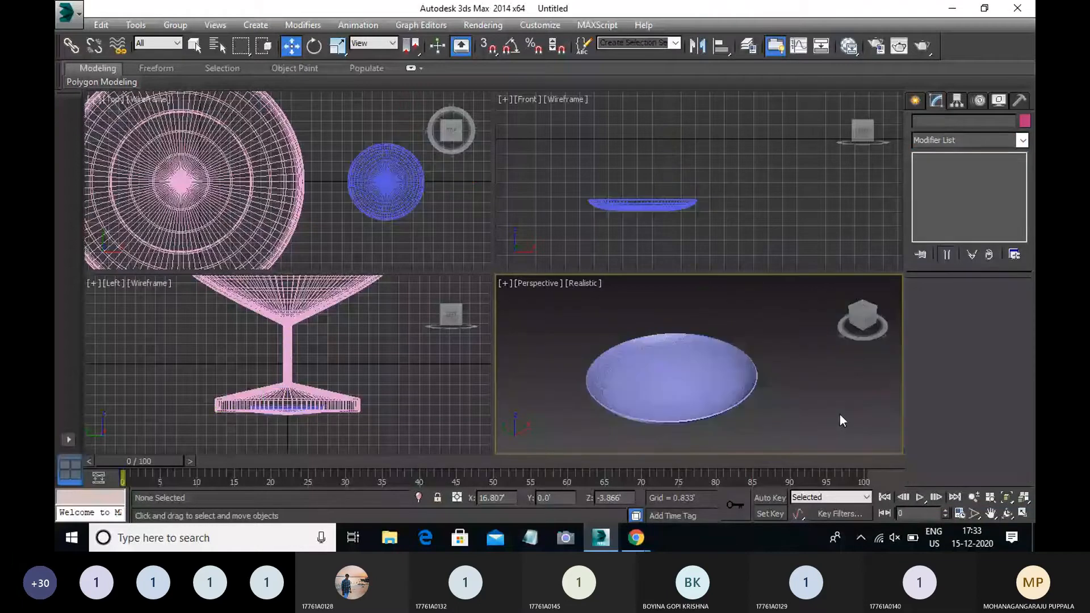
middle_click_drag(839, 415, 662, 355, "alt")
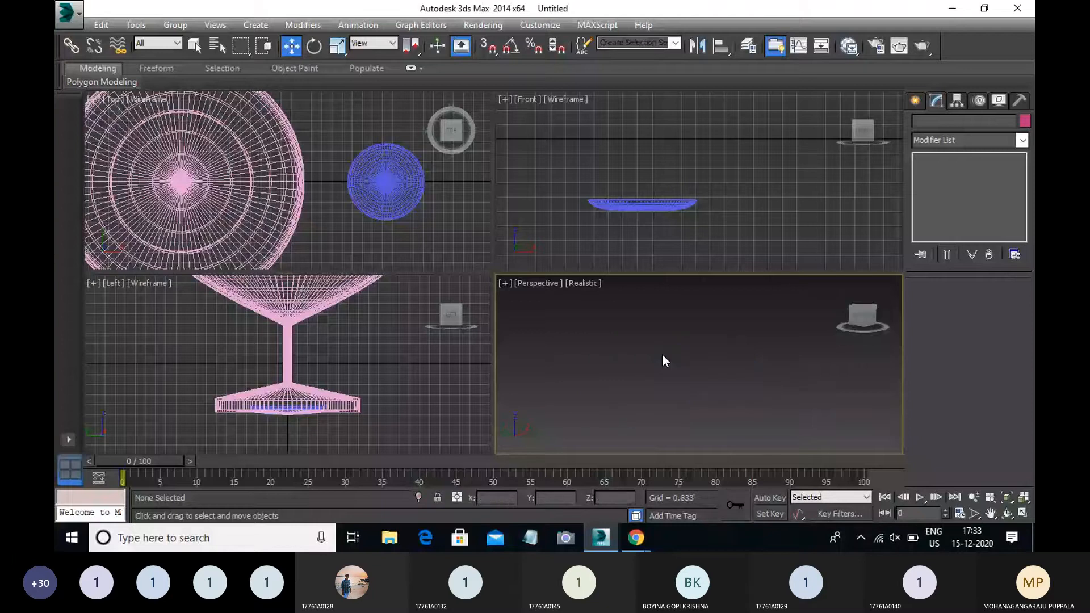
middle_click_drag(662, 355, 719, 377, "alt")
Clone the plate straight up in the Front viewport to make an evenly spaced stack with seven copies.
left_click(719, 377)
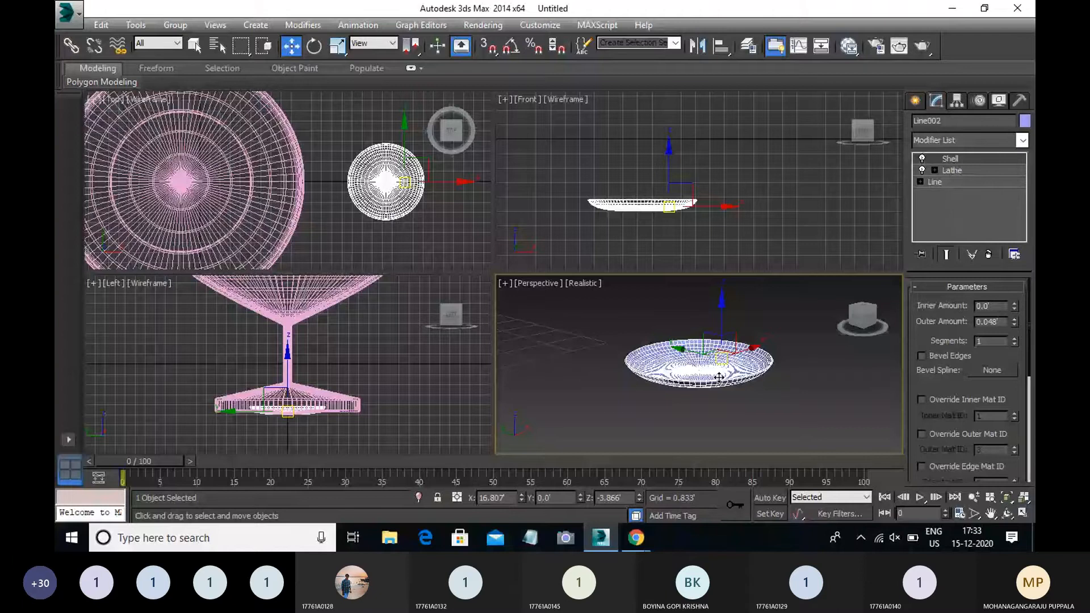
middle_click_drag(718, 377, 712, 408, "alt")
right_click(649, 187)
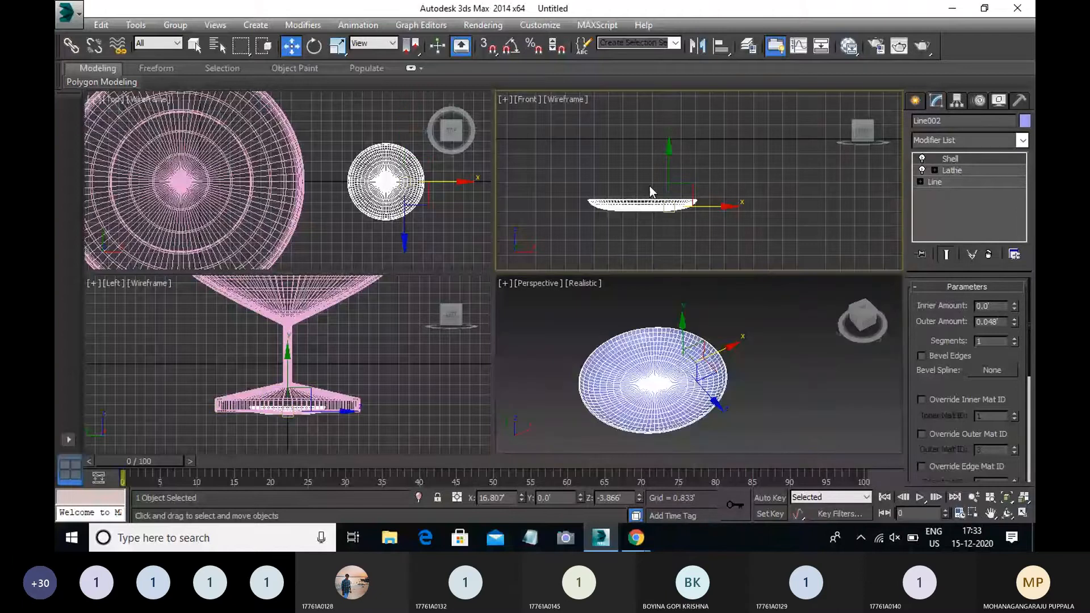
left_click_drag(668, 156, 667, 148, "shift")
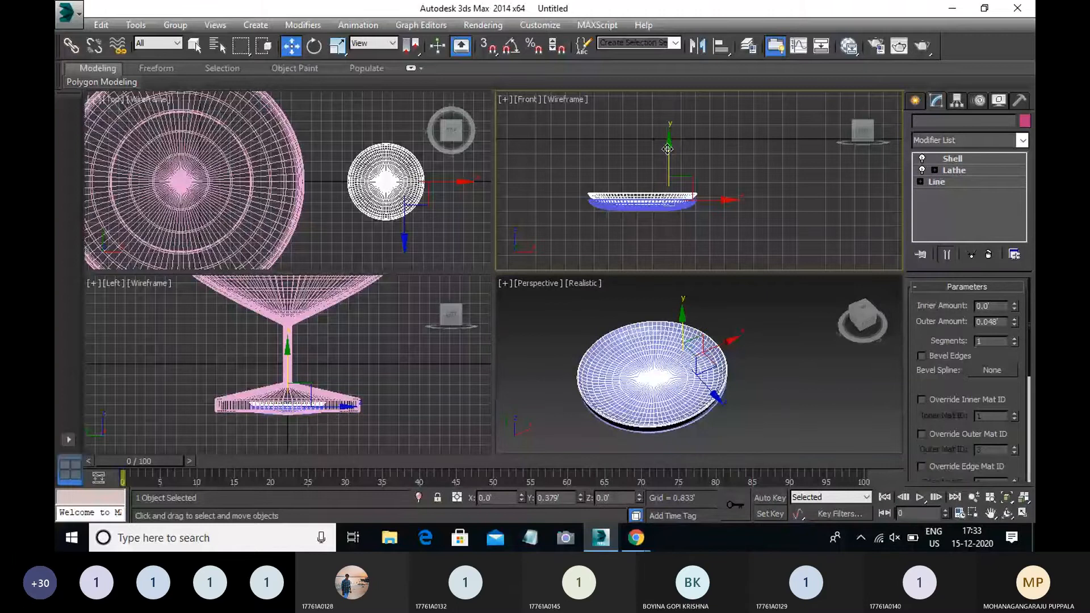
left_click_drag(667, 149, 667, 149, "shift")
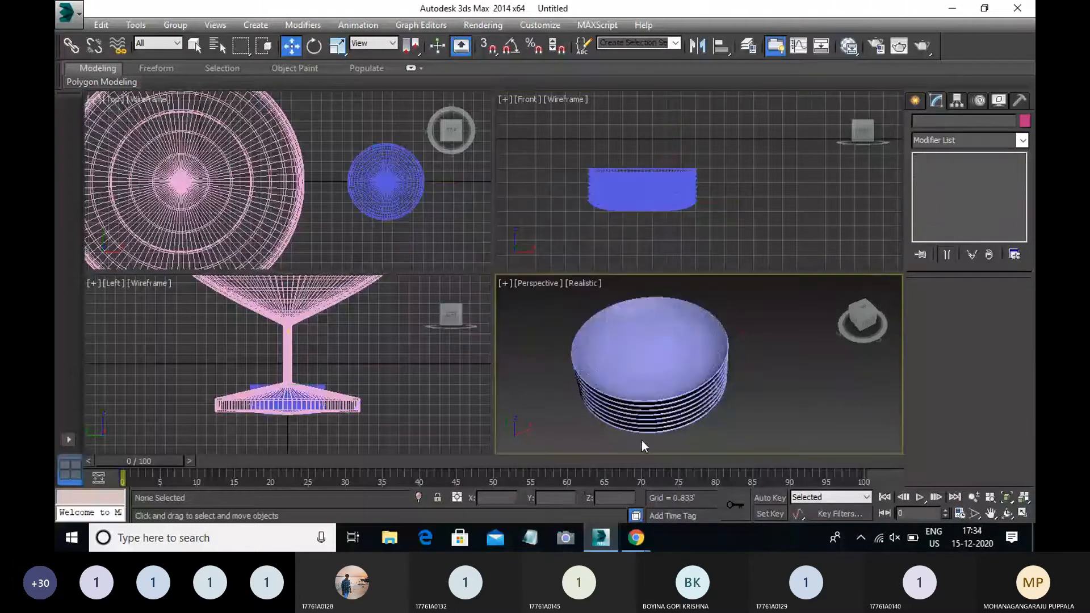
mouse_move(641, 441)
middle_mouse_down("alt")
mouse_move(658, 389)
mouse_move(758, 295)
mouse_move(724, 325)
mouse_move(436, 440)
mouse_move(576, 430)
mouse_move(640, 409)
mouse_move(622, 375)
mouse_move(563, 393)
mouse_move(526, 423)
middle_mouse_up("alt")
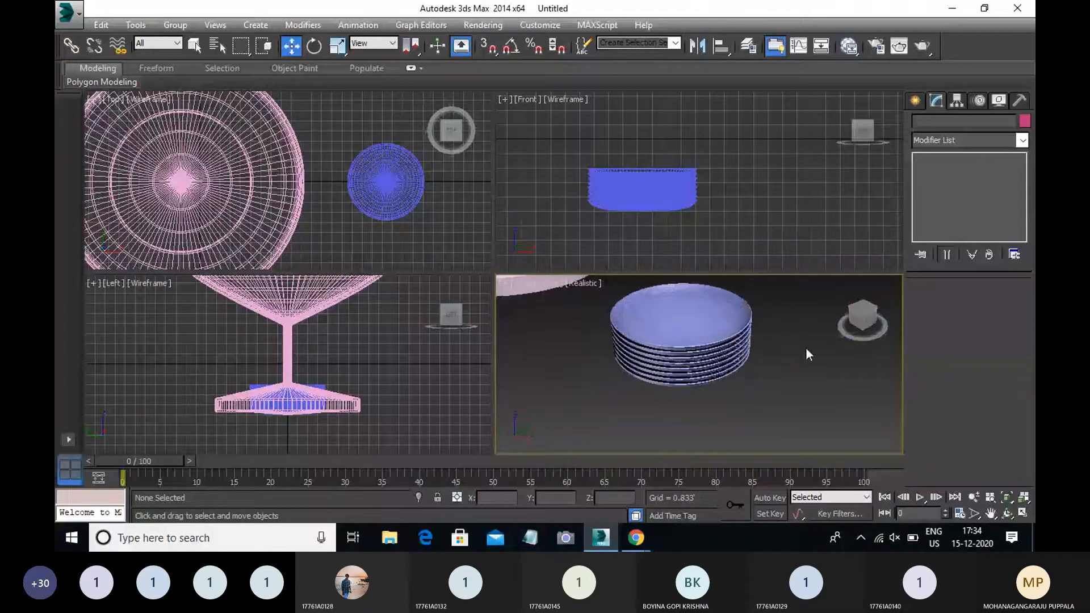
Draw a shade half-profile line beside the plate stack in the Front viewport, with a short flat top curving outward and down.
left_click(914, 101)
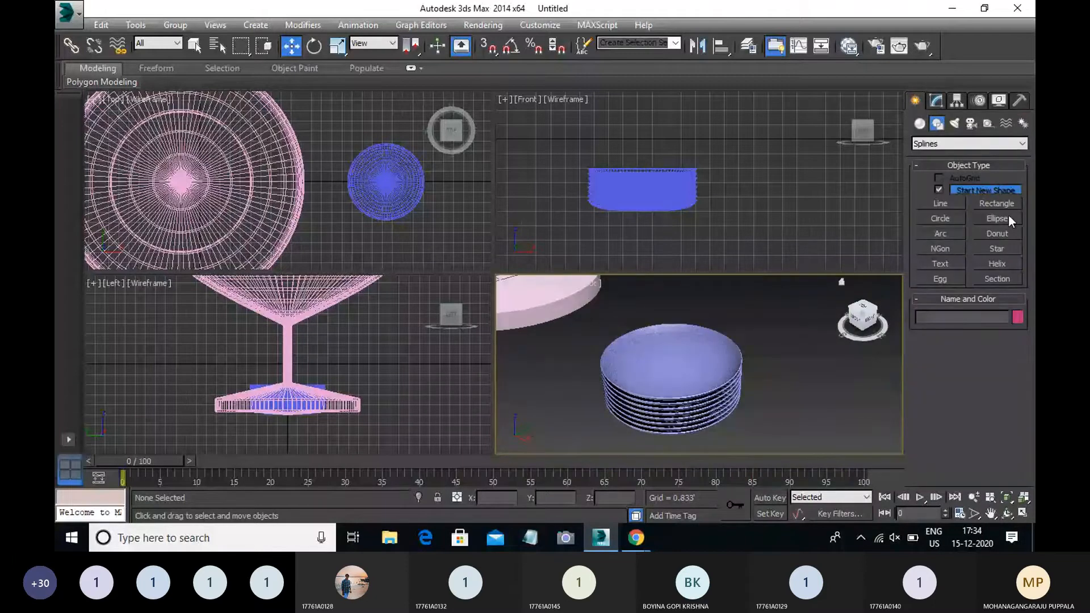
left_click(940, 203)
middle_click_drag(797, 135, 695, 147)
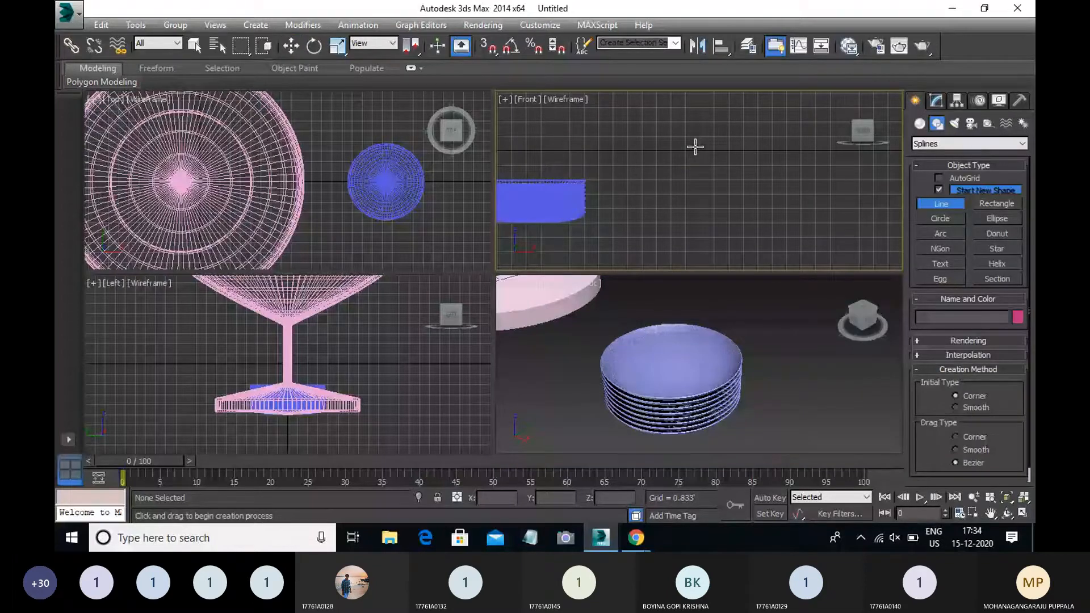
left_click(695, 146)
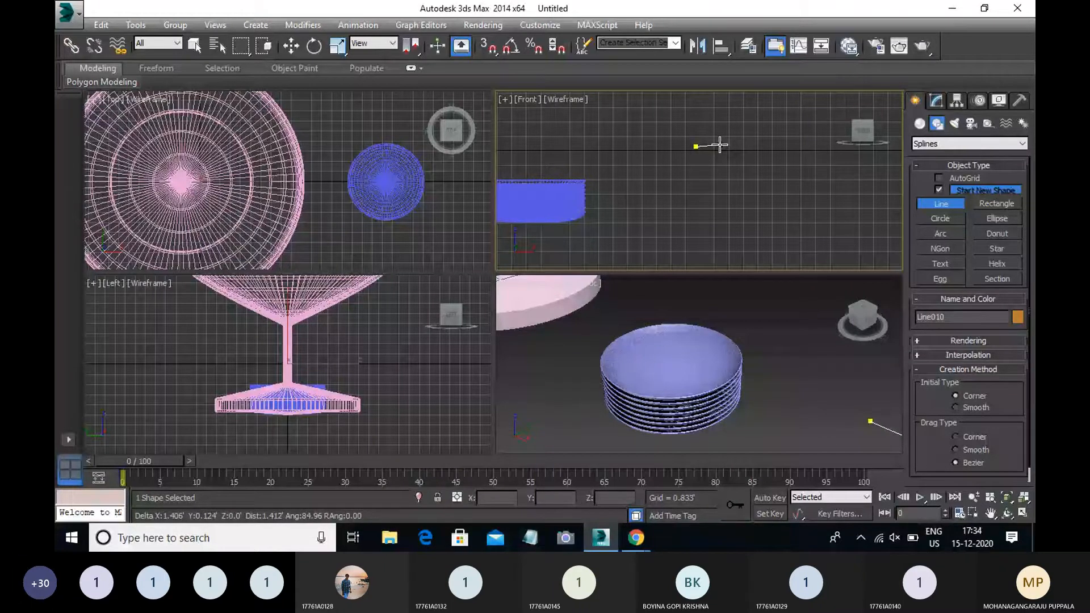
left_click(711, 147)
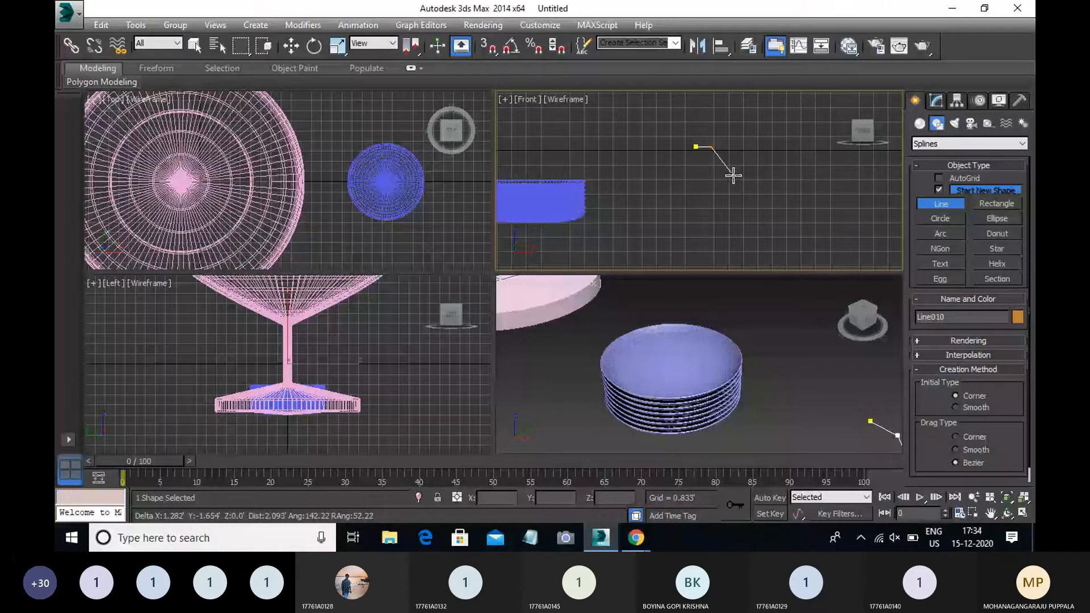
left_click_drag(741, 187, 746, 198)
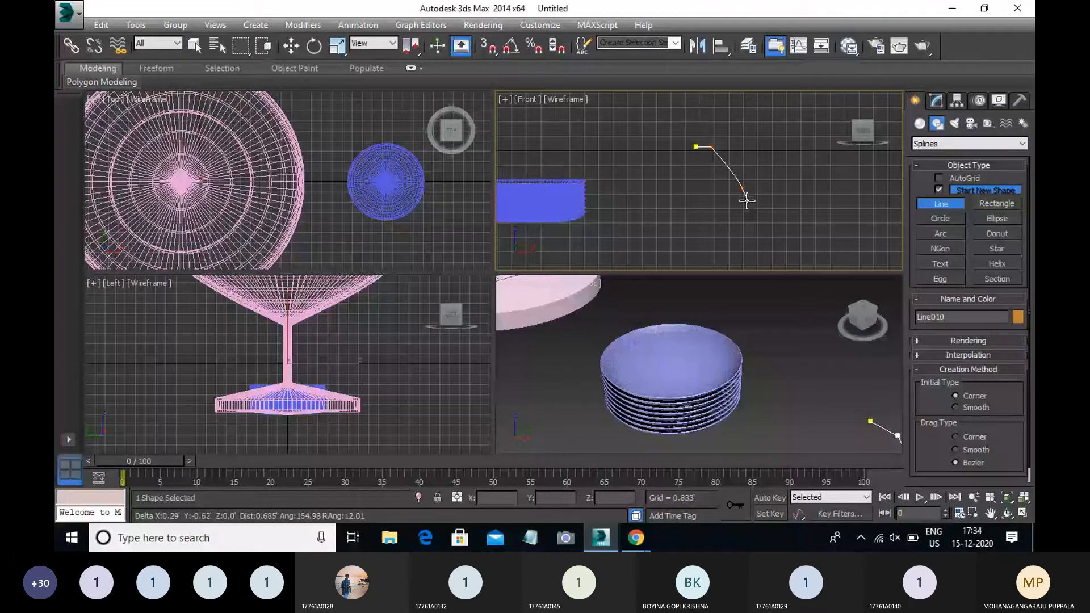
key("w")
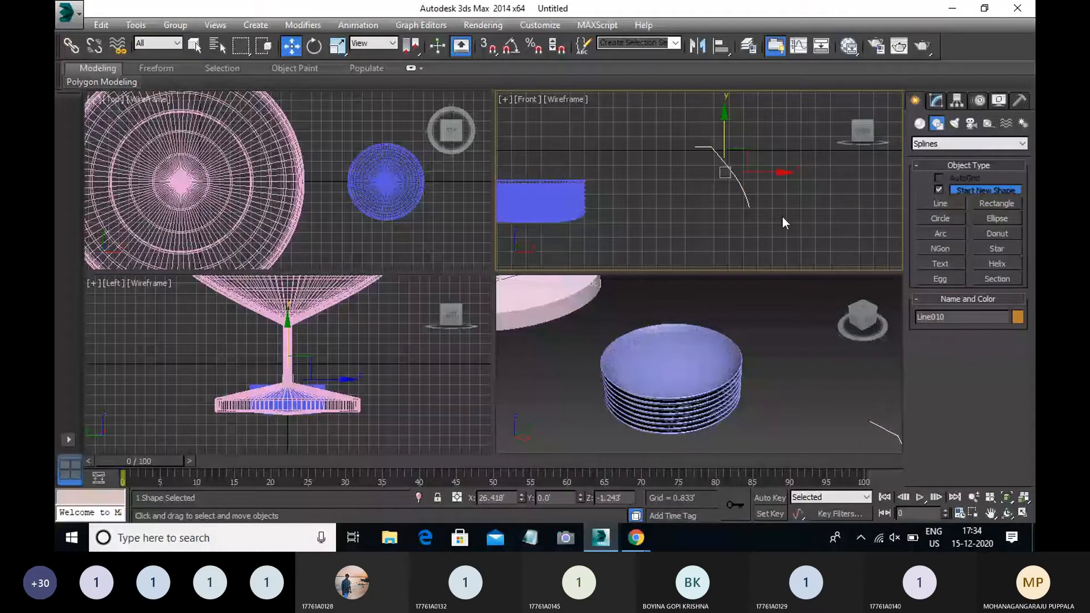
Apply a Lathe modifier to the shade profile line.
left_click(936, 100)
left_click(1021, 140)
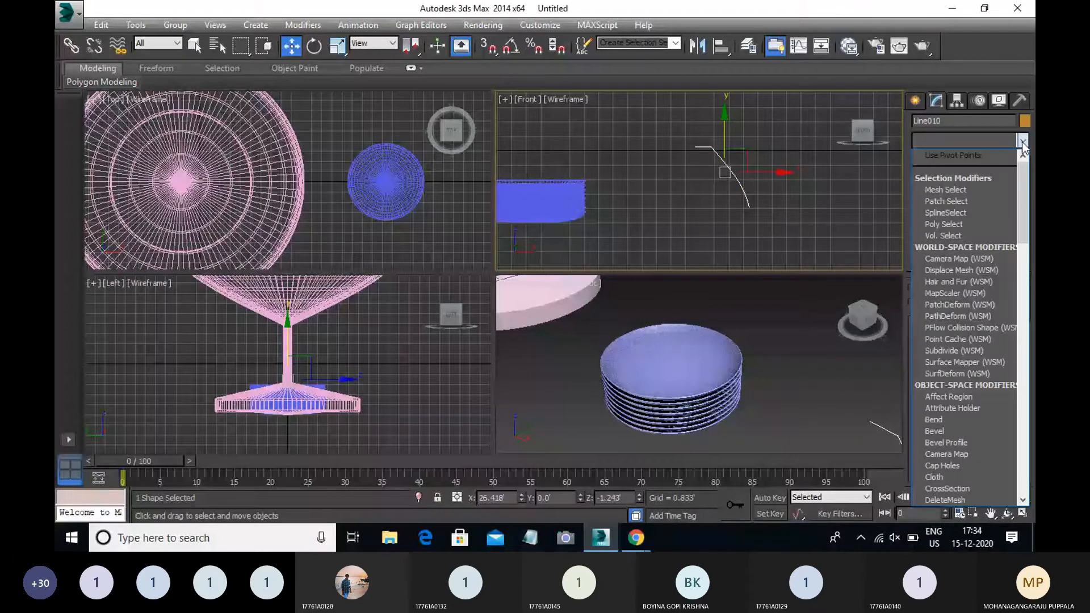
key("l")
left_click(989, 179)
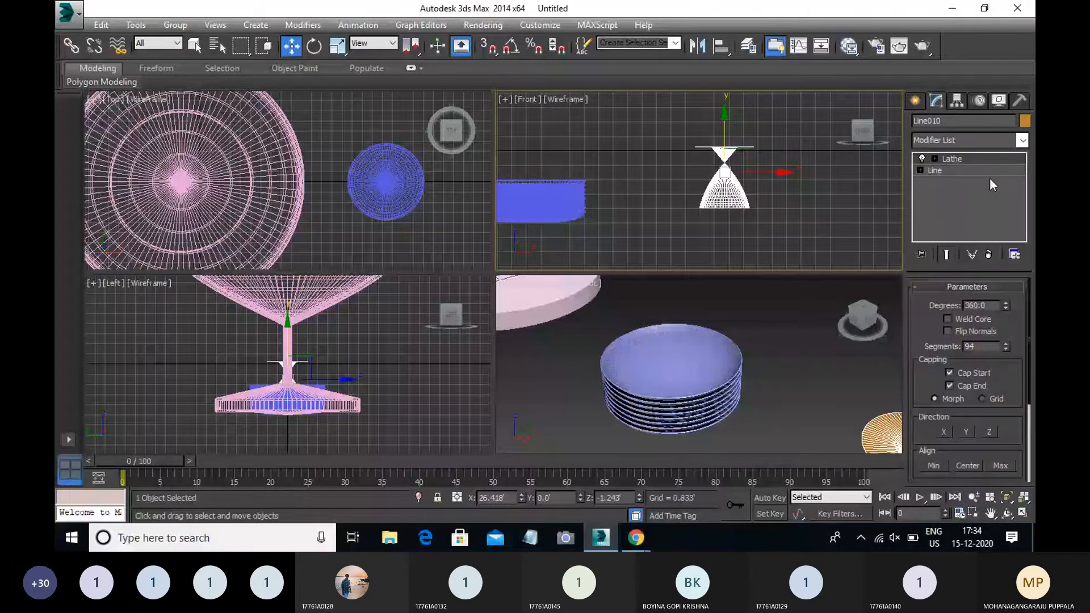
Slide the shade's Lathe axis along X to about 24.7' in the Front viewport to widen it into a dome with a narrow top.
left_click(951, 159)
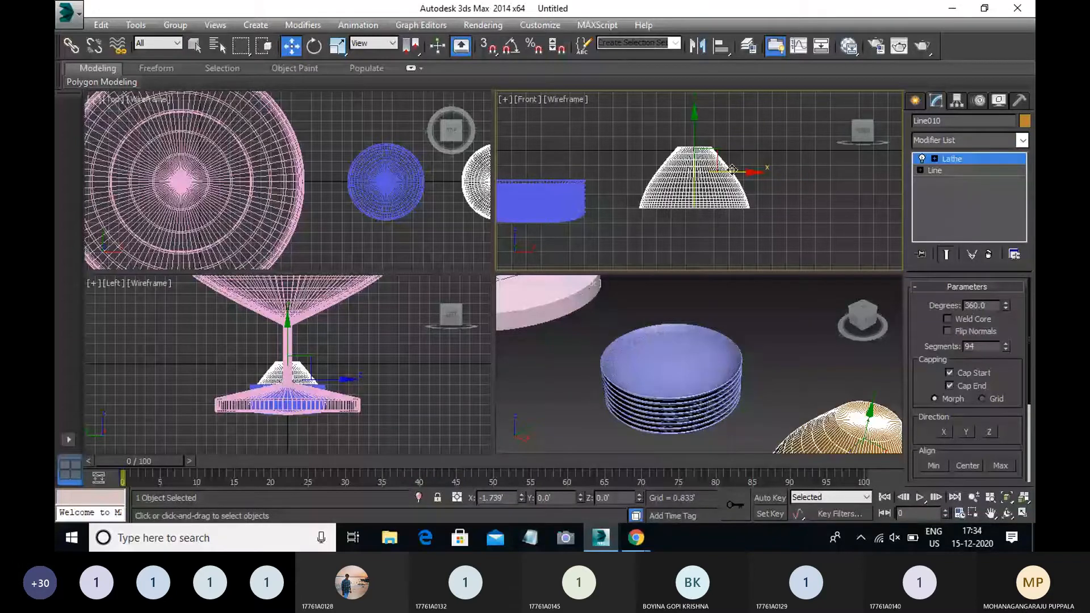
left_click_drag(732, 170, 739, 172)
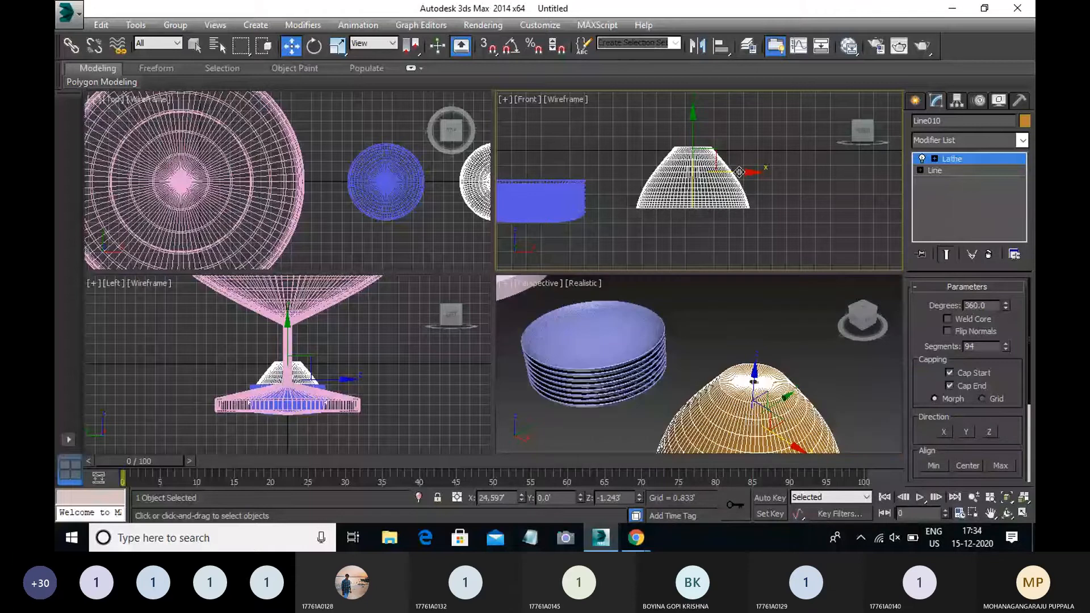
left_click_drag(739, 172, 741, 171)
middle_click_drag(749, 376, 747, 375)
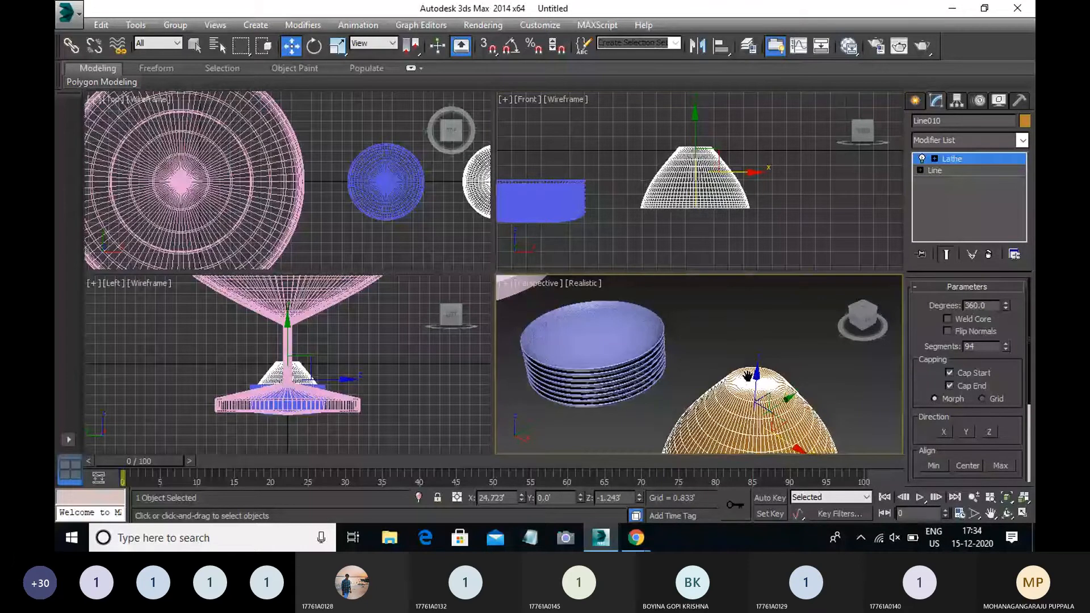
middle_click_drag(747, 375, 705, 285)
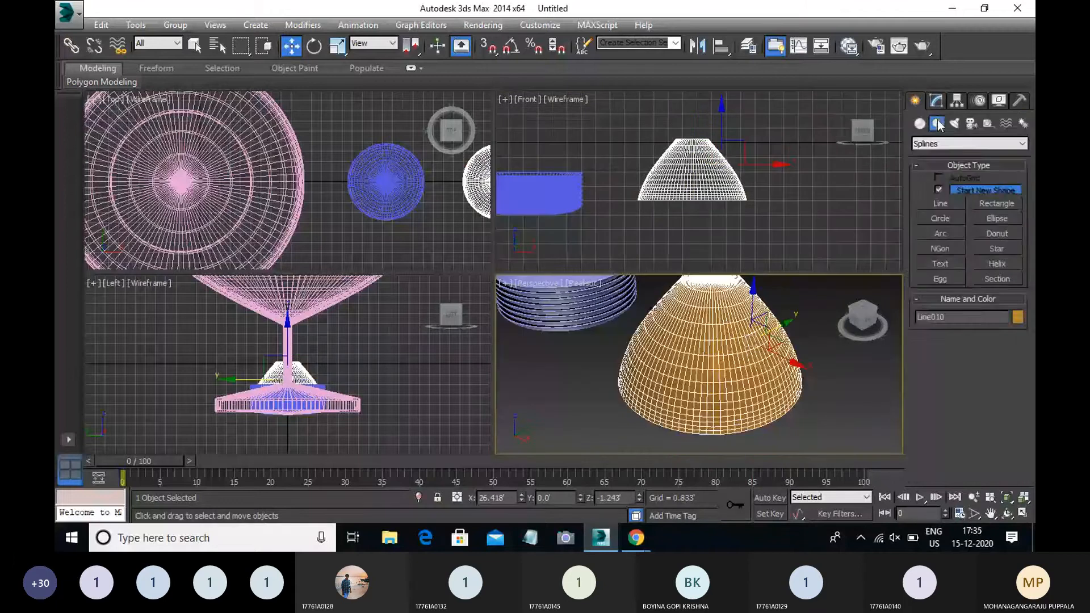
left_click(937, 102)
left_click(1024, 141)
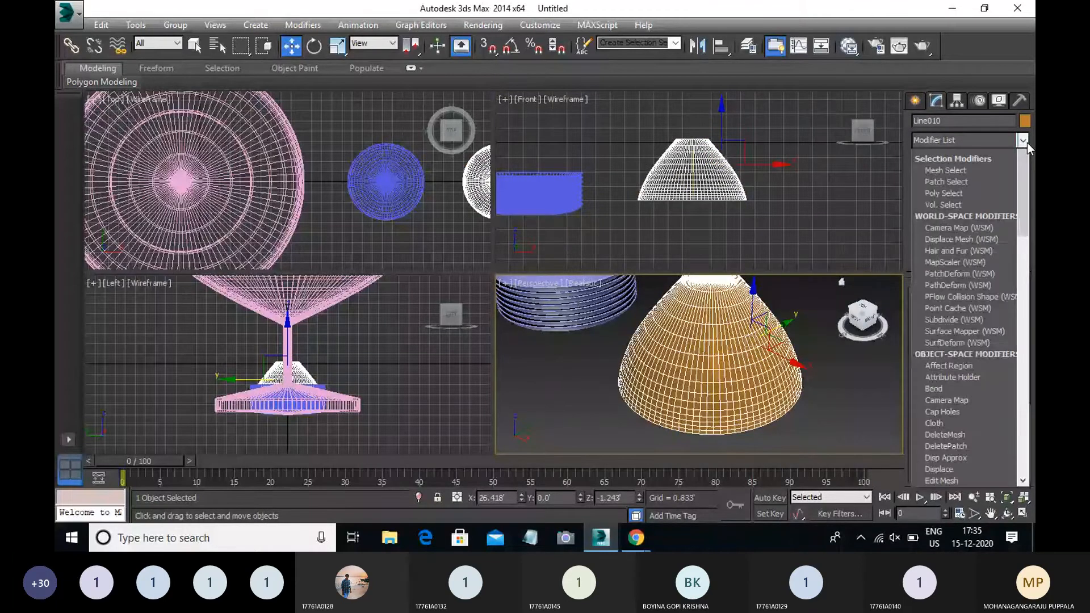
left_click(835, 402)
middle_click_drag(725, 389, 696, 395)
scroll(696, 395, "down", 3)
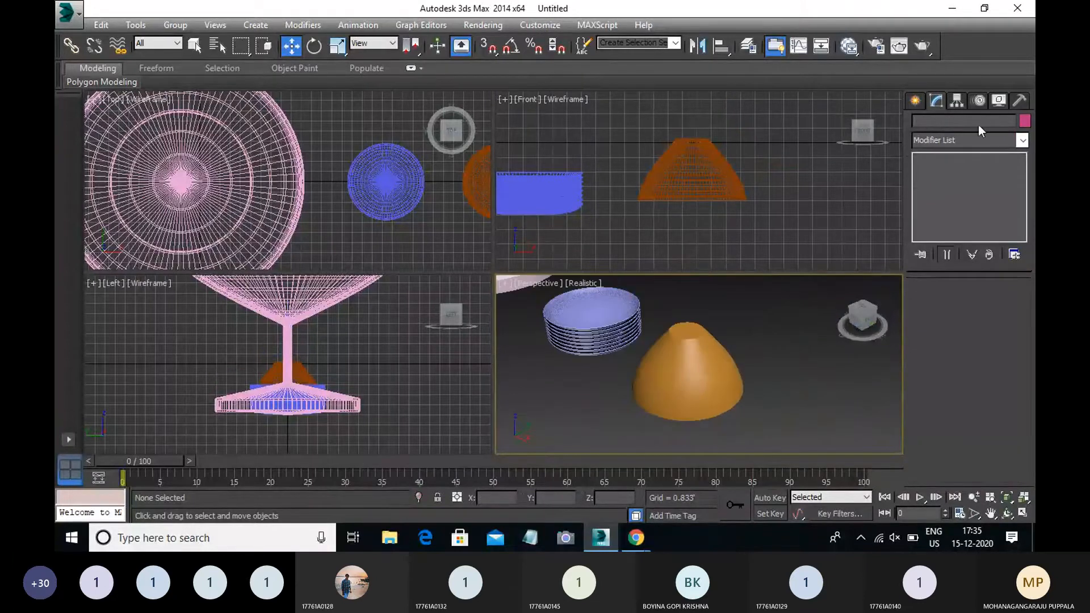
Draw a pedestal profile line beside the shade in the Front viewport, with a small stepped foot, tall vertical stem, flared neck and flat top.
left_click(915, 101)
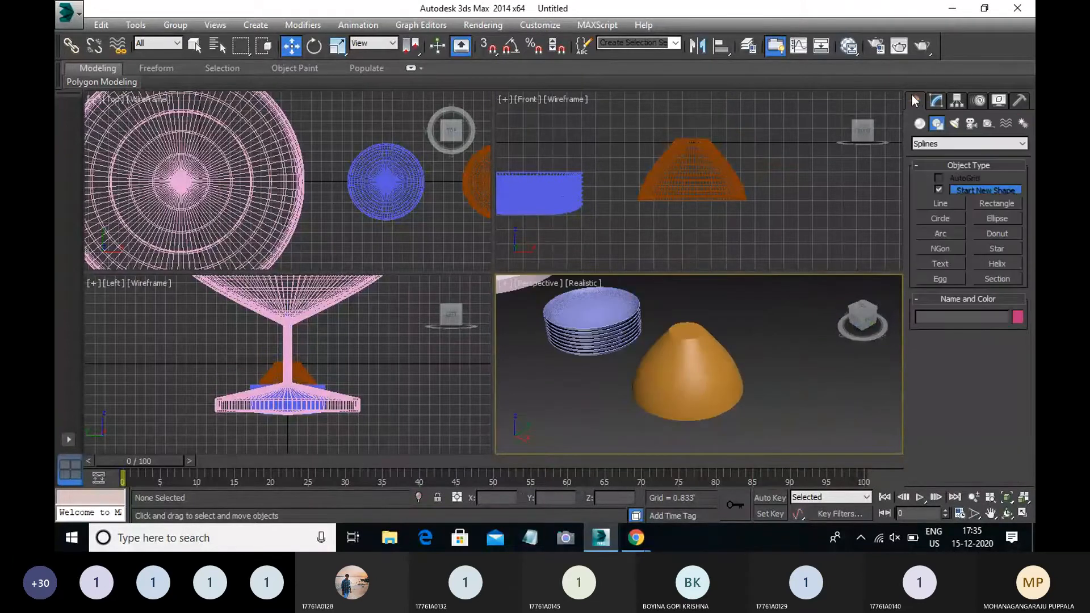
left_click(939, 204)
middle_click_drag(840, 204, 761, 216)
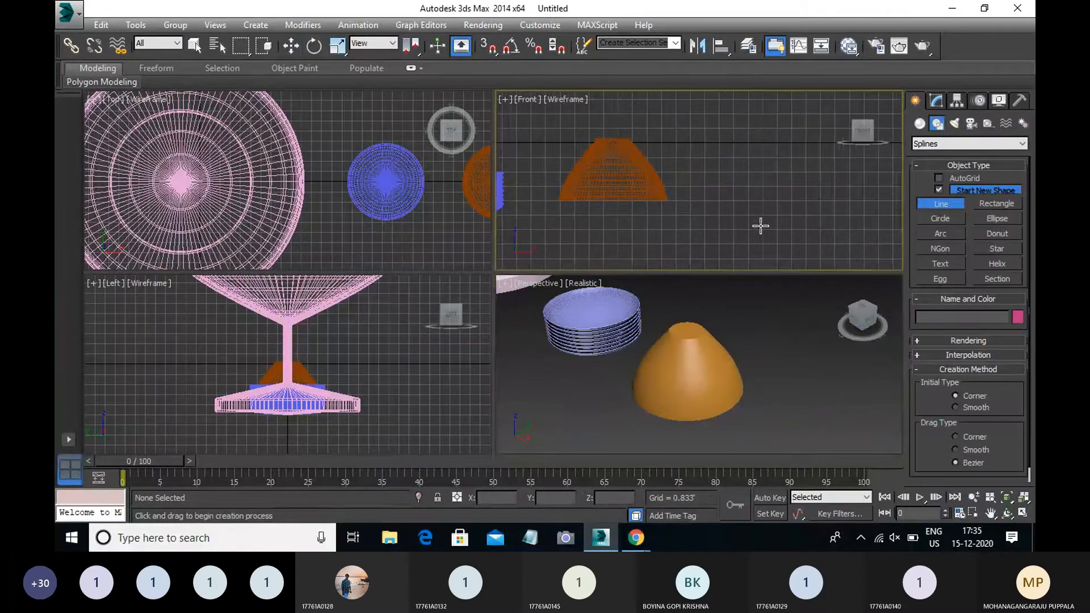
left_click(770, 255)
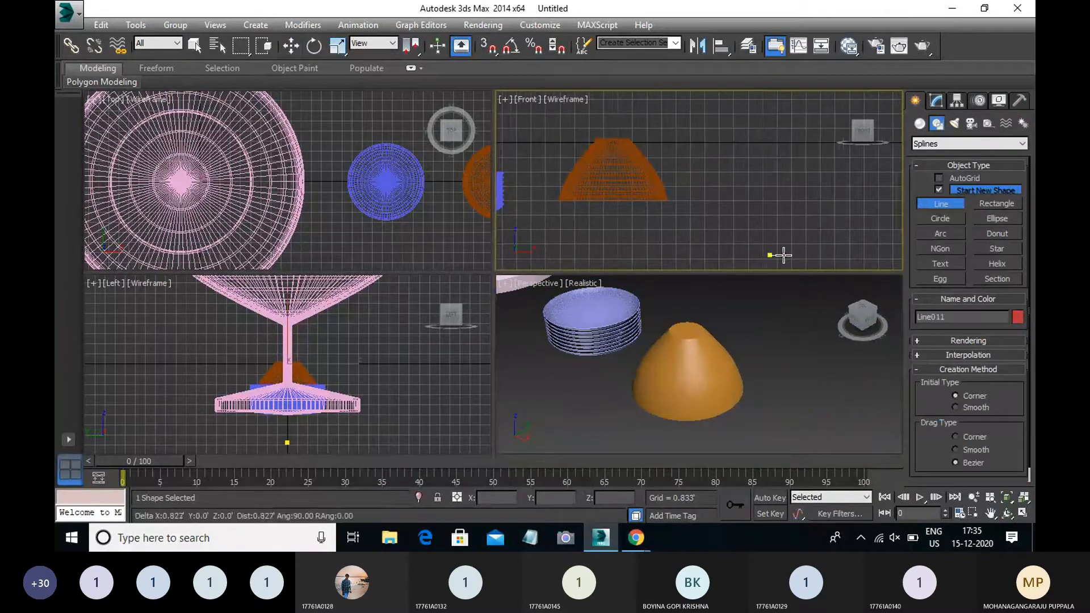
left_click(785, 255)
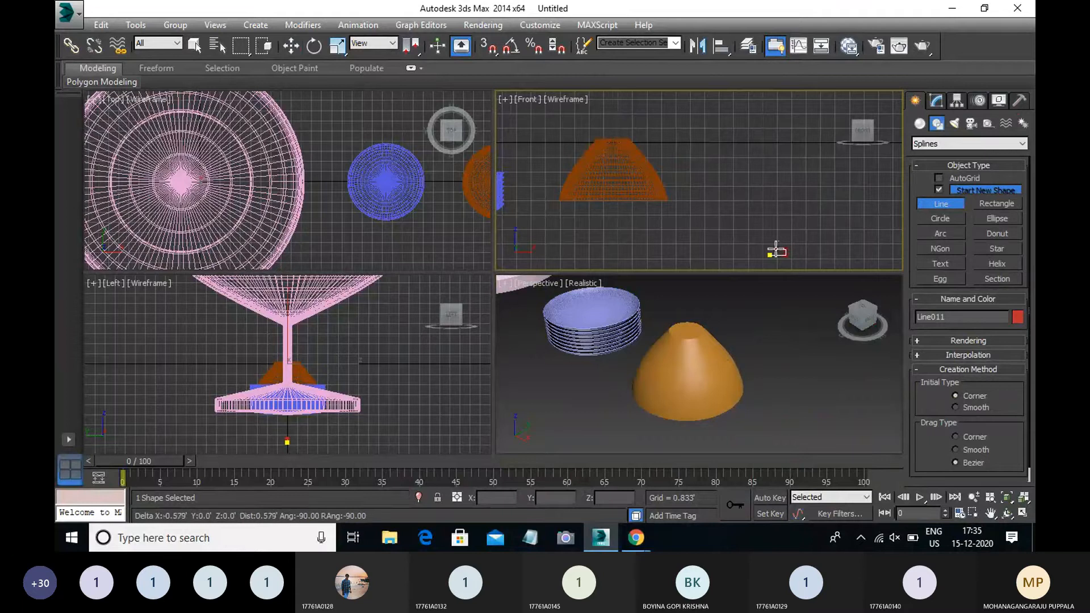
left_click(776, 251)
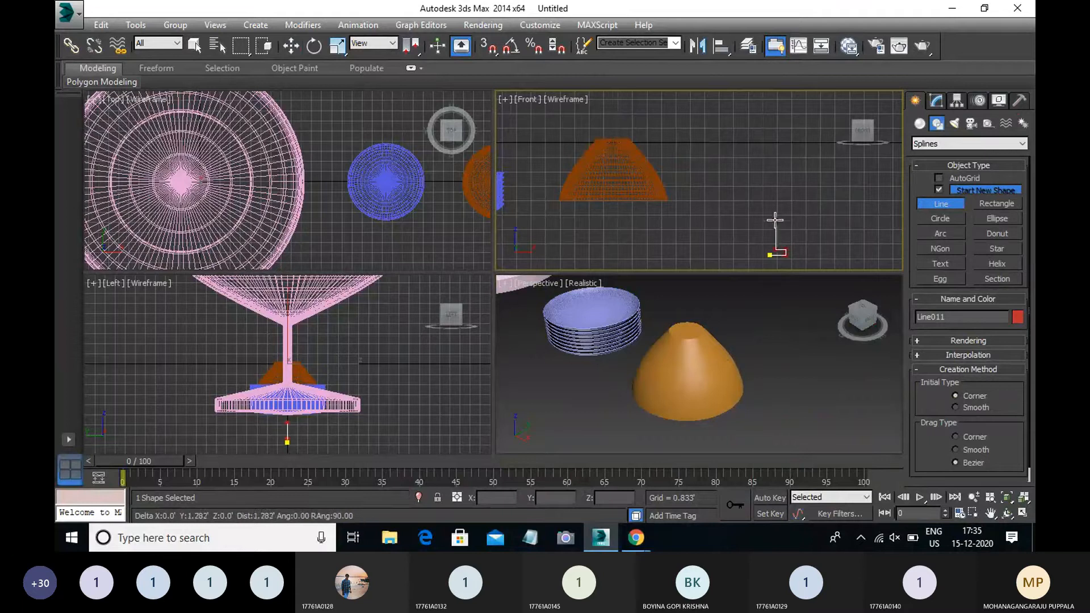
left_click(776, 190)
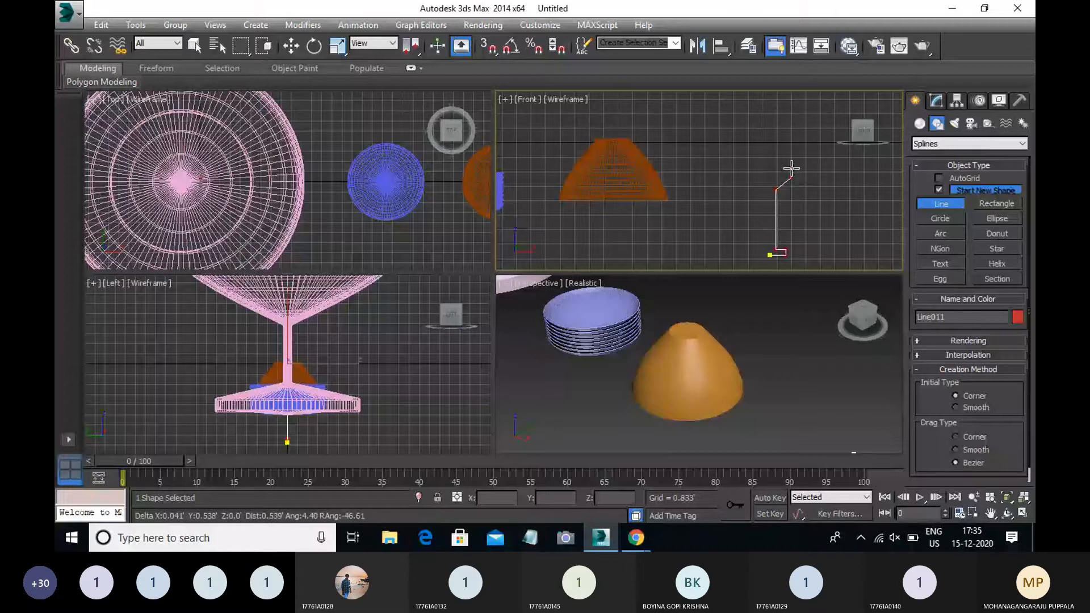
left_click(791, 168)
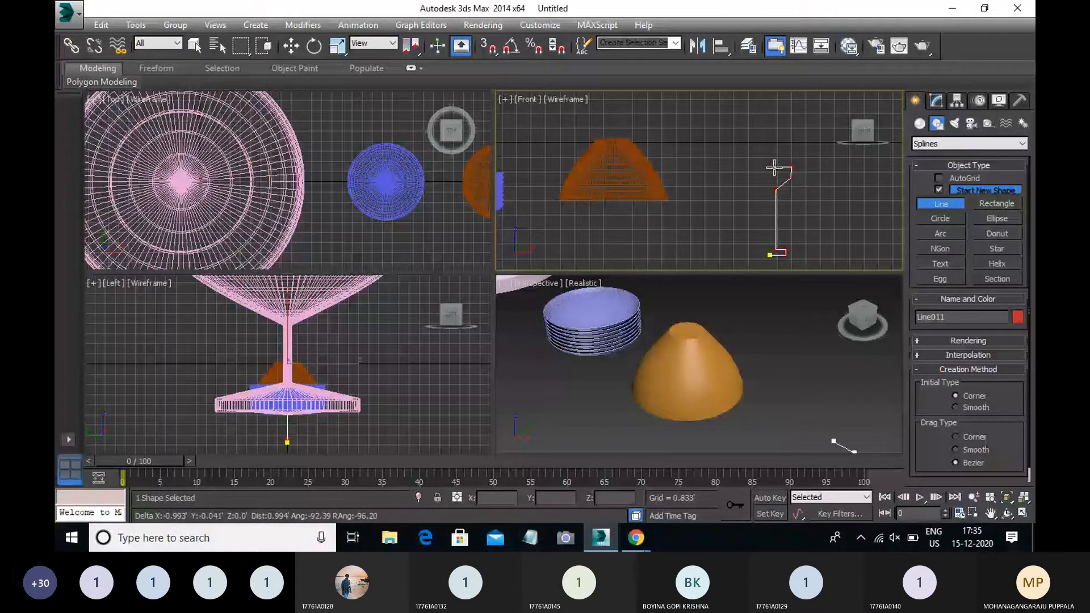
left_click(763, 167)
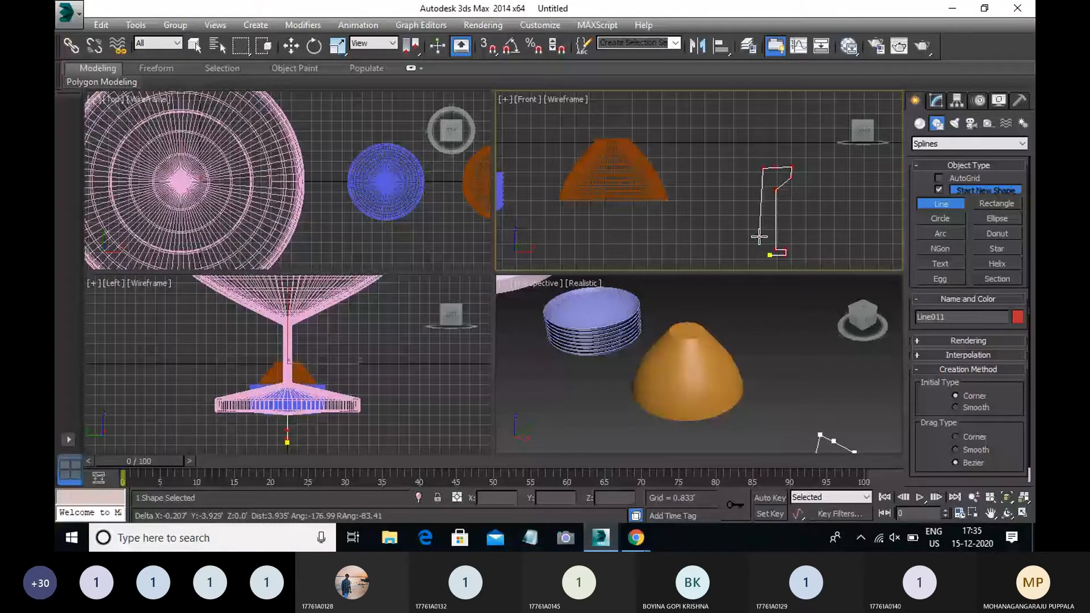
Apply a Lathe modifier to the pedestal profile line and slide its axis along X to about 33.9' in the Front viewport.
left_click(936, 100)
left_click(1021, 141)
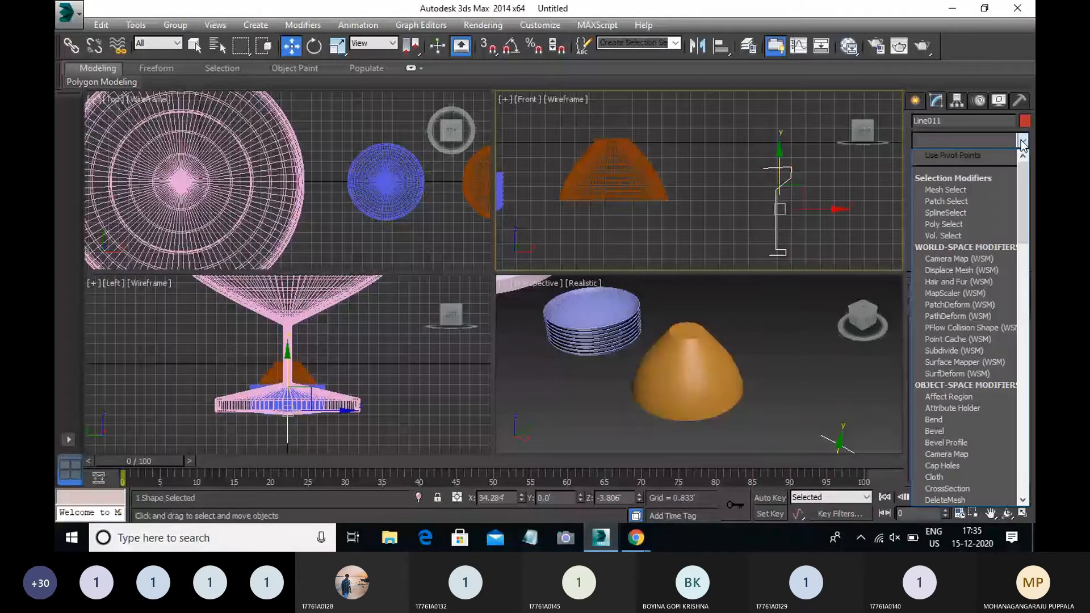
key("l")
left_click(950, 158)
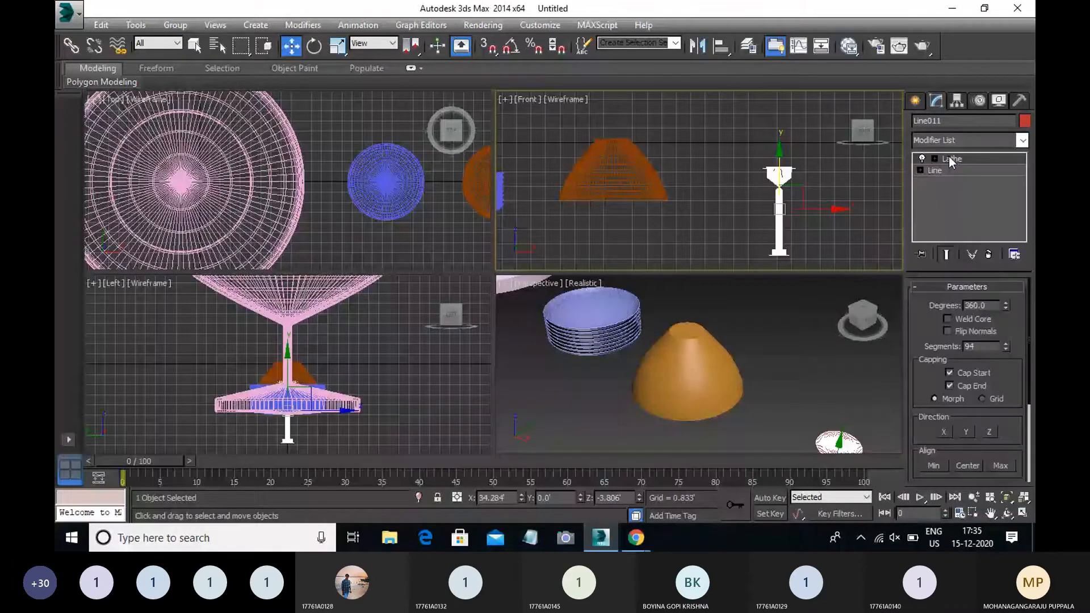
left_click(948, 158)
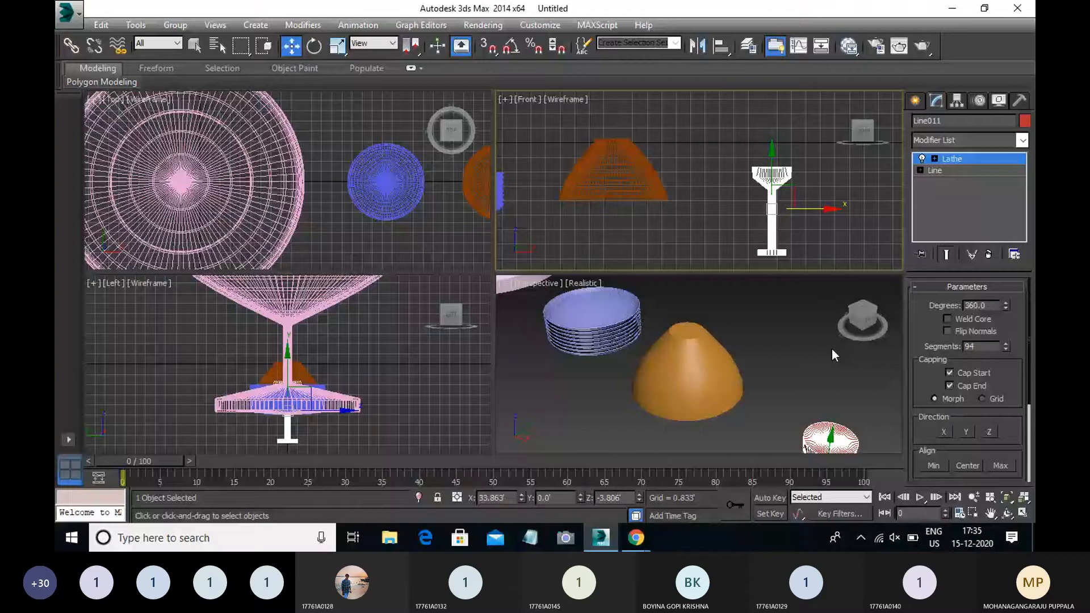
key("z")
Shift the pedestal profile's vertices along X to narrow its flared top, and return to the lathed result.
left_click(920, 170)
left_click(946, 182)
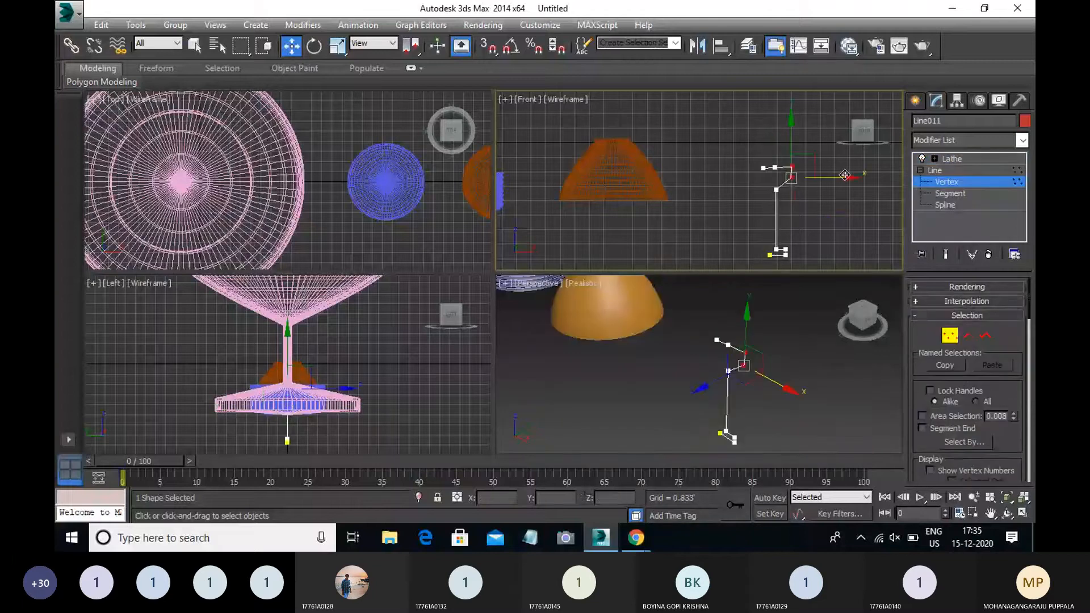
left_click(769, 179)
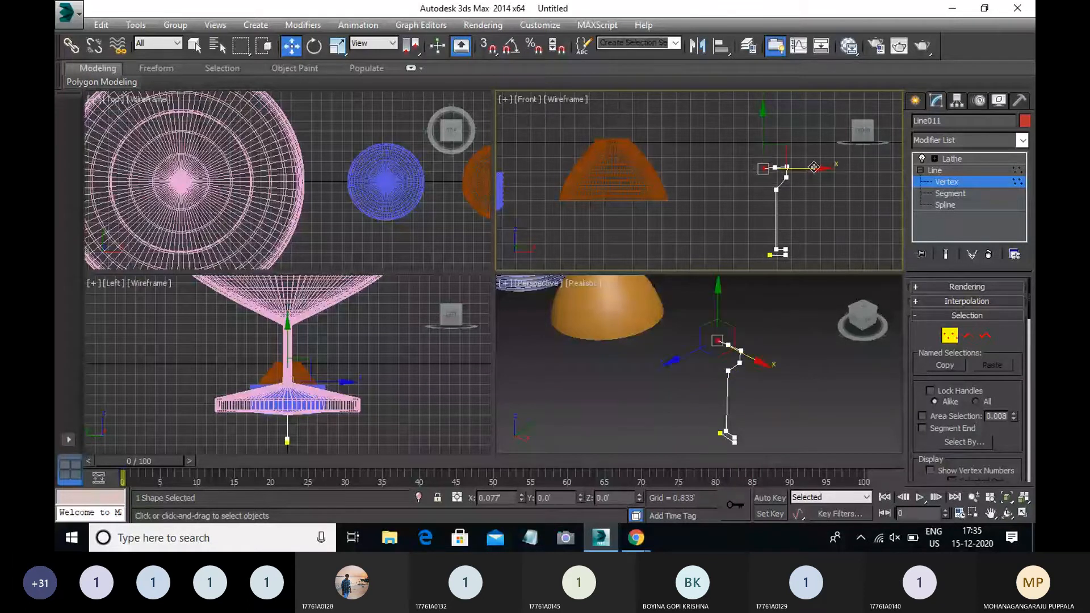
left_click(951, 159)
left_click(832, 233)
left_click(810, 362)
middle_click_drag(693, 345, 691, 359)
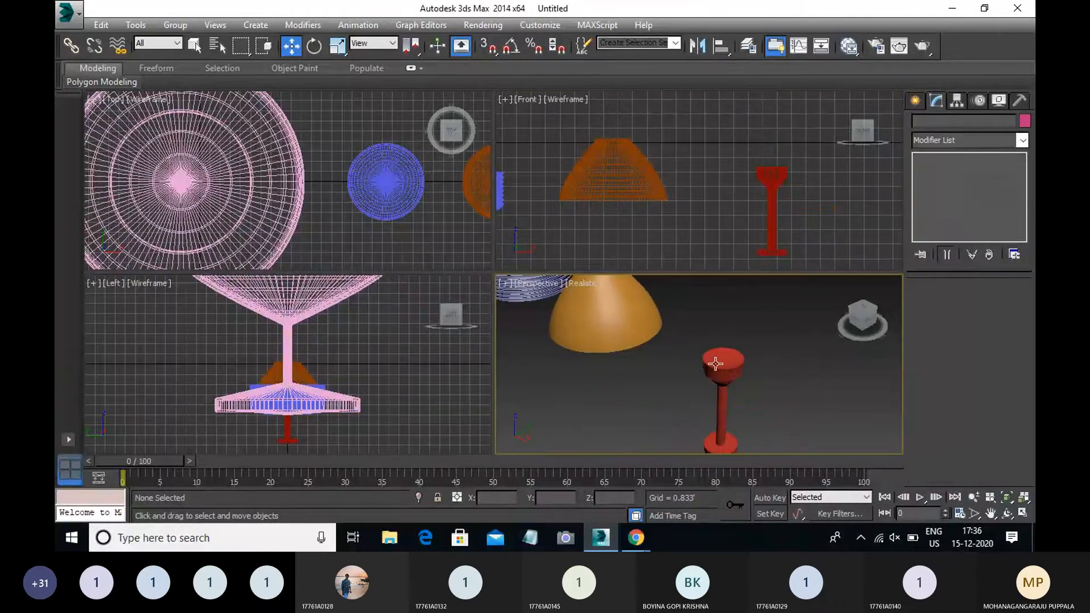
Move the dome shade over the pedestal in the Front viewport, to about X 35.6' and Z -1.1', forming a table lamp.
left_click(628, 165)
left_click_drag(691, 163, 848, 169)
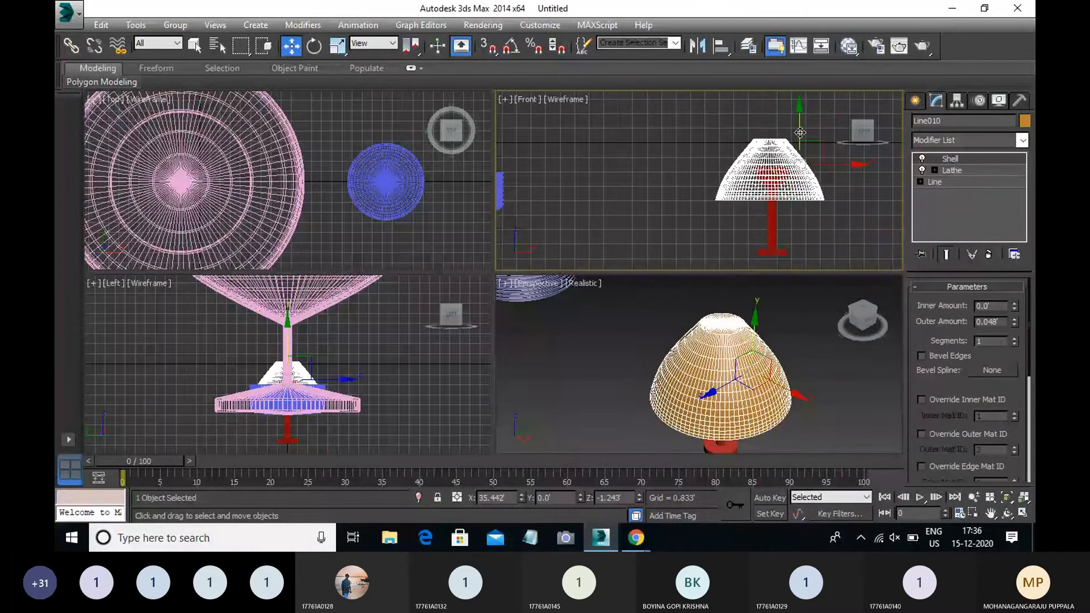
left_click_drag(799, 132, 801, 117)
left_click(815, 341)
middle_click_drag(706, 382, 774, 347)
left_click(815, 179)
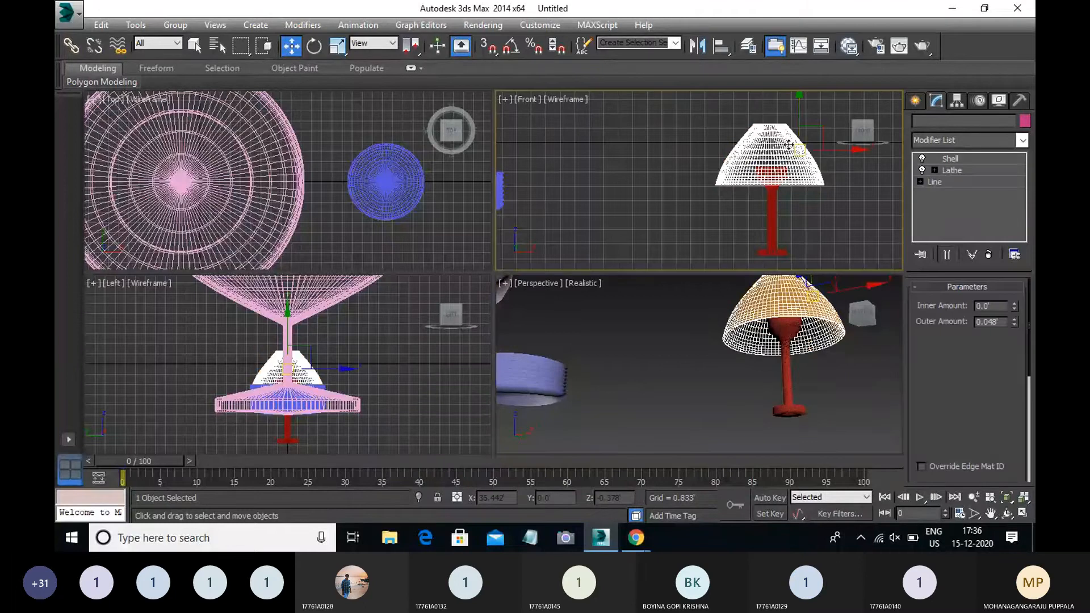
left_click_drag(799, 118, 801, 128)
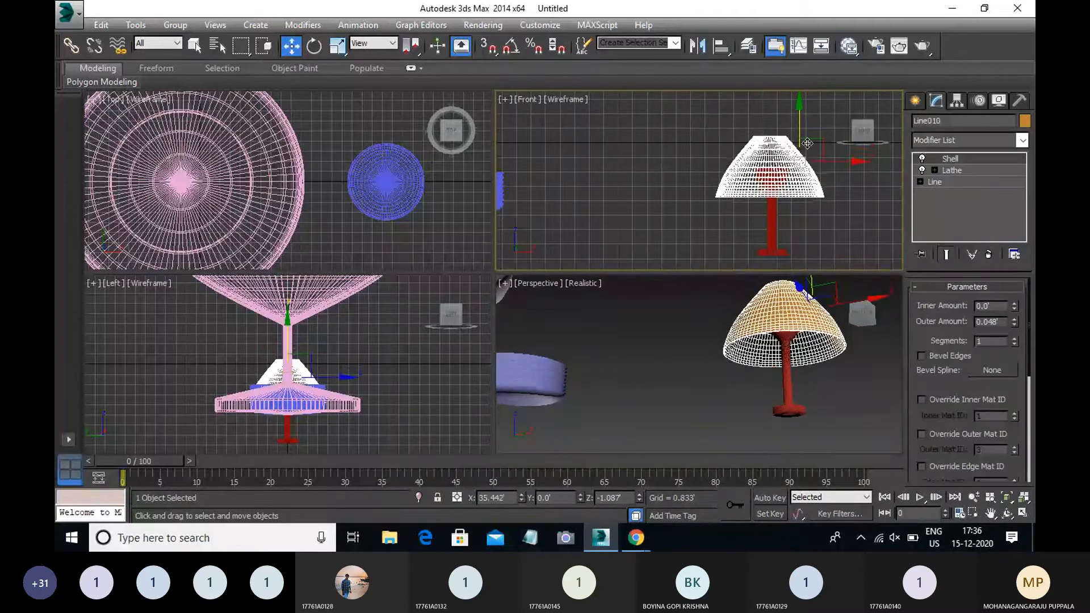
left_click_drag(849, 166, 850, 166)
left_click(842, 407)
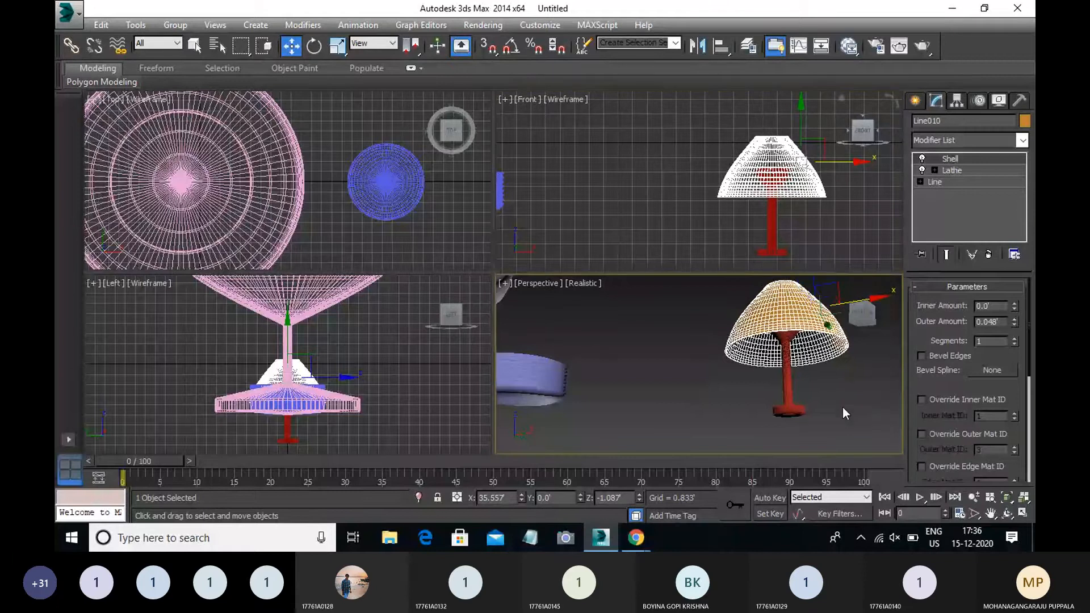
Select the goblet, plate stack and lamp together in the Perspective viewport.
left_click(842, 282)
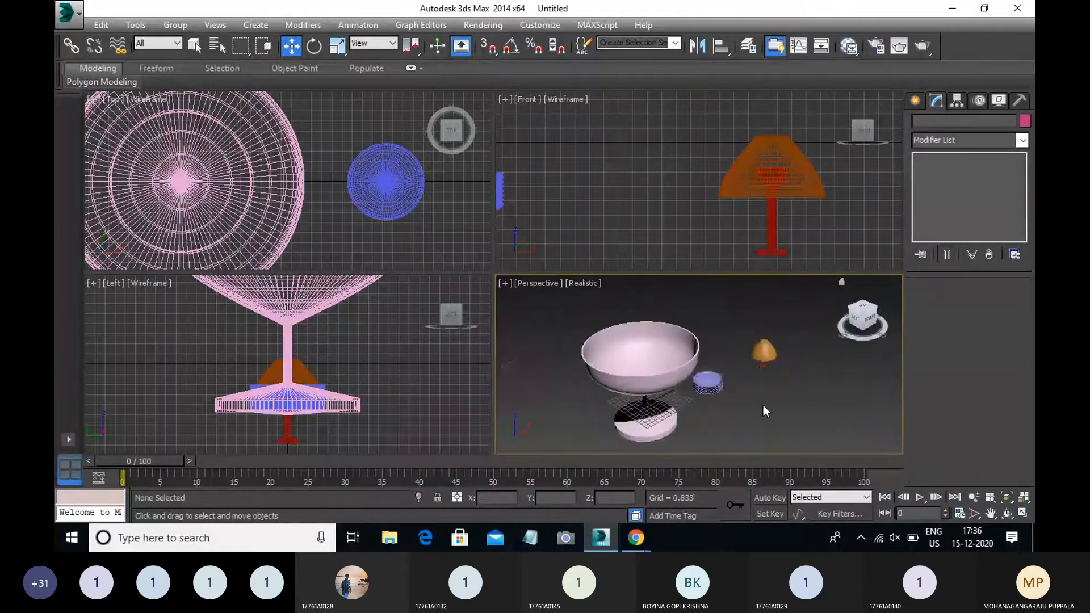
scroll(653, 389, "up", 10)
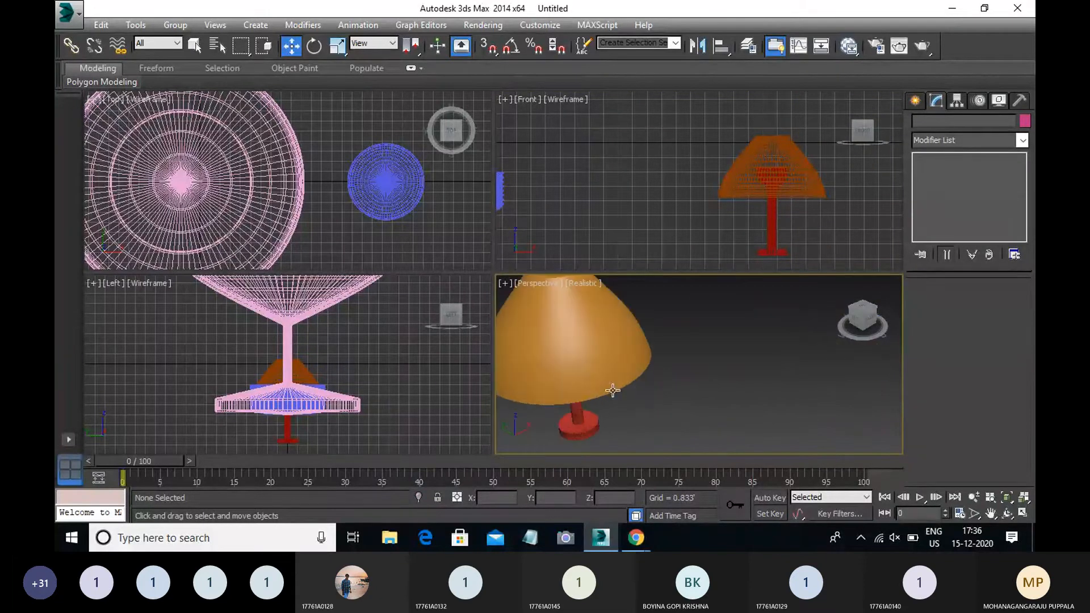
scroll(630, 392, "down", 10)
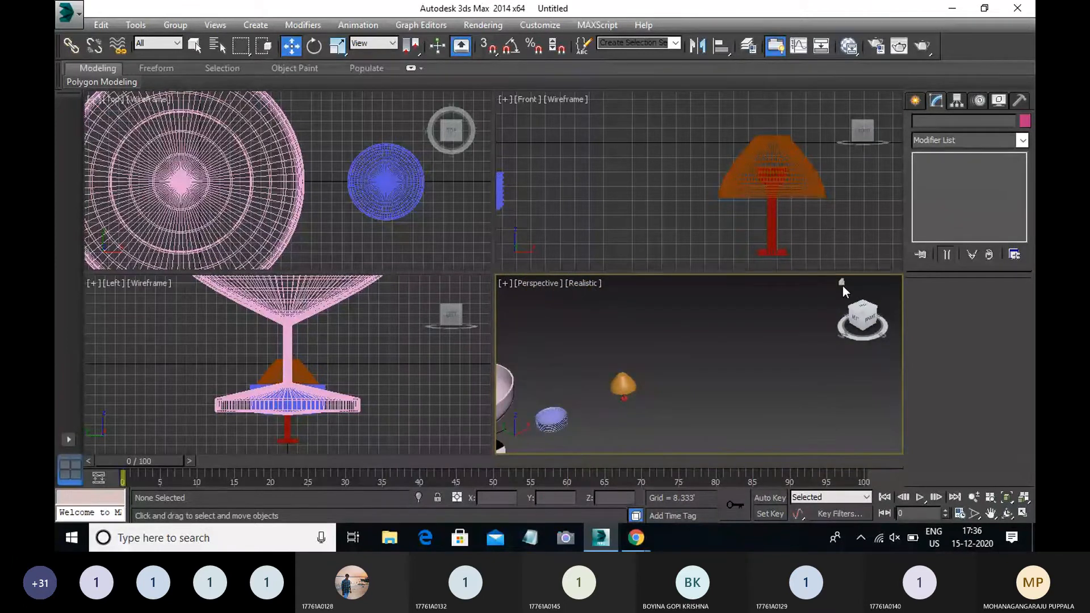
left_click(842, 282)
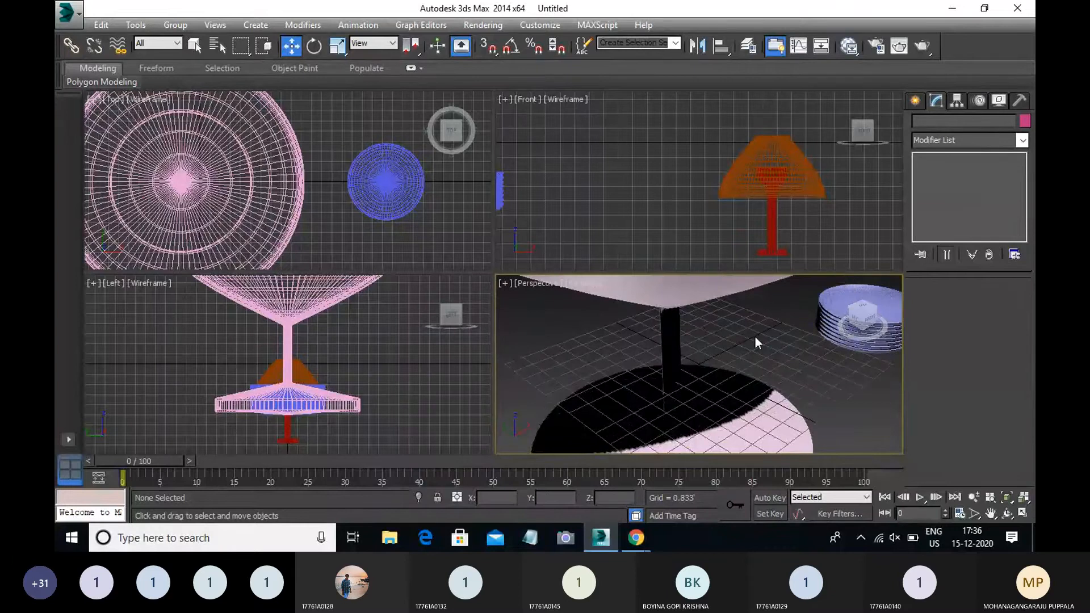
scroll(737, 342, "down", 5)
left_click_drag(774, 313, 628, 417)
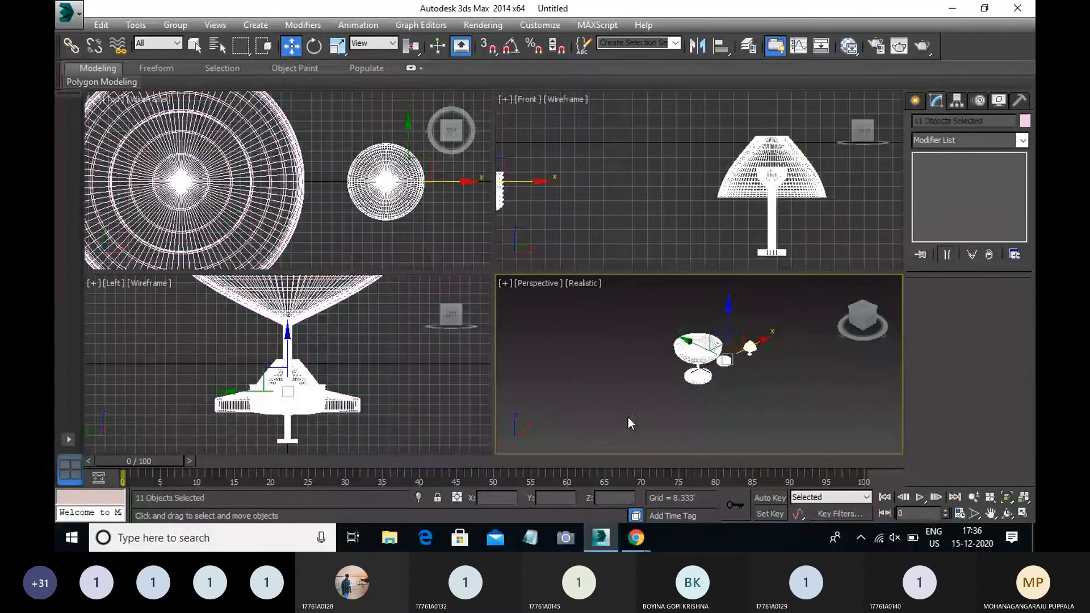
Switch to a maximized Notepad window and write the indented words LATHE and SHELL with a blank line between them.
left_click(530, 541)
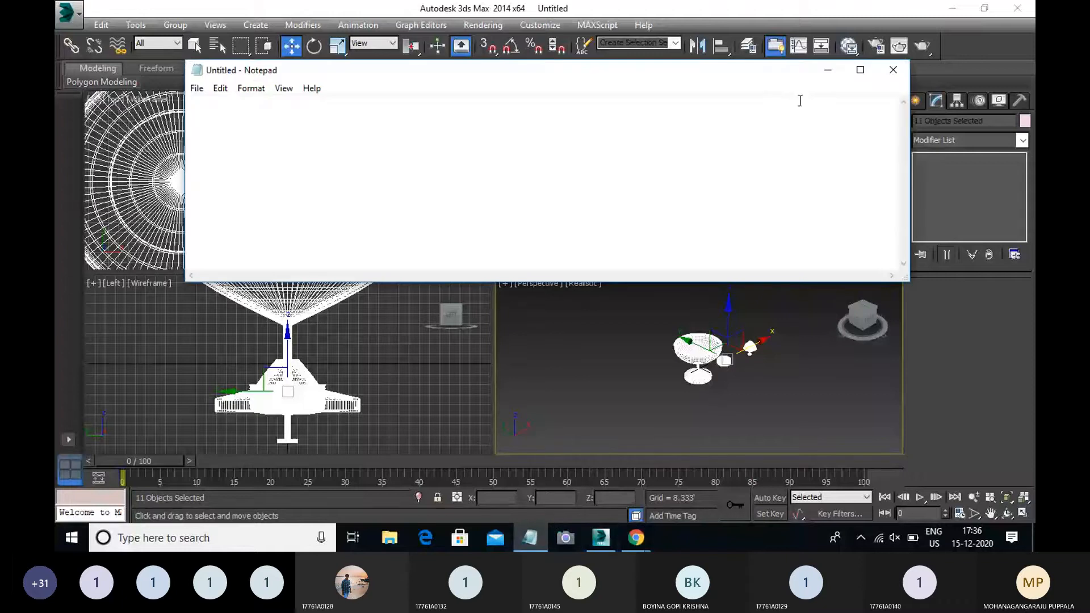
double_click(612, 70)
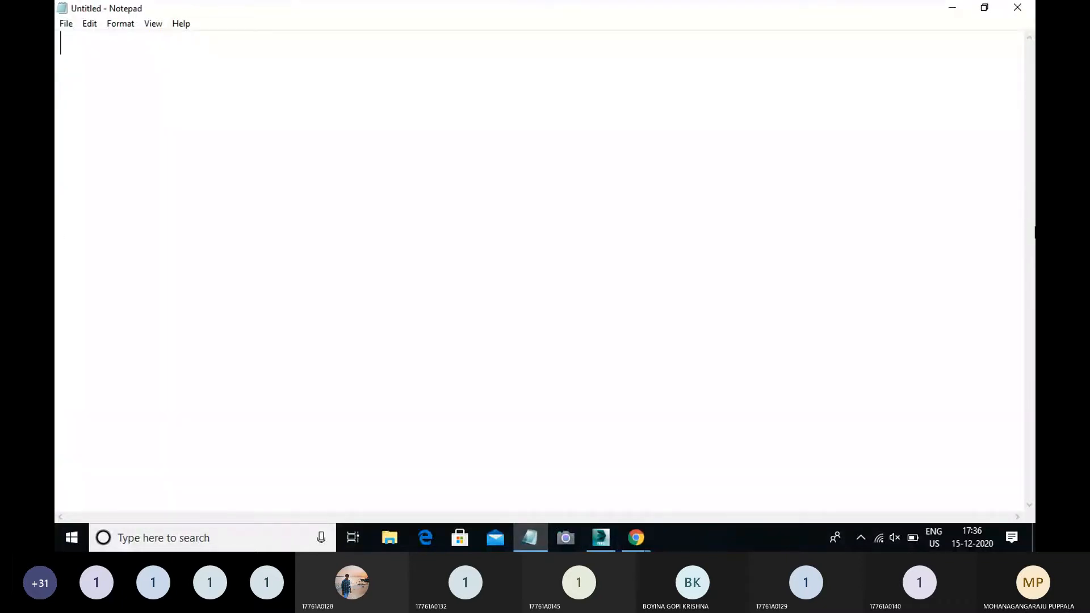
type("L")
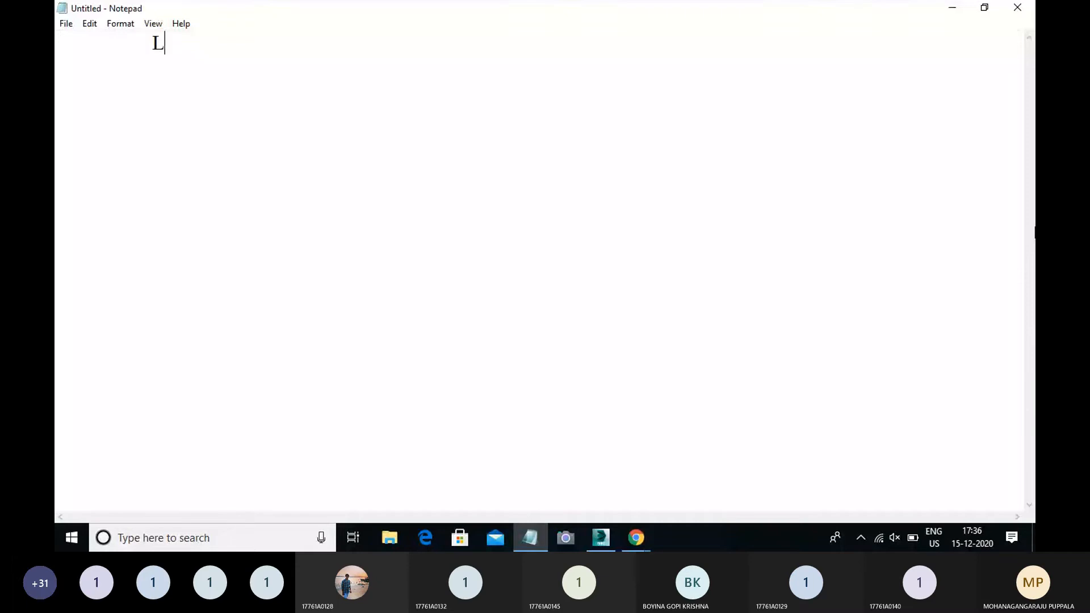
type("ATHE")
key("Return")
key("Return")
key("Tab")
type("SHELL")
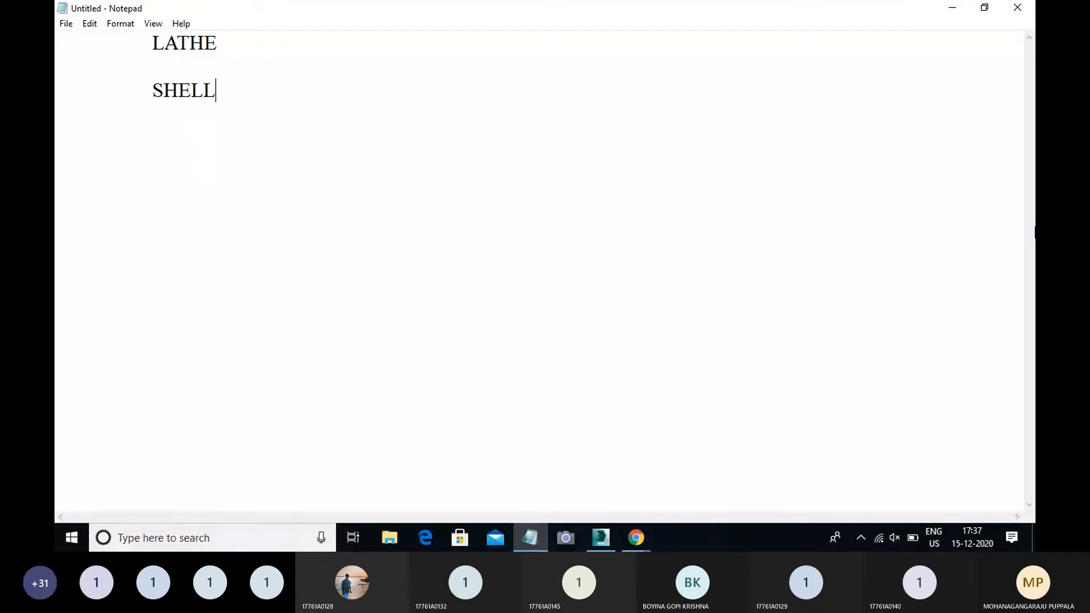
Return to 3ds Max and delete all the selected objects from the scene.
left_click(947, 7)
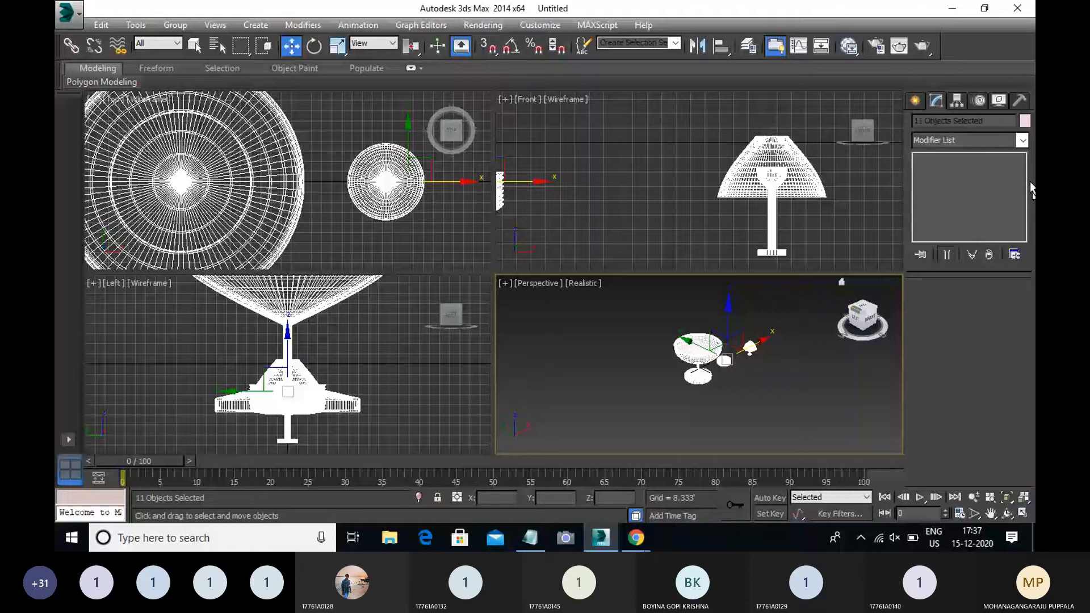
key("Delete")
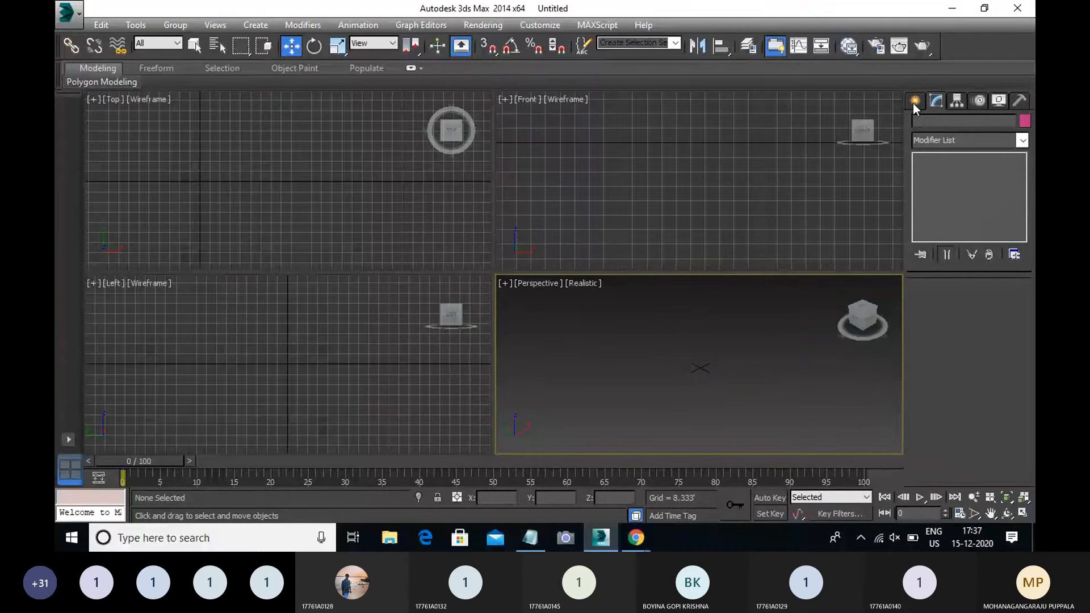
Draw an open zigzag line of eight right-angled segments across the Top viewport, starting with a vertical segment about 8.1' long.
left_click(912, 103)
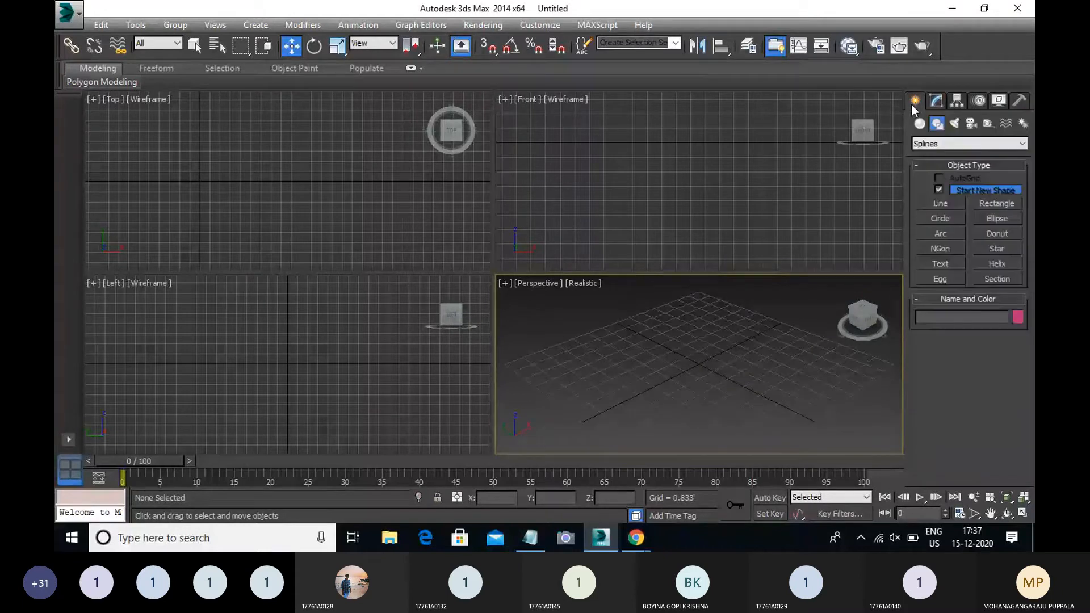
left_click(940, 202)
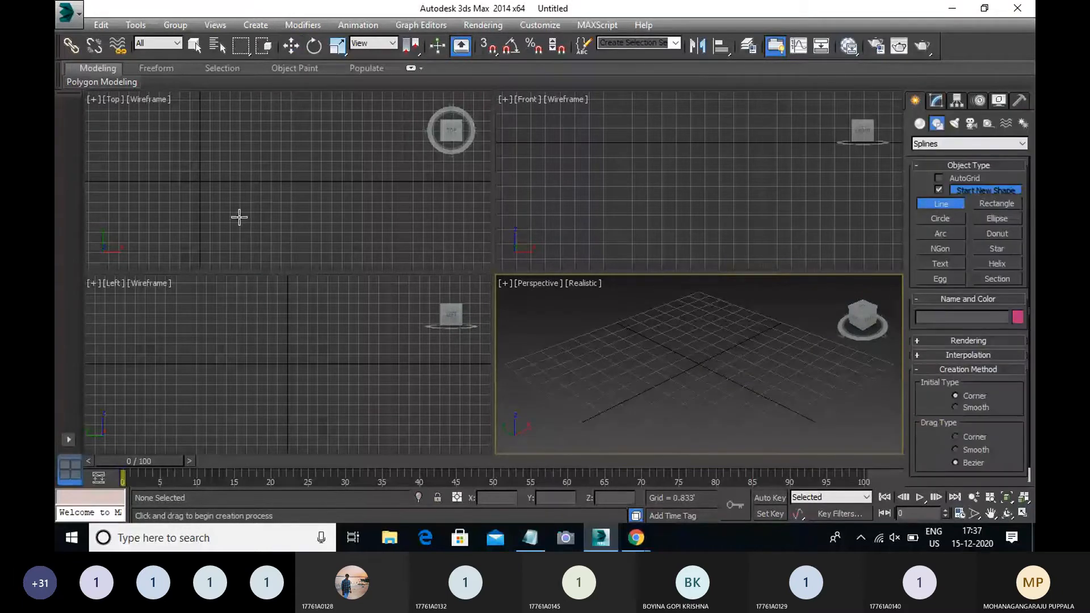
left_click(126, 225)
left_click(126, 126)
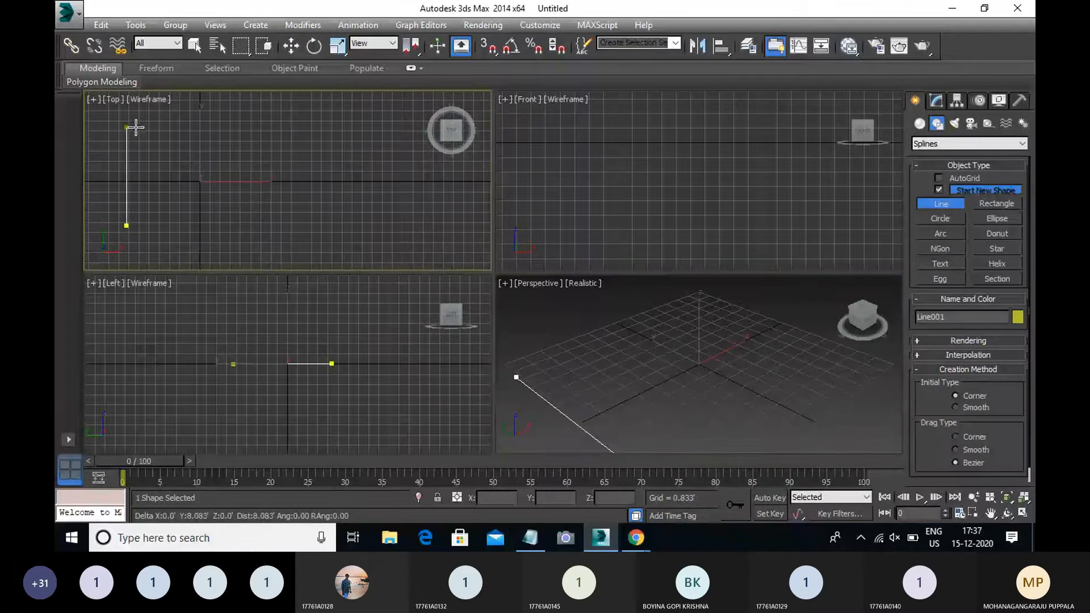
left_click(218, 123)
left_click(217, 203)
left_click(250, 203)
left_click(300, 202)
left_click(299, 124)
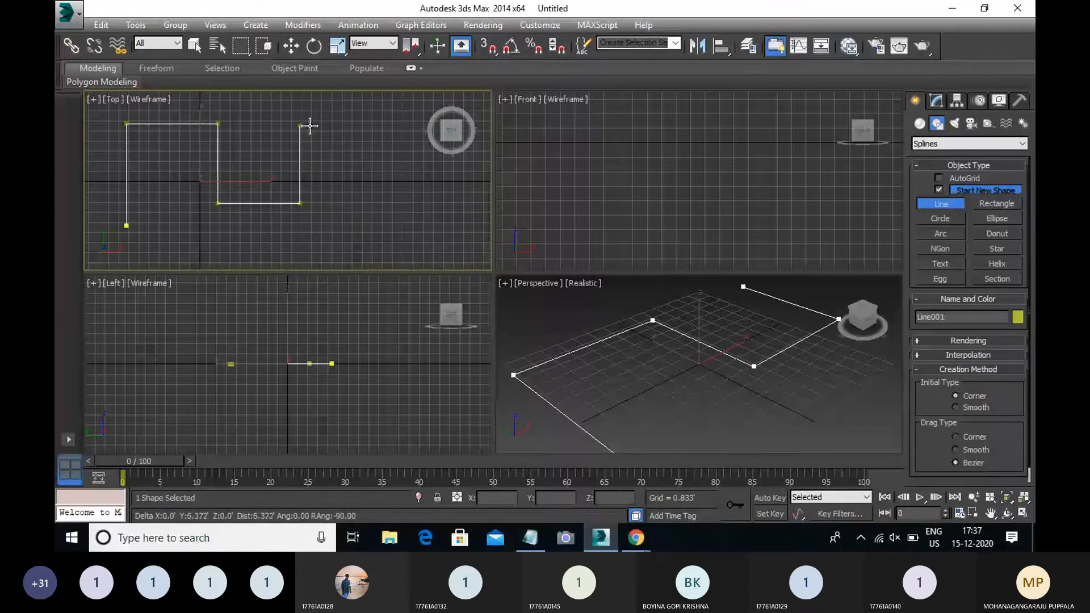
left_click(380, 124)
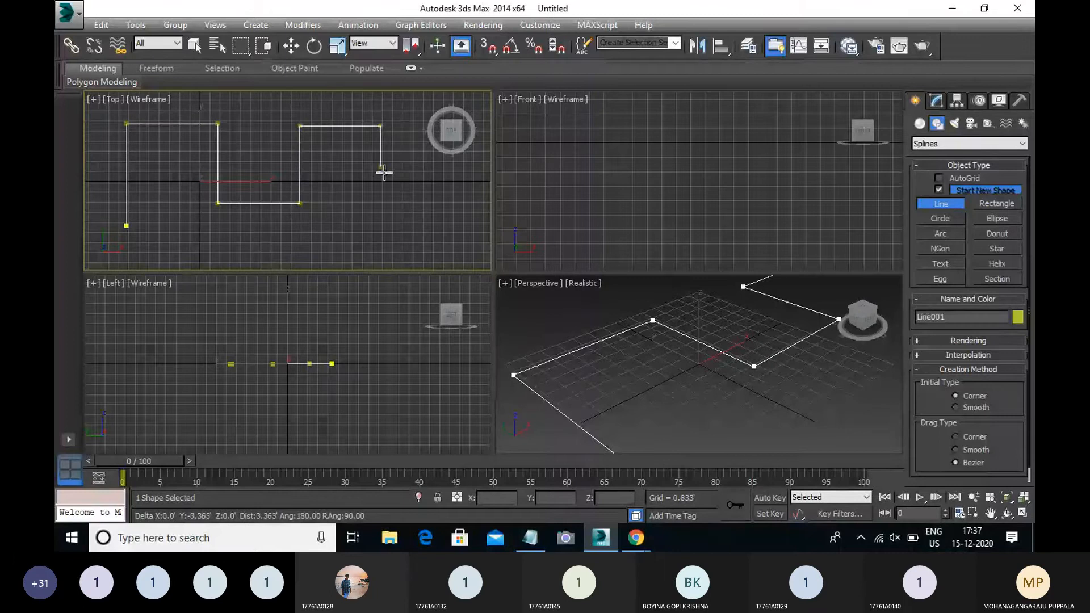
left_click(385, 235)
left_click(466, 235)
right_click(465, 235)
right_click(465, 235)
Apply an Extrude modifier to the zigzag line with an amount of 5'.
middle_click_drag(754, 337, 654, 360)
scroll(658, 363, "down", 4)
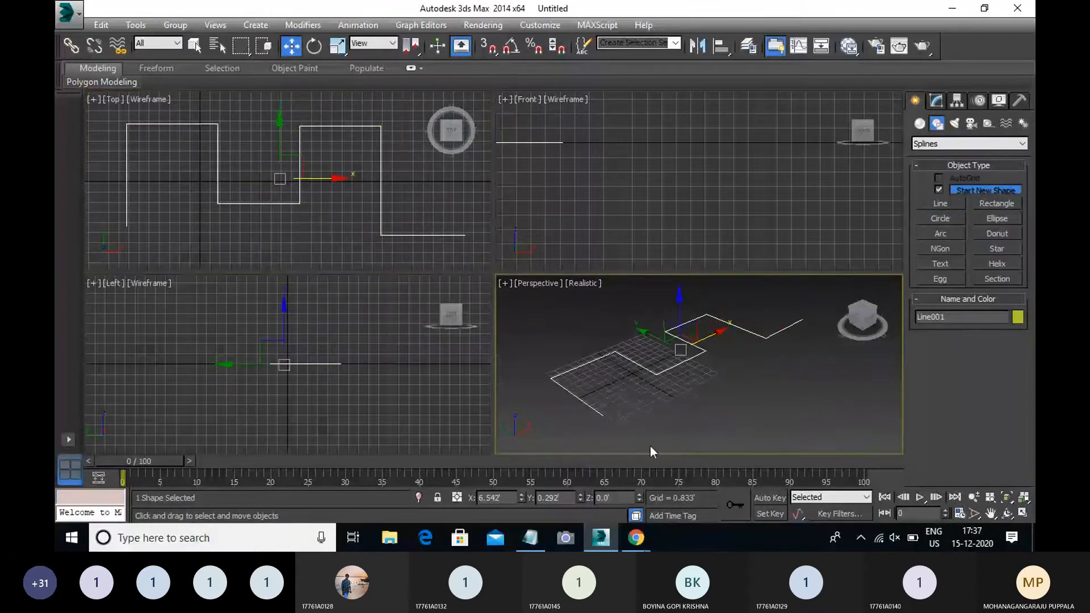
left_click(938, 102)
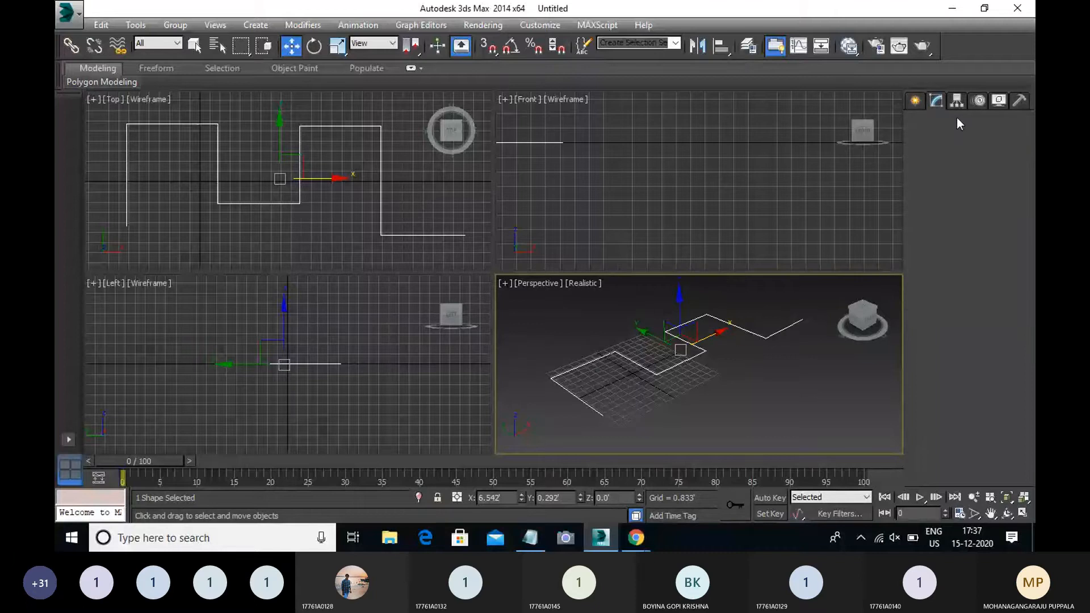
left_click(1025, 138)
key("e")
left_click(938, 216)
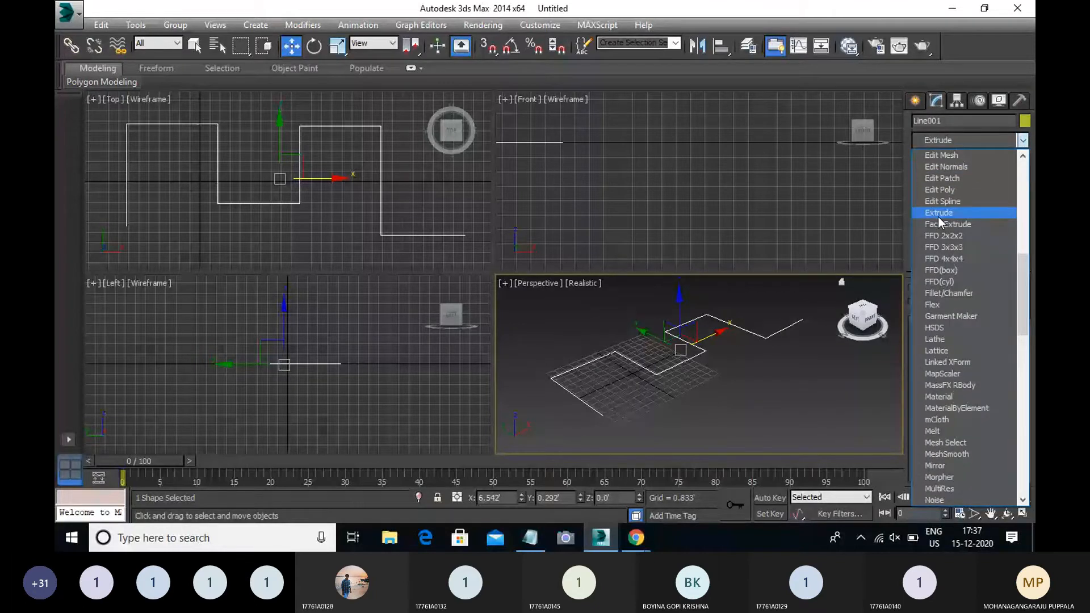
left_click_drag(991, 305, 748, 319)
type("5")
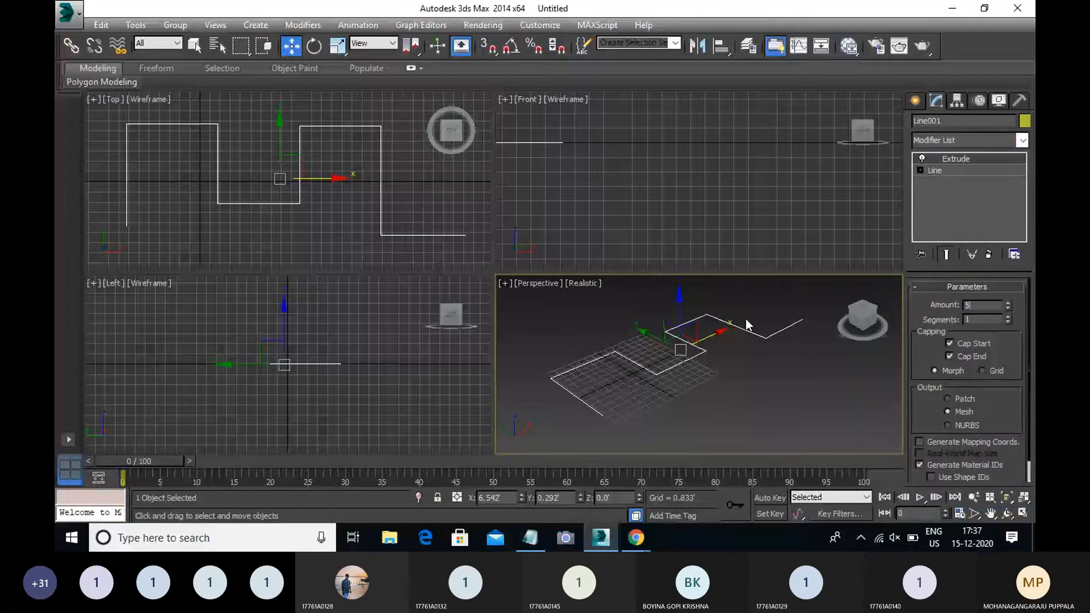
key("Return")
middle_click_drag(684, 370, 672, 396)
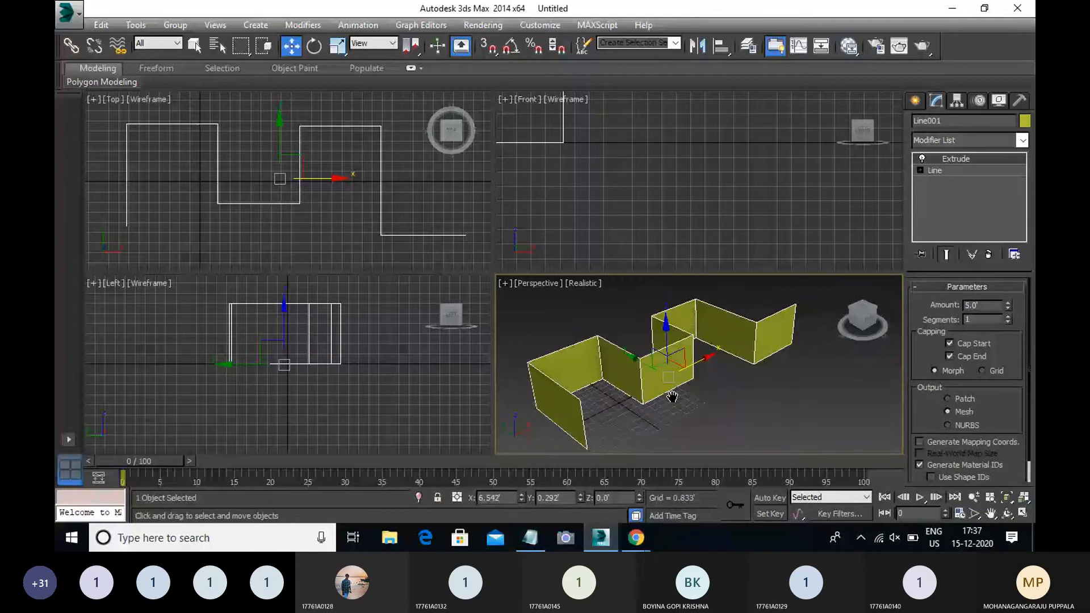
Apply a Shell modifier to the extruded zigzag wall.
left_click(1022, 140)
key("s")
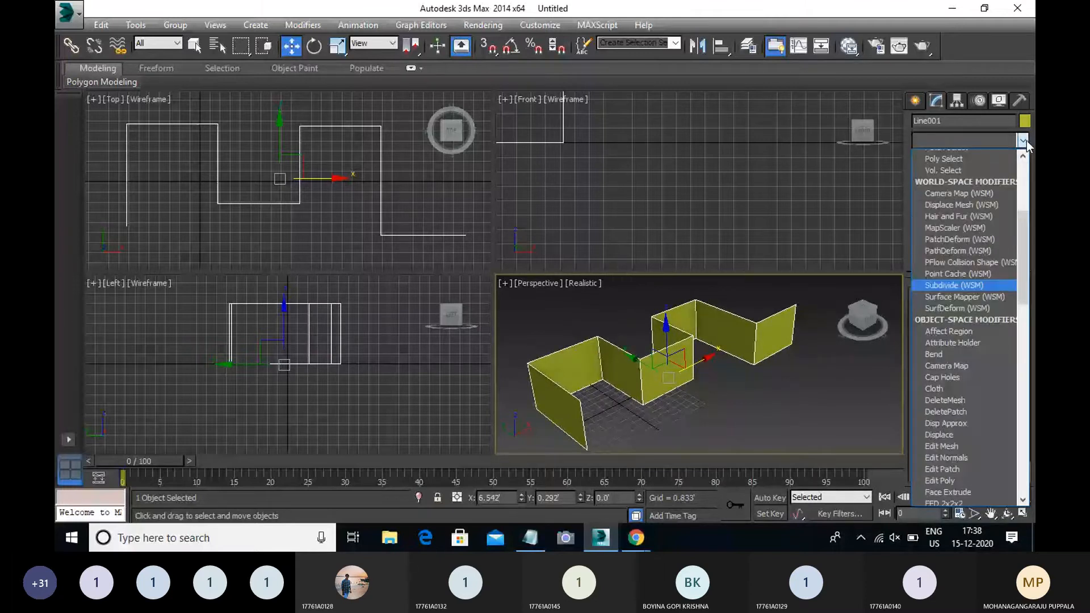
key("s")
key("s")
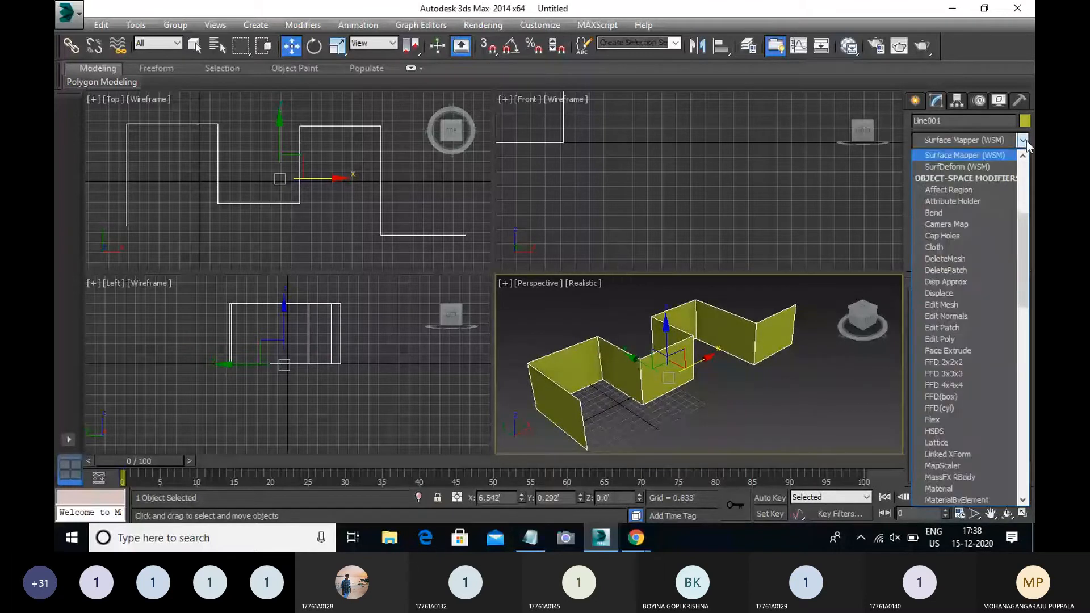
left_click(926, 169)
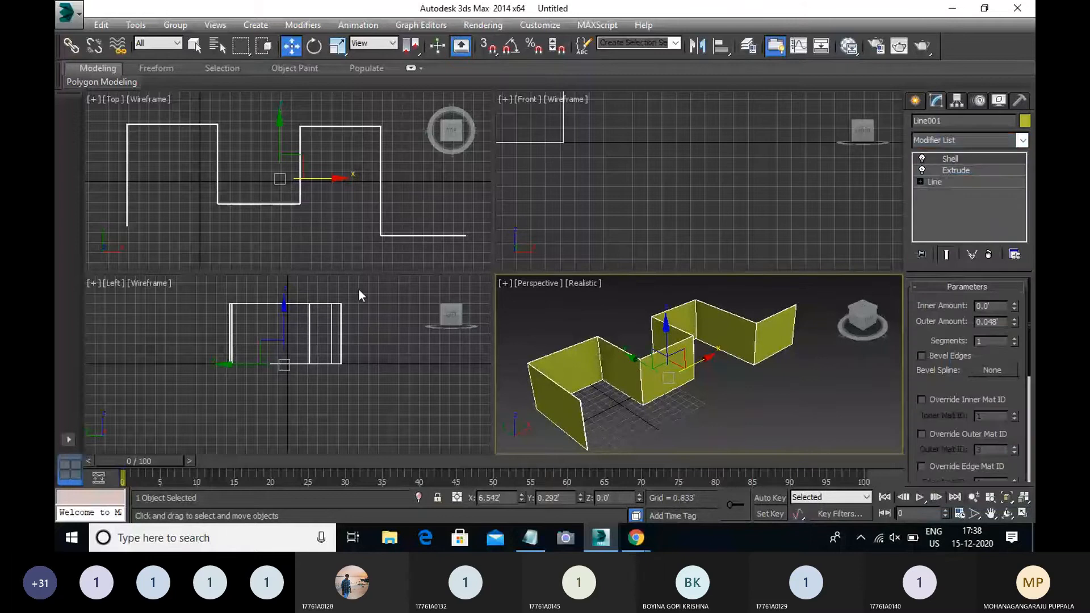
middle_click_drag(170, 192, 177, 197)
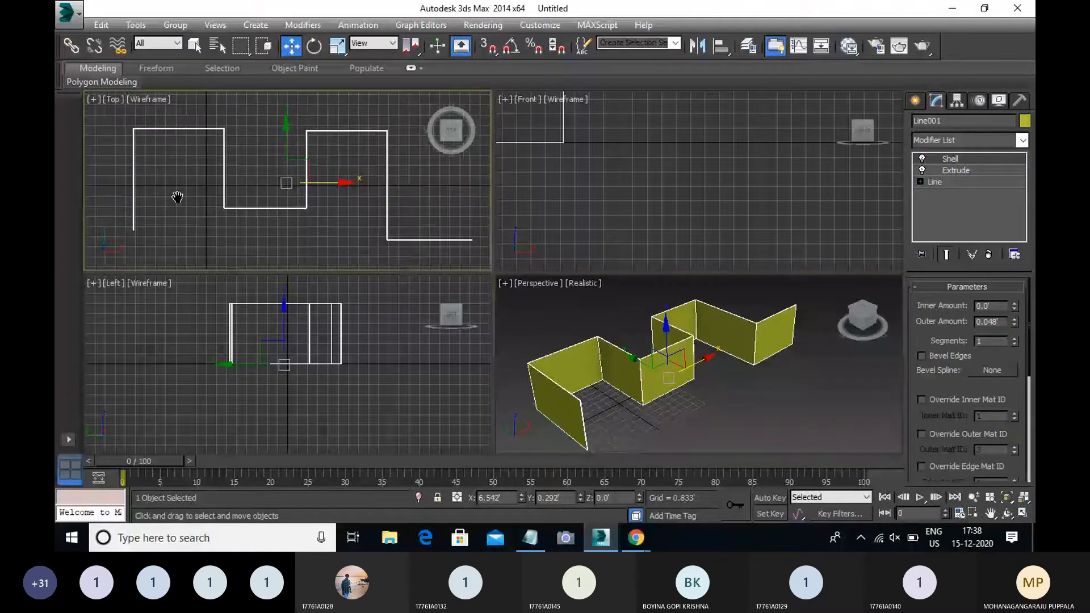
Maximize the Top view without its grid and raise the Shell's outer amount to about 1.05'.
key("alt+w")
key("g")
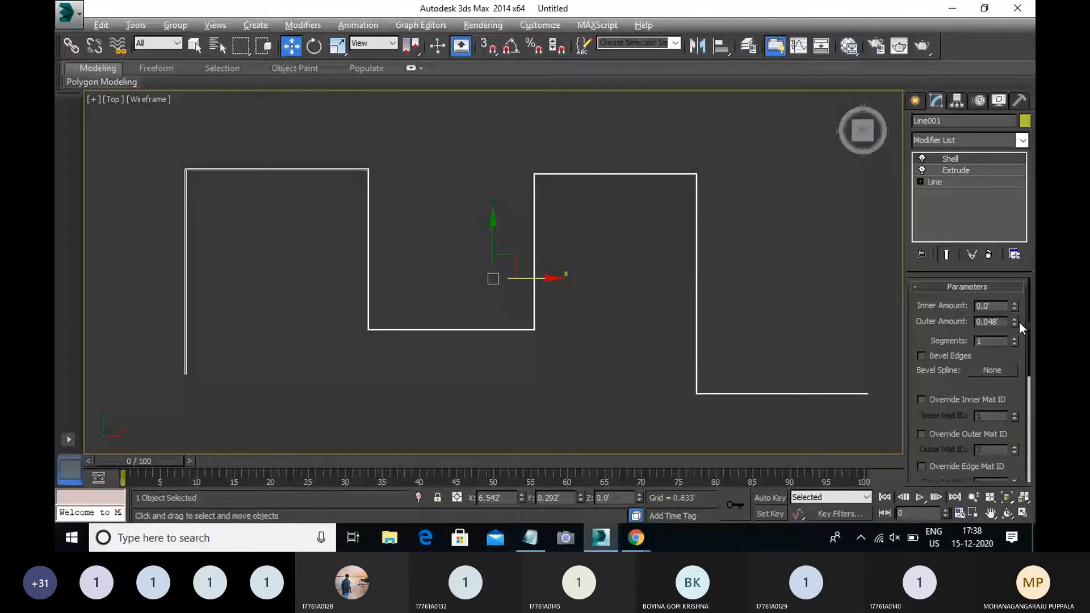
left_click_drag(1020, 321, 931, 542)
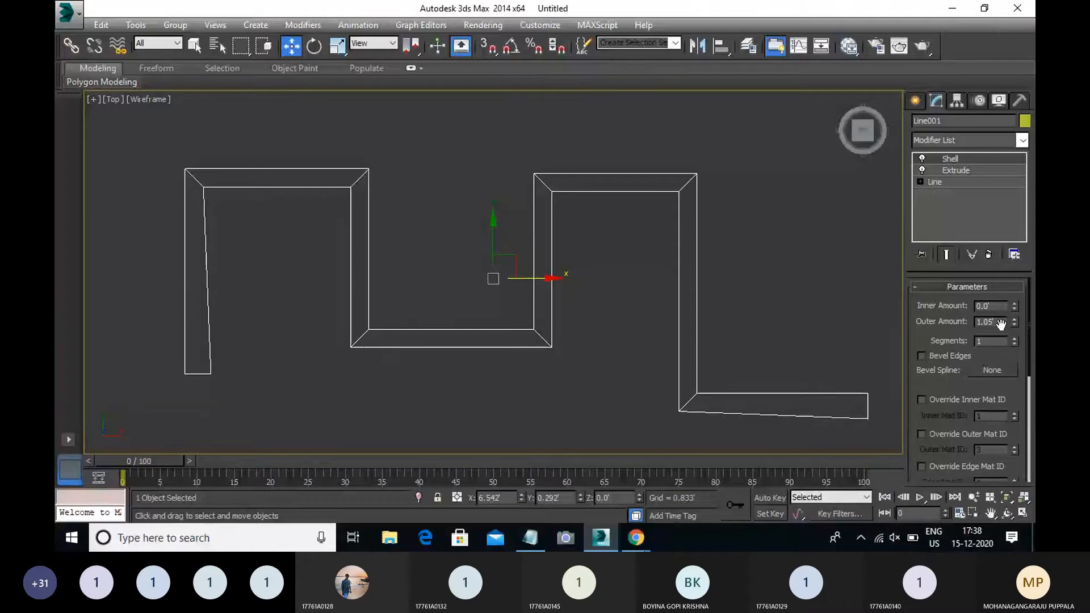
Set the Shell's outer amount to 0 and its inner amount to about 1.066'.
left_click_drag(1013, 324, 981, 438)
left_click_drag(1015, 306, 1026, 444)
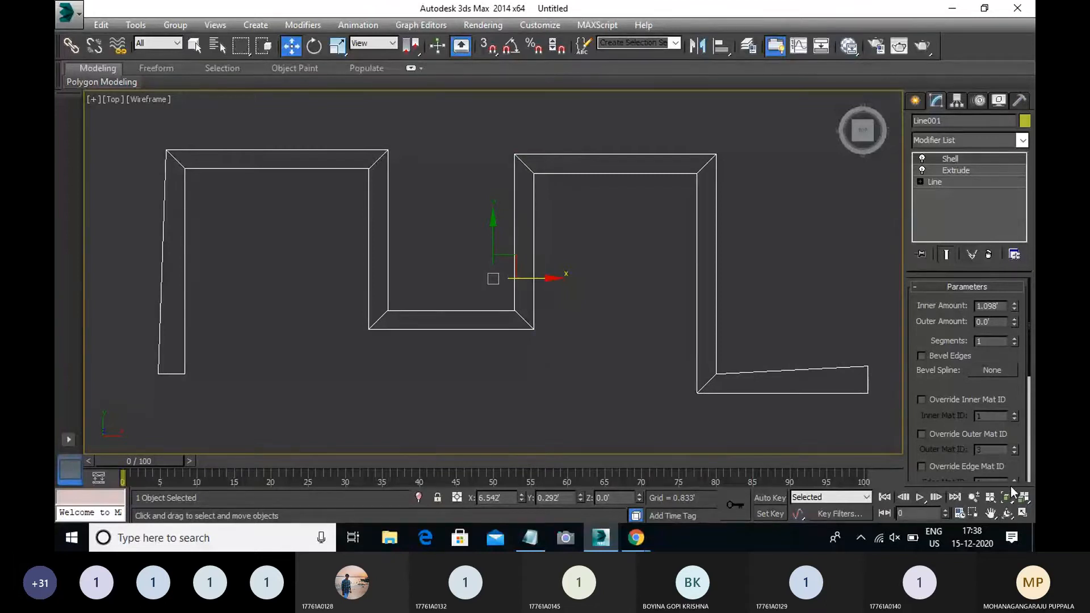
key("ctrl+z")
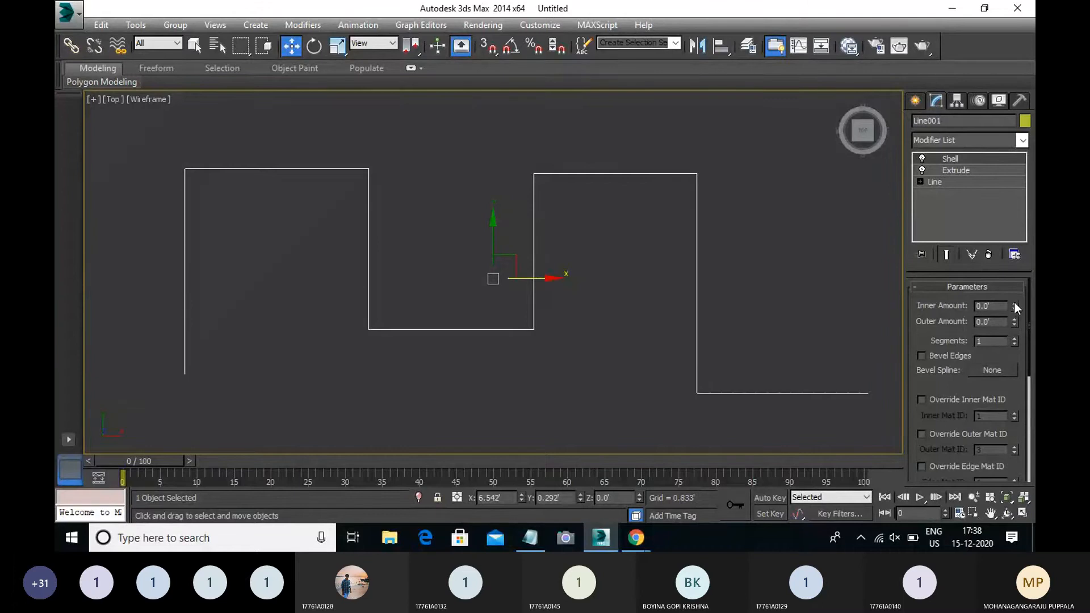
left_click_drag(1013, 306, 1007, 498)
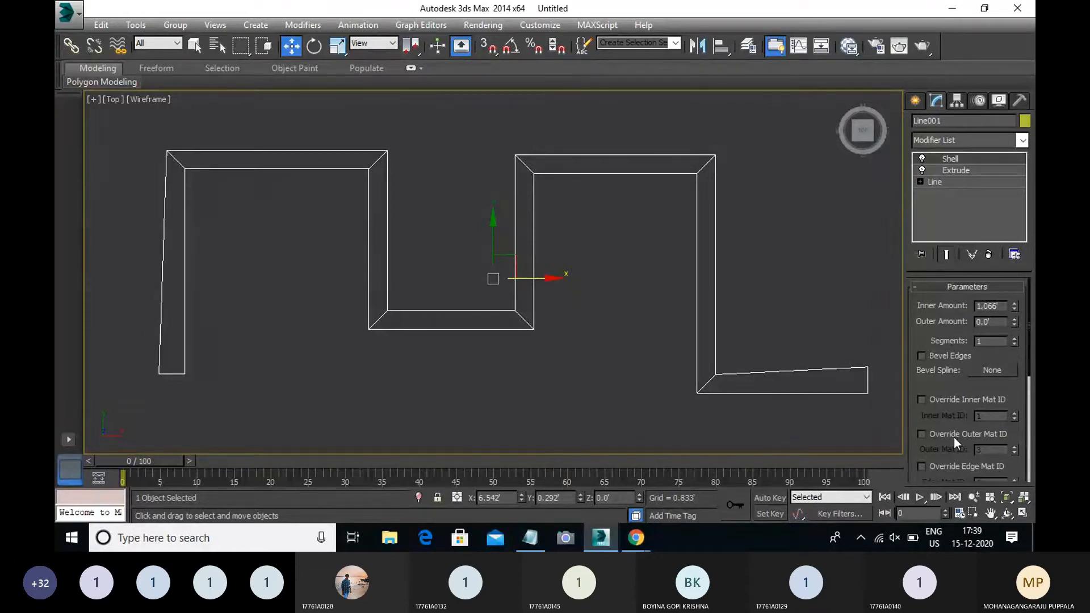
Compare the wall with and without the Shell's Straighten Corners option, leaving the option enabled.
scroll(953, 438, "down", 5)
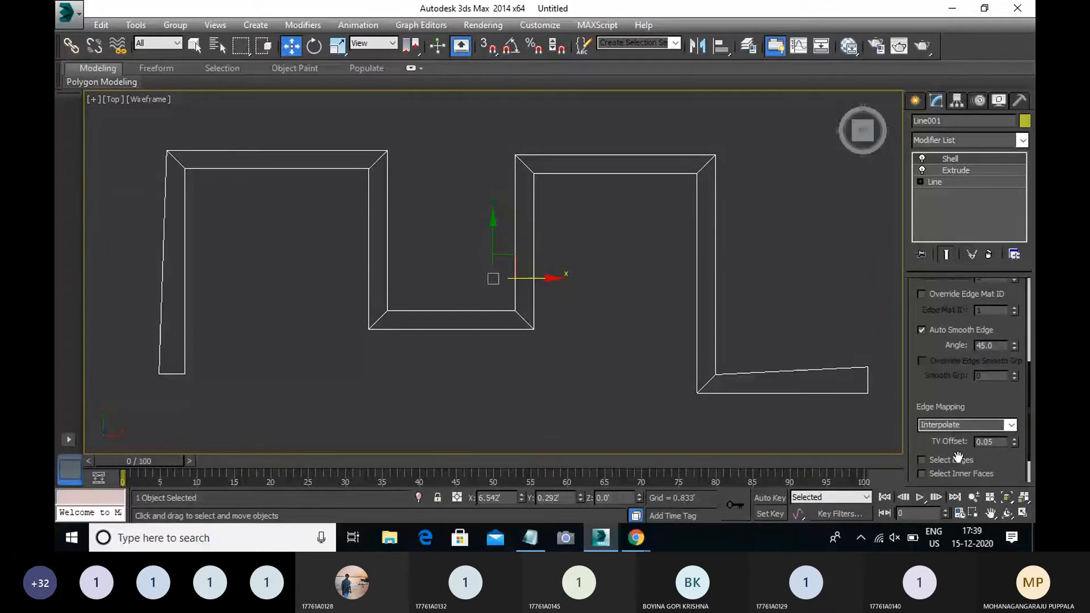
scroll(948, 460, "down", 2)
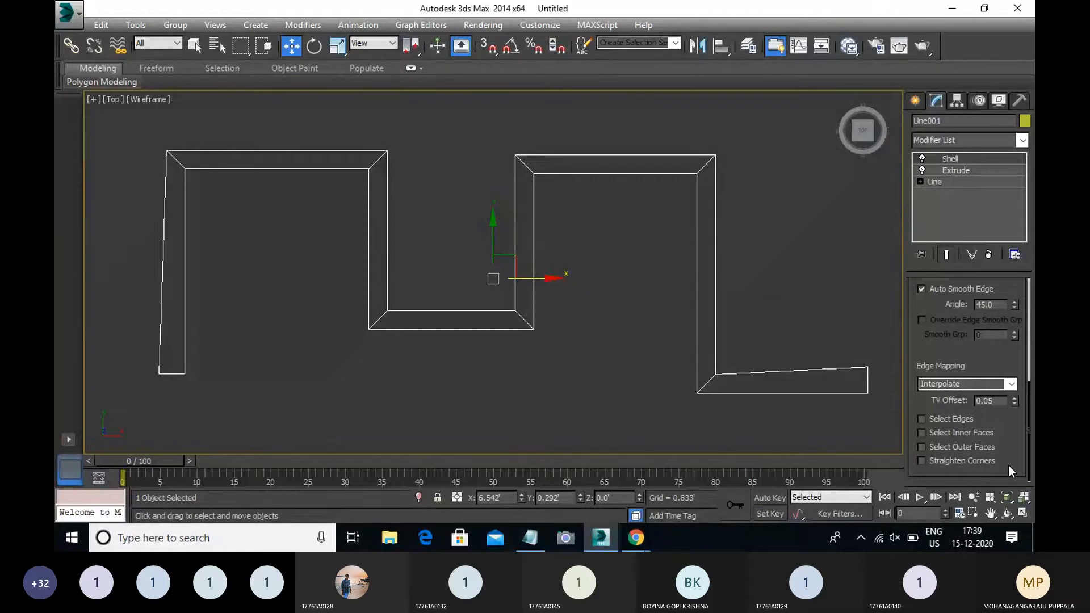
left_click(921, 461)
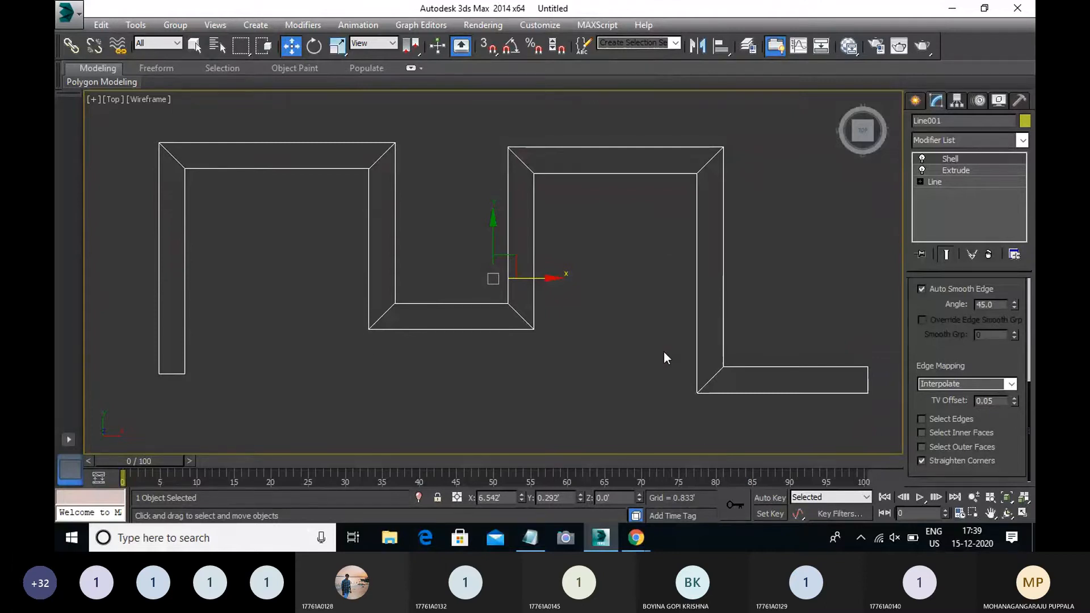
left_click(921, 461)
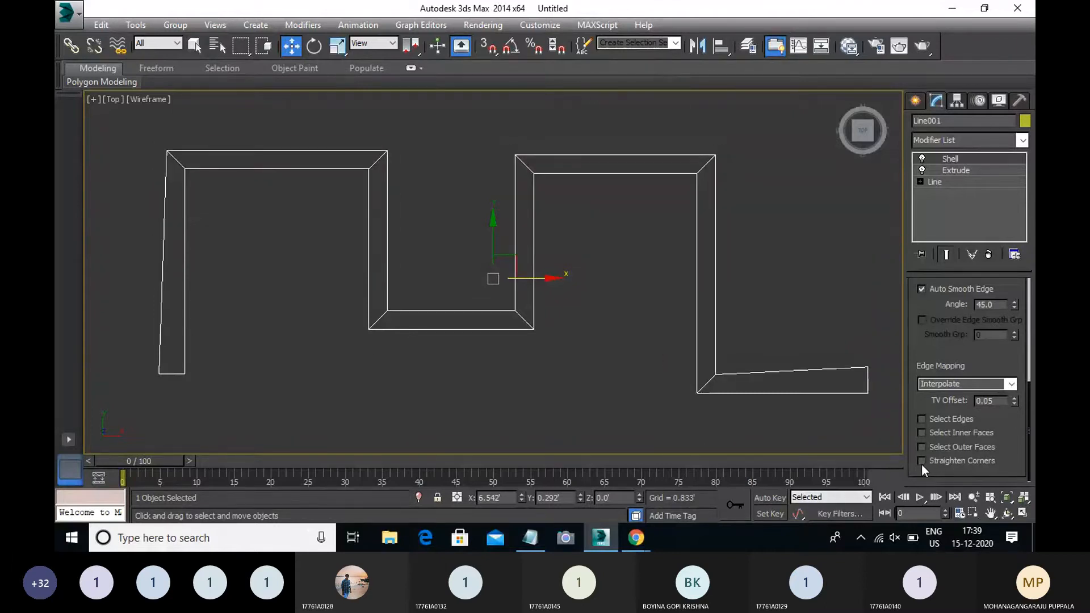
left_click(922, 461)
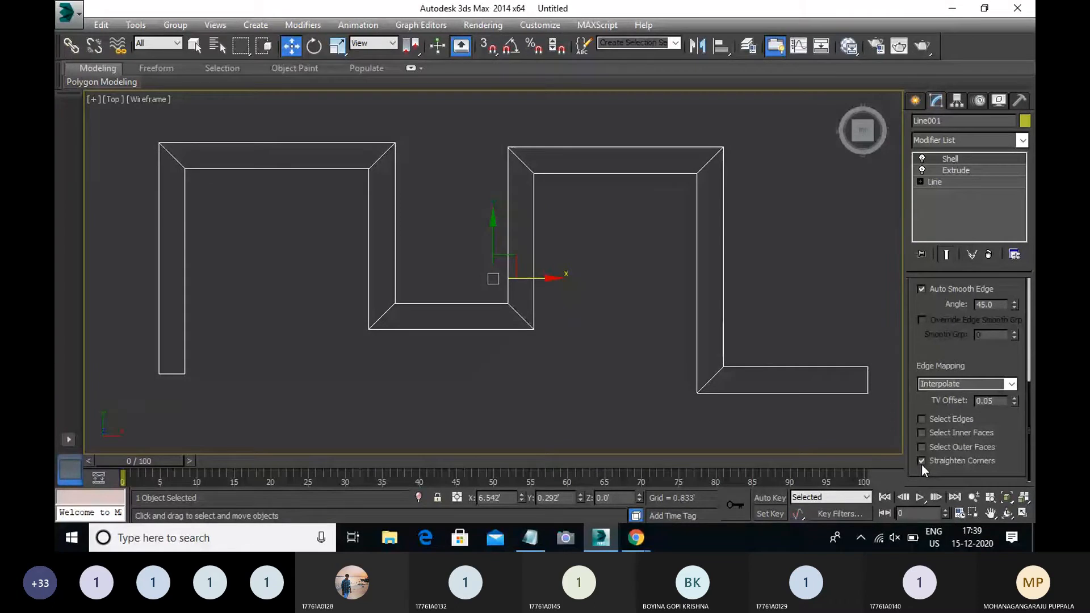
left_click(921, 463)
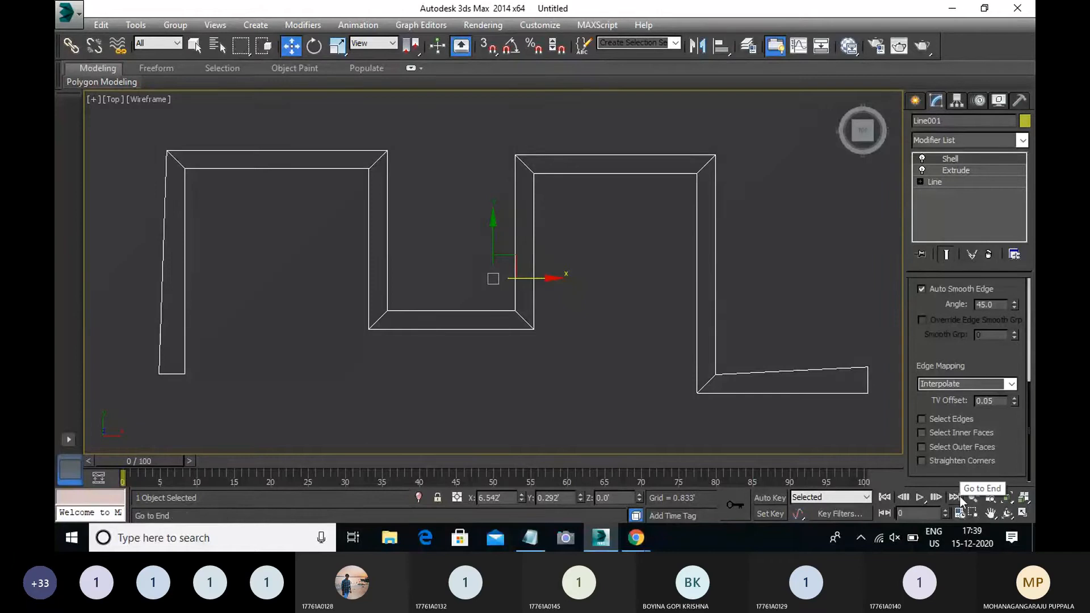
left_click(923, 462)
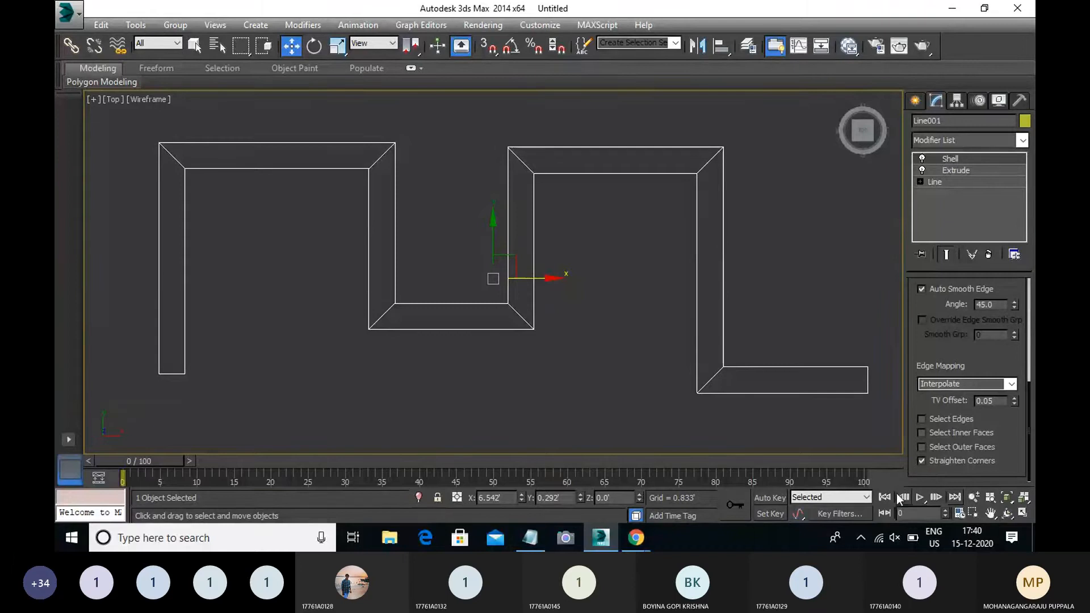
Delete the Shell and Extrude modifiers from the zigzag line, and remove the line itself from the scene.
right_click(951, 158)
left_click(898, 190)
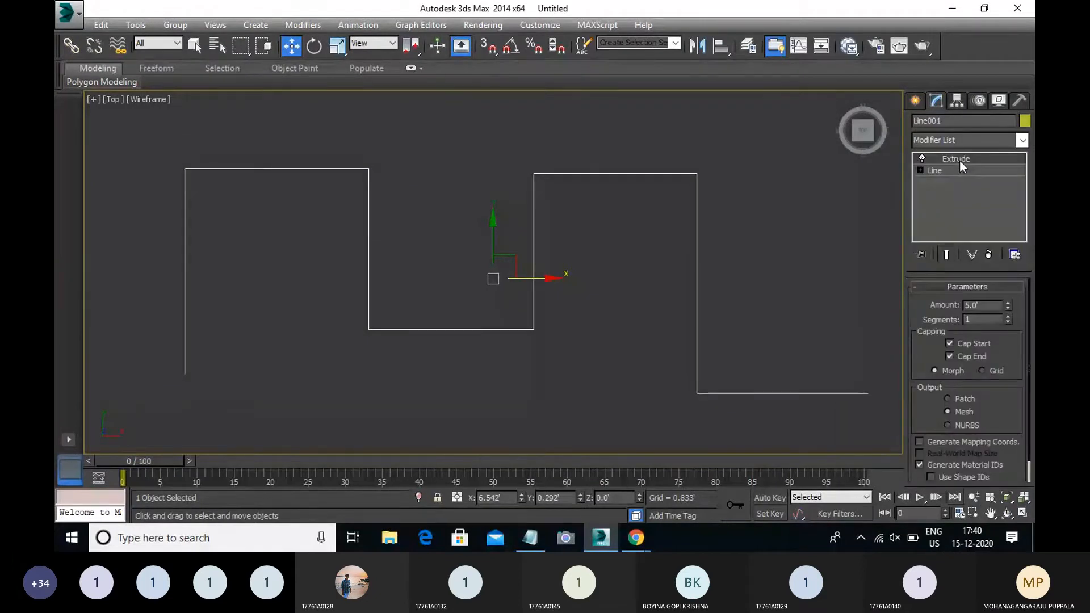
right_click(959, 161)
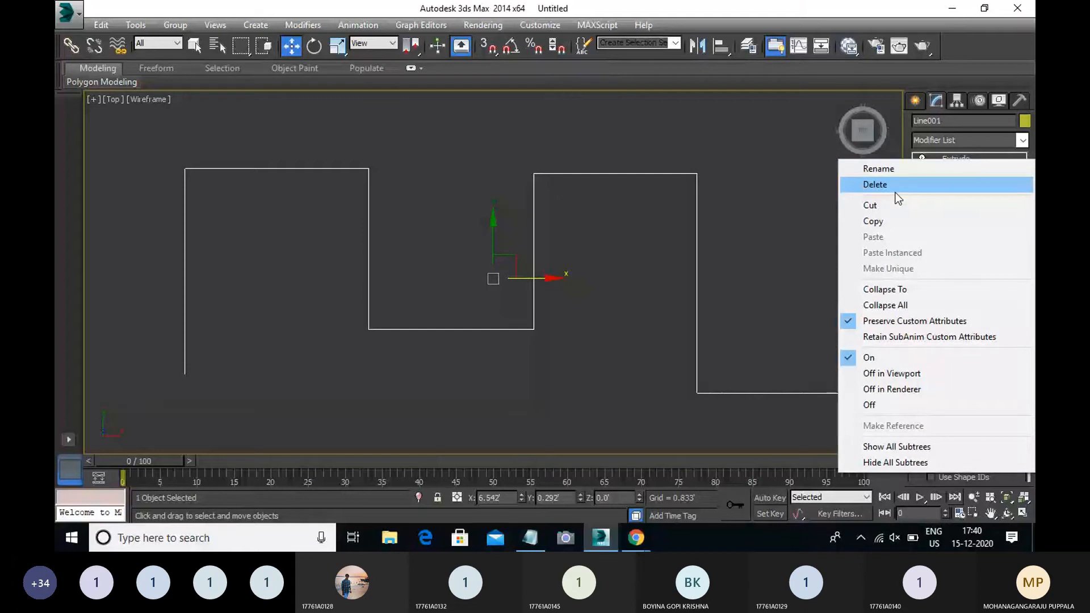
left_click(799, 179)
left_click_drag(713, 219, 622, 280)
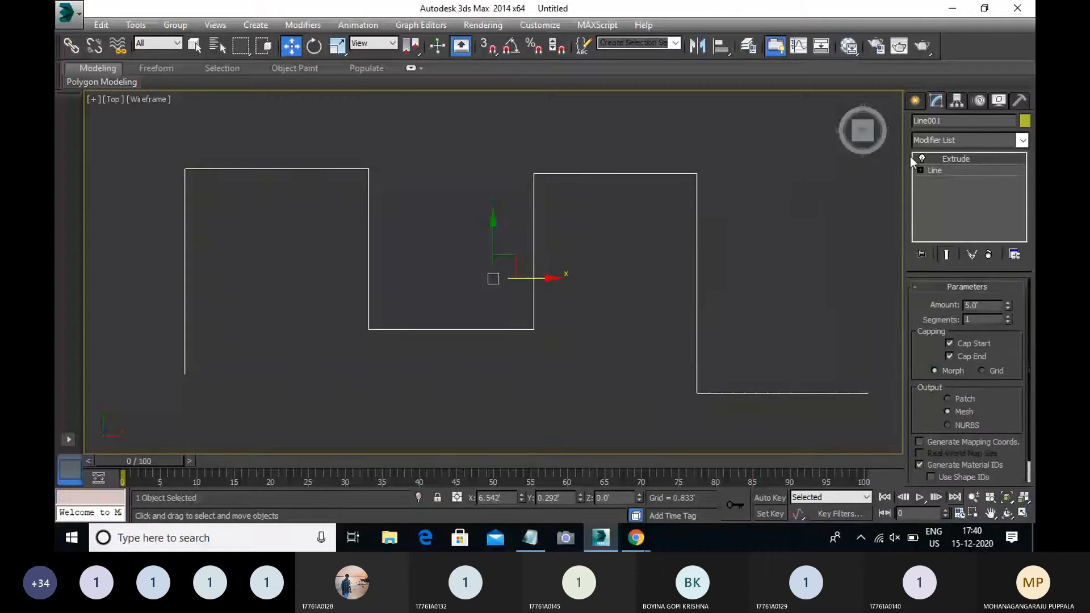
right_click(952, 159)
left_click(880, 181)
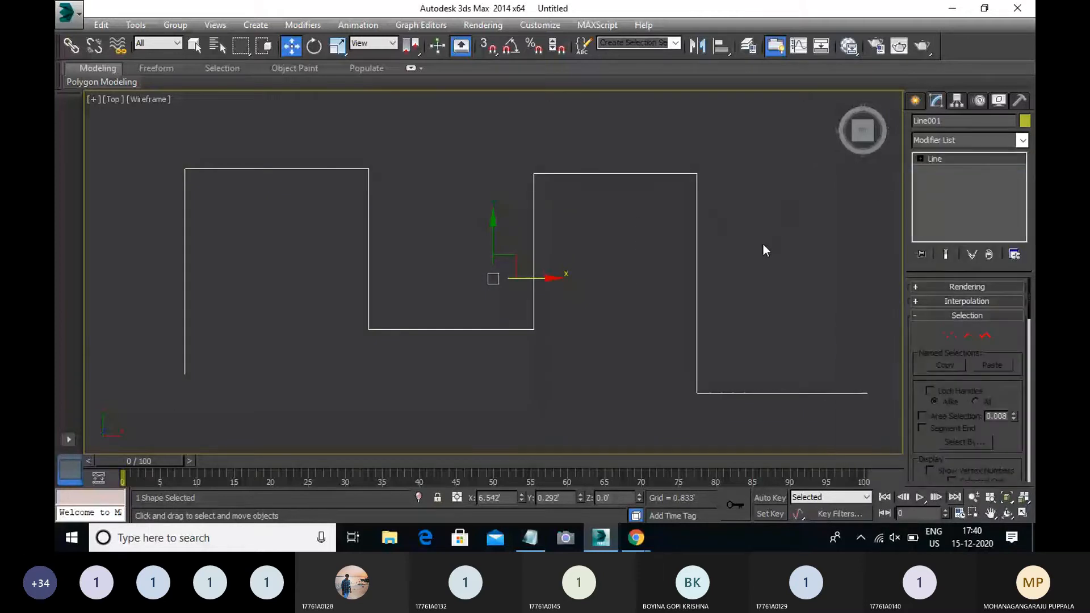
left_click_drag(776, 309, 590, 440)
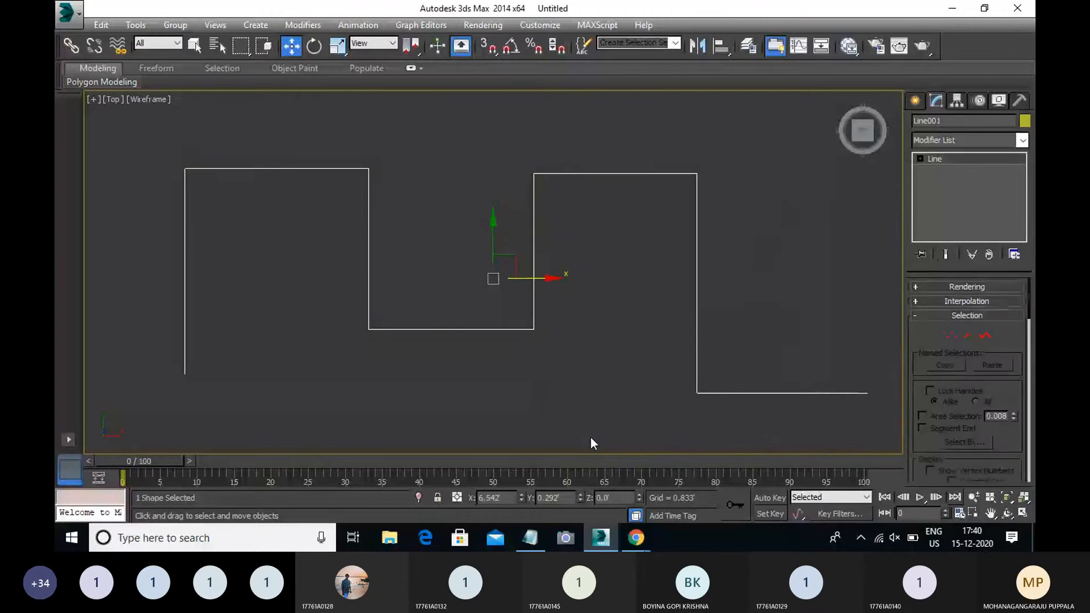
key("Delete")
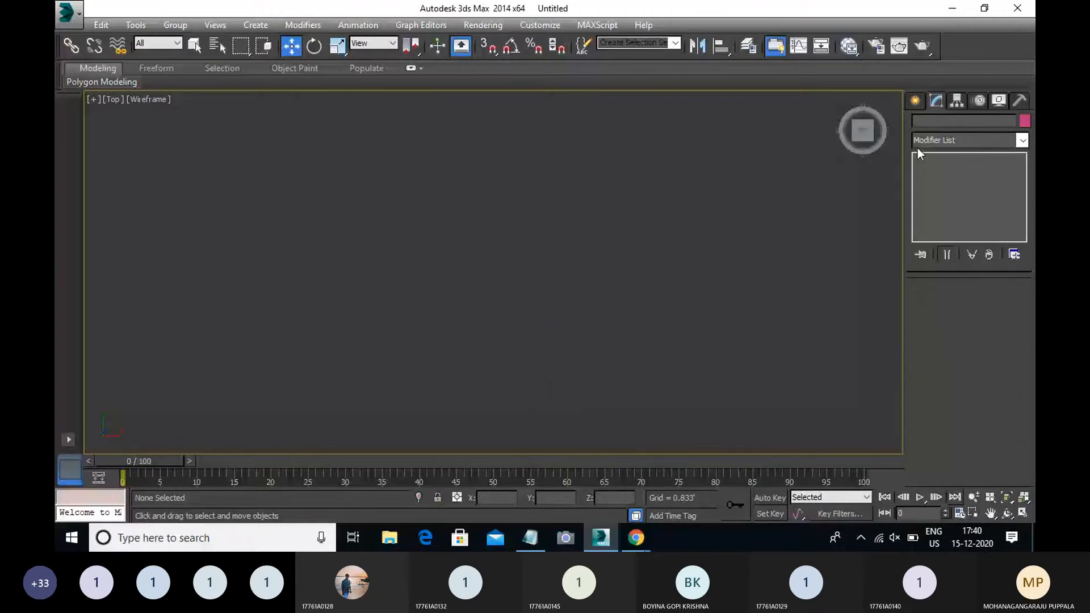
Create a flat box in the Top viewport, about 12.7' long, 24.5' wide and 0.53' high.
left_click(914, 100)
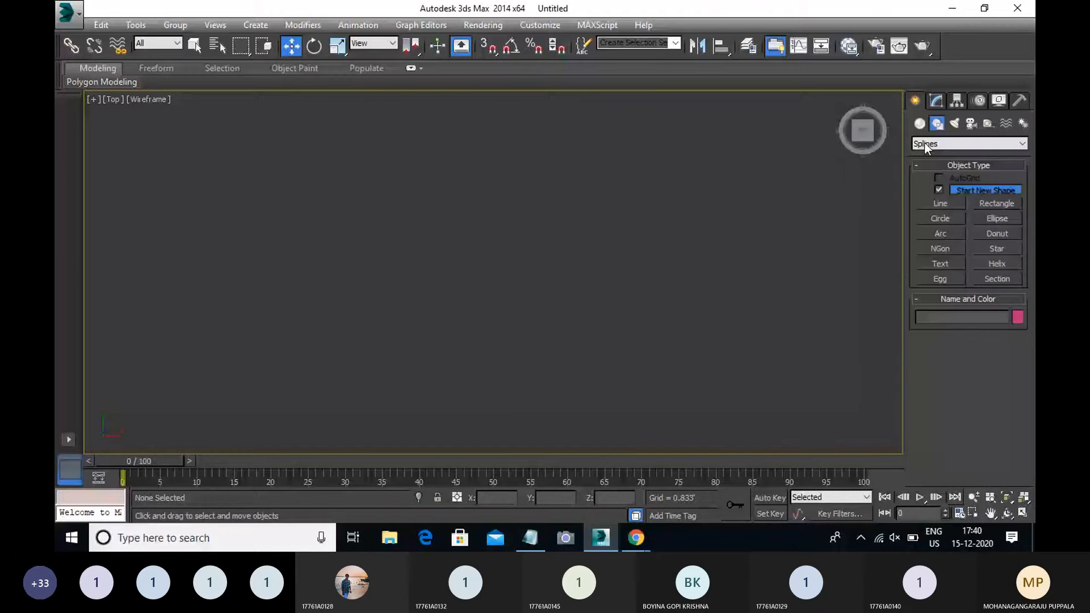
left_click(919, 123)
left_click(940, 191)
key("alt+w")
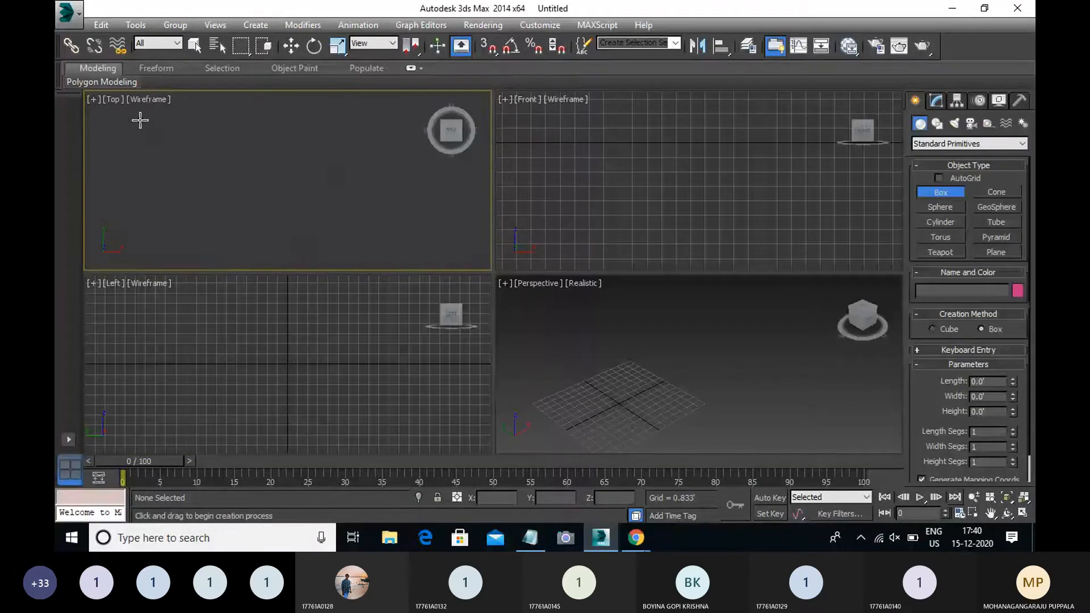
left_click_drag(129, 117, 428, 268)
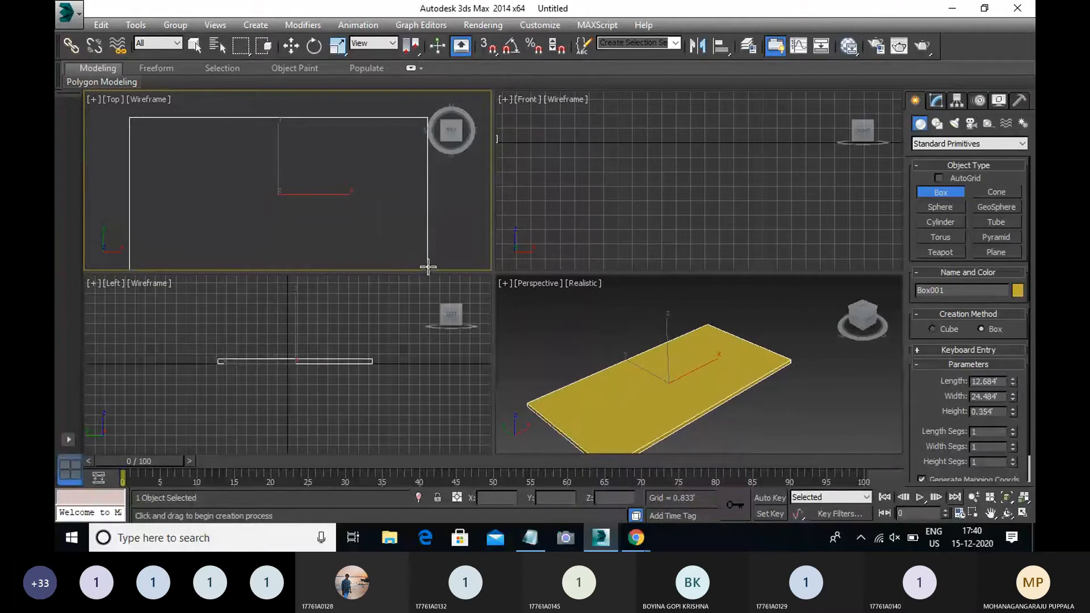
Divide the box into 3 length segments and 4 width segments.
left_click(1012, 428)
left_click(1012, 429)
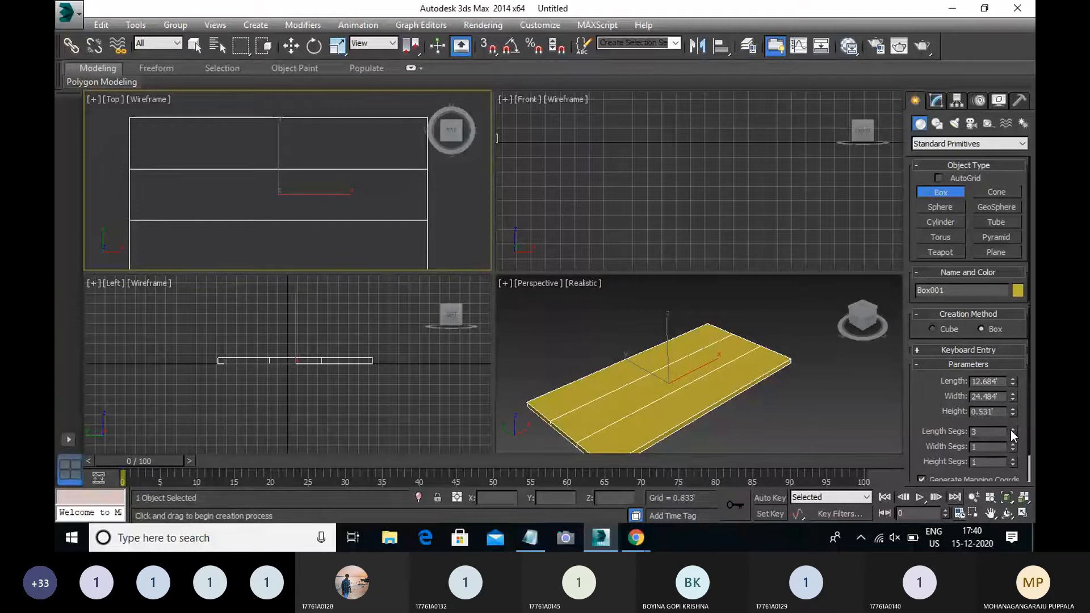
left_click(1012, 428)
left_click(1011, 429)
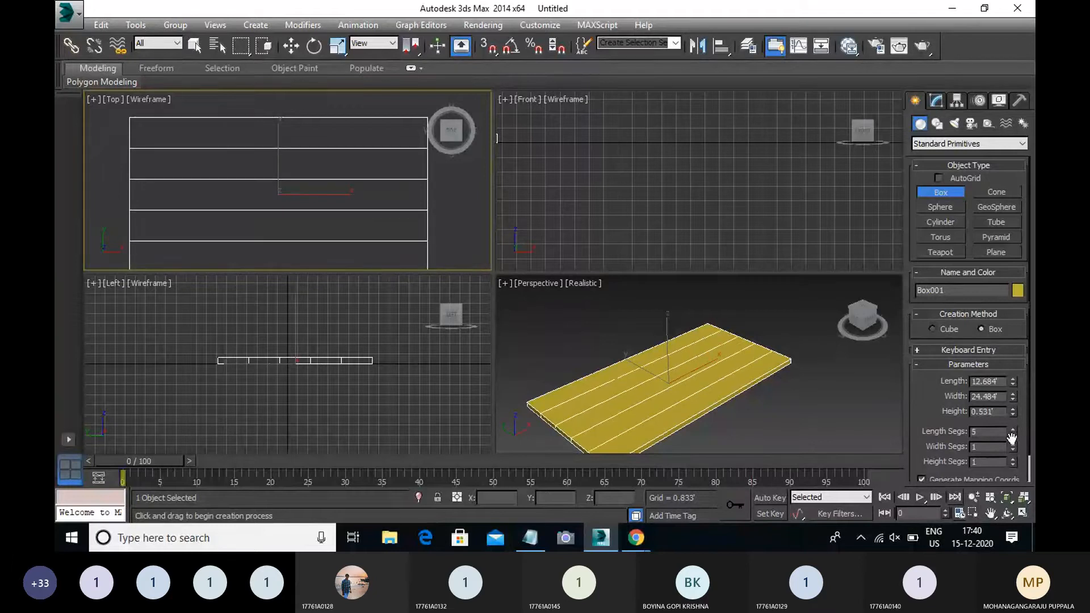
left_click(1012, 435)
left_click(1012, 434)
left_click(1012, 444)
left_click(1013, 445)
left_click(1012, 445)
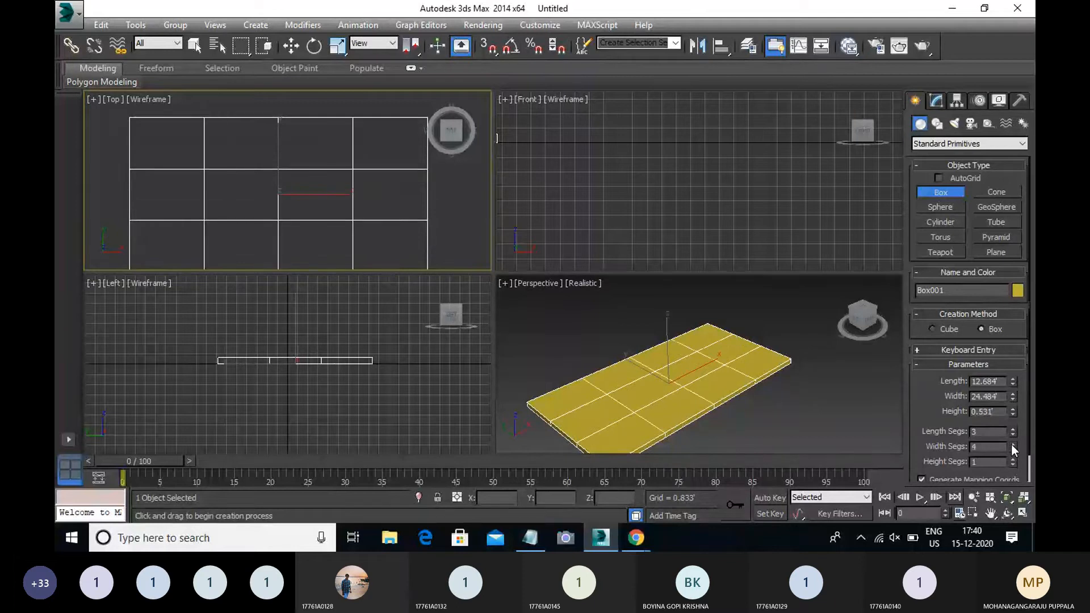
Apply an Edit Poly modifier to the segmented box, working in a maximized Perspective view.
middle_click_drag(722, 345, 751, 323)
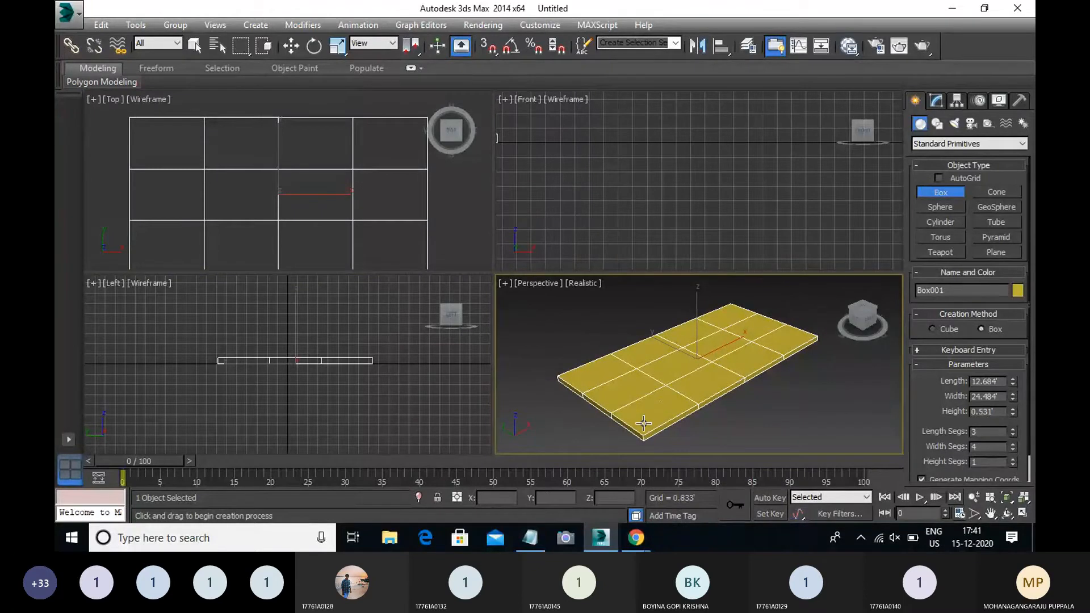
key("alt+w")
scroll(564, 386, "up", 2)
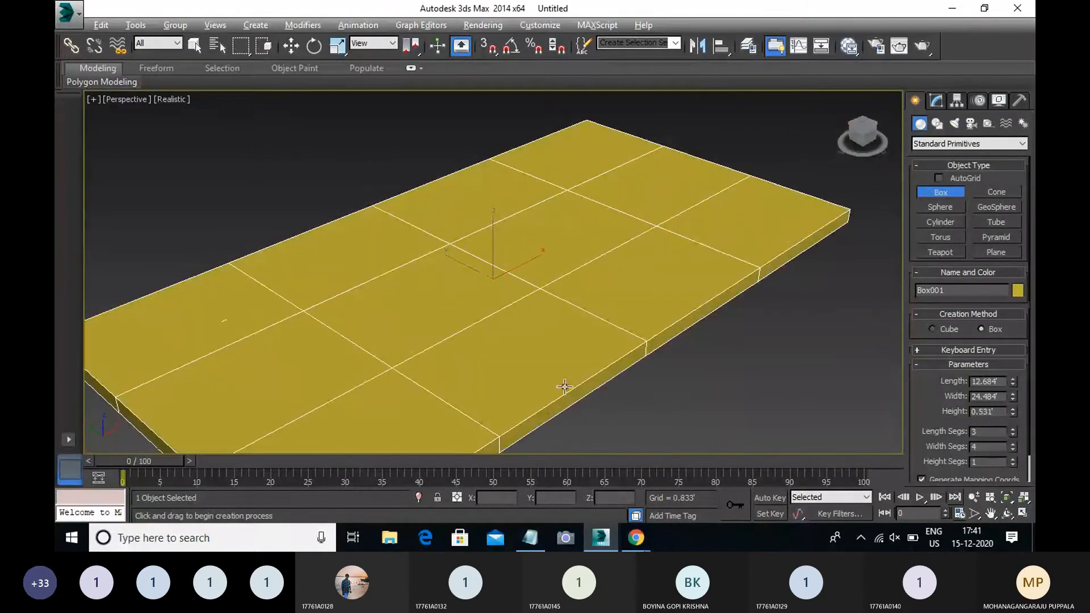
scroll(522, 340, "down", 3)
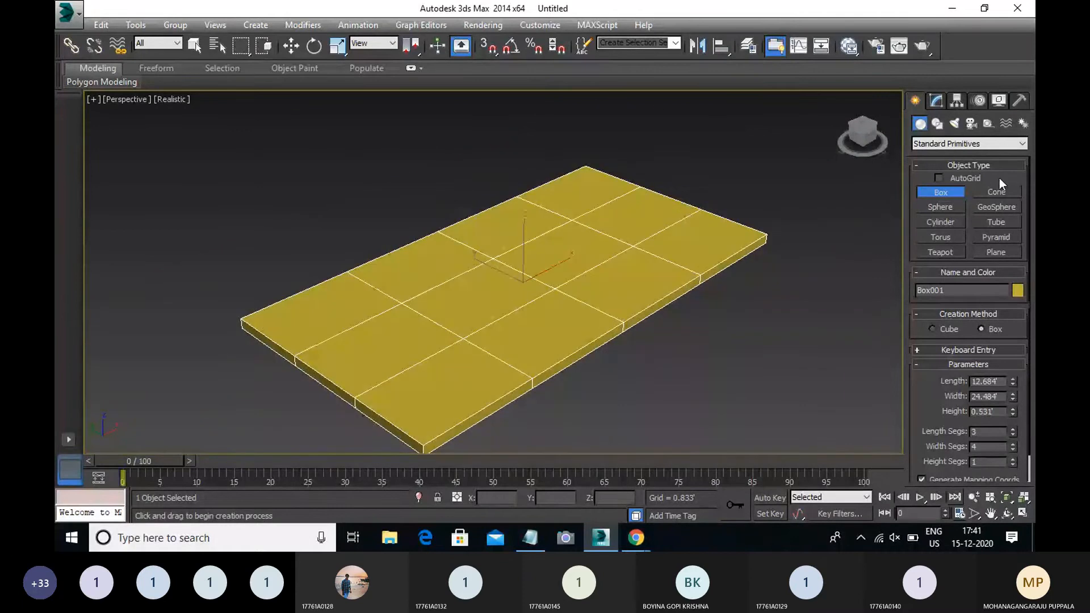
left_click(936, 106)
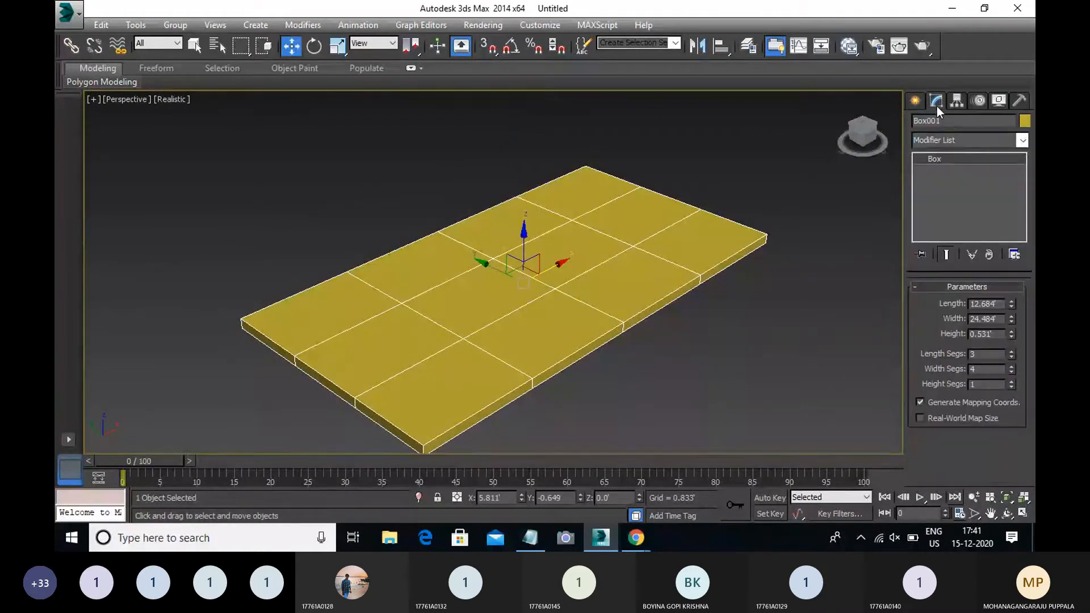
left_click(1020, 141)
key("e")
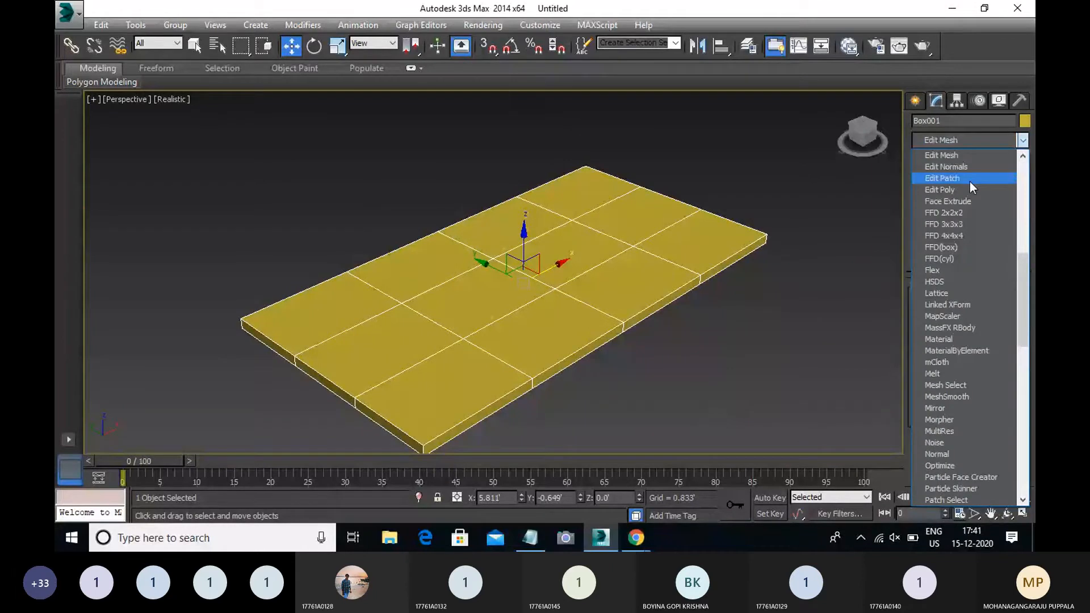
left_click(959, 194)
left_click(958, 195)
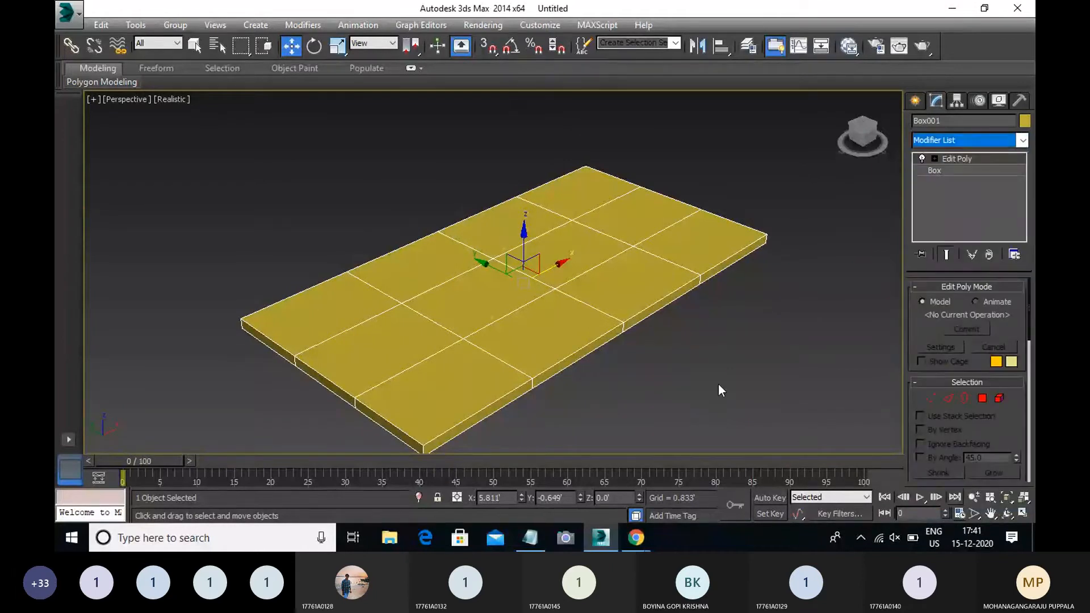
Activate Polygon selection for the box's Edit Poly modifier and restore the four-viewport layout.
left_click(982, 397)
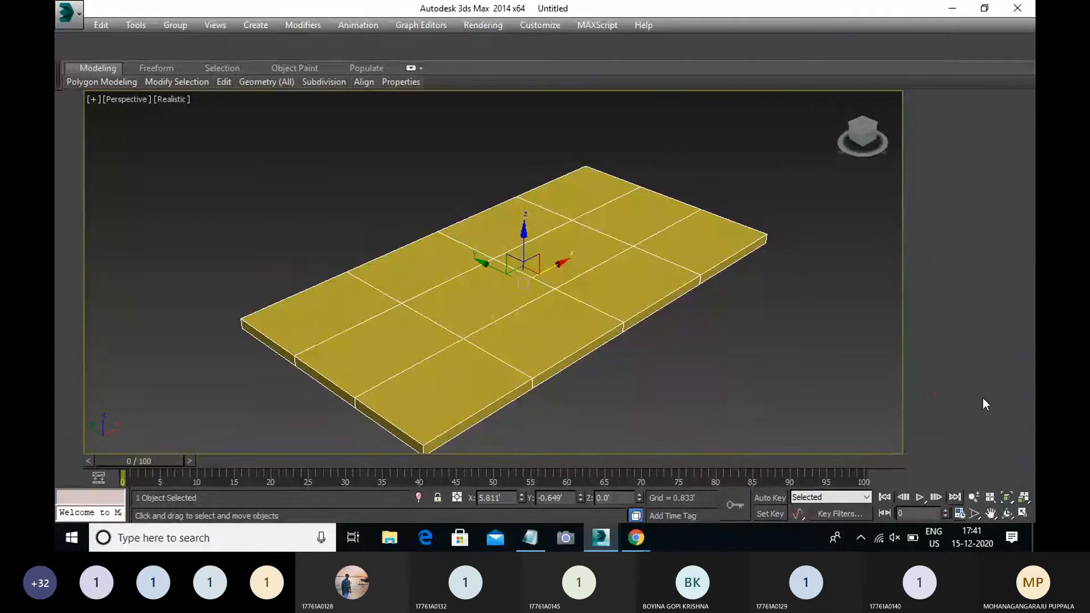
right_click(906, 389)
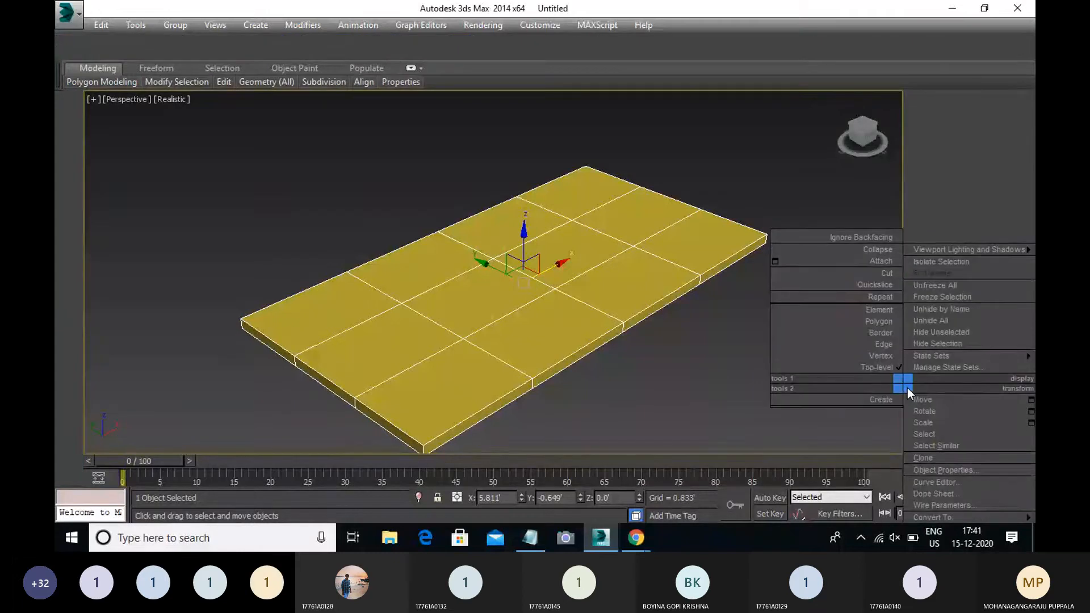
left_click(646, 415)
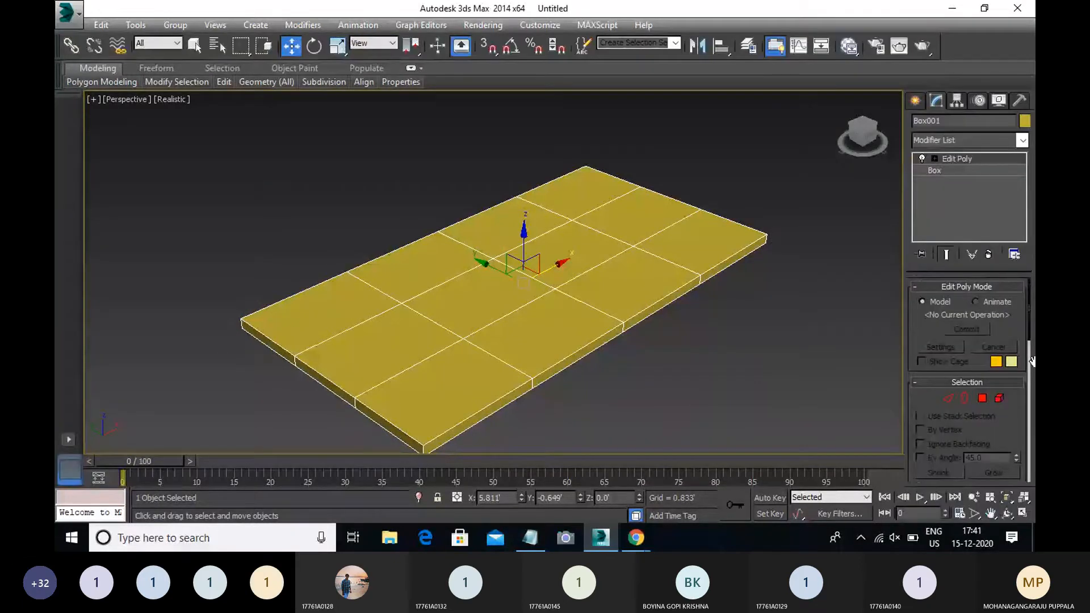
left_click(982, 399)
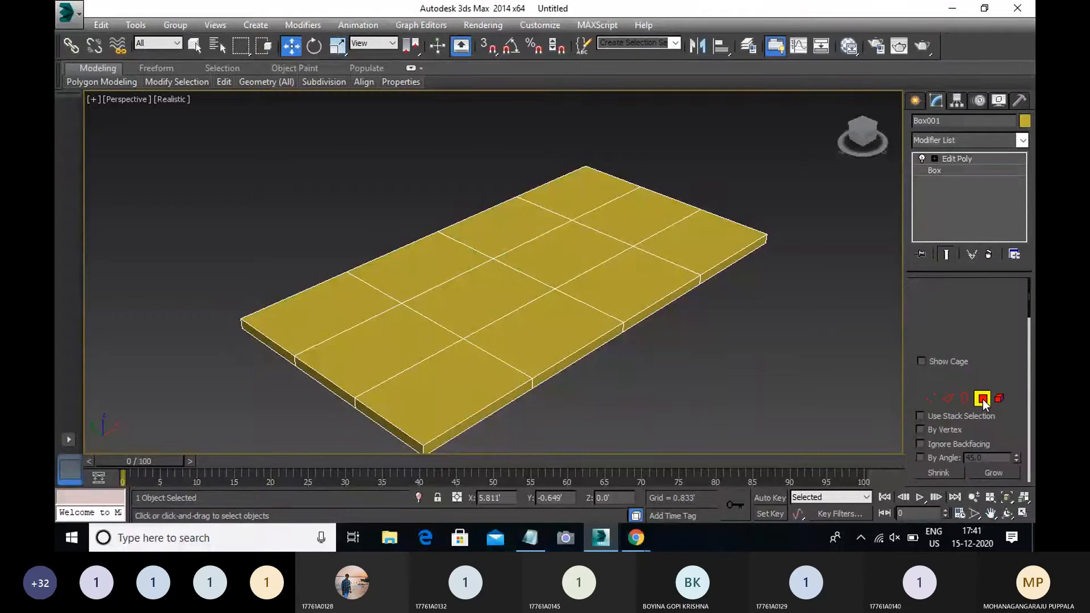
key("alt+w")
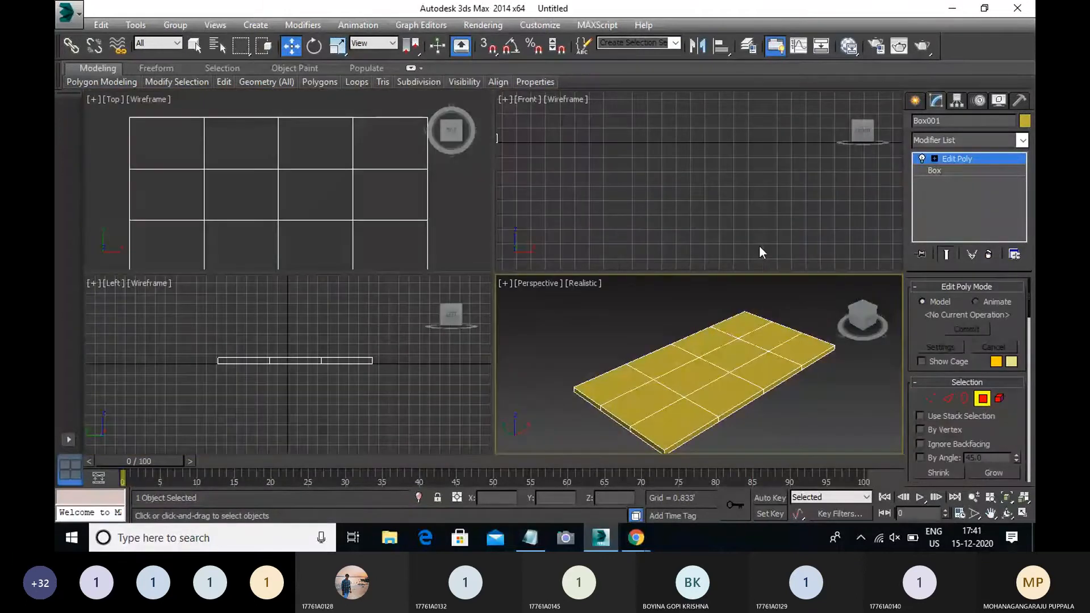
Select only the top-face polygons of the segmented box by excluding its side and bottom polygons in the Front viewport.
middle_click_drag(633, 221, 766, 227)
scroll(766, 222, "down", 2)
left_click_drag(859, 173, 523, 204)
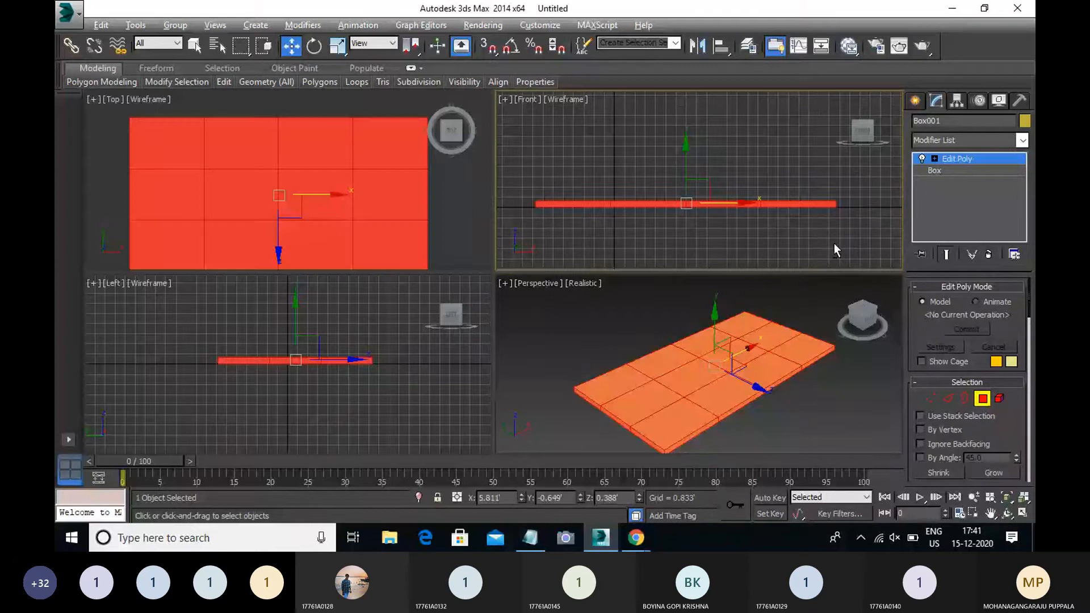
left_click_drag(867, 230, 525, 204, "alt")
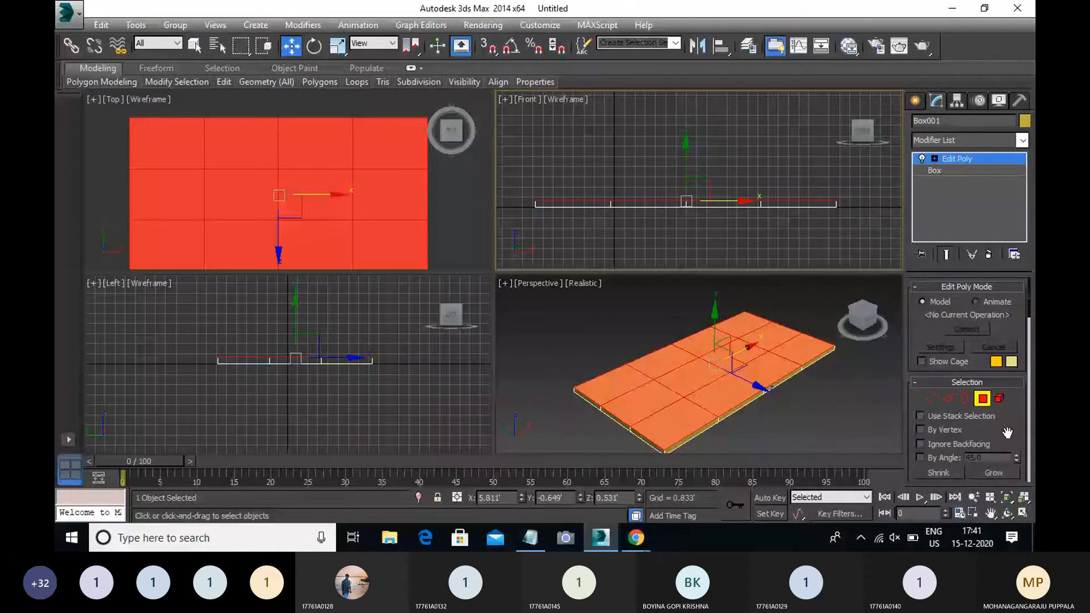
Bevel the selected top polygons By Polygon with a height of 0.468' and an outline of about -0.351', and clear the polygon selection.
left_click_drag(1007, 433, 957, 370)
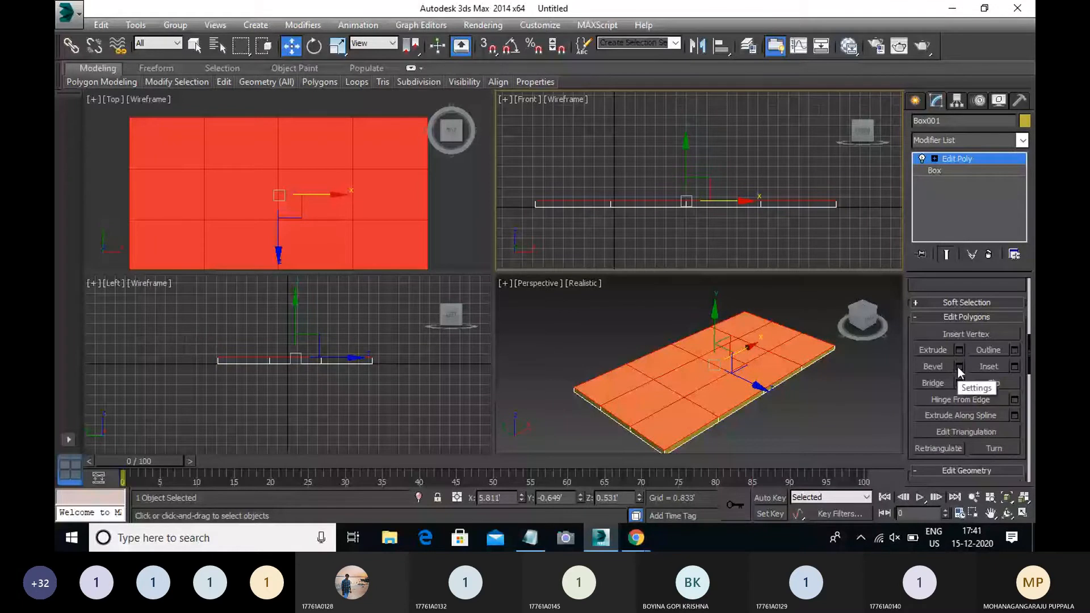
left_click(958, 366)
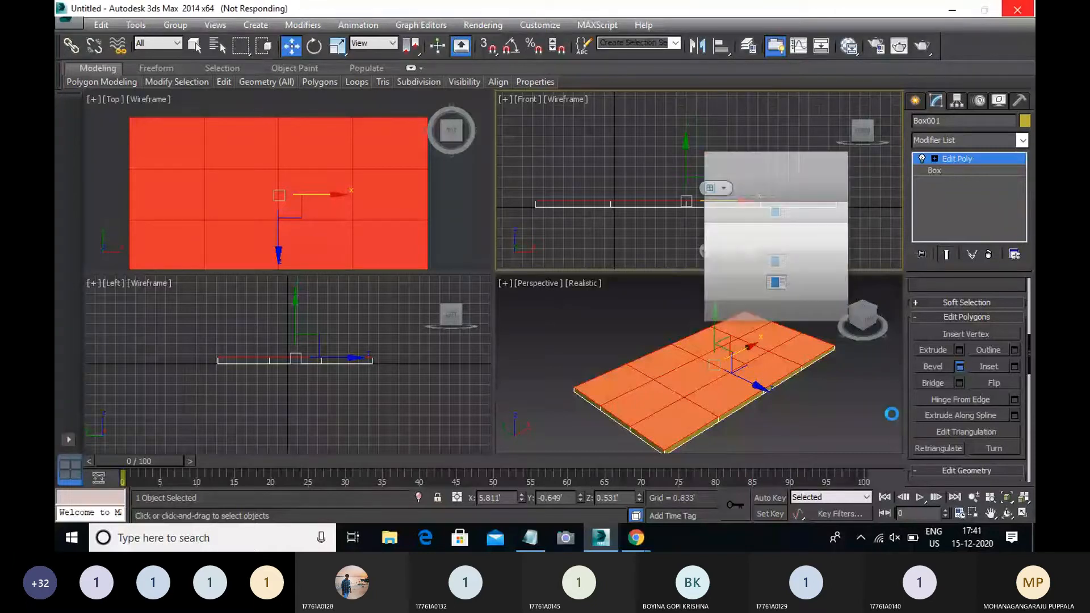
left_click(723, 189)
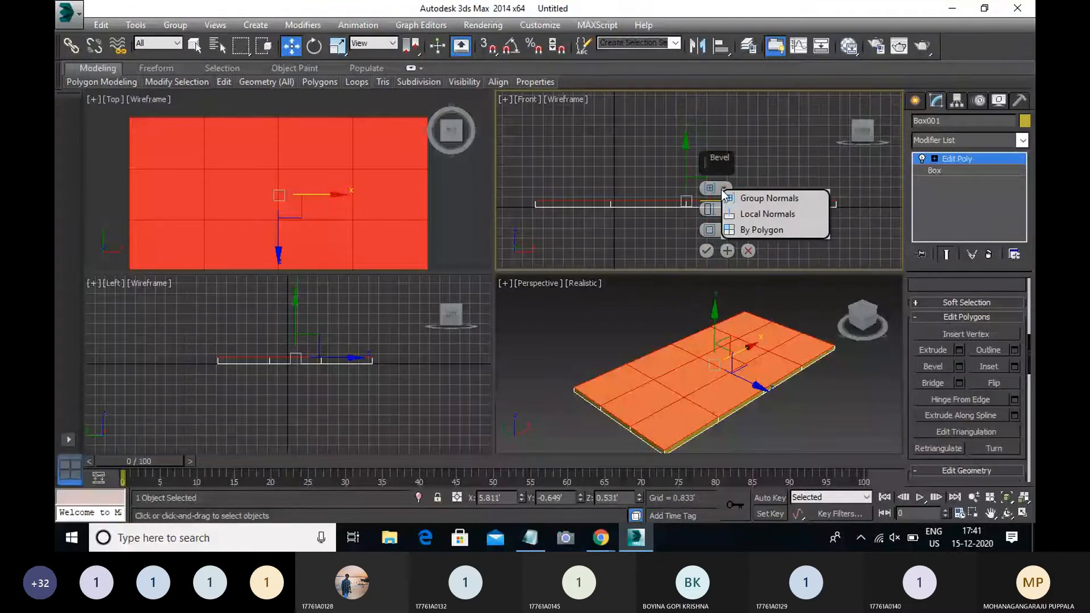
left_click(766, 231)
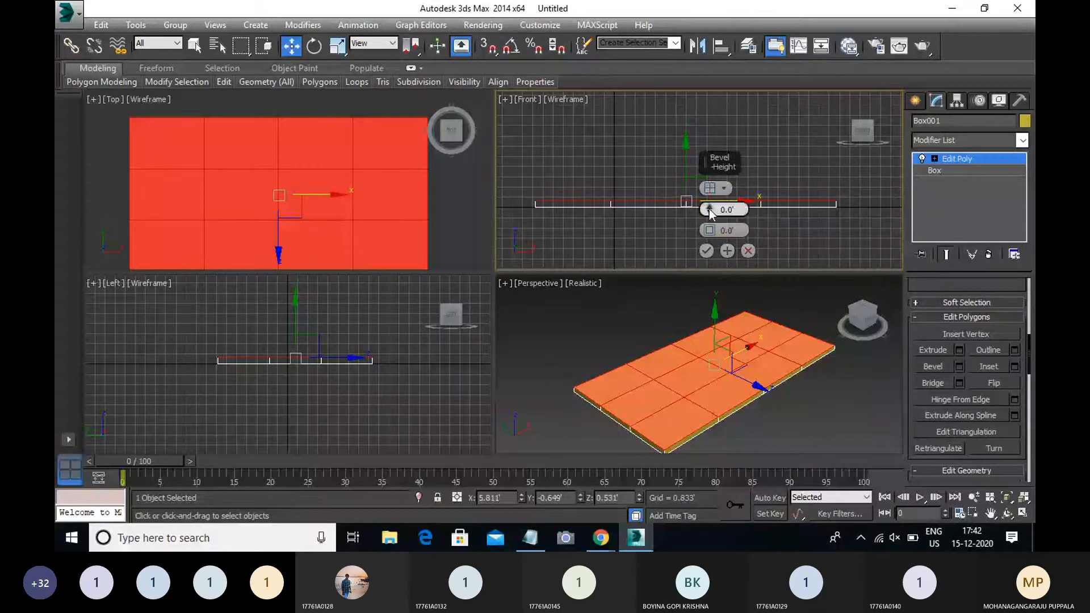
left_click_drag(710, 212, 708, 204)
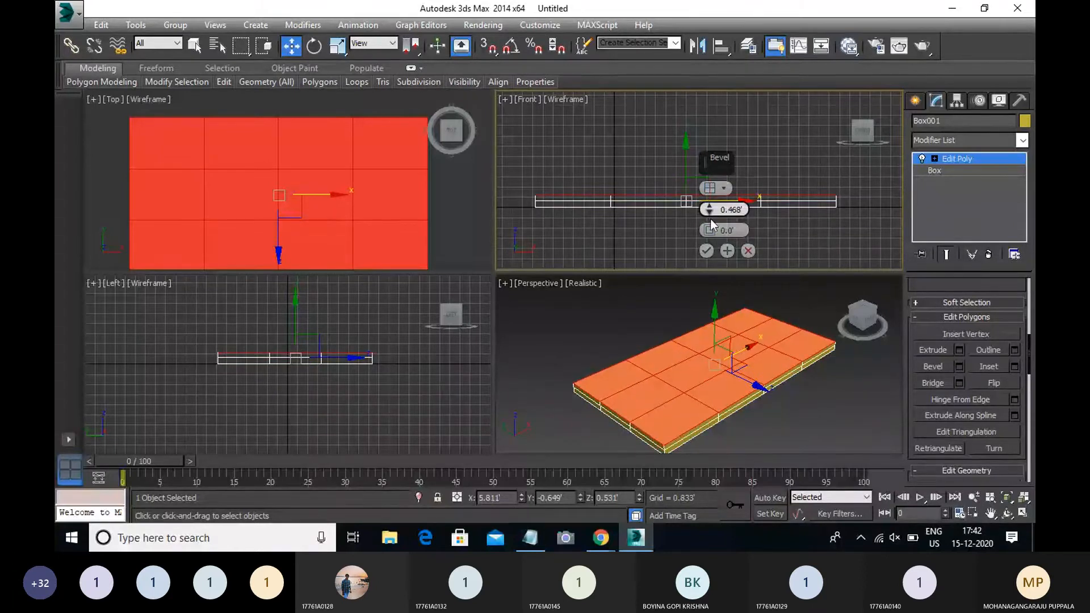
left_click_drag(710, 235, 709, 237)
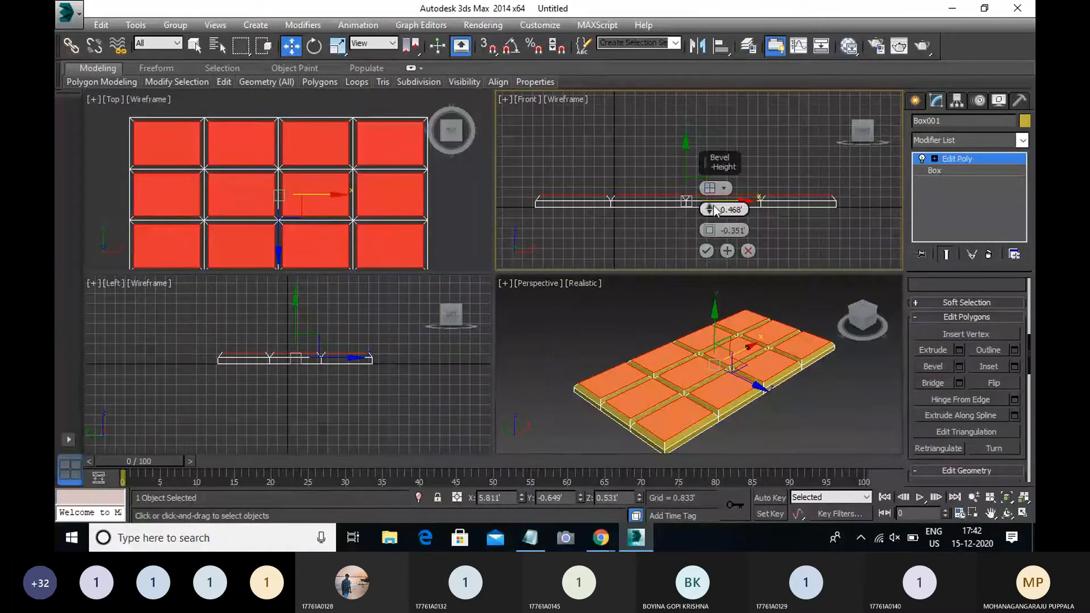
left_click(705, 251)
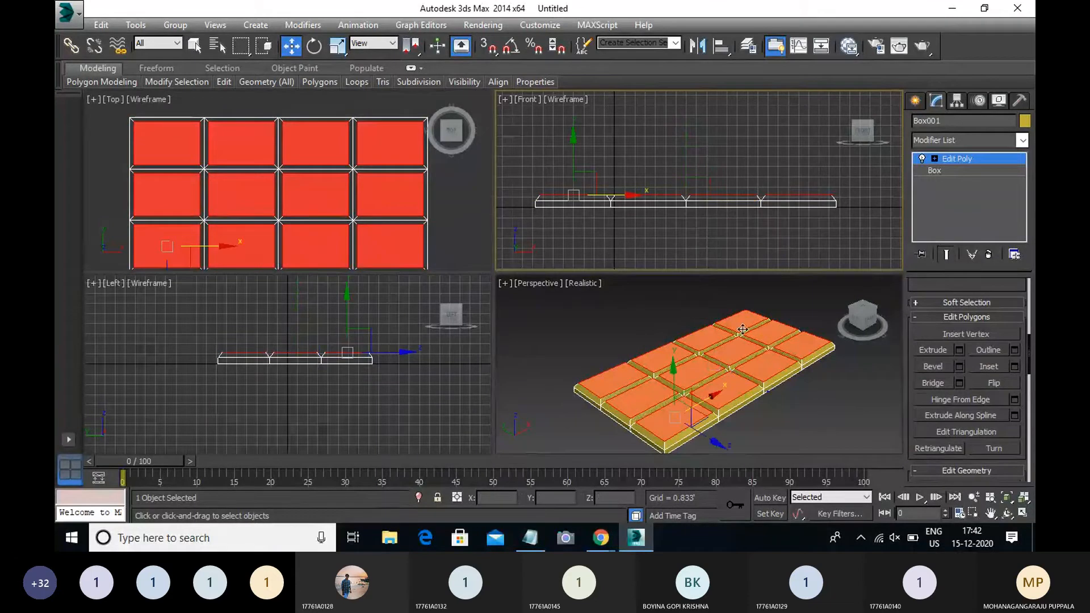
left_click(802, 401)
middle_click_drag(778, 407, 761, 401)
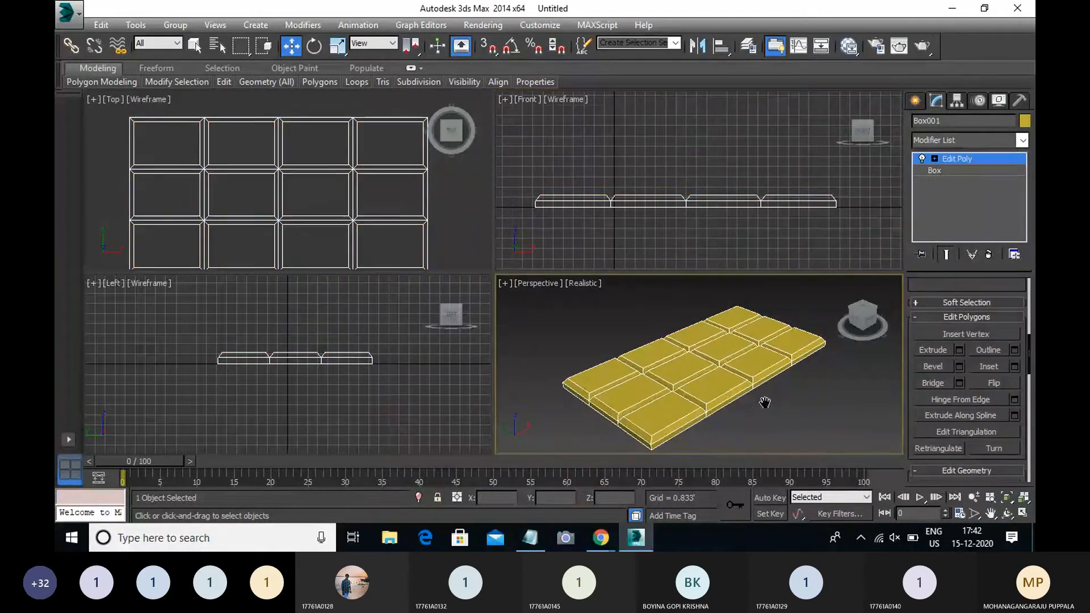
Start a Text spline and replace its default wording with DAIRY MILK.
left_click(916, 102)
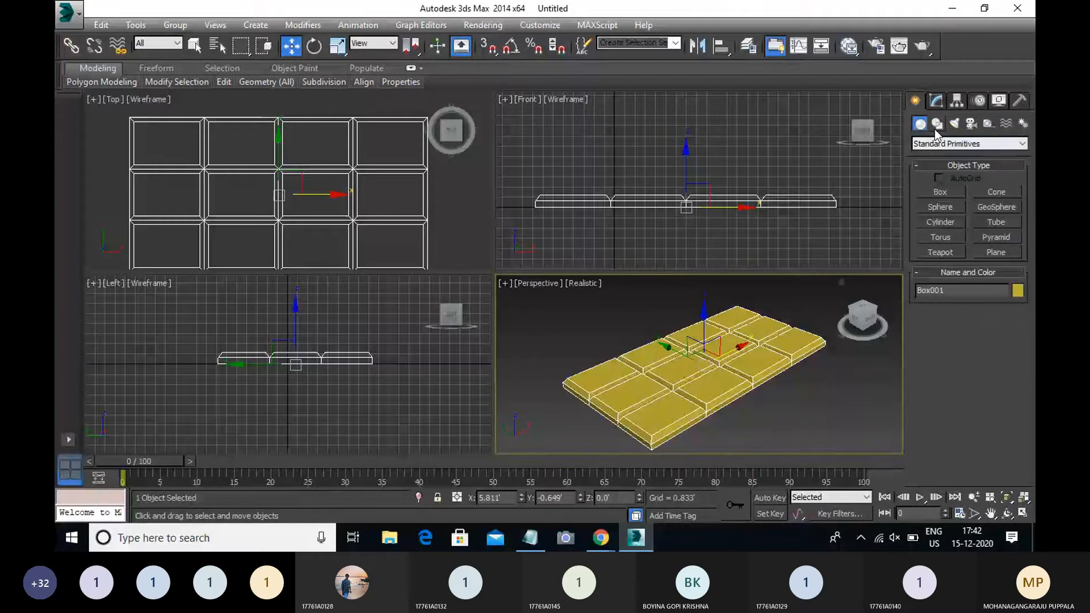
left_click(937, 123)
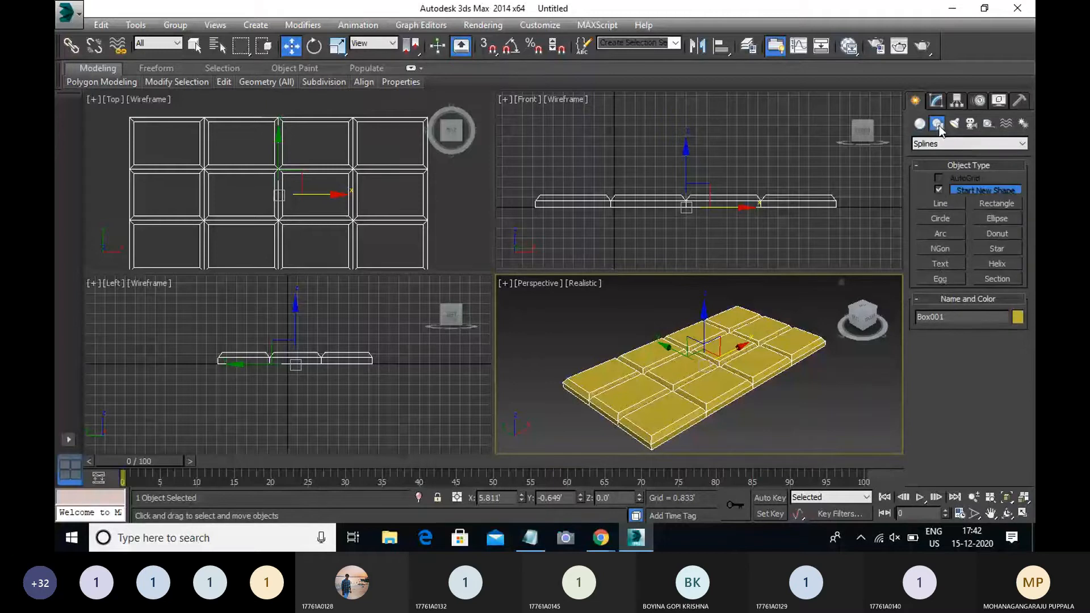
left_click(944, 266)
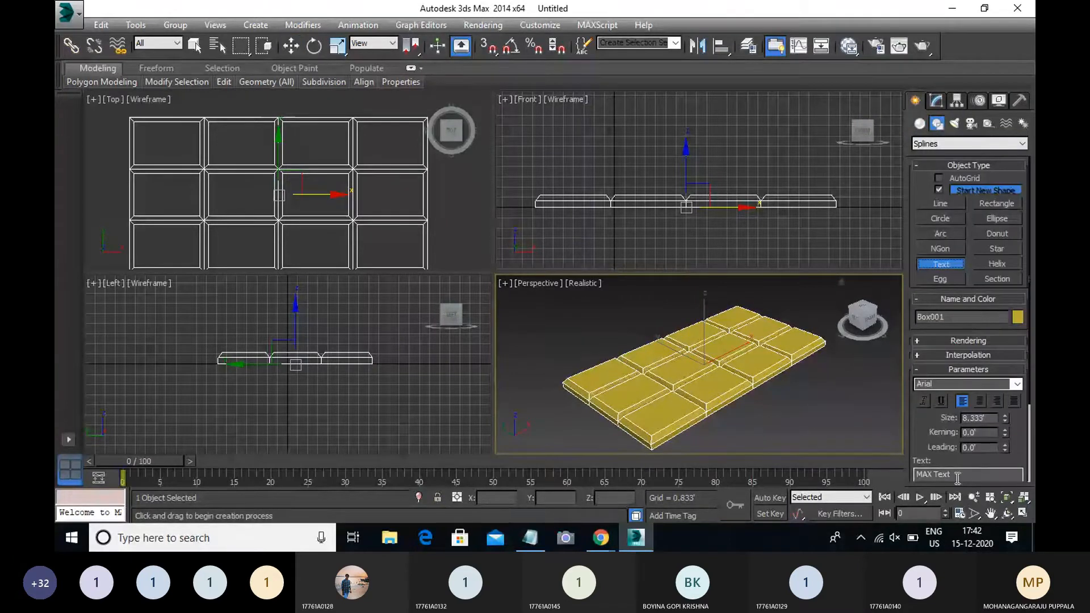
left_click_drag(956, 478, 876, 472)
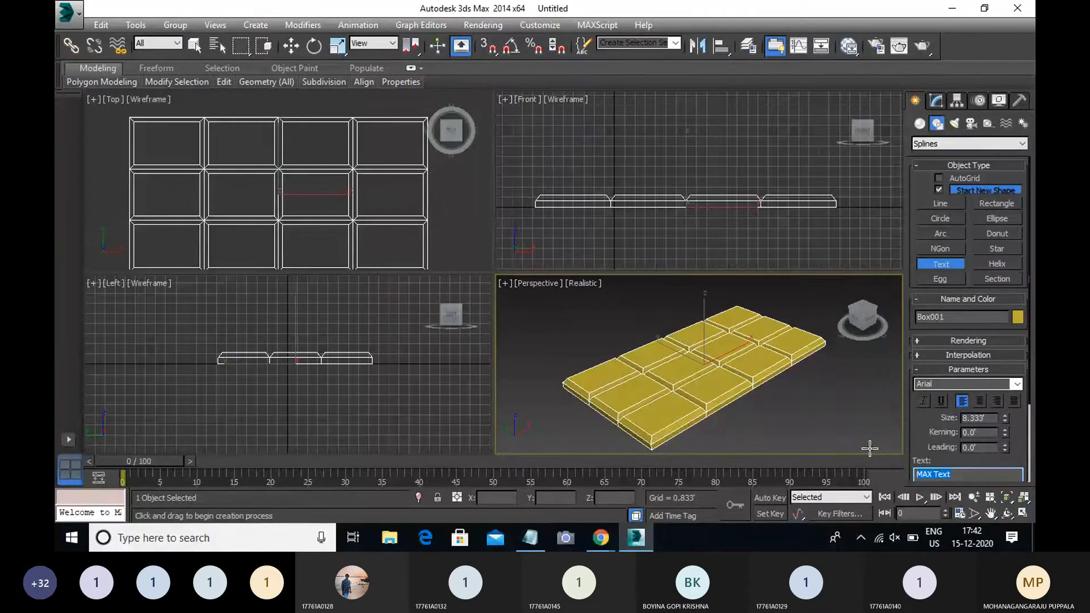
type("Ki")
key("BackSpace")
key("BackSpace")
type("DAIRY MILK")
left_click_drag(965, 473, 829, 471)
Set the text font to italic Times New Roman and place the text beside the beveled bar in the Perspective viewport.
scroll(998, 432, "down", 1)
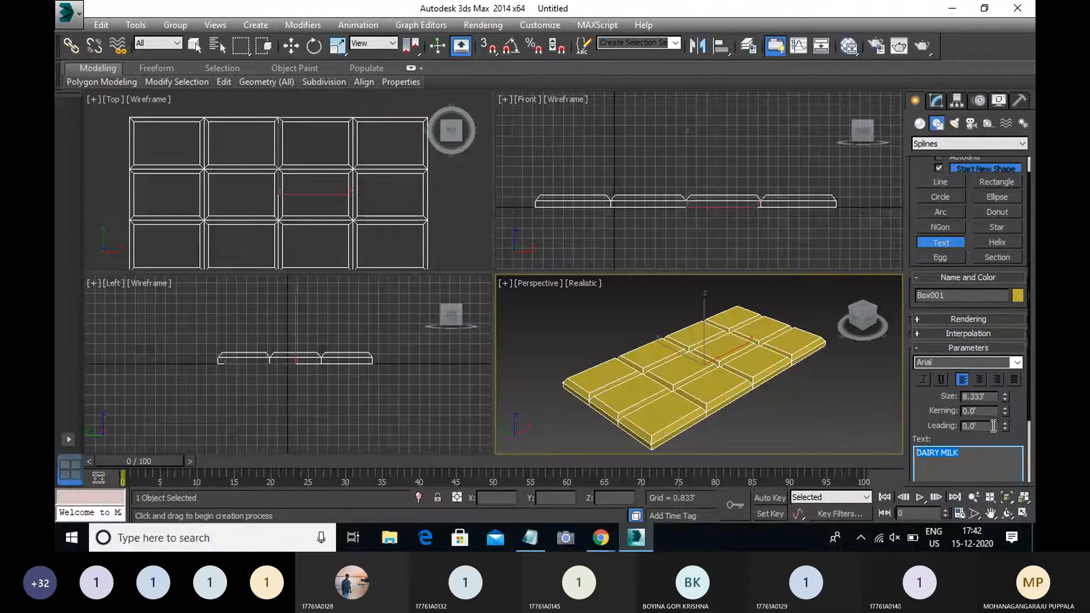
left_click(1016, 363)
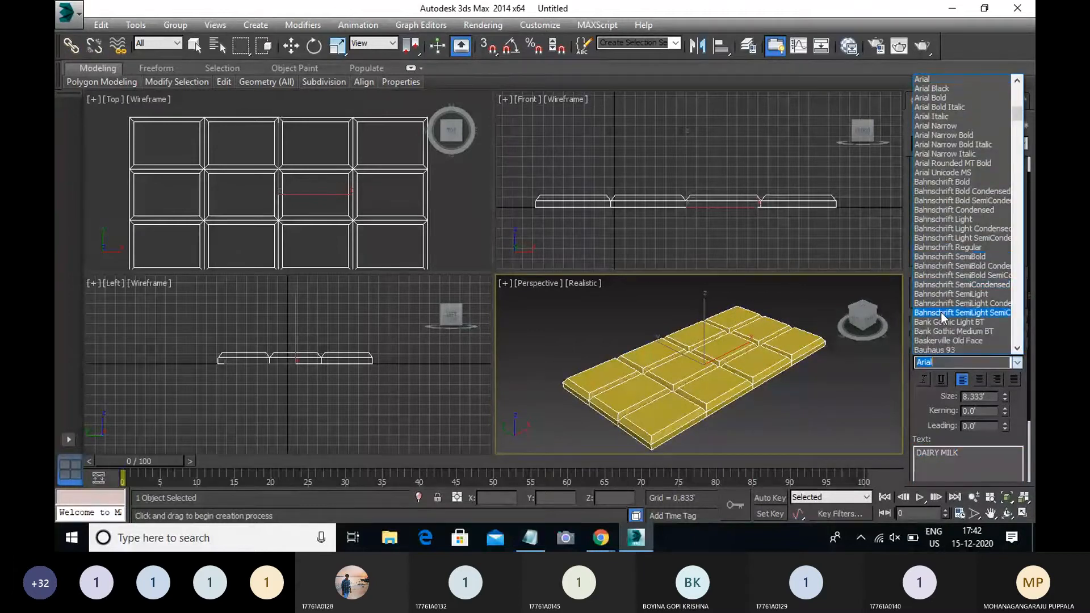
scroll(940, 312, "down", 15)
left_click(968, 134)
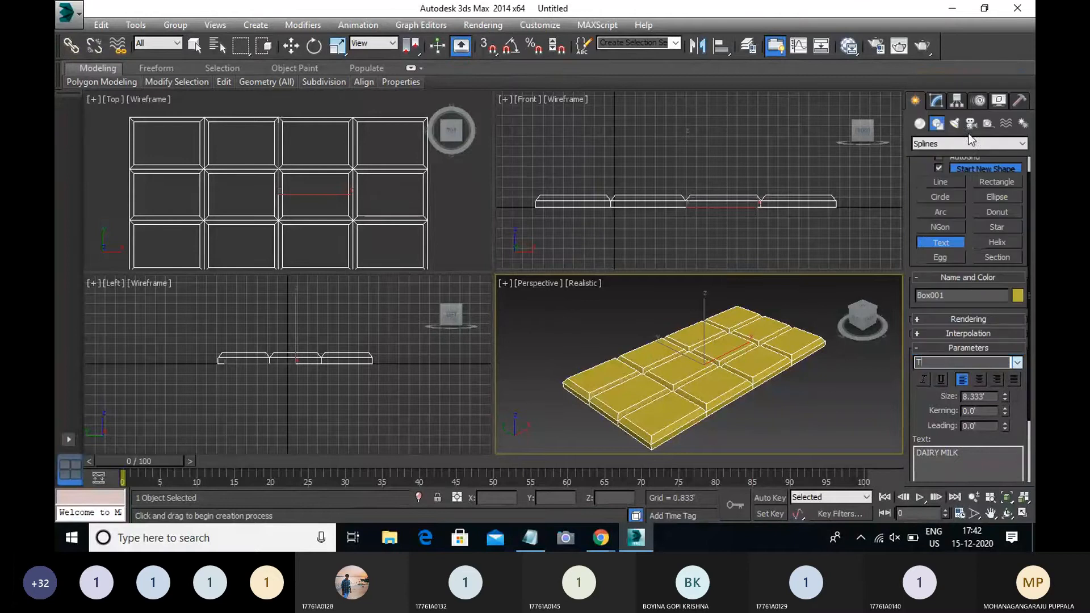
left_click(922, 379)
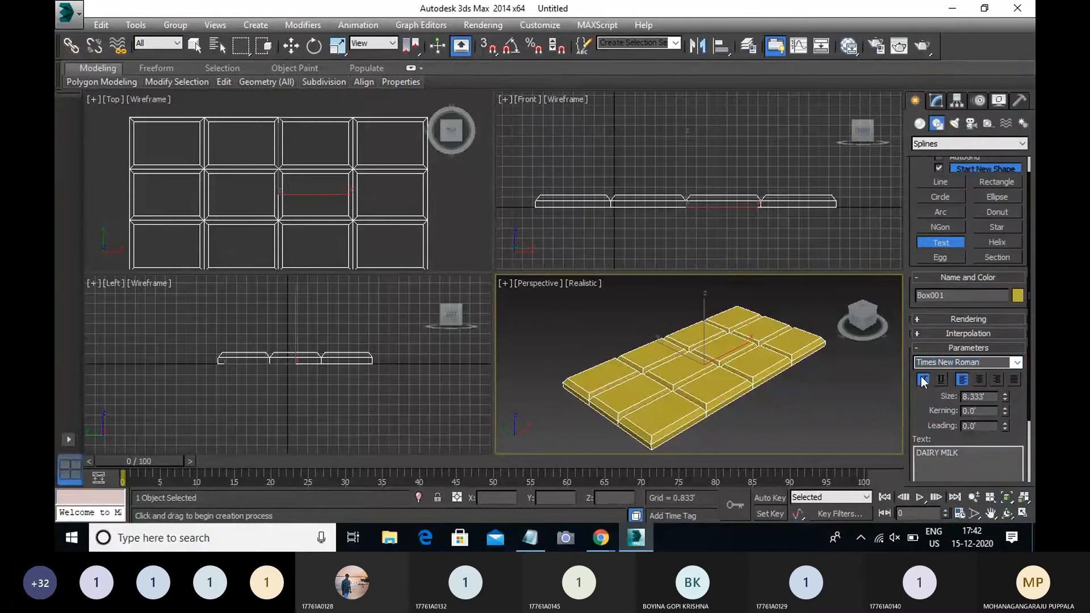
left_click_drag(980, 457, 836, 469)
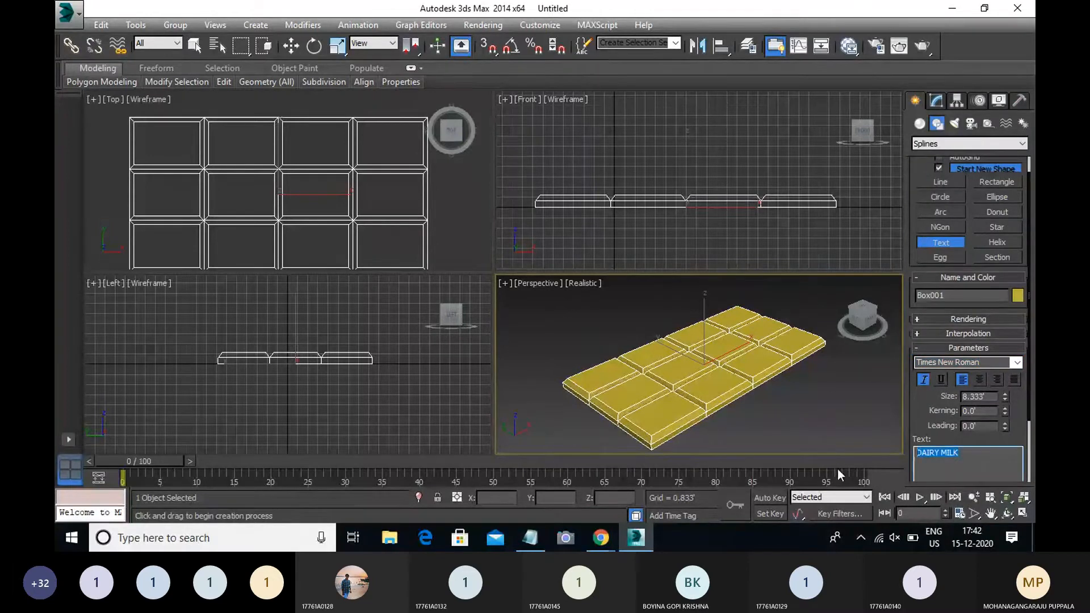
left_click(925, 379)
left_click(923, 379)
middle_click_drag(778, 401, 704, 376)
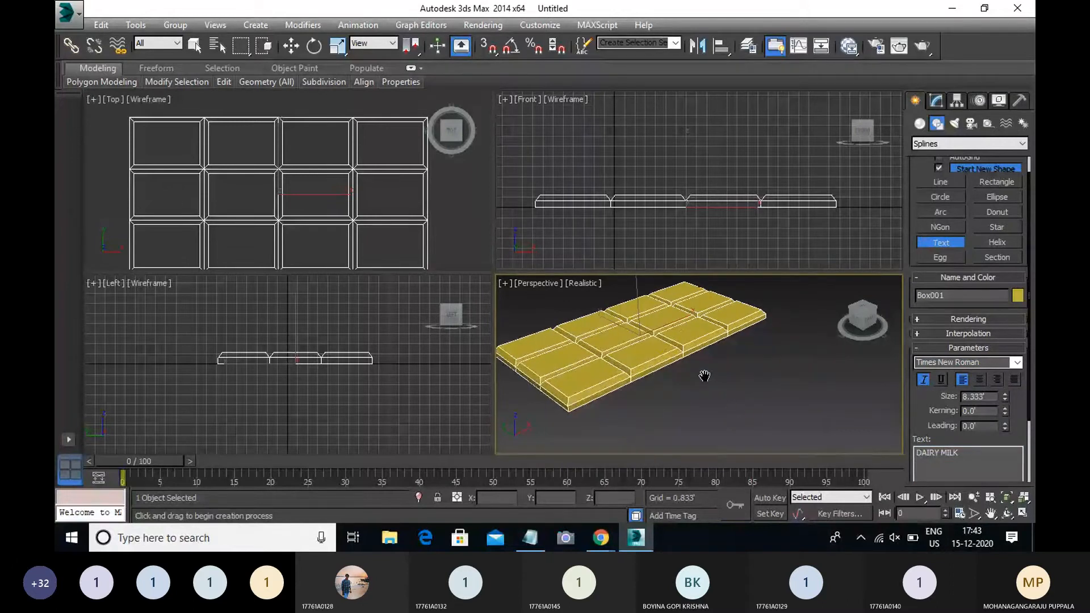
left_click(731, 408)
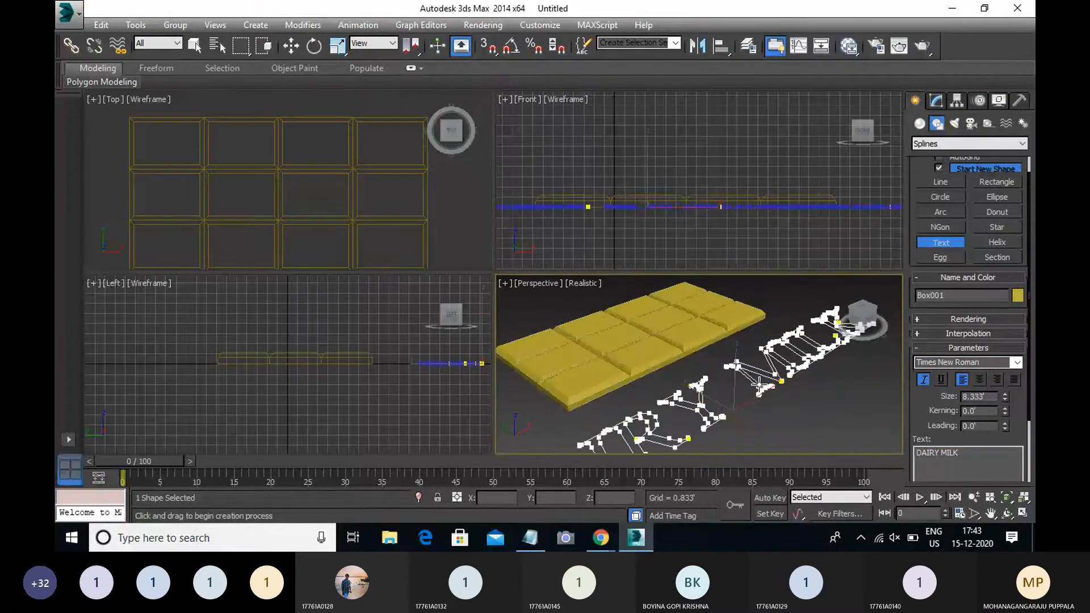
scroll(758, 384, "down", 2)
scroll(755, 386, "down", 3)
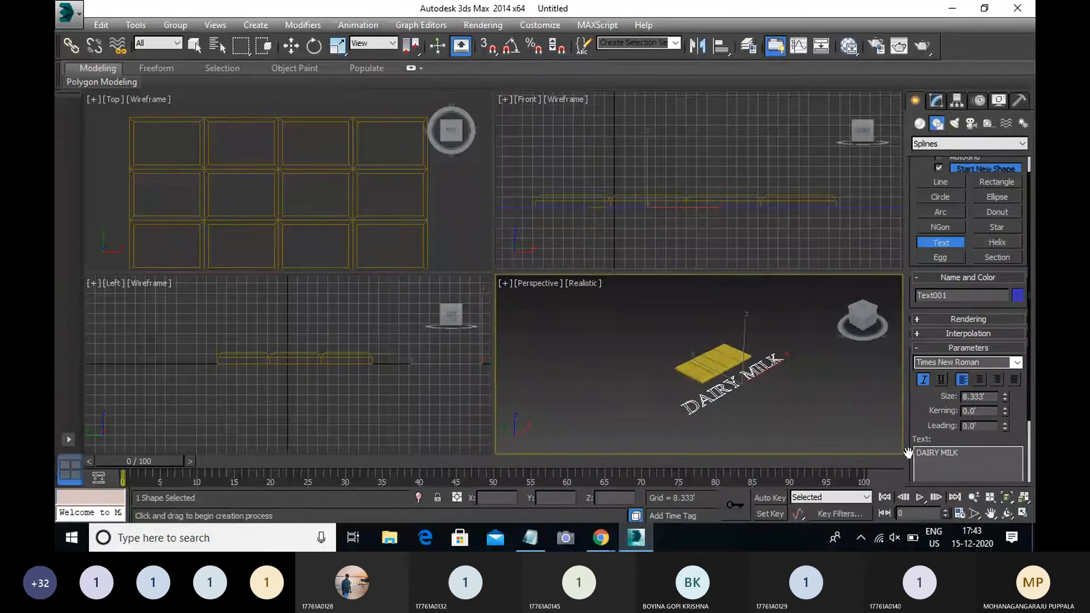
Scale the DAIRY MILK text down to about 15.5% in X and 17.8% in Y.
key("w")
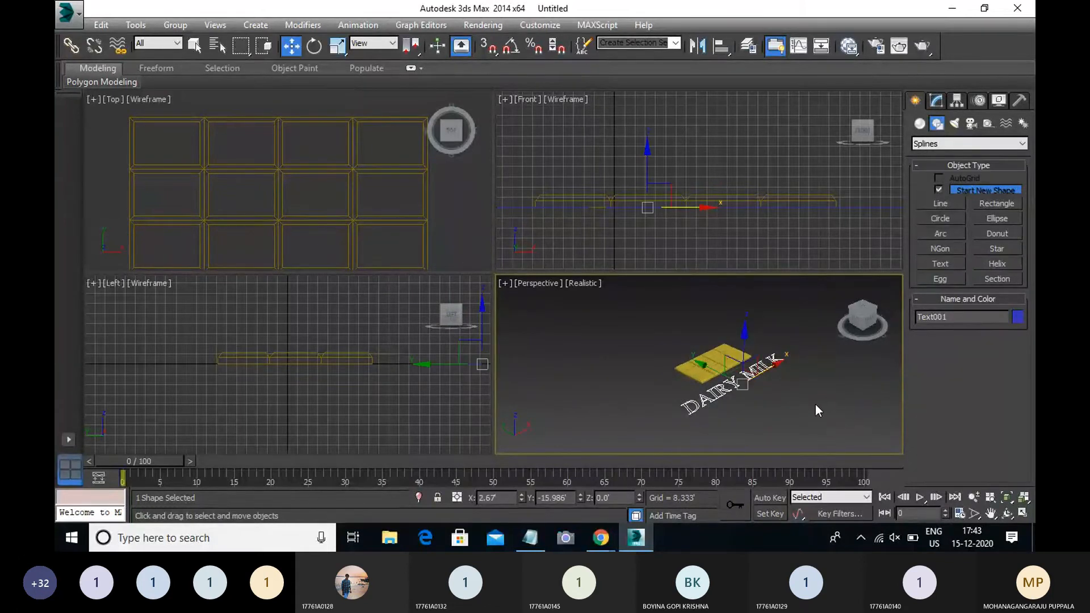
middle_click_drag(741, 404, 740, 394)
scroll(698, 386, "up", 5)
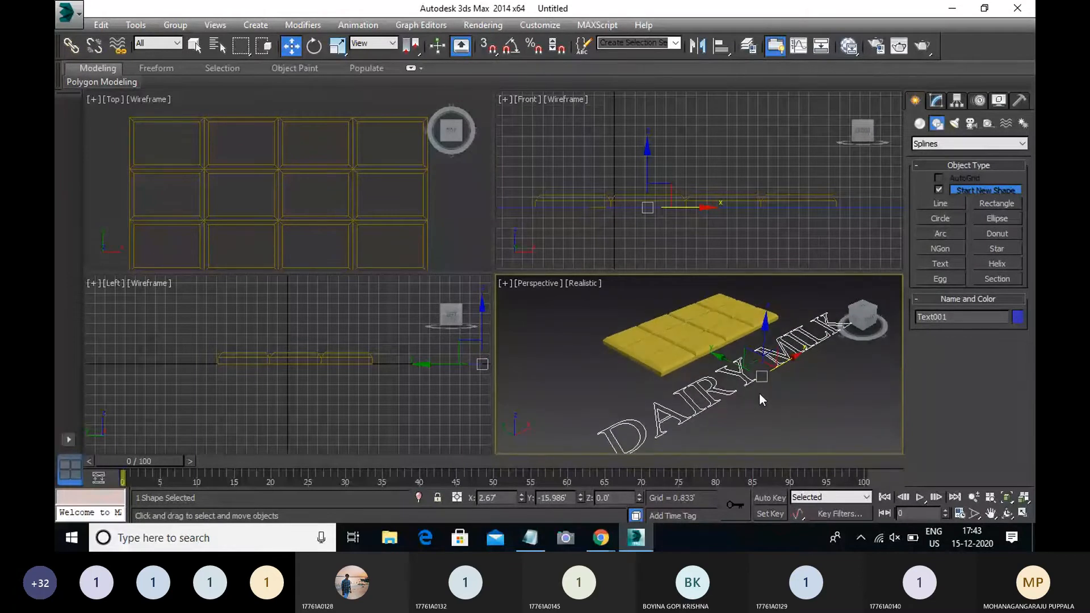
key("r")
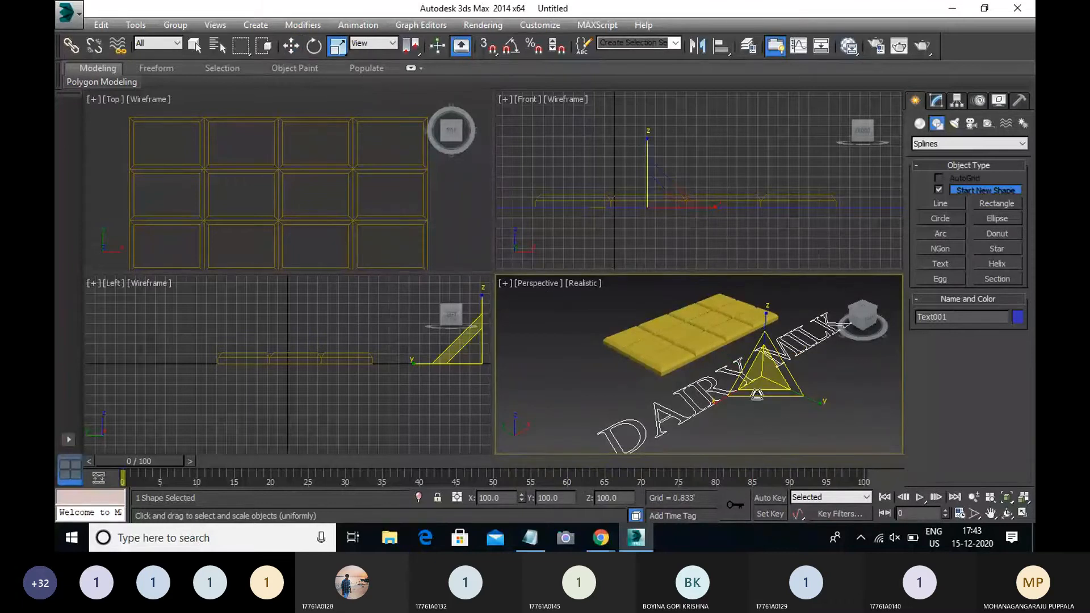
left_click_drag(721, 396, 862, 257)
left_click_drag(802, 399, 481, 331)
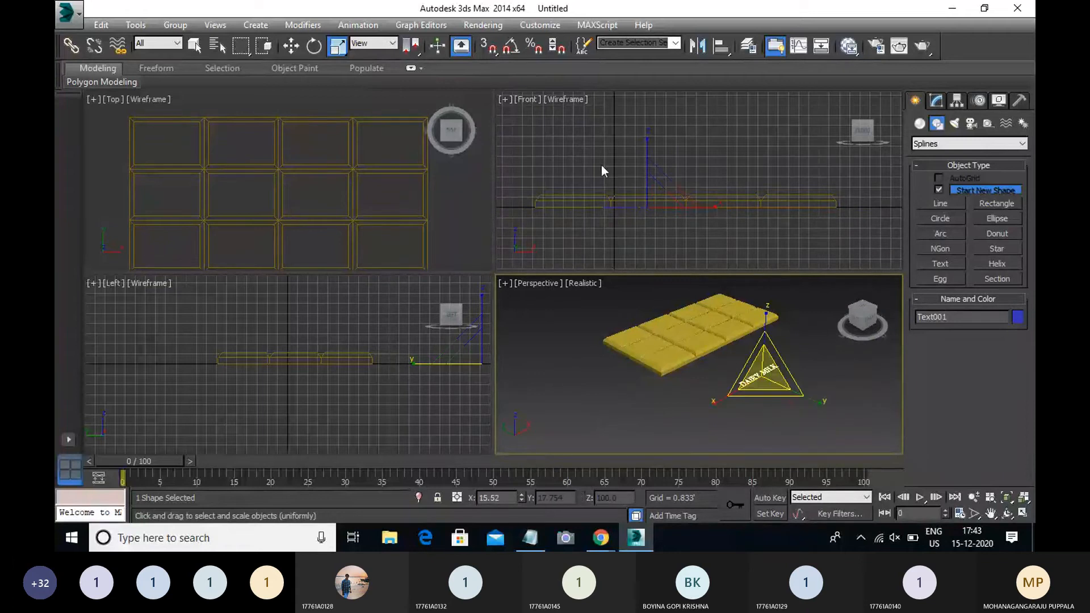
Move the text along Y in the Top viewport onto the bar's front row of tiles, to about Y -4.97'.
right_click(380, 107)
key("w")
scroll(301, 102, "down", 5)
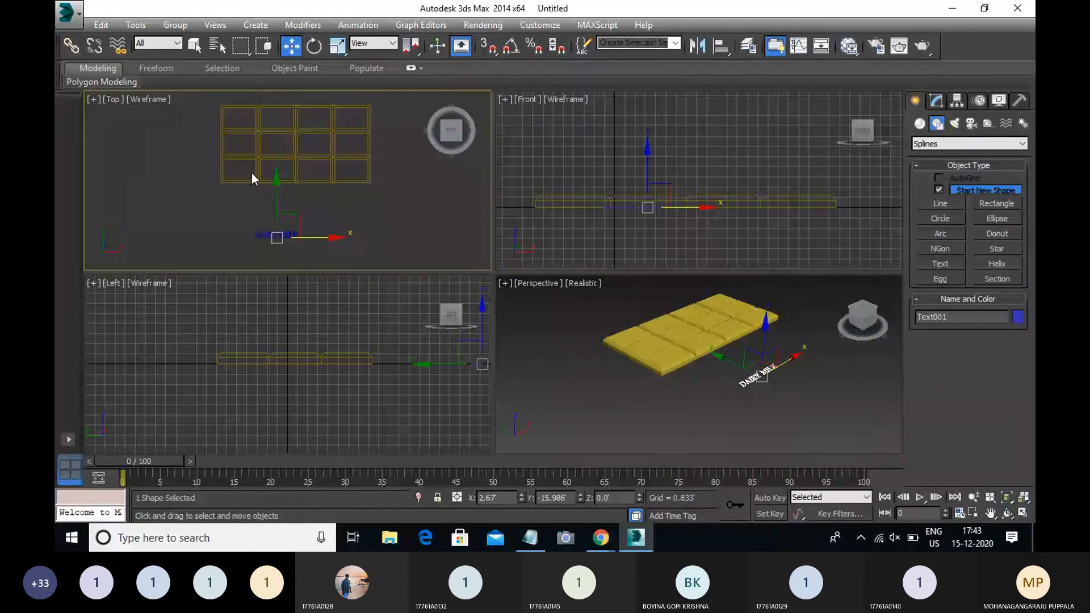
left_click_drag(277, 194, 276, 129)
scroll(270, 169, "up", 6)
middle_click_drag(270, 197, 259, 259)
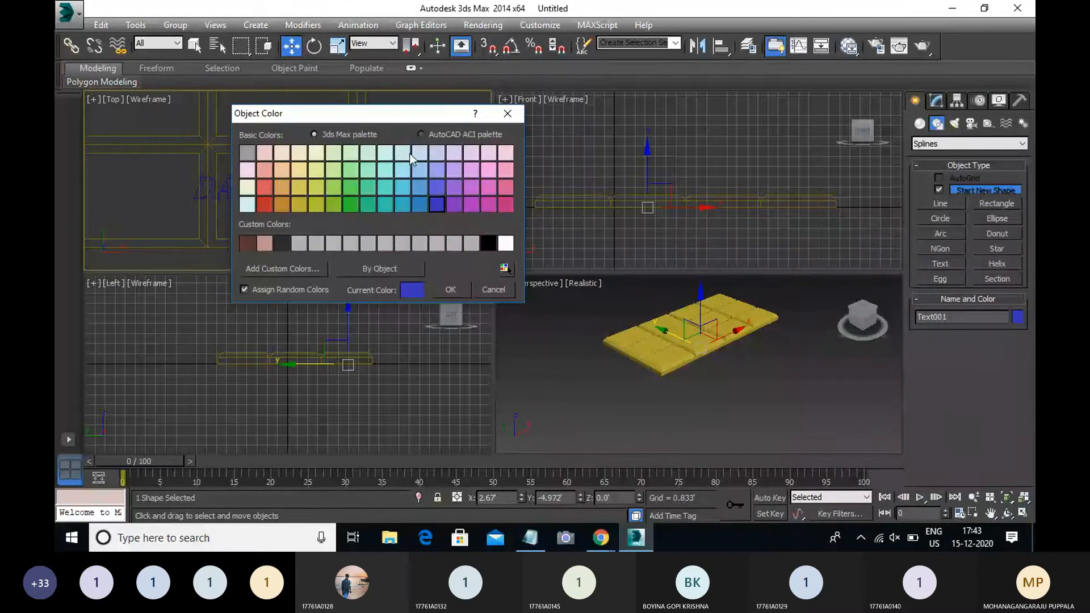
Change the text's object color to light blue.
left_click(414, 153)
left_click(449, 290)
left_click(294, 207)
left_click(307, 193)
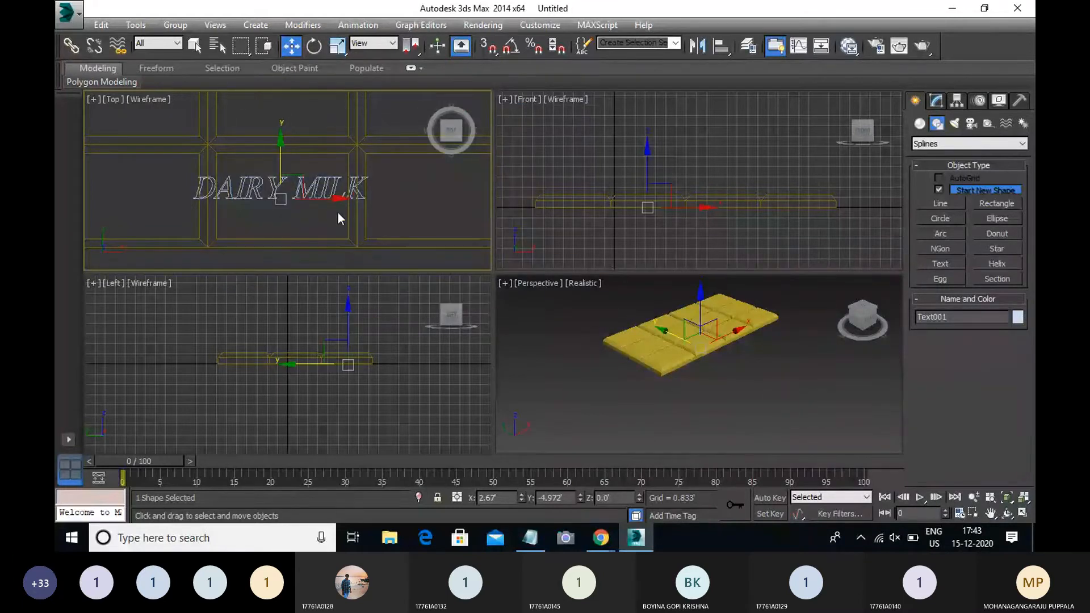
Scale the text down to fit inside one tile and move it onto the front-left corner tile, at about X -3.18', Y -5.23'.
key("r")
left_click_drag(356, 208, 272, 171)
key("w")
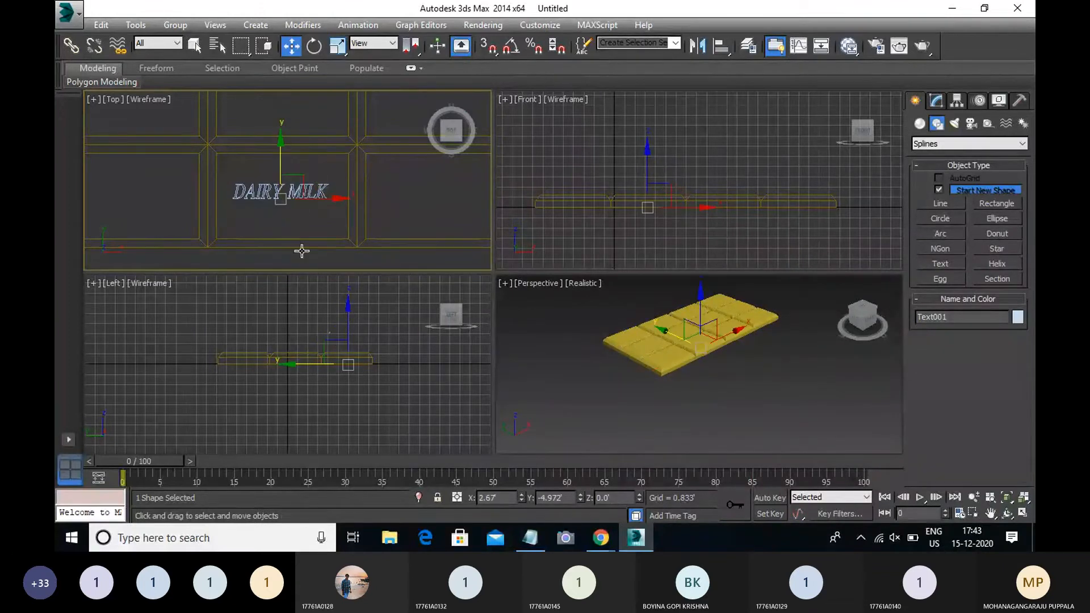
mouse_move(289, 205)
left_mouse_down()
mouse_move(446, 199)
mouse_move(305, 206)
left_mouse_up()
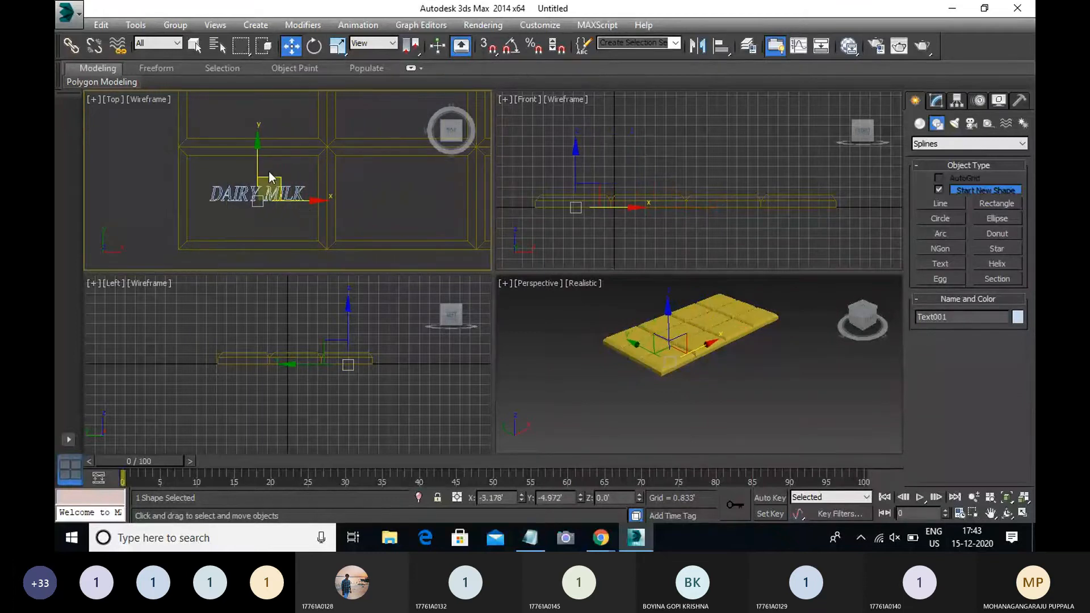
left_click_drag(258, 160, 257, 165)
Rotate the text about 32.5 degrees around Z so it runs diagonally across the corner tile.
key("e")
left_click_drag(304, 232, 318, 217)
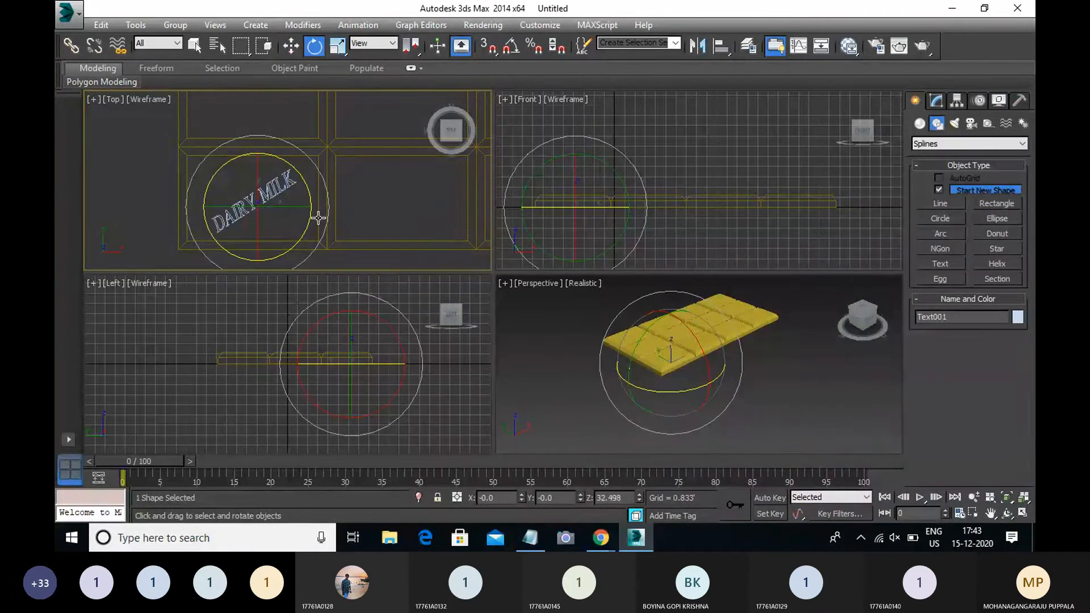
key("w")
middle_click_drag(268, 216, 261, 219)
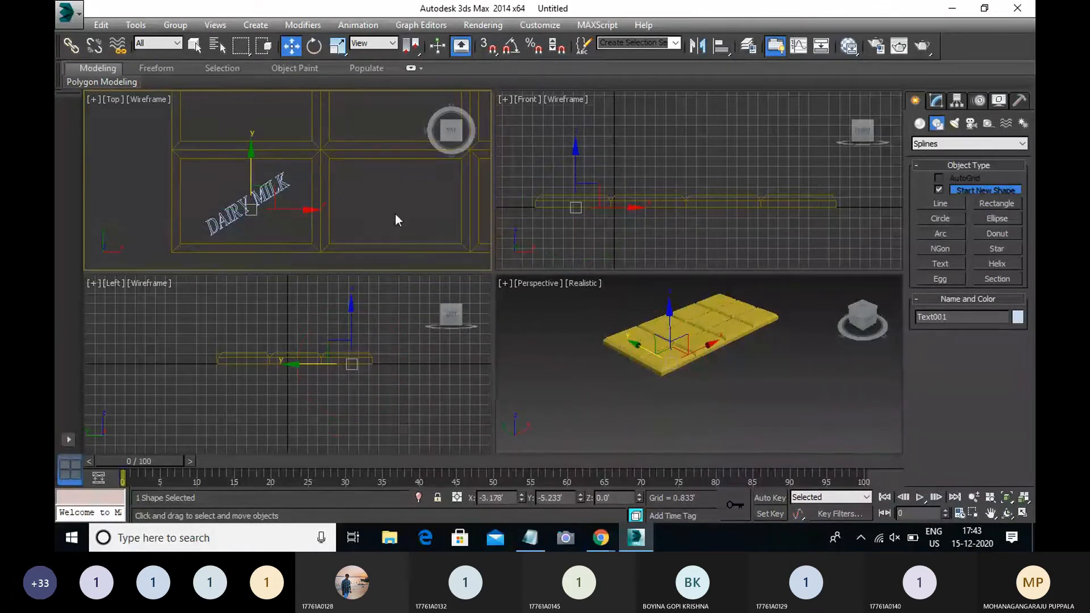
Raise the DAIRY MILK text in the Front viewport to about Z 0.855', close to the chocolate bar's upper surface.
right_click(588, 240)
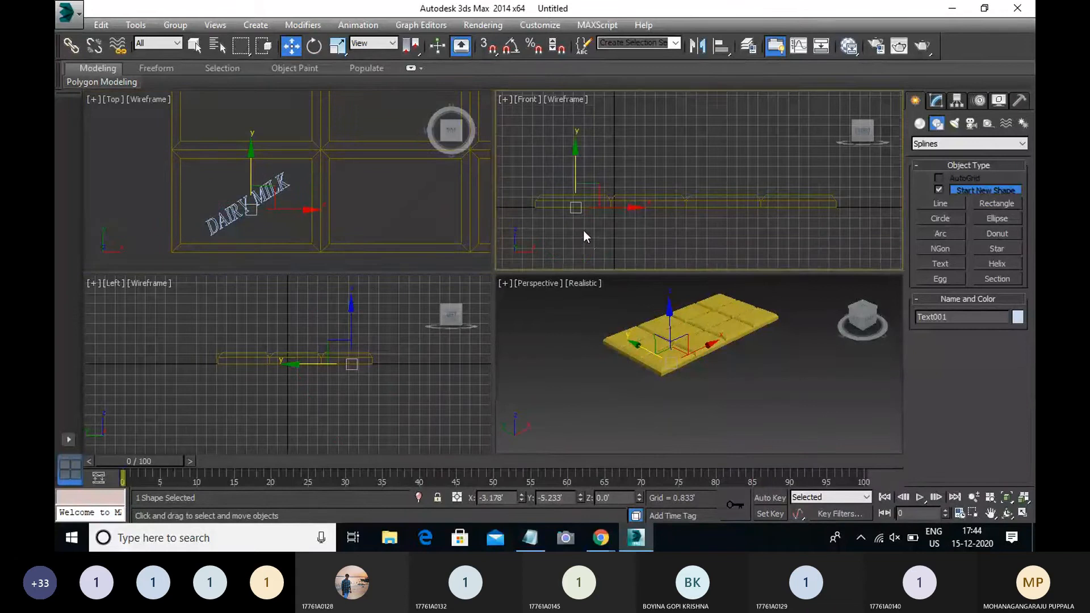
middle_click_drag(576, 205, 694, 197)
scroll(694, 197, "up", 3)
scroll(692, 159, "up", 2)
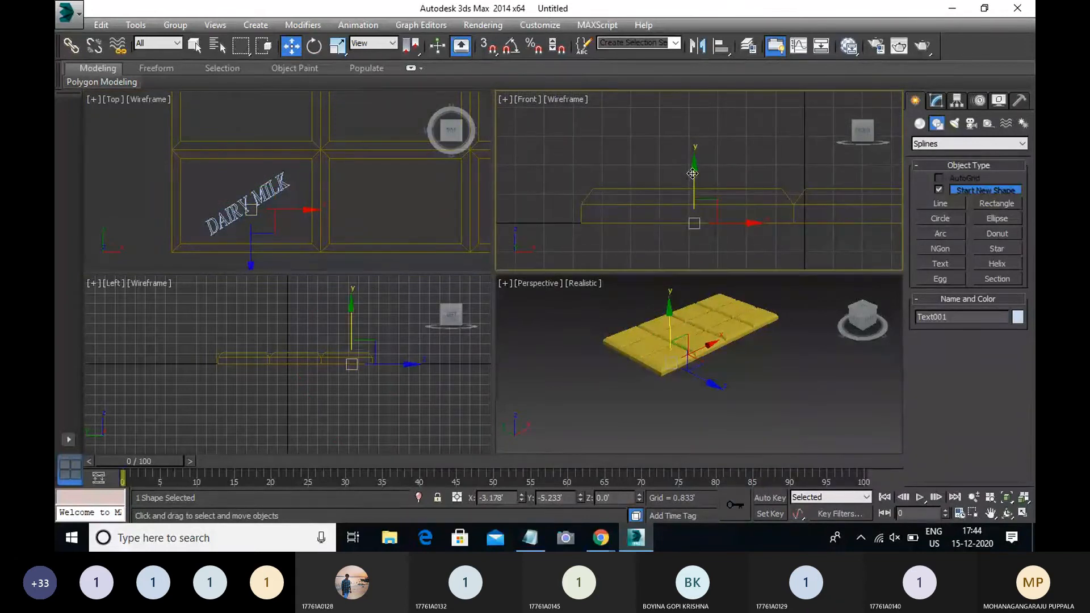
left_click_drag(692, 173, 679, 155)
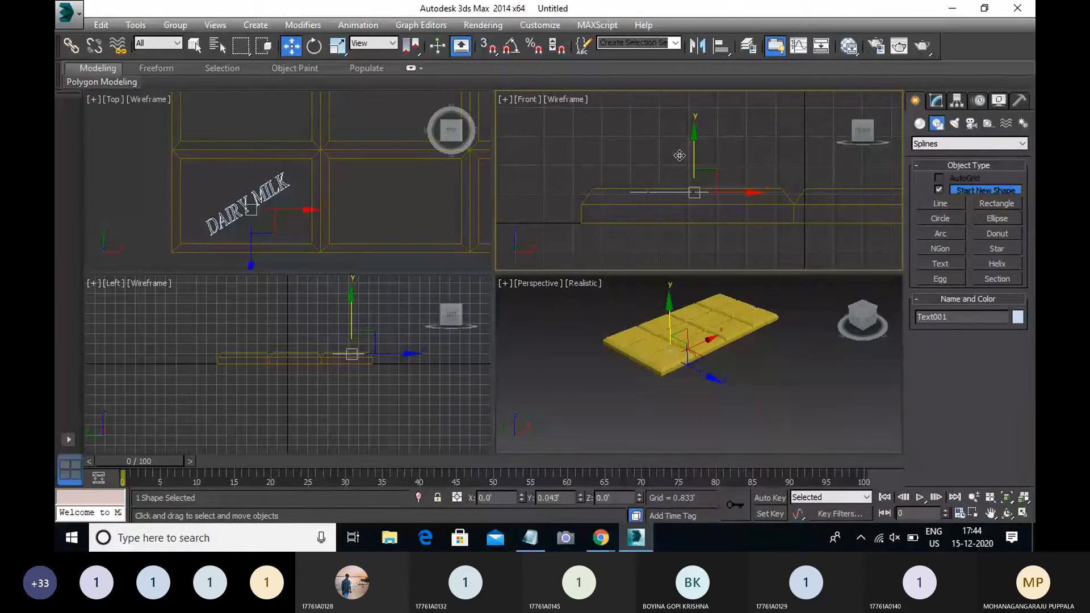
scroll(635, 199, "up", 5)
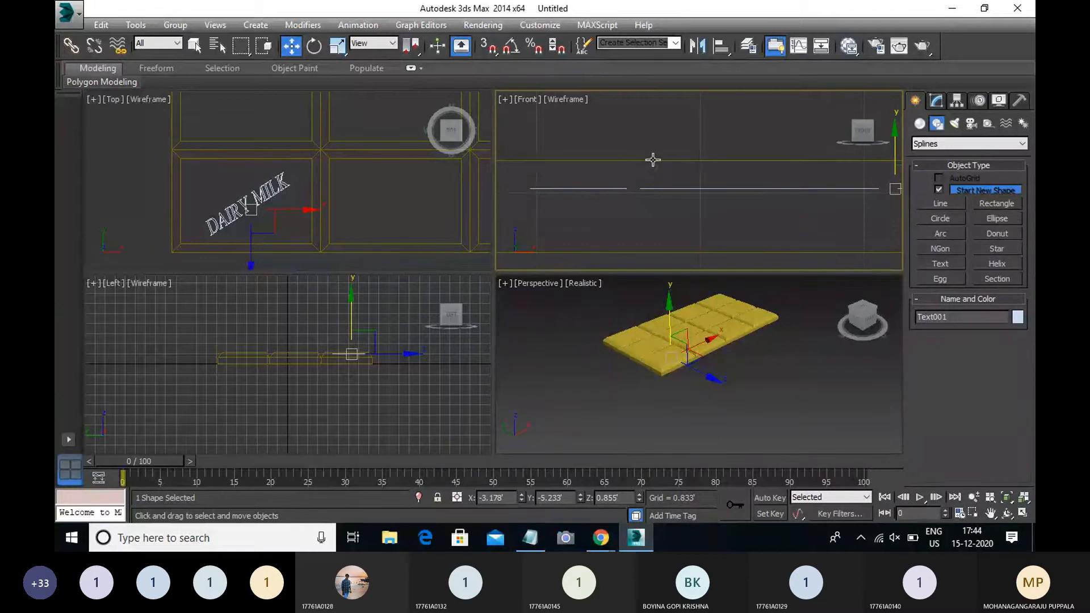
Apply an Extrude modifier to the DAIRY MILK text with an amount of 0.25'.
left_click(676, 210)
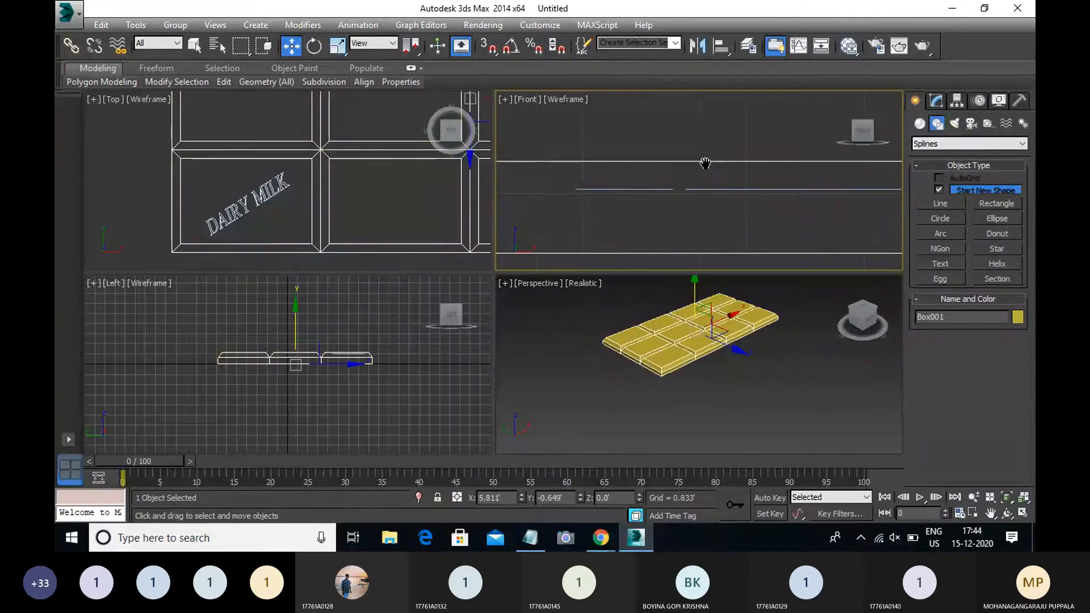
left_click(659, 204)
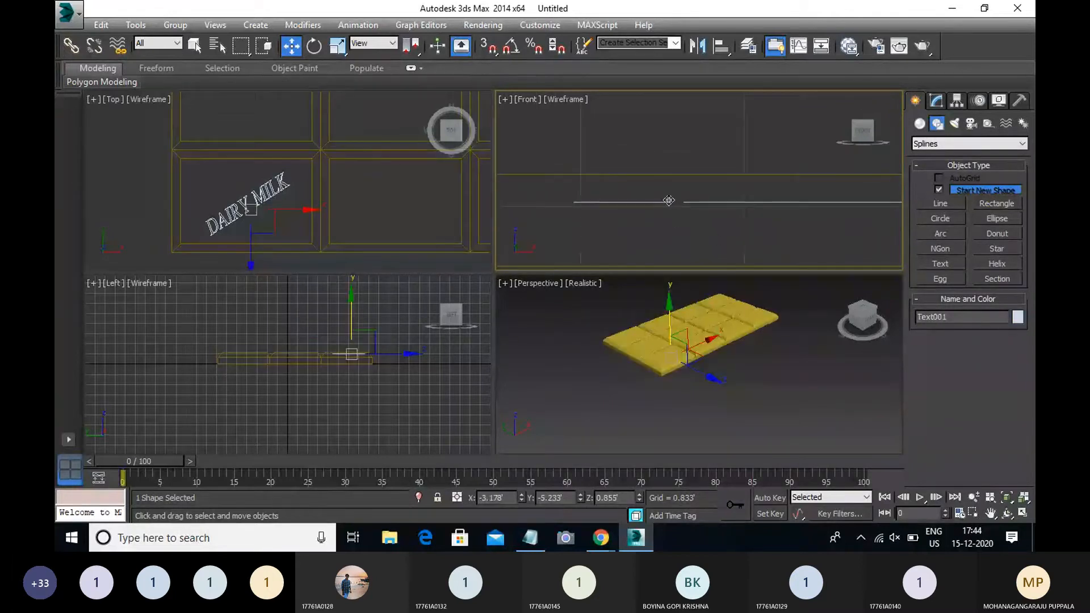
left_click(937, 102)
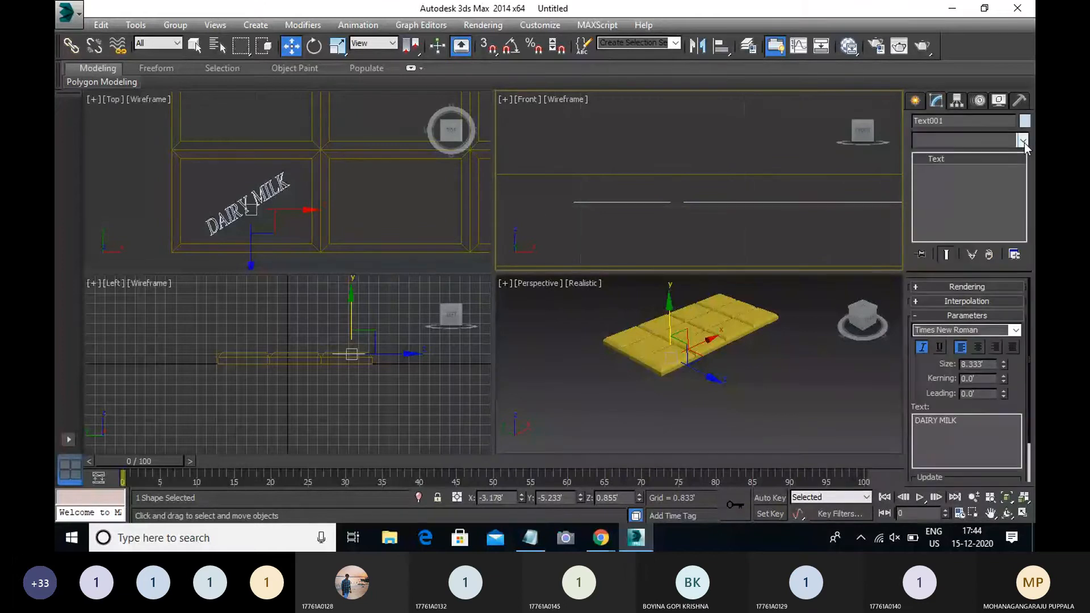
left_click(1023, 141)
key("e")
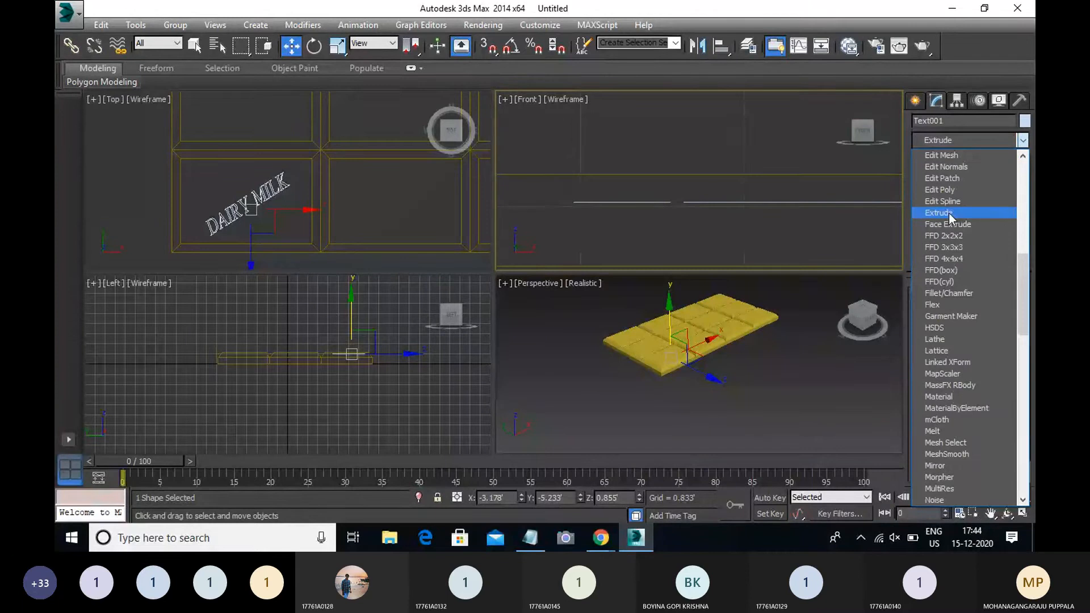
key("Return")
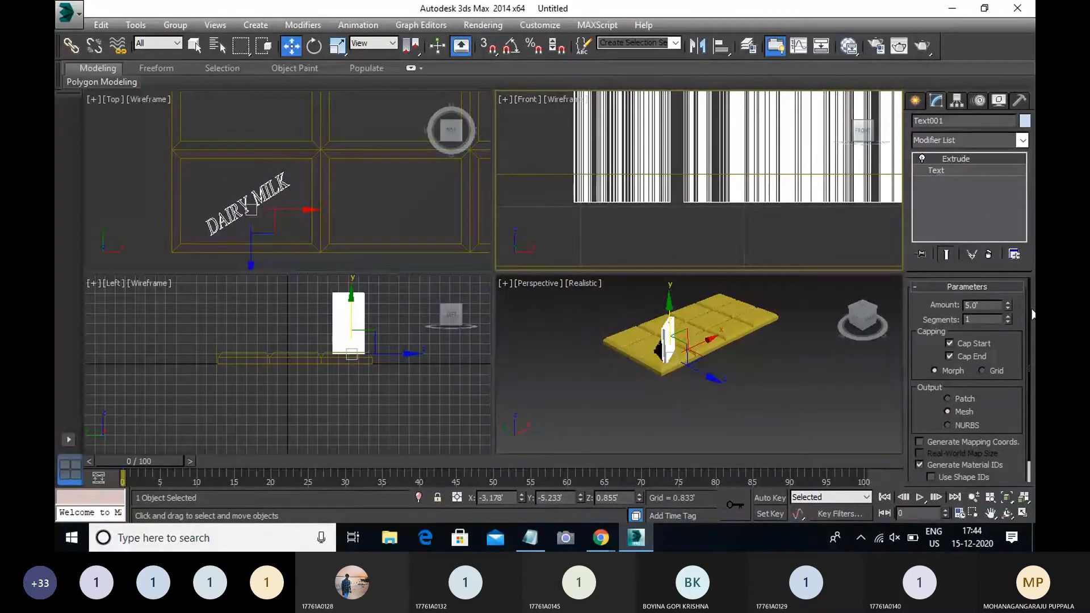
left_click_drag(1006, 307, 992, 389)
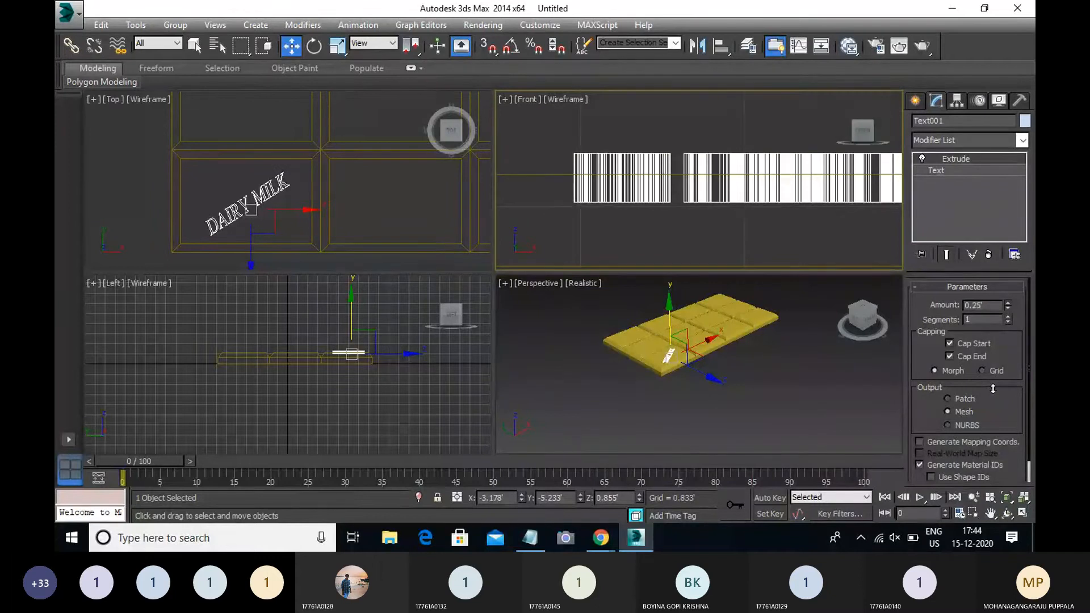
left_click(798, 373)
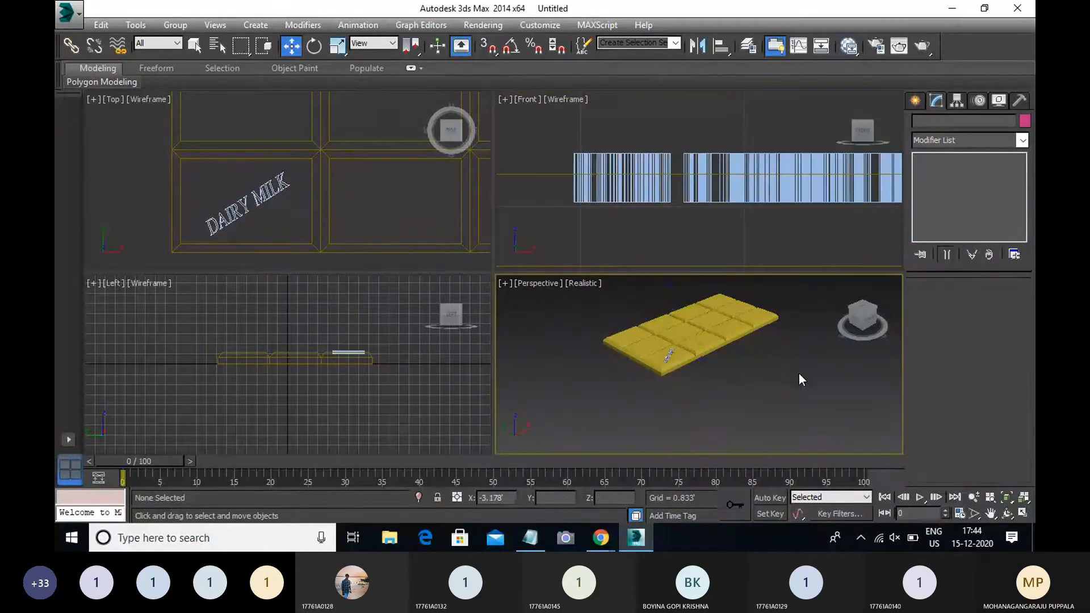
Clone the extruded text along Y in the Top viewport as two copies, one on each remaining tile of the first column.
left_click(640, 197)
scroll(677, 219, "down", 3)
scroll(258, 199, "down", 5)
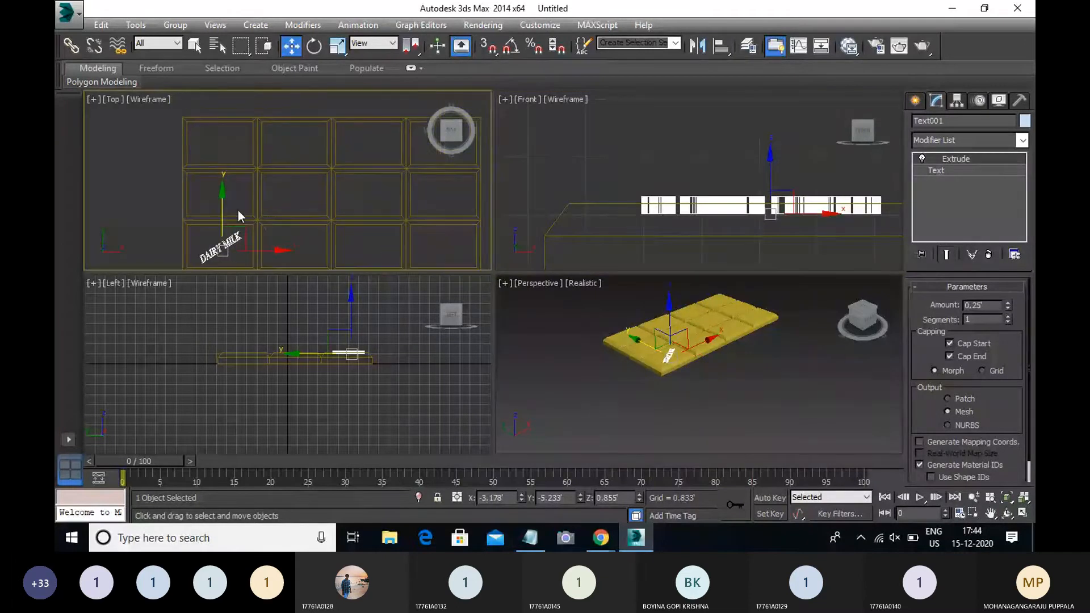
left_click_drag(221, 201, 227, 149, "shift")
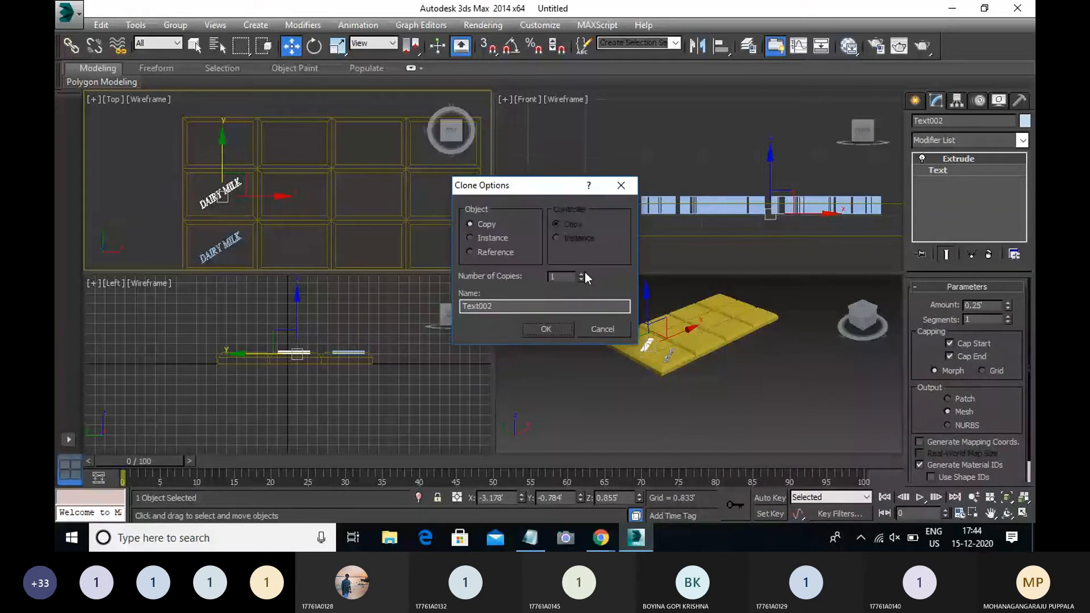
left_click(546, 333)
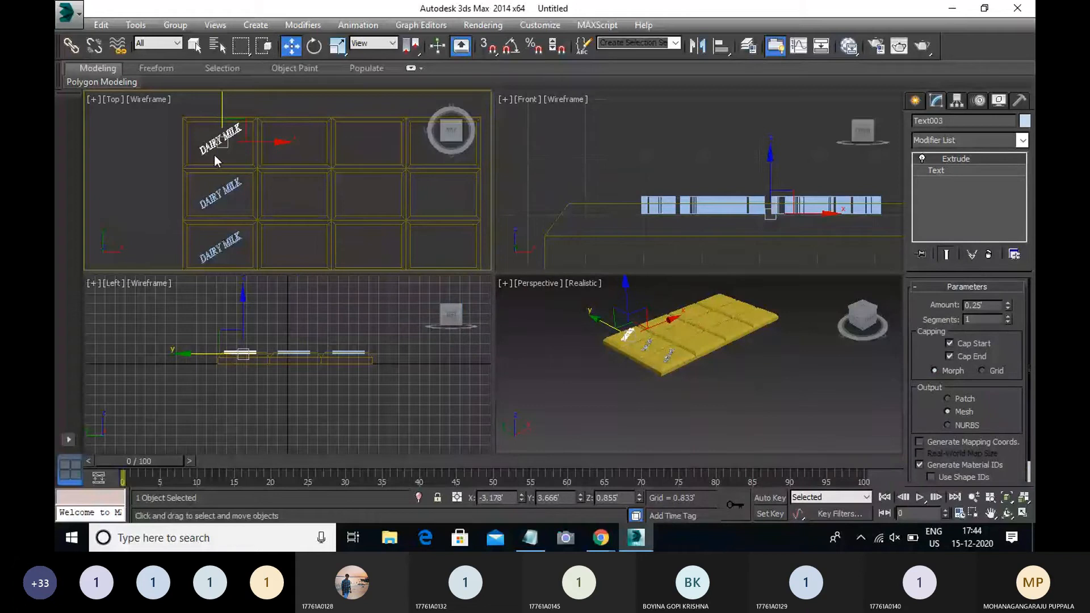
Select all three DAIRY MILK texts in the first column and clone them along X toward the next column of tiles.
left_click(220, 193, "ctrl")
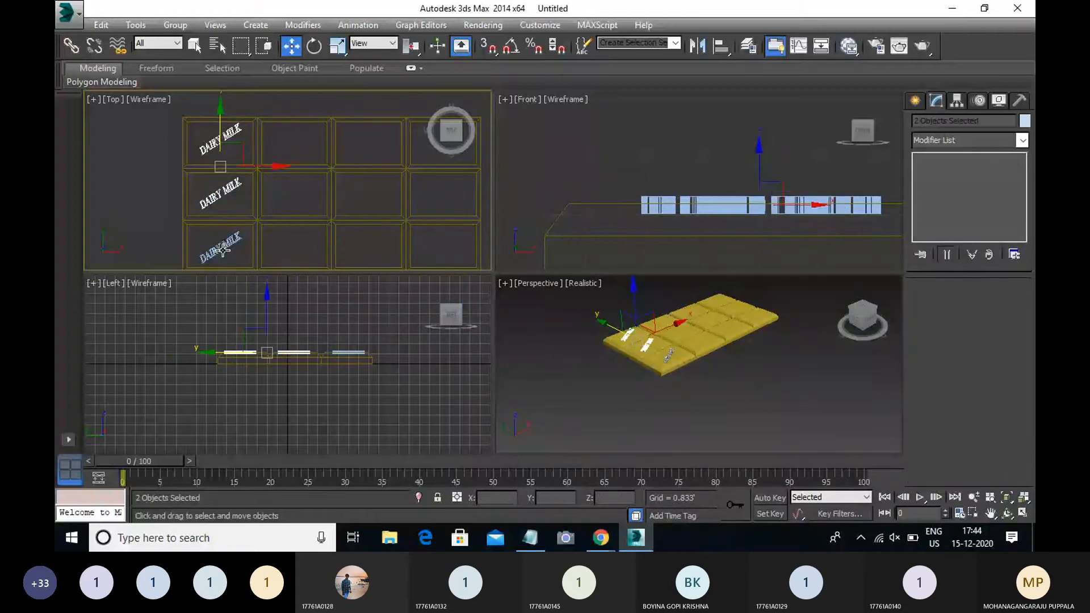
left_click(223, 249, "ctrl")
middle_click_drag(277, 238, 235, 215)
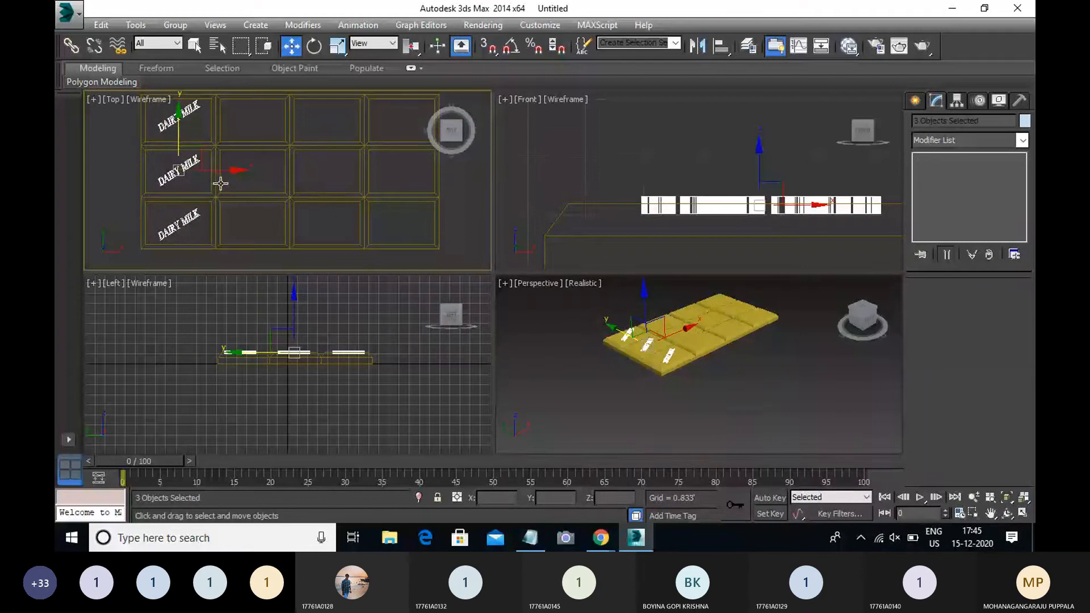
left_click_drag(237, 170, 243, 172, "shift")
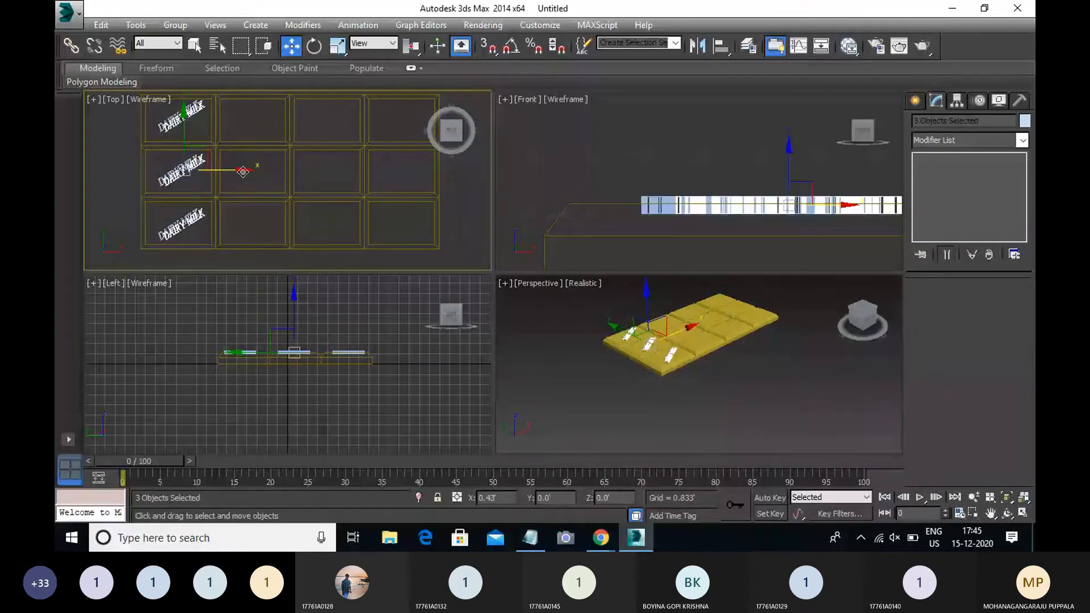
Clone the three selected DAIRY MILK texts along X as 3 copies to fill the bar's remaining columns.
left_click_drag(243, 171, 300, 173, "shift")
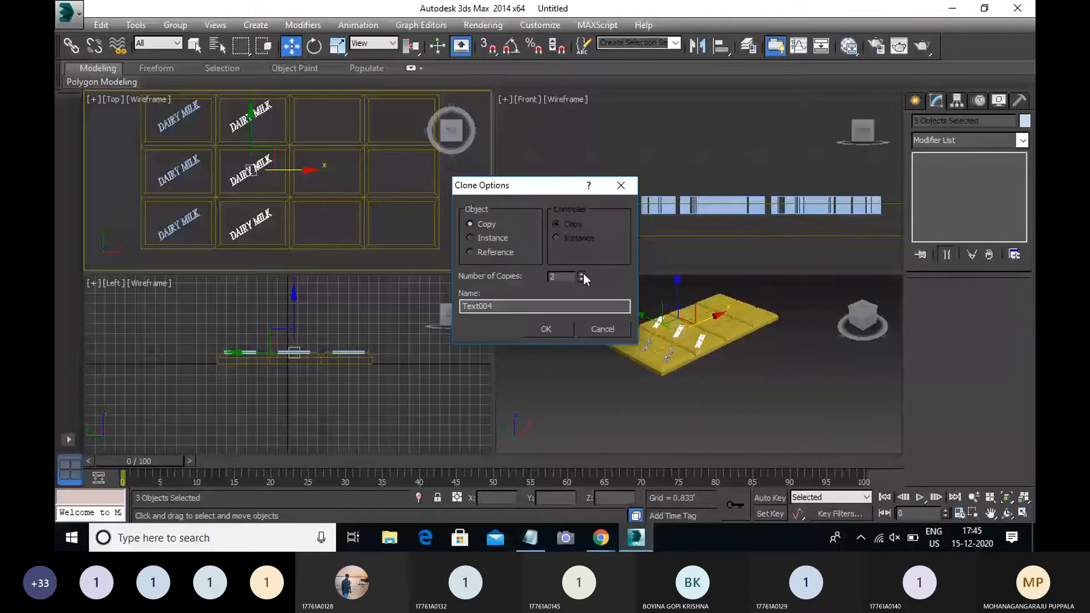
left_click(561, 328)
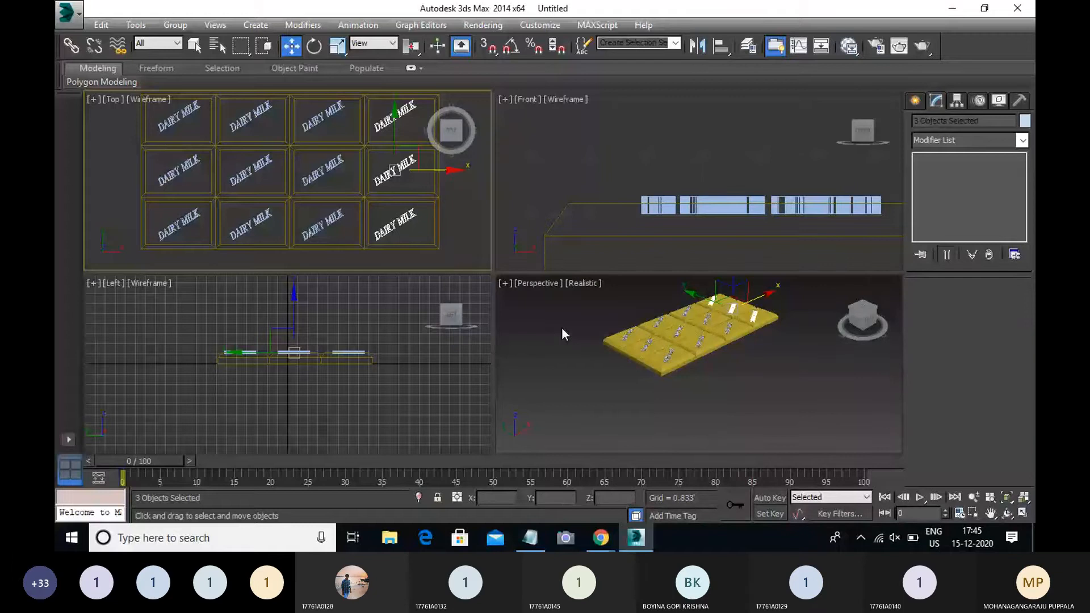
left_click(561, 329)
Maximize the perspective viewport, framing the lettered chocolate bar.
middle_click_drag(730, 339, 697, 355)
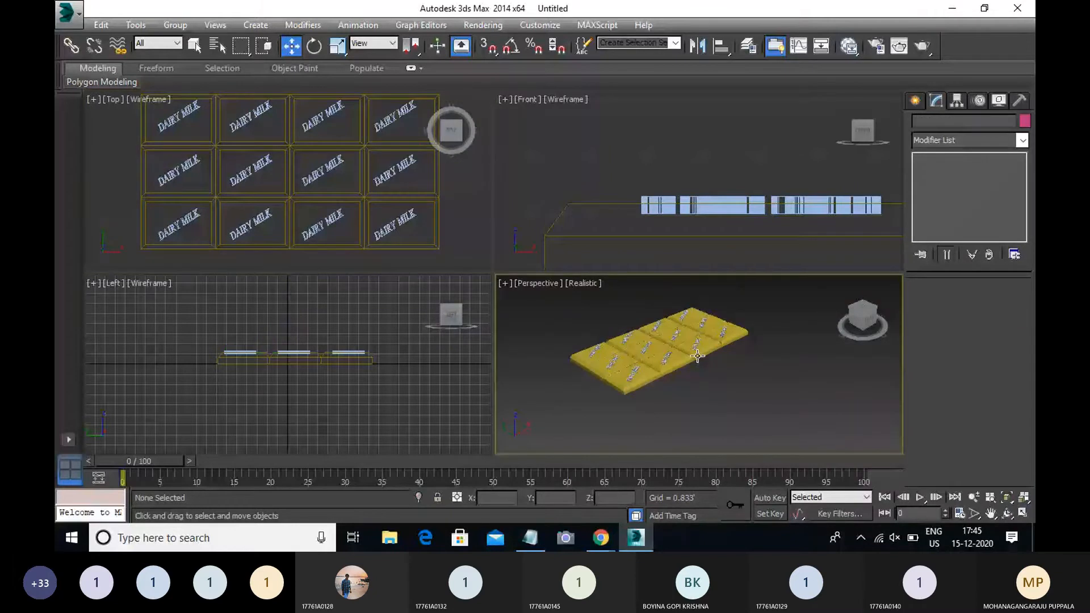
scroll(696, 356, "up", 5)
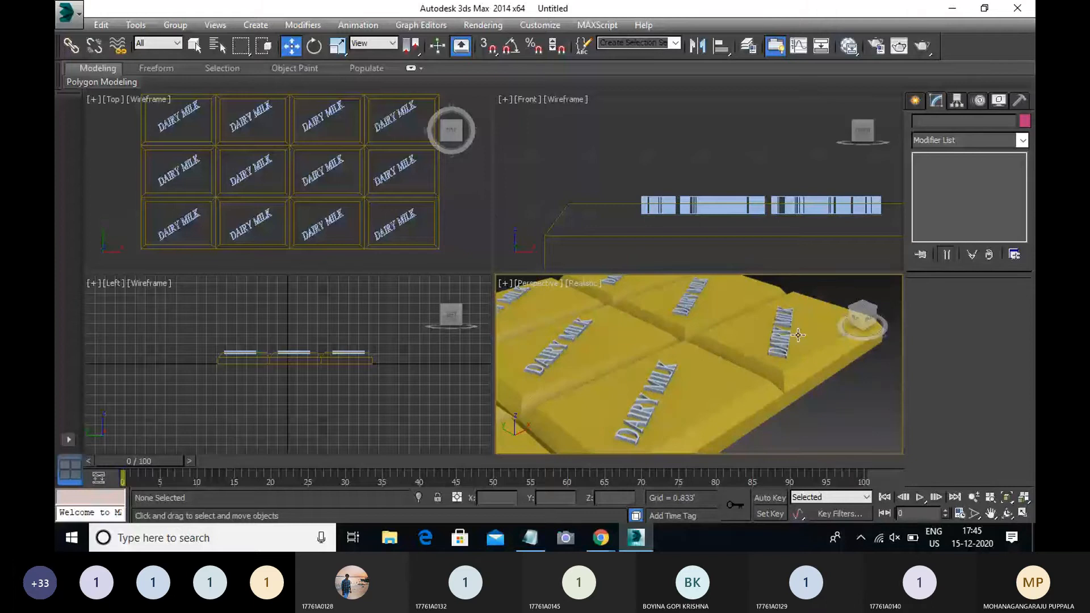
scroll(798, 335, "down", 5)
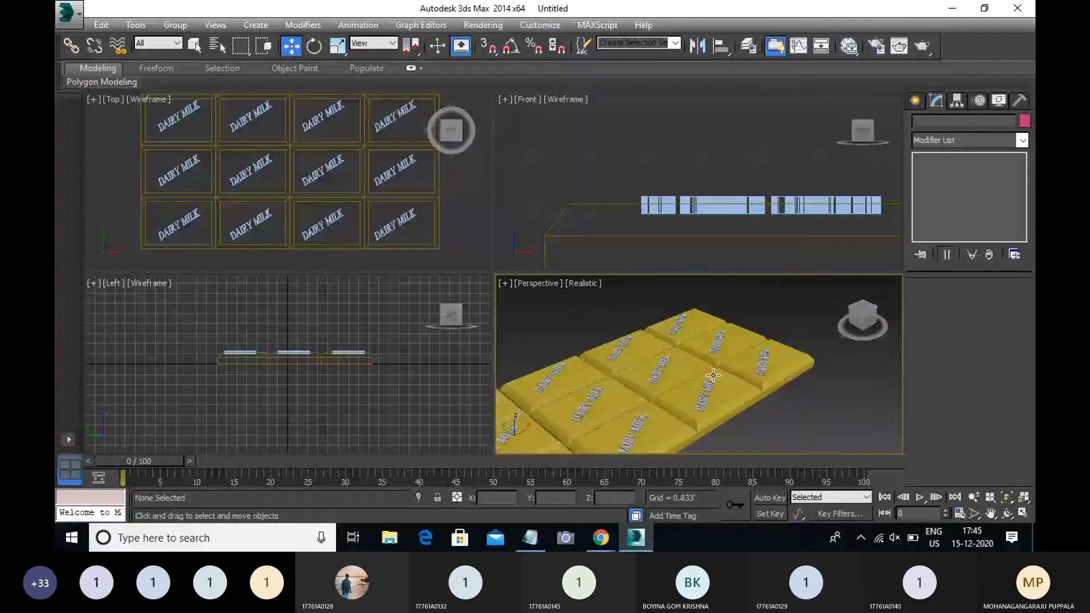
key("alt+w")
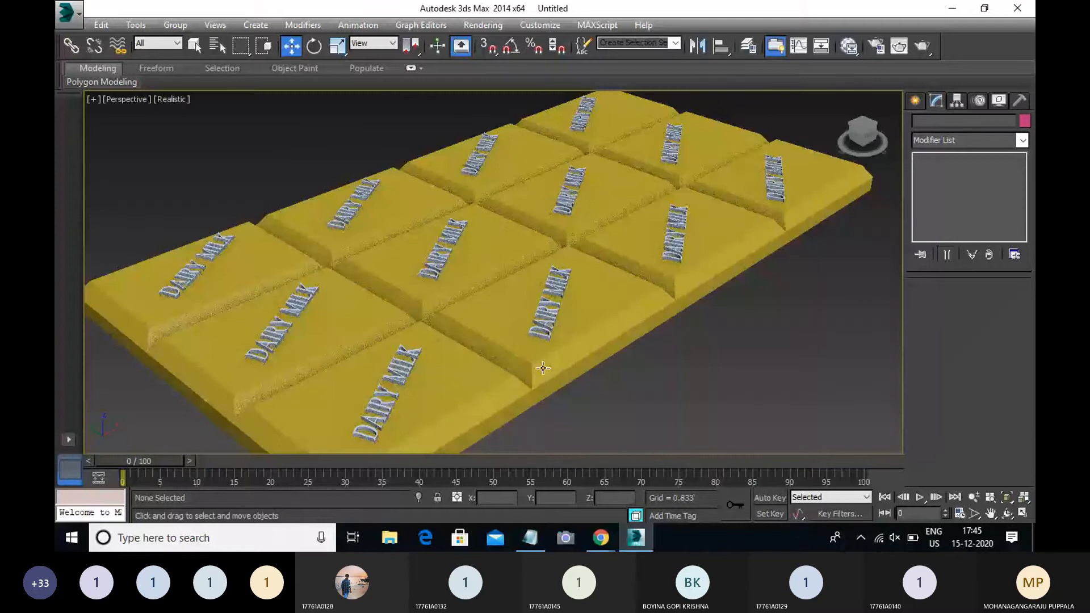
Apply the ProBoolean compound object to the chocolate bar and pick the three DAIRY MILK texts along its nearest short side.
left_click(343, 382)
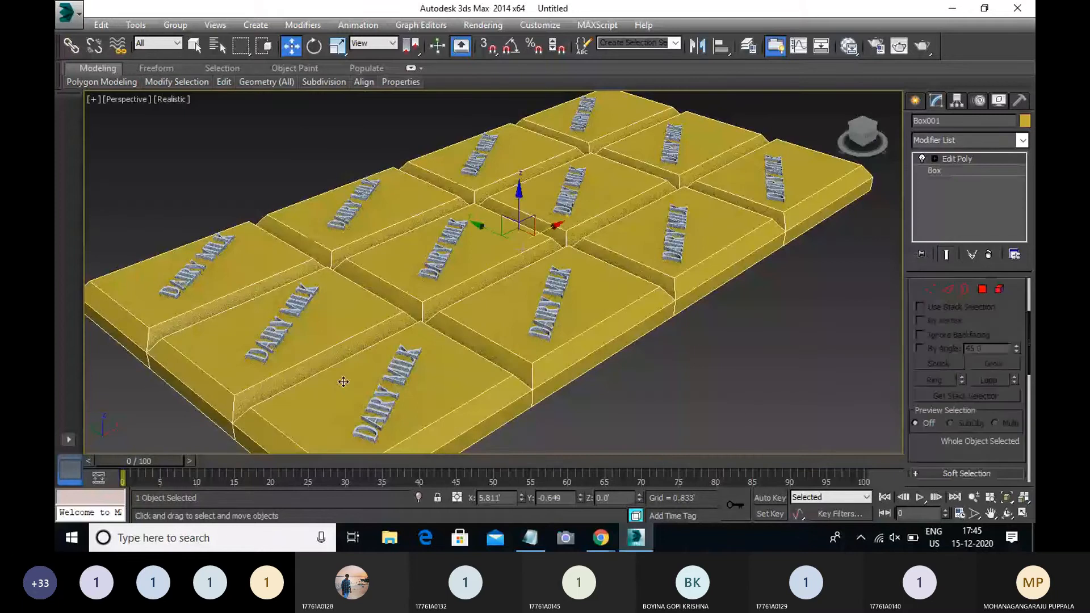
middle_click_drag(343, 382, 378, 371)
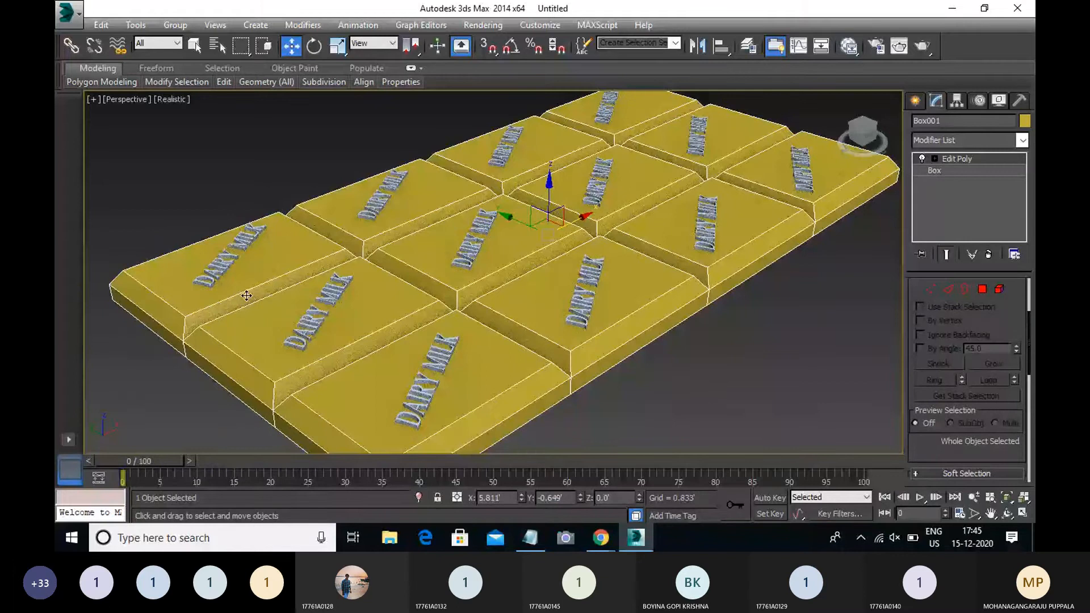
left_click(915, 100)
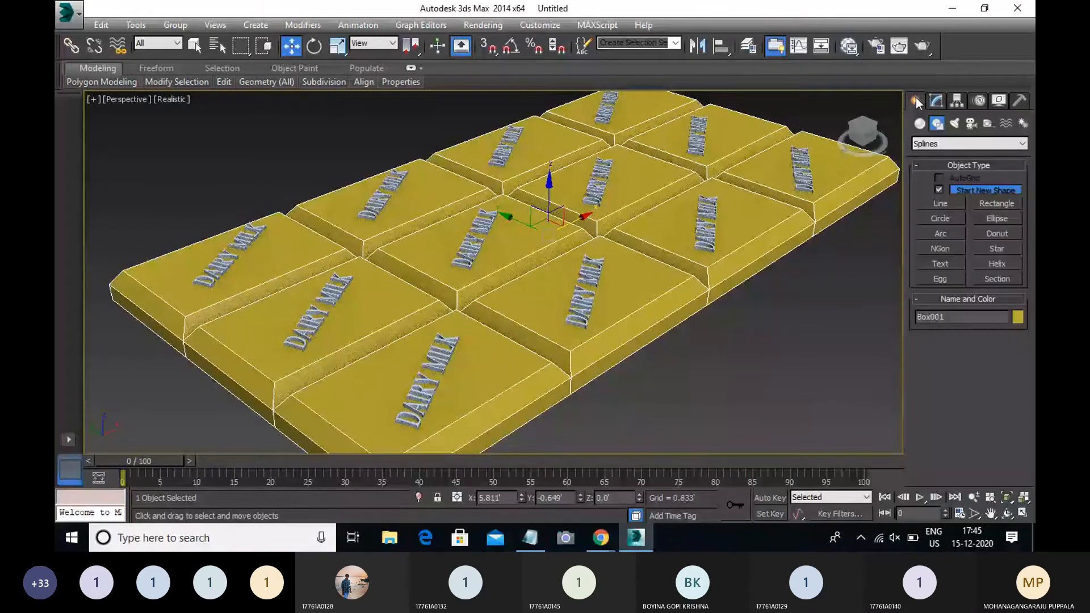
left_click(919, 123)
left_click(926, 144)
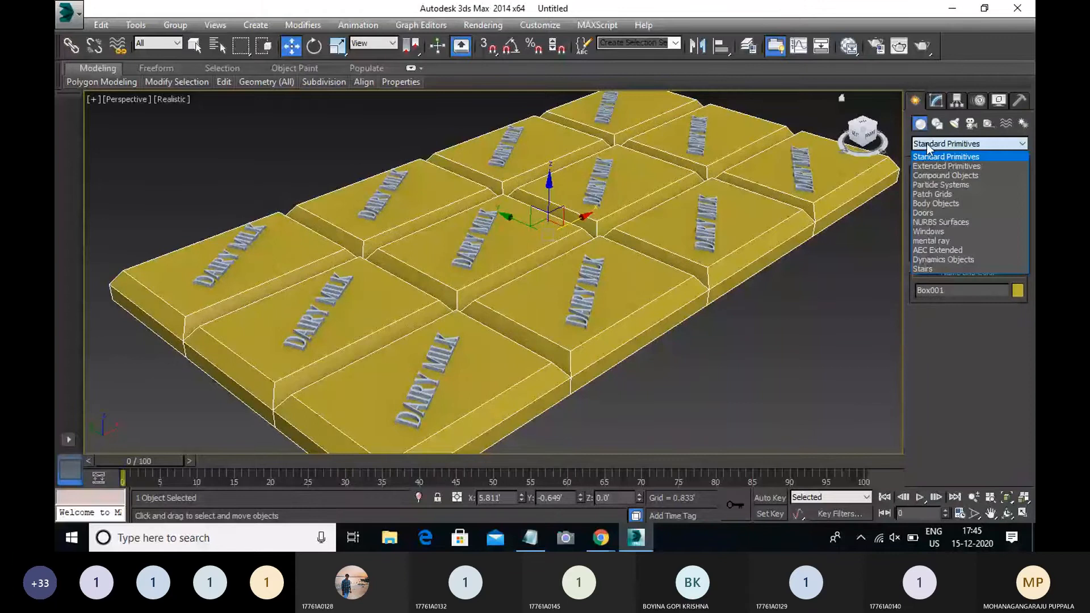
left_click(926, 174)
left_click(926, 173)
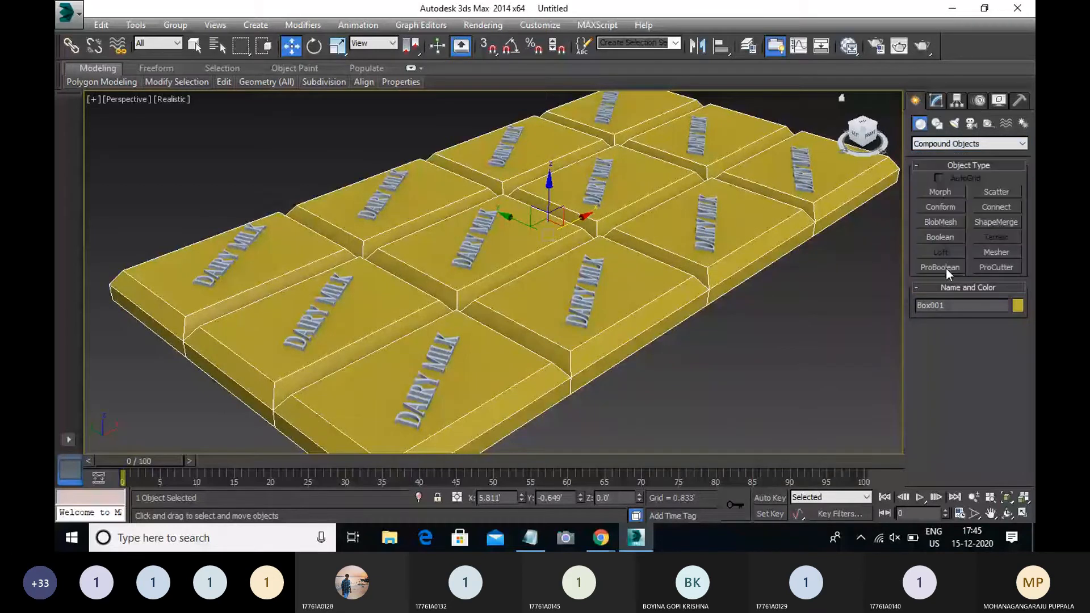
left_click(943, 267)
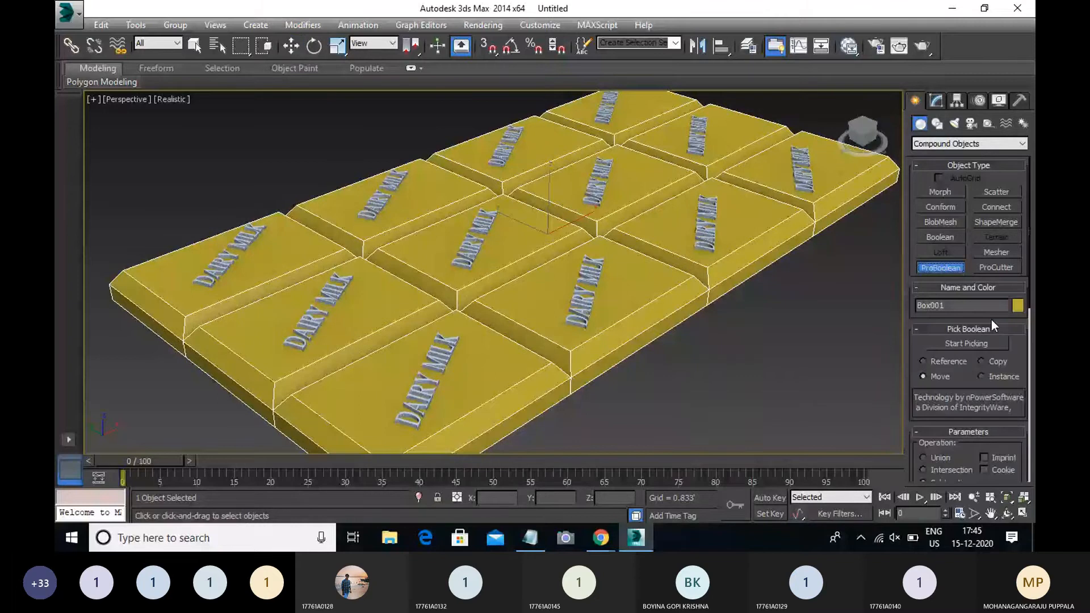
left_click(966, 344)
left_click(427, 381)
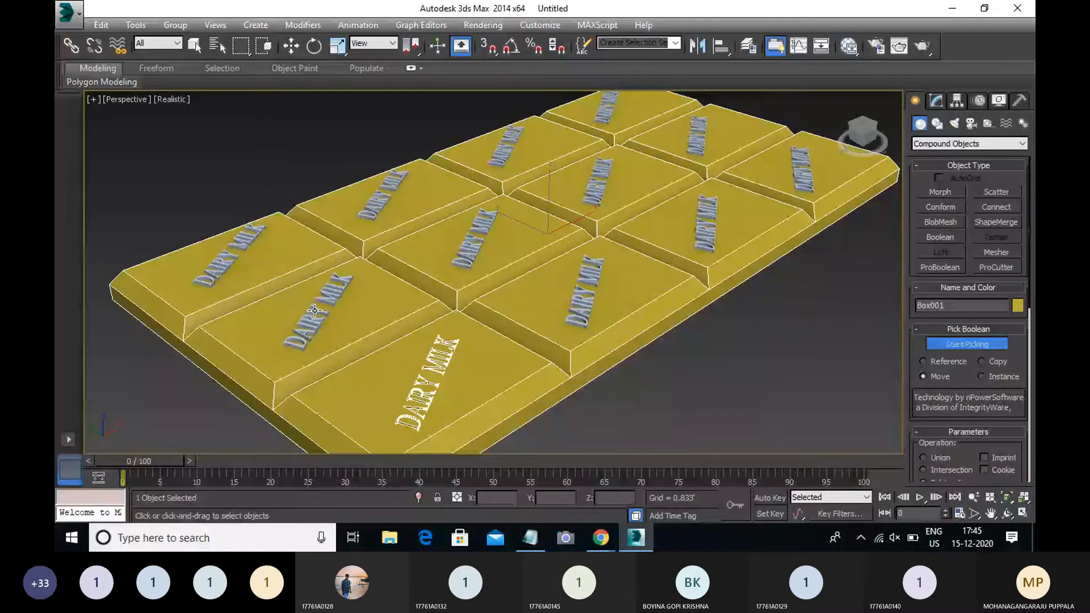
left_click(314, 310)
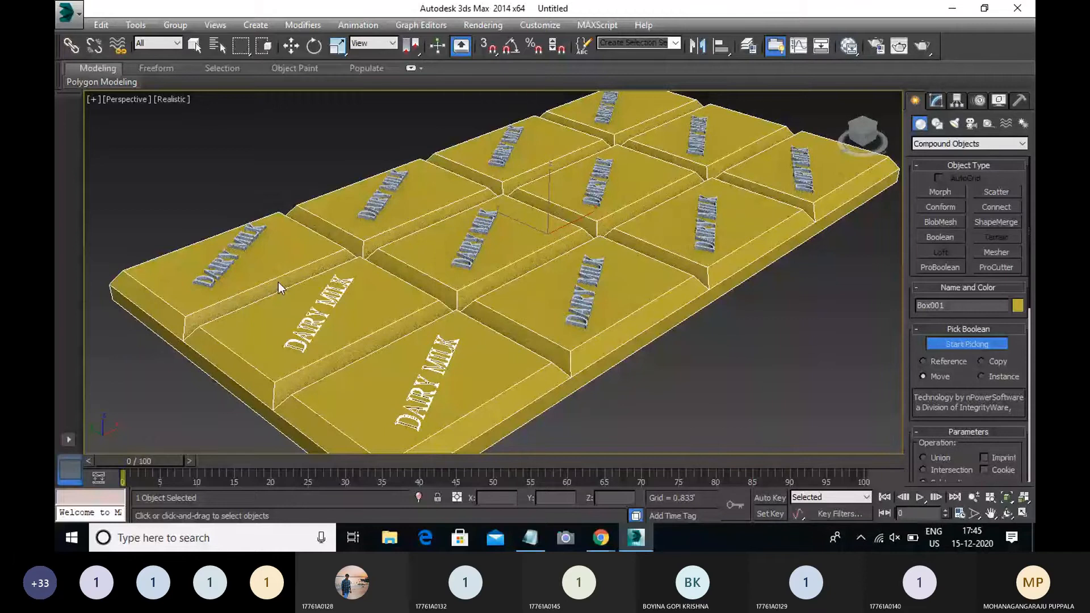
left_click(230, 254)
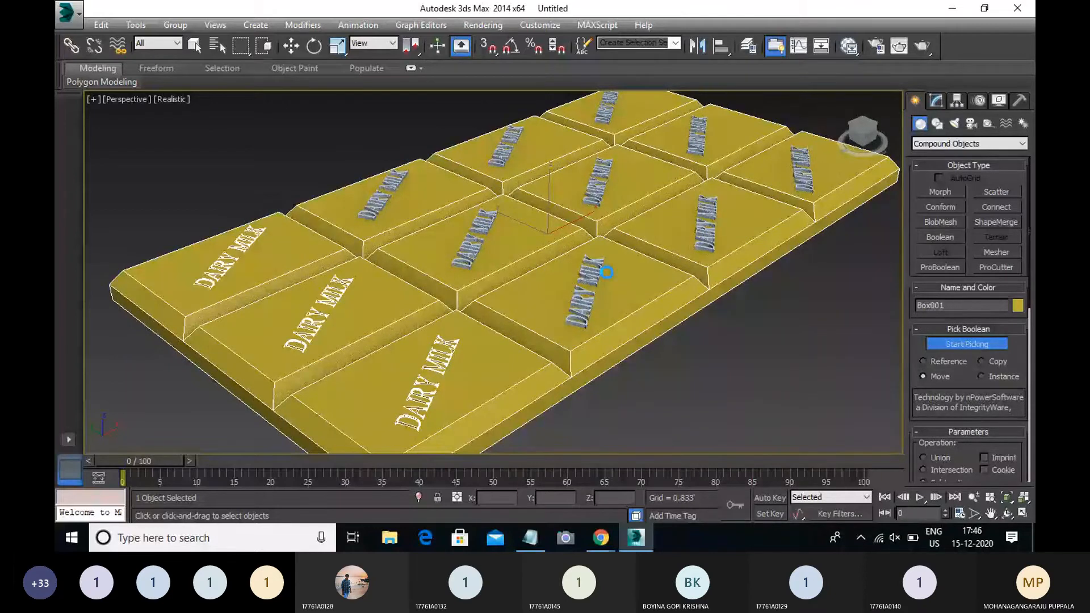
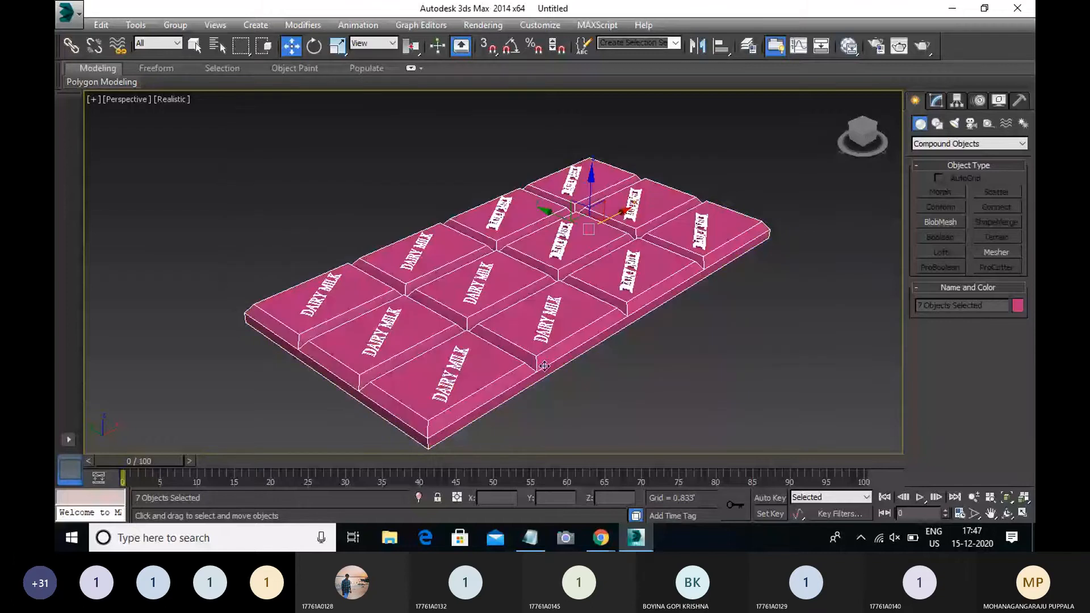
Change the object color of the selected chocolate bar pieces to the dark brown custom color, and clear the selection.
left_click(1017, 305)
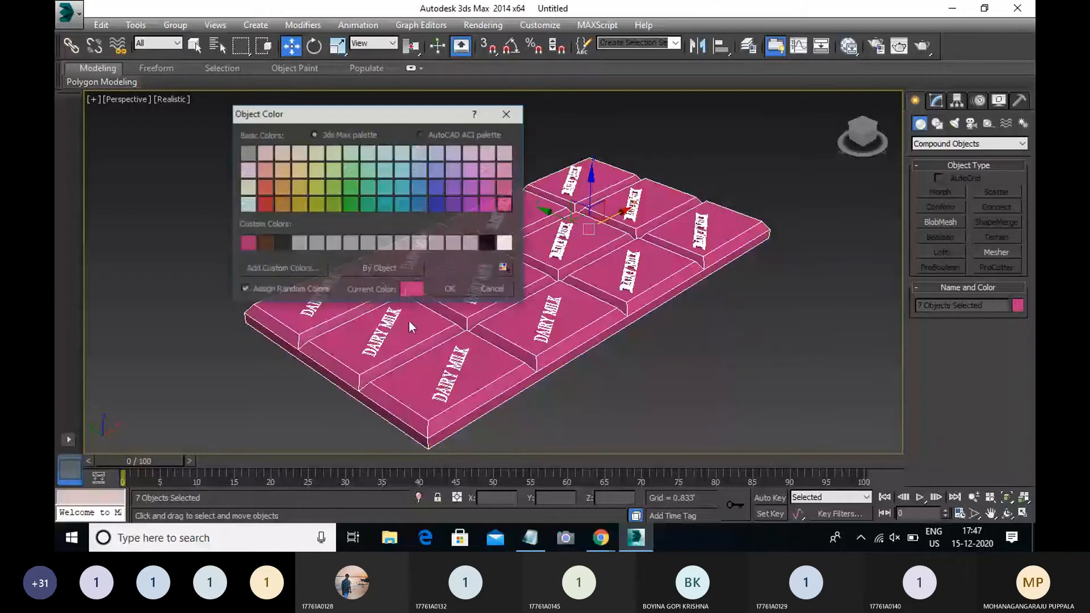
left_click(264, 245)
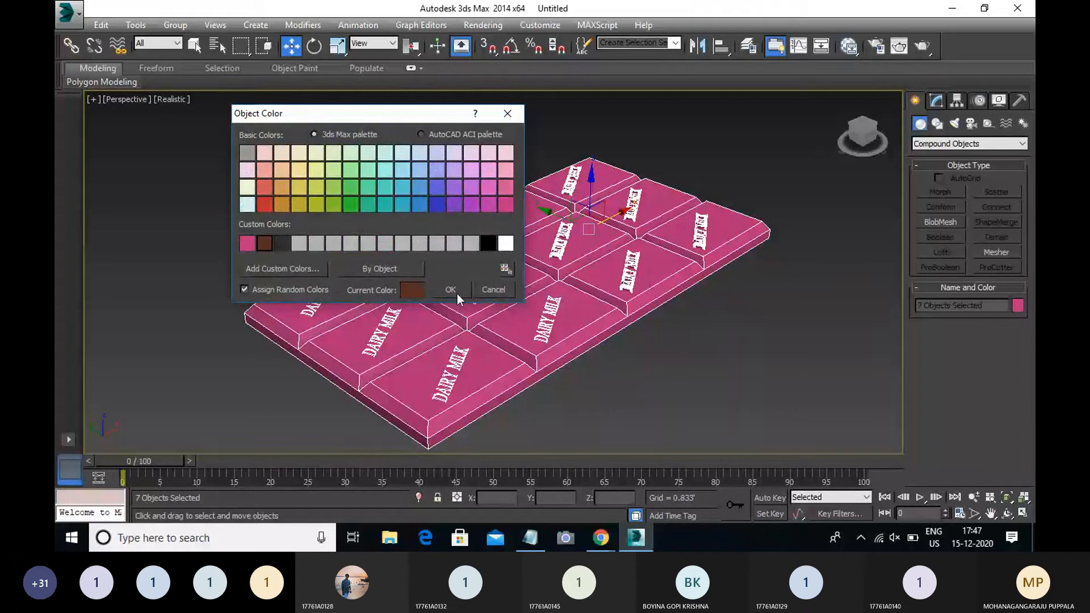
left_click(457, 293)
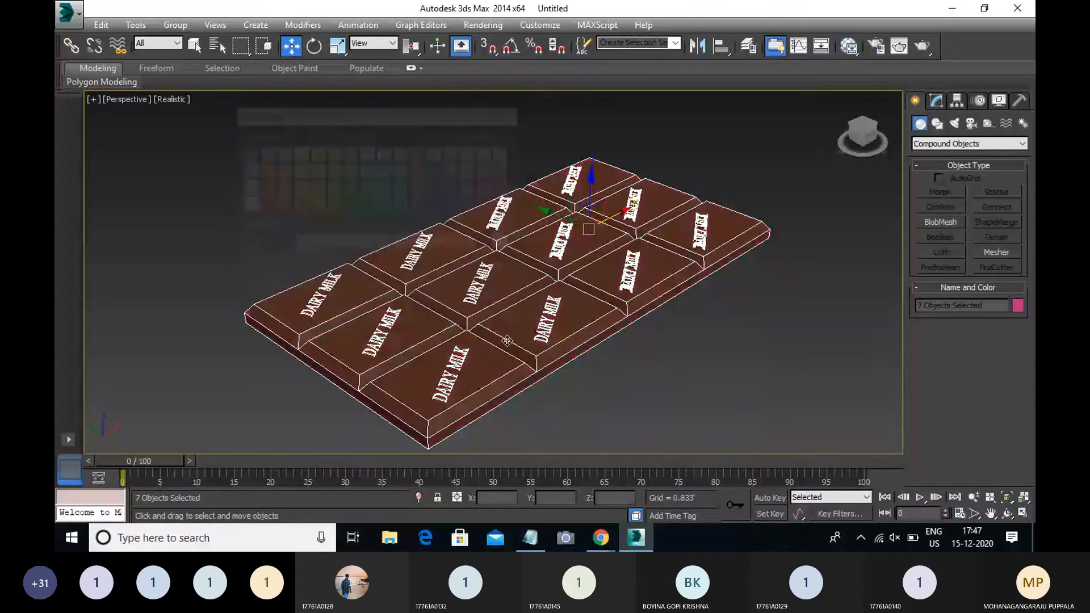
left_click(666, 369)
Examine the engraved DAIRY MILK lettering and the grooves of the brown chocolate bar from several angles and close up.
middle_click_drag(666, 369, 144, 408, "alt")
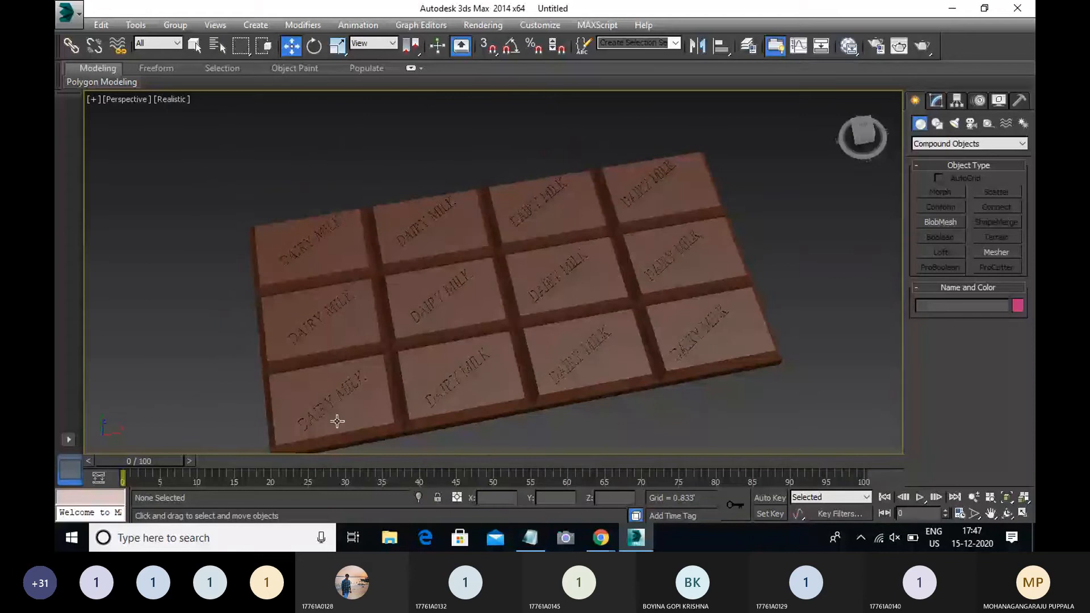
middle_click_drag(337, 421, 574, 344, "alt")
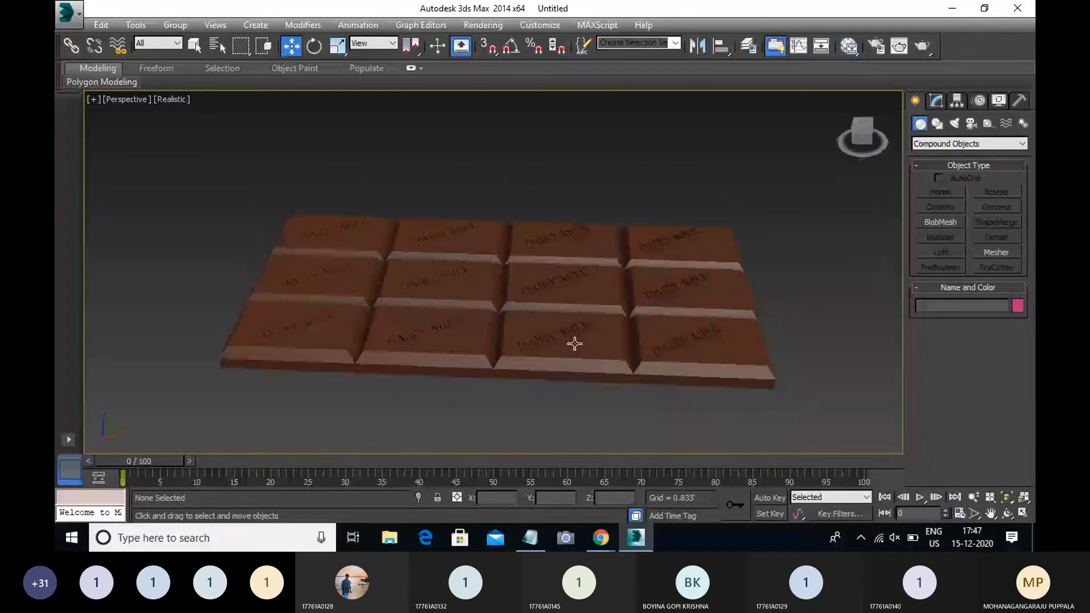
middle_click_drag(575, 343, 615, 351, "alt")
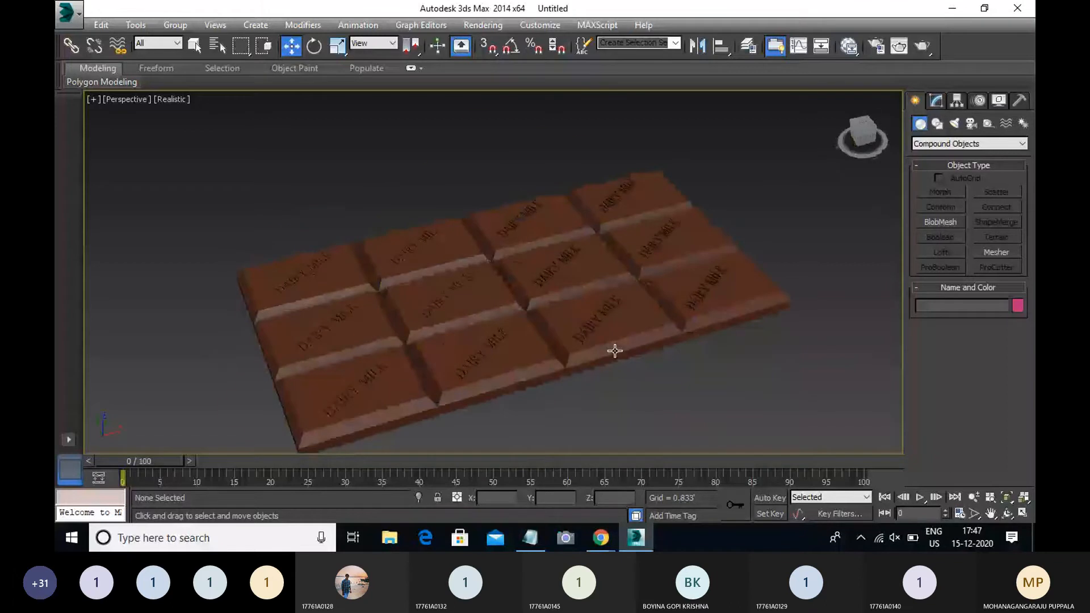
middle_click_drag(615, 351, 421, 361, "alt")
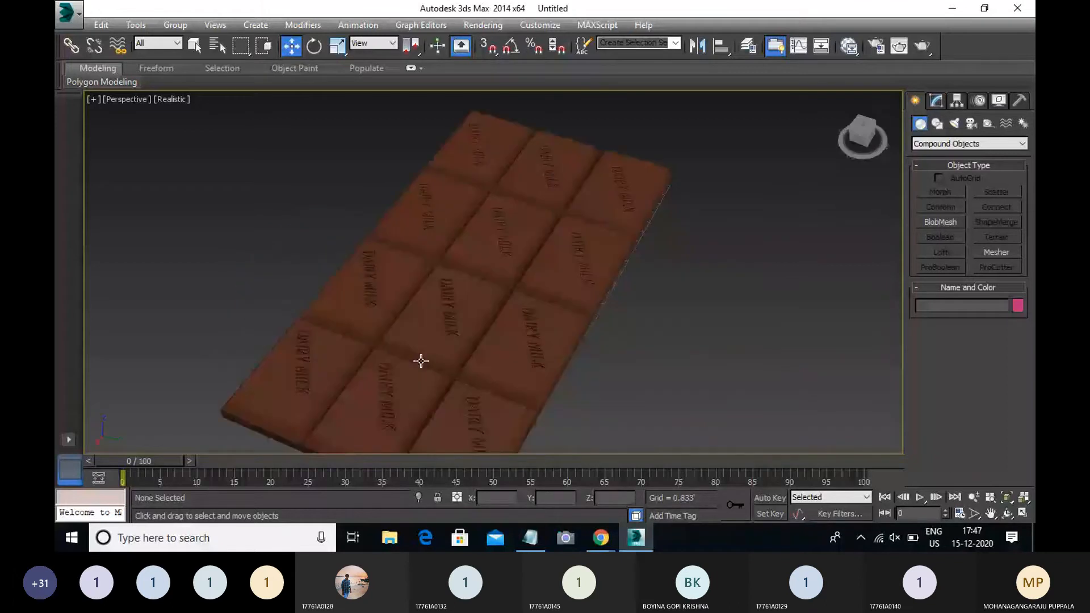
scroll(420, 361, "up", 5)
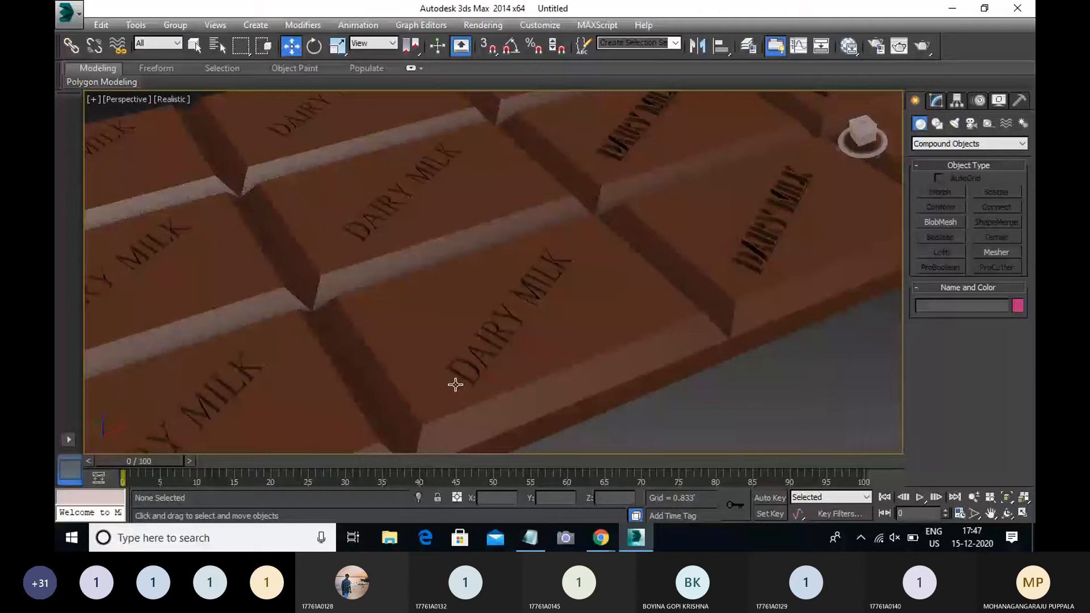
scroll(455, 384, "up", 4)
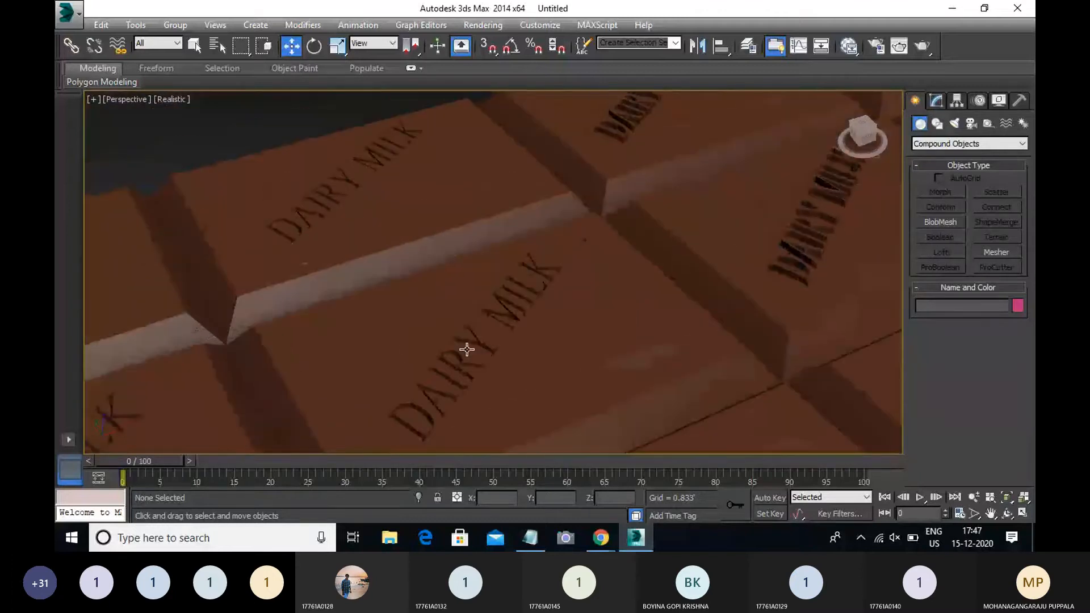
middle_click_drag(467, 349, 488, 382)
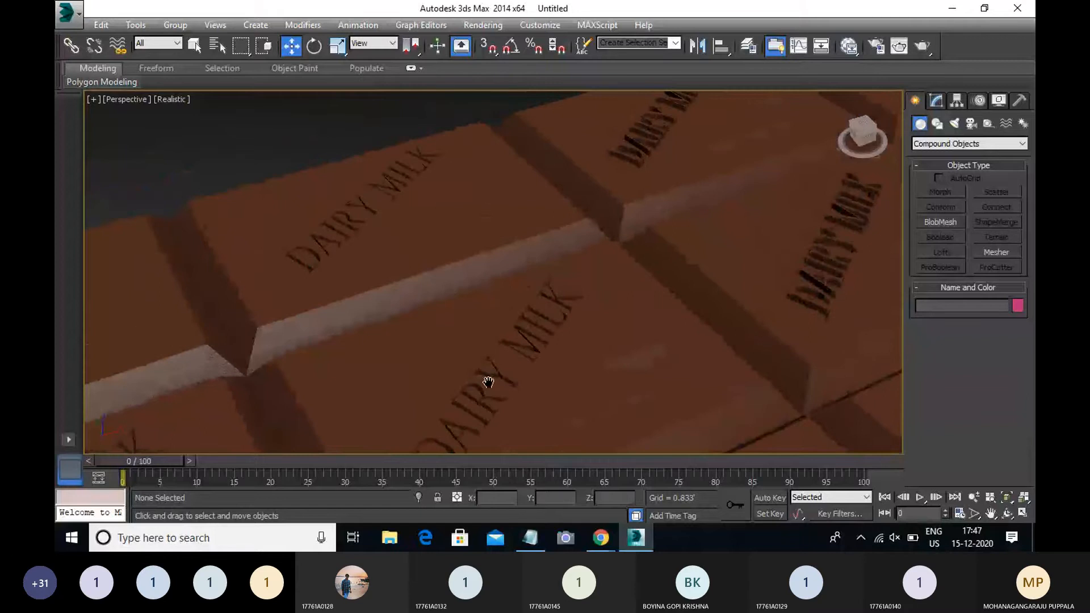
scroll(488, 382, "down", 4)
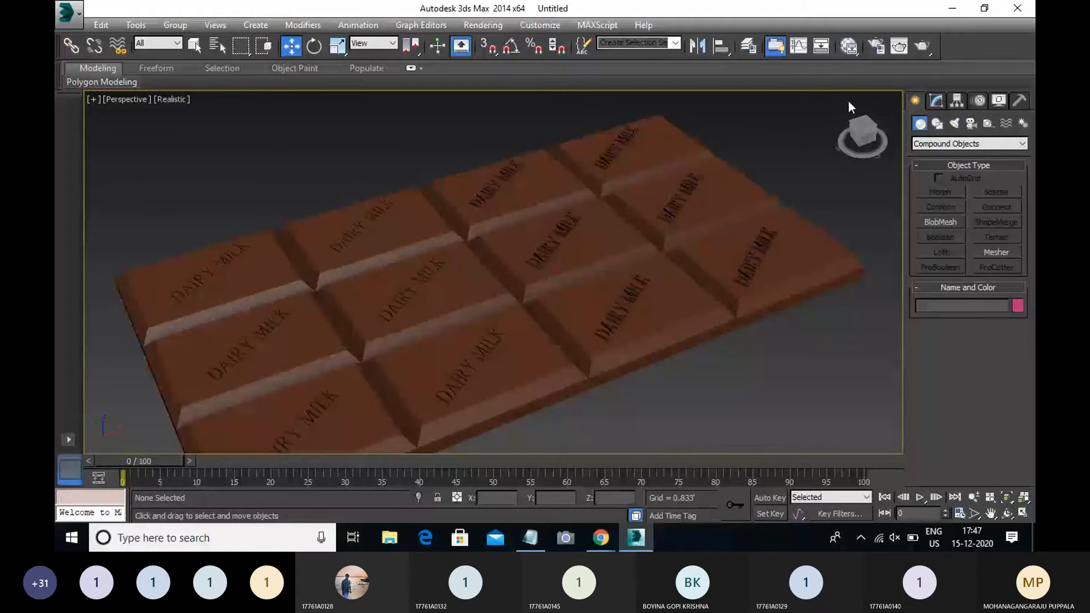
Create a flat box beside the chocolate bar, about 10' long, 23.6' wide and 0.3' high.
scroll(848, 100, "down", 5)
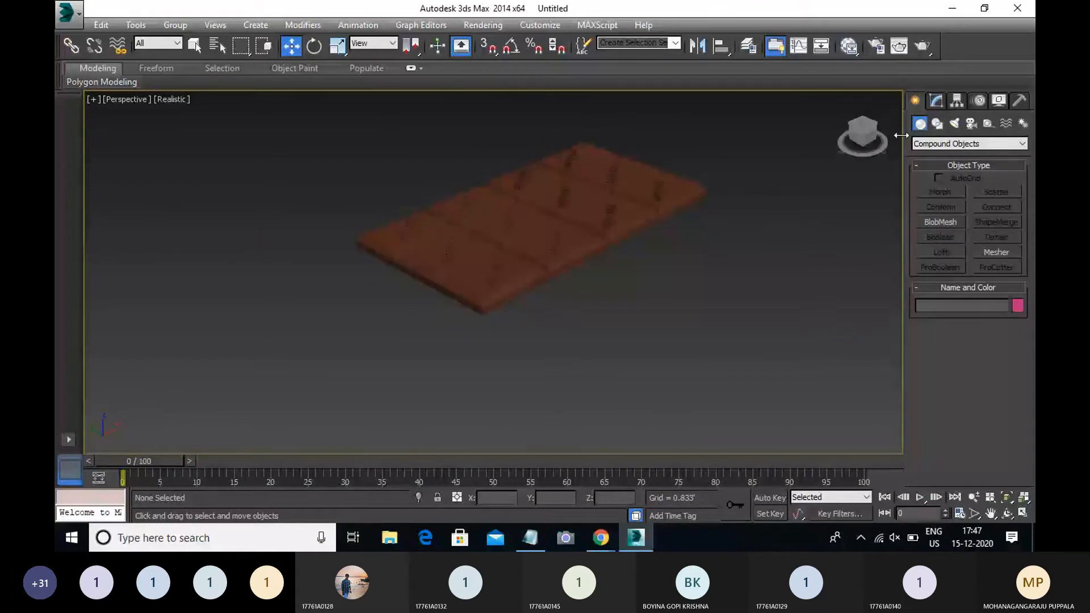
middle_click_drag(664, 245, 608, 242)
left_click_drag(403, 345, 761, 263)
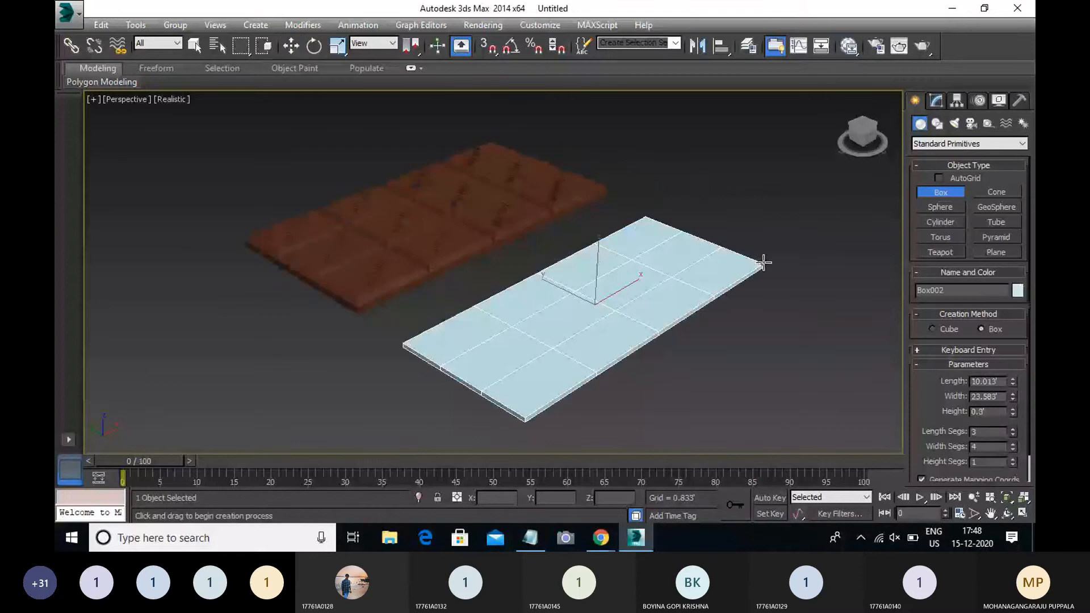
Set the new box to 3 length segments and 1 width segment.
left_click(1013, 434)
left_click(1013, 430)
left_click(1013, 431)
left_click(1012, 448)
left_click(1012, 449)
left_click(1012, 448)
Add an Edit Poly modifier to the new box and switch to polygon-level editing.
middle_click_drag(641, 353, 544, 353)
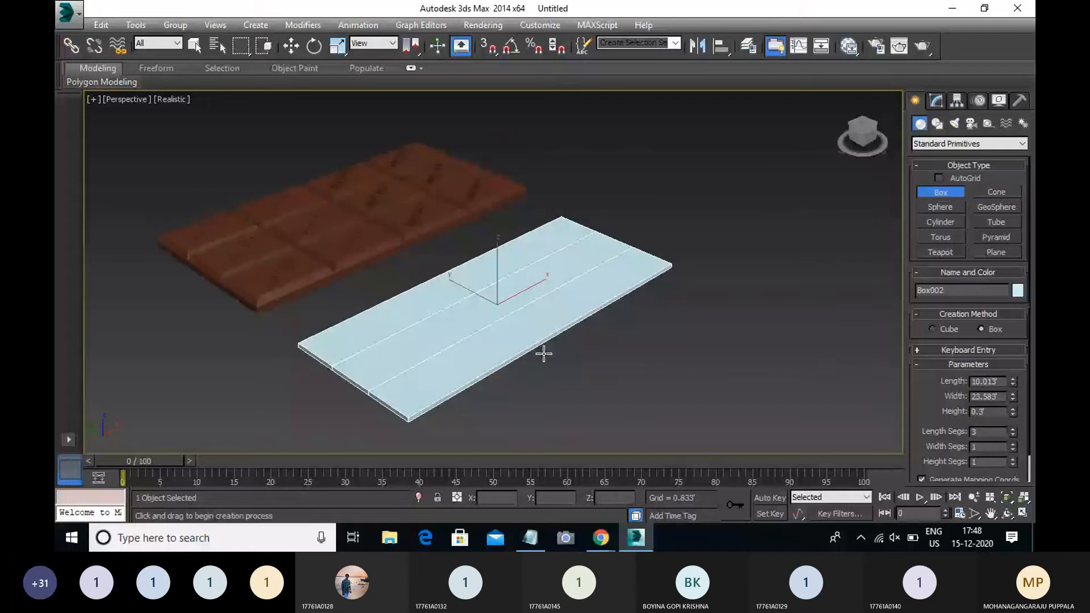
left_click(936, 101)
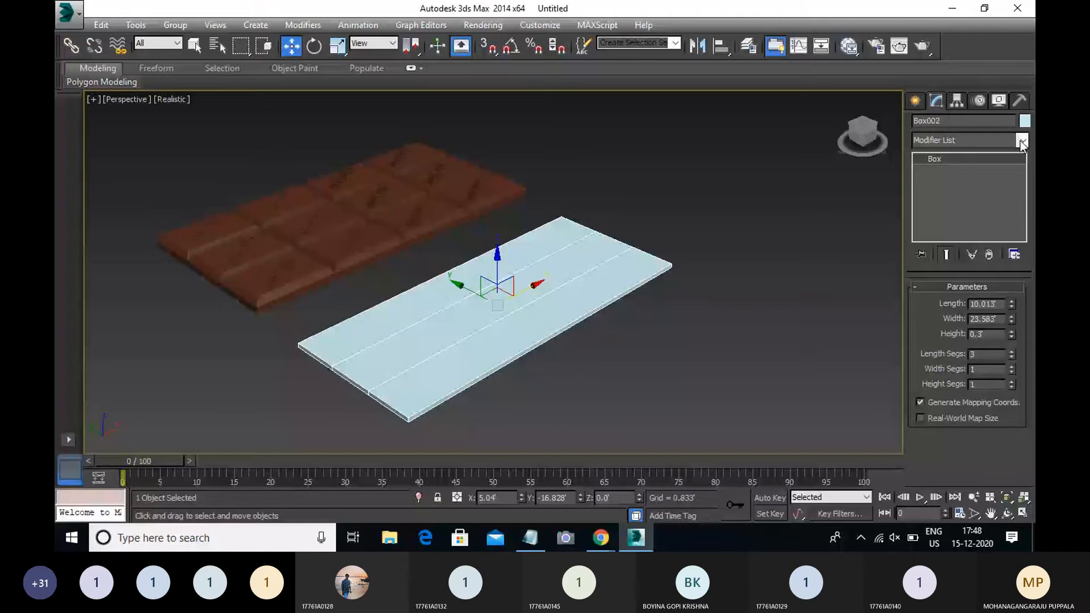
left_click(1022, 140)
left_click(982, 305)
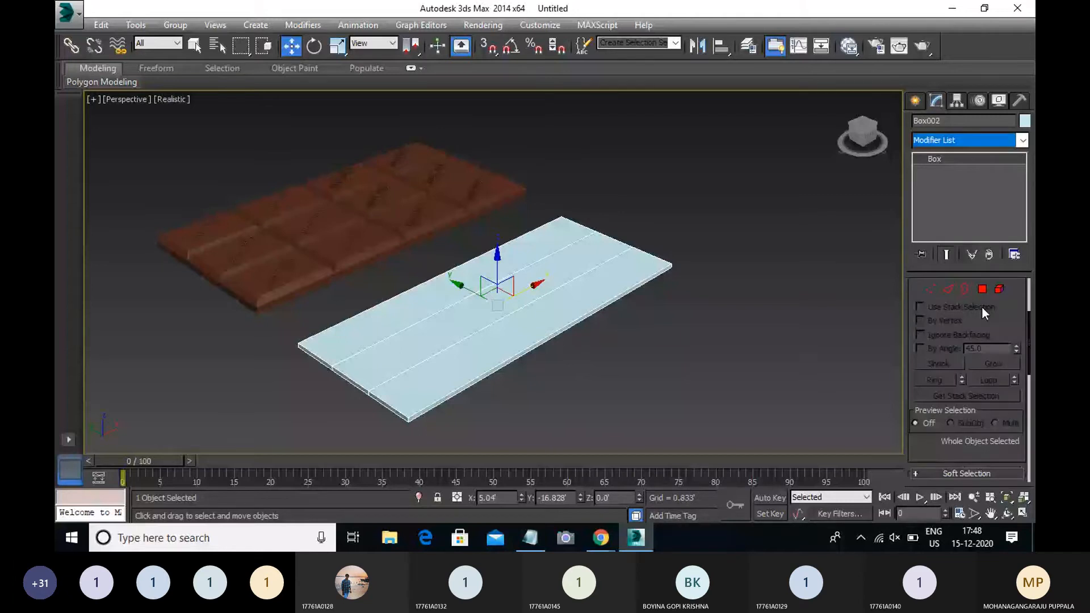
left_click(981, 289)
Bevel the three top polygons of the new box by polygon, with a height of about 0.2' and an outline of about -0.06'.
left_click(420, 305)
left_click(443, 330, "ctrl")
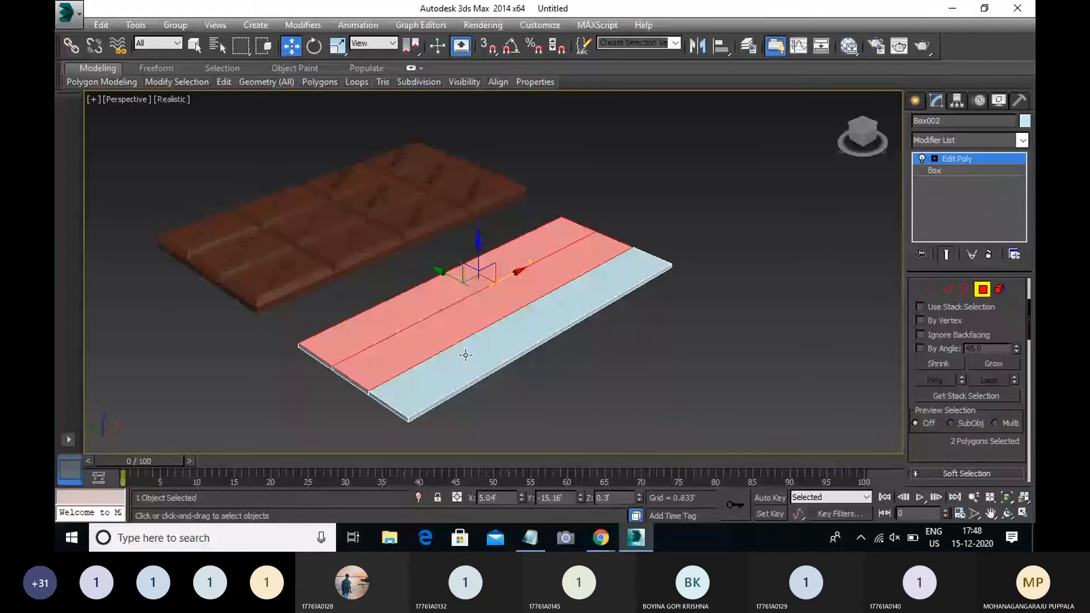
left_click(465, 355, "ctrl")
scroll(959, 343, "down", 5)
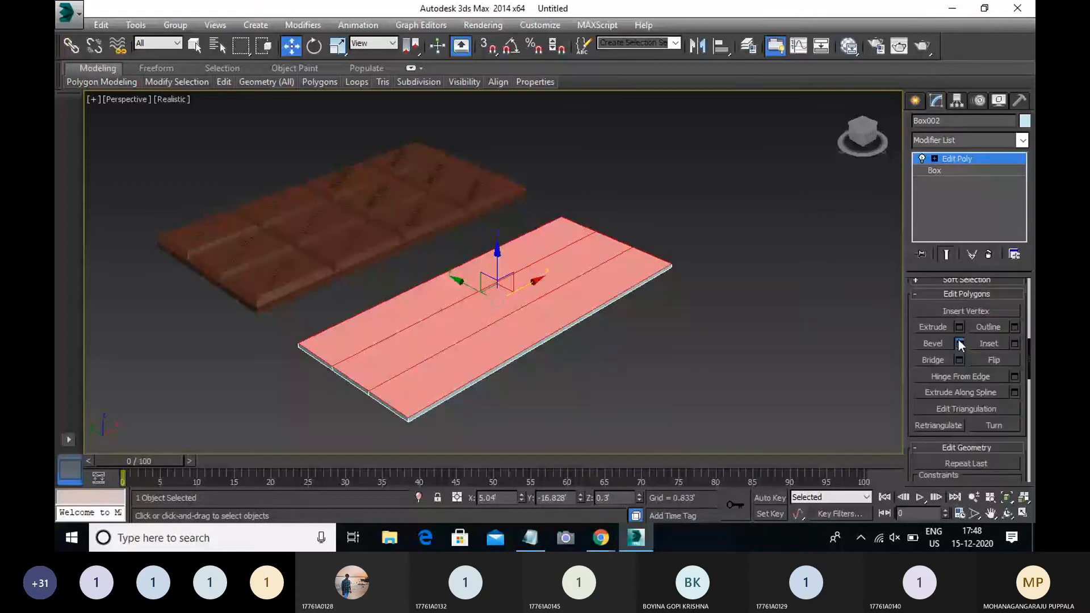
left_click(958, 343)
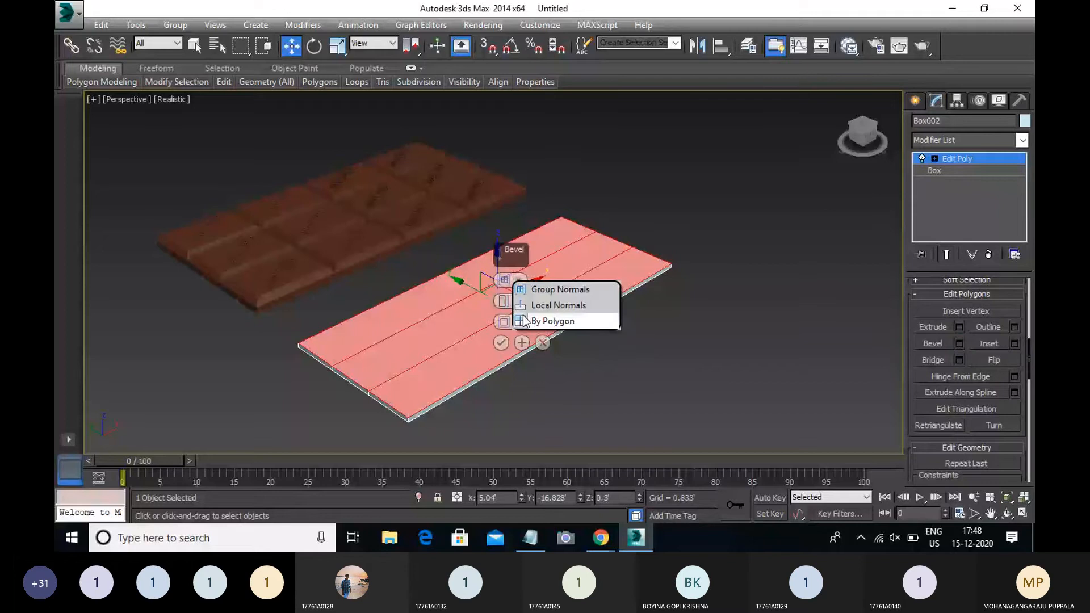
left_click(545, 321)
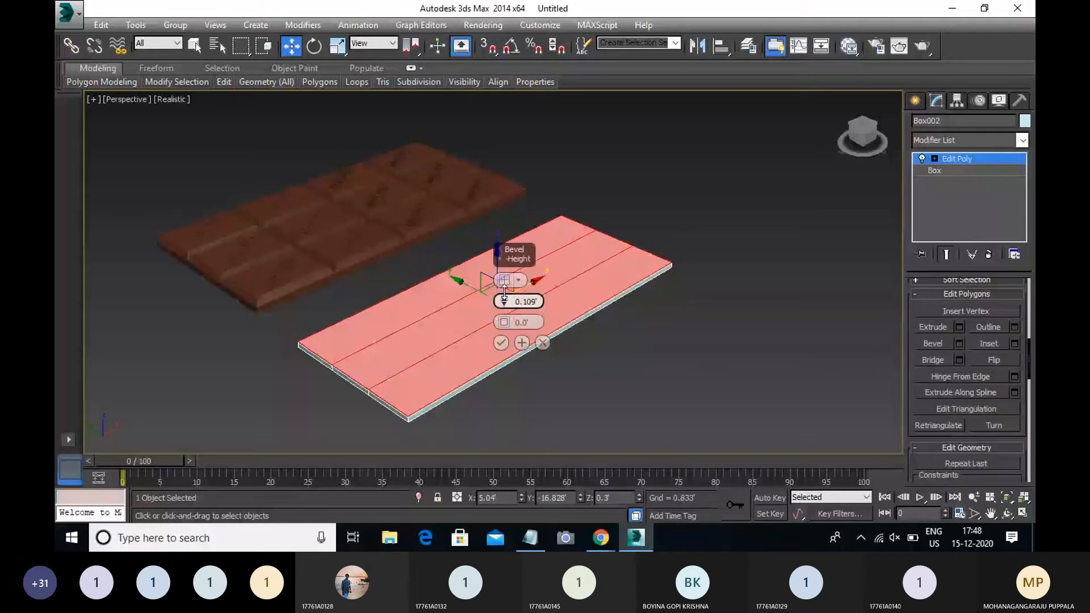
left_click_drag(504, 292, 504, 284)
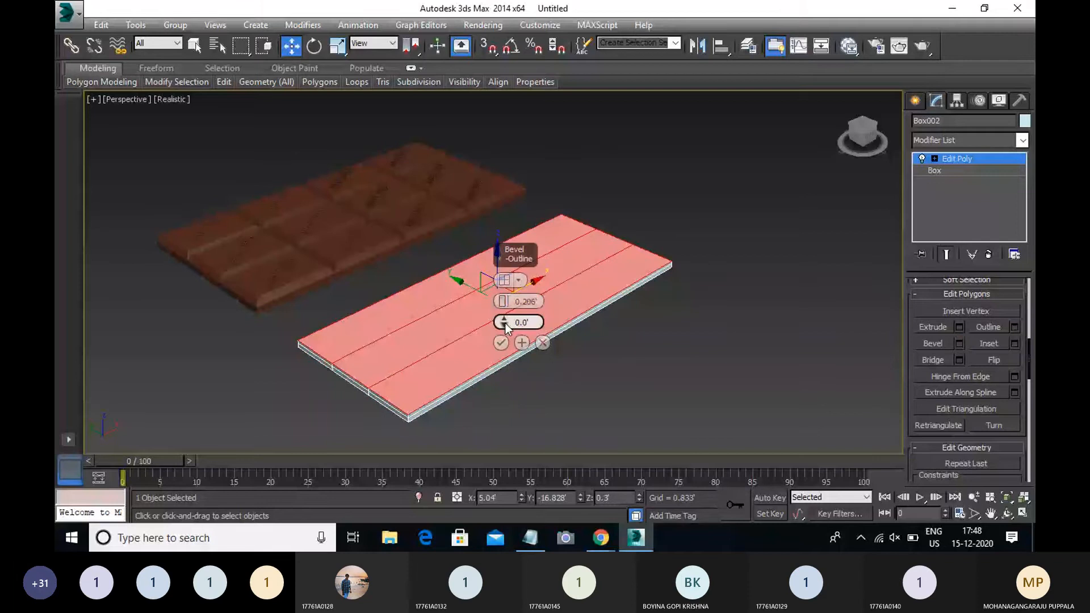
left_click_drag(505, 322, 504, 324)
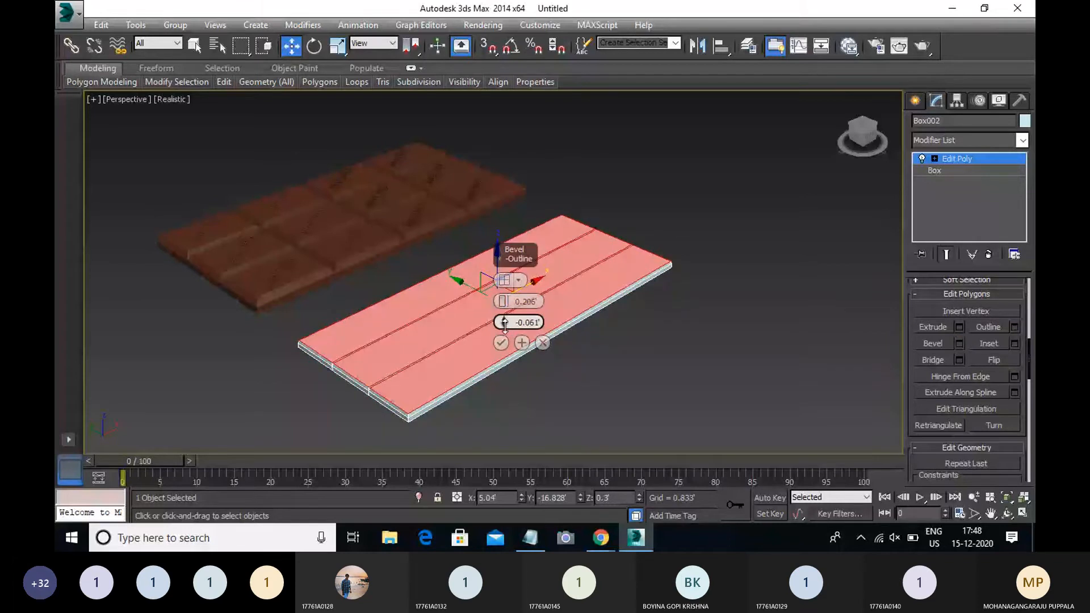
left_click(500, 343)
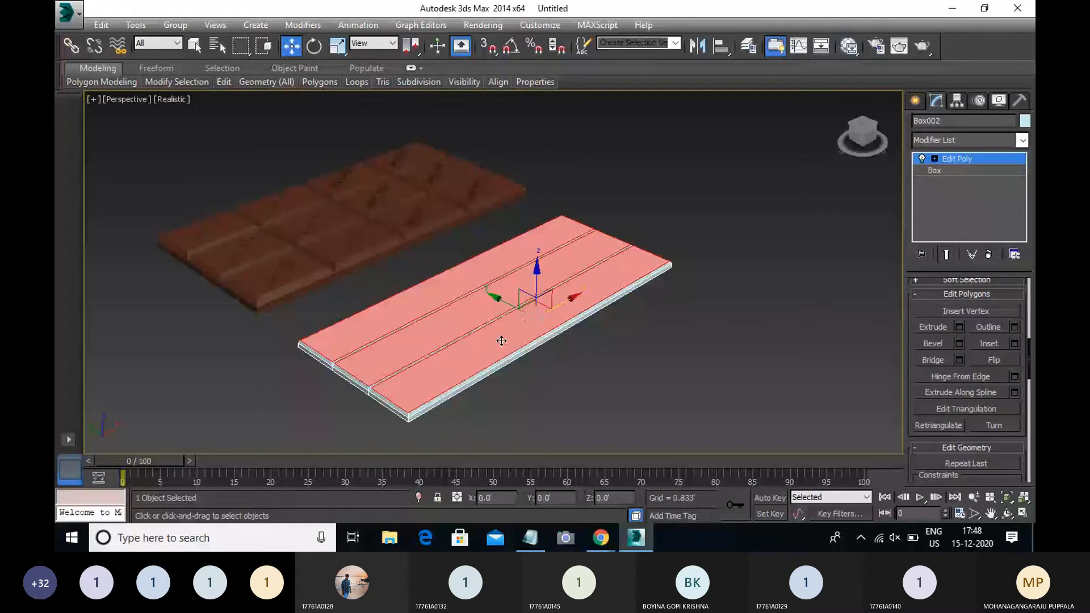
Create a text shape reading KITKAT in italic Times New Roman, size 8.333', beside the pale box.
left_click(732, 236)
left_click(915, 101)
left_click(937, 123)
left_click(940, 264)
left_click_drag(985, 475, 796, 477)
type("KITKQAT")
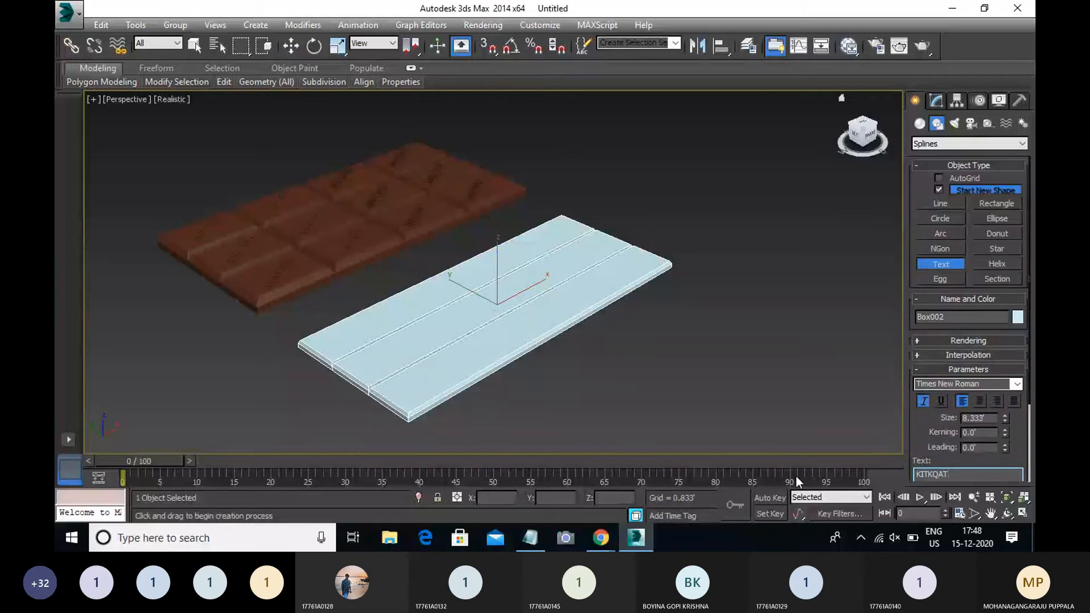
key("BackSpace")
key("BackSpace")
key("BackSpace")
type("AT")
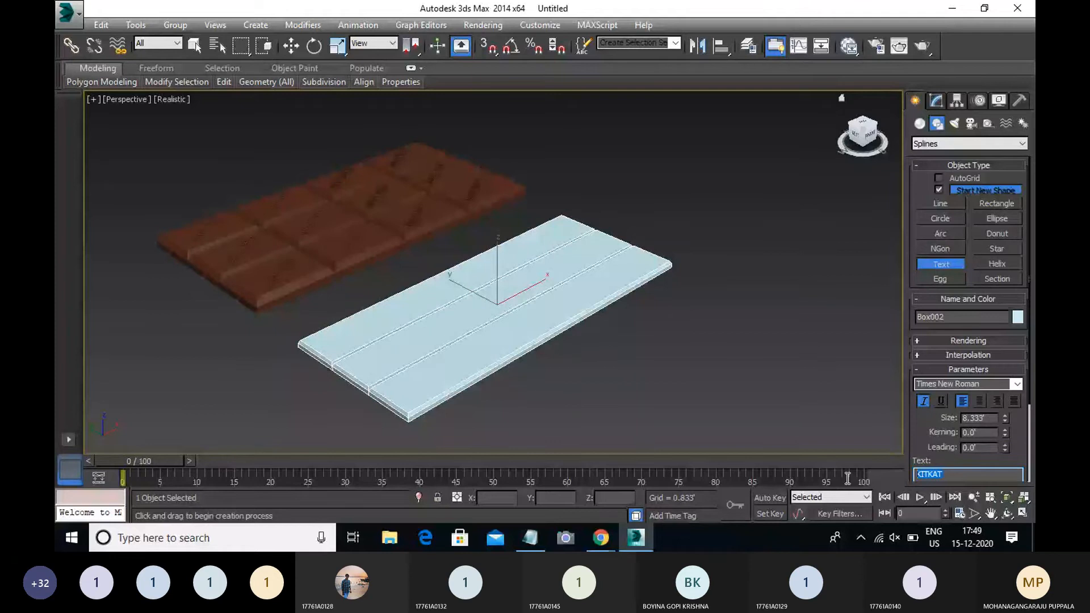
left_click(658, 390)
key("w")
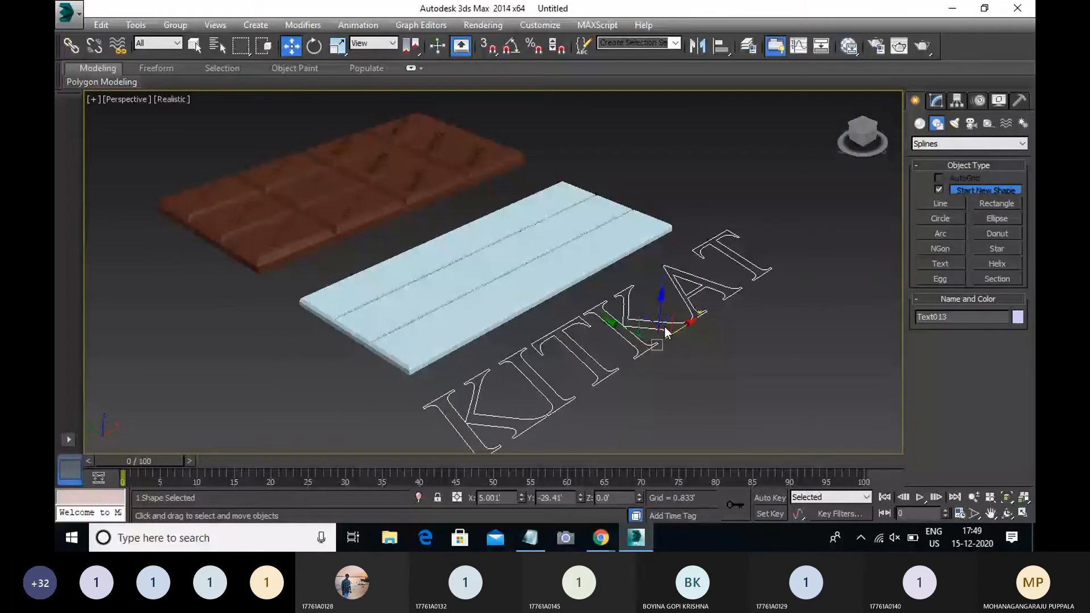
Scale the KITKAT text down uniformly so it fits within one strip of the bar.
key("r")
left_click_drag(666, 332, 703, 364)
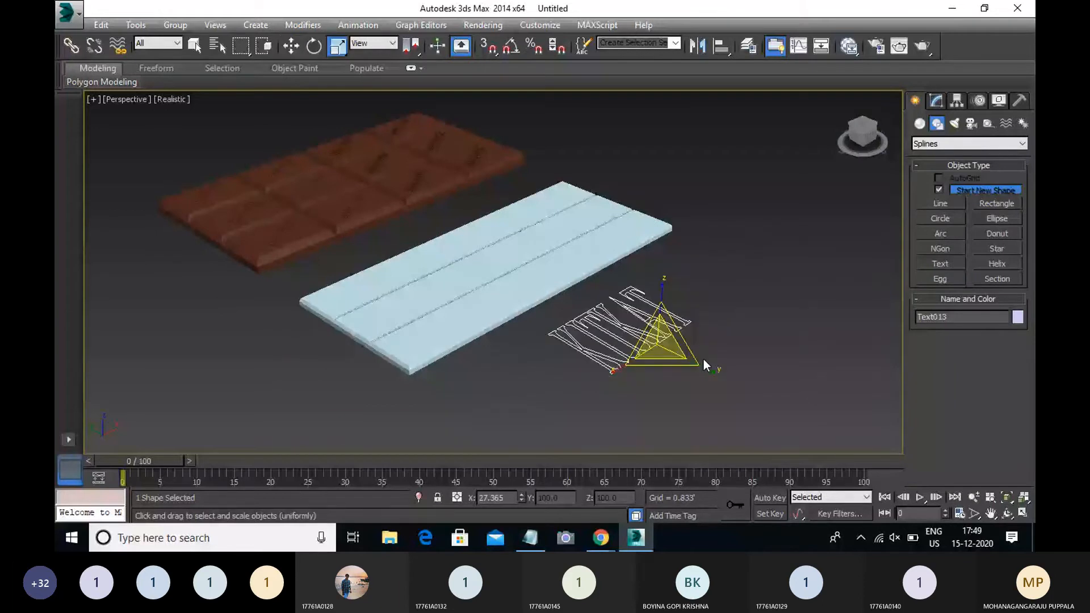
key("ctrl+z")
key("w")
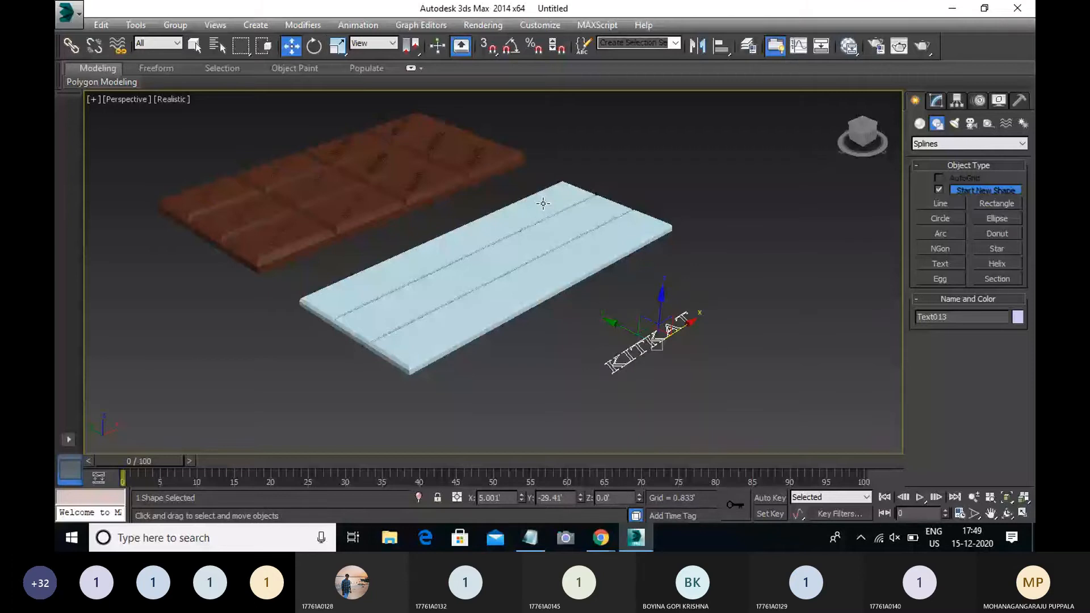
Move the KITKAT text onto the rear strip of the pale bar and raise it to about Z 0.438', near the top surface.
key("alt+w")
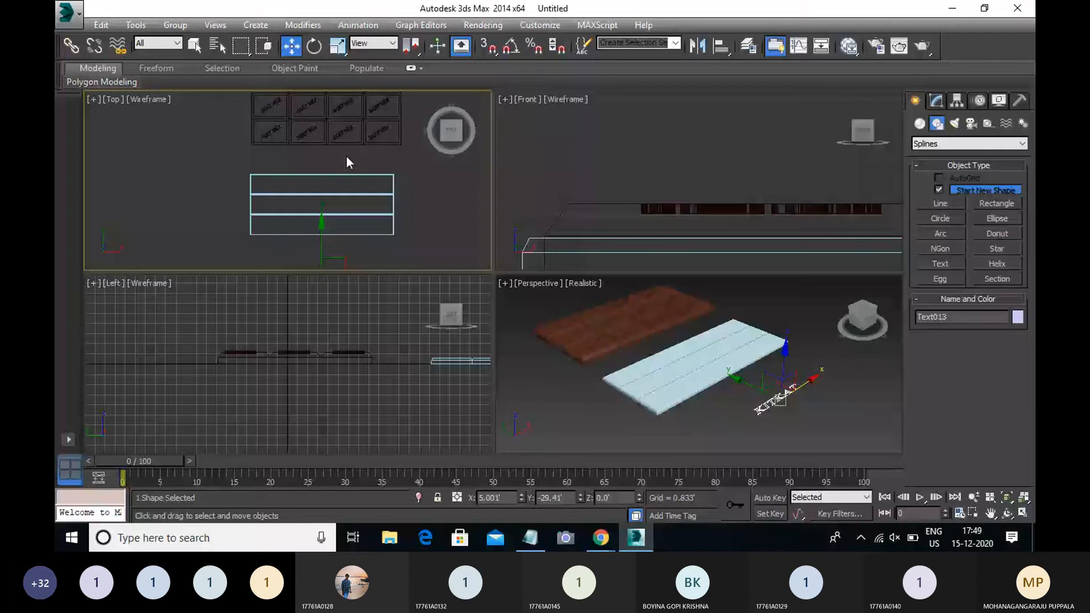
key("ctrl+z")
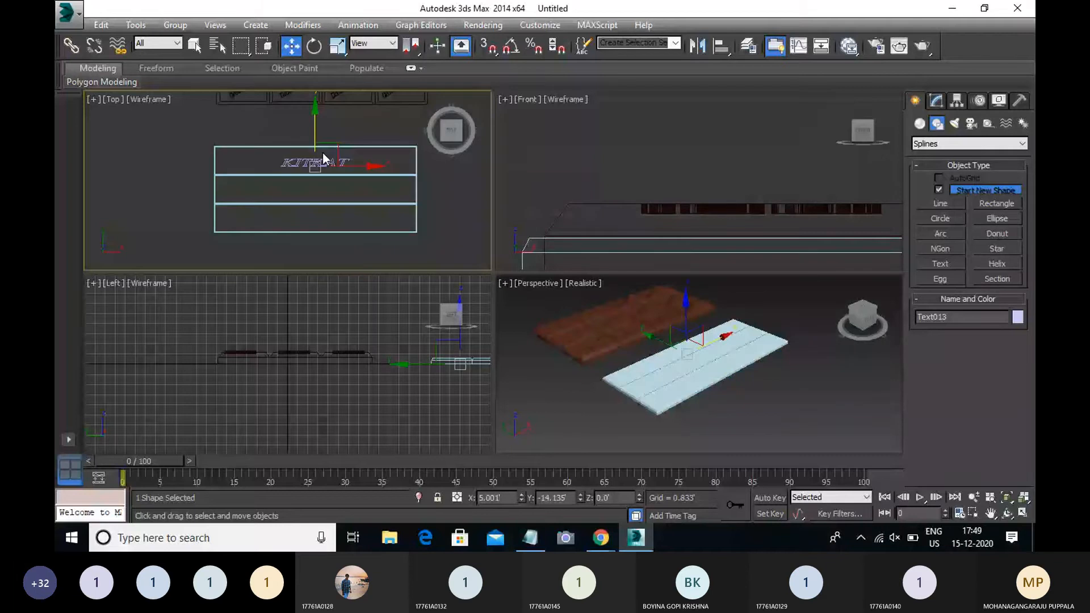
left_click_drag(322, 152, 322, 151)
scroll(698, 369, "up", 1)
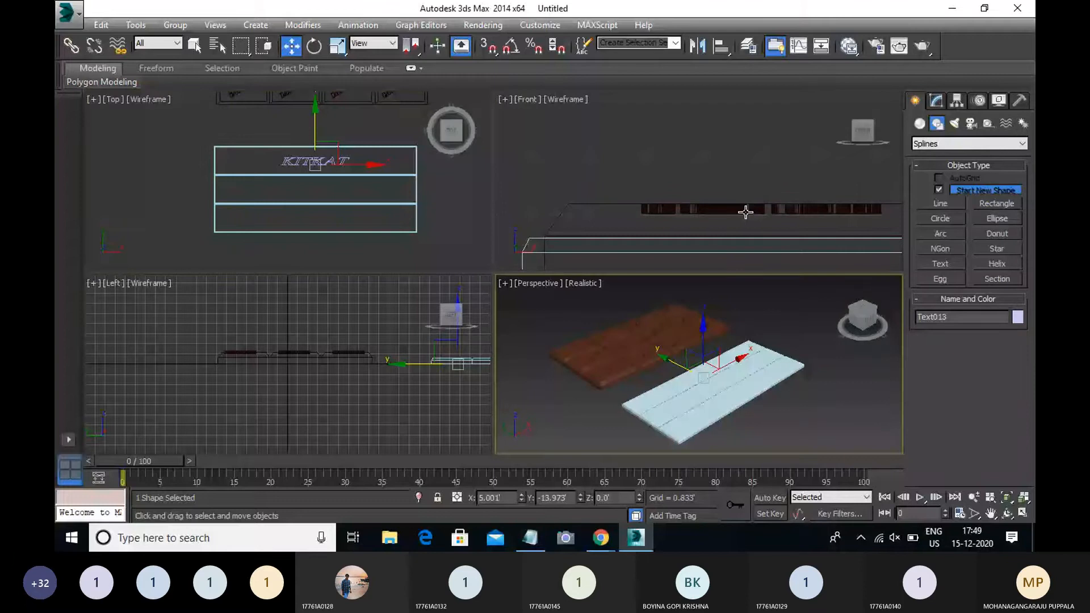
scroll(744, 196, "up", 2)
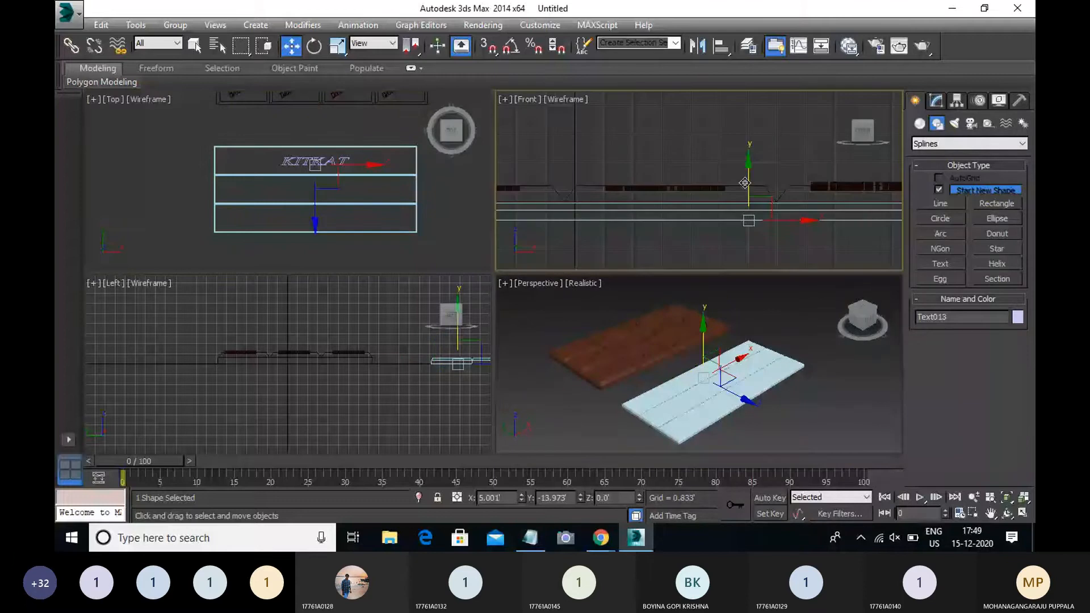
left_click_drag(745, 182, 745, 176)
middle_click_drag(744, 176, 751, 227)
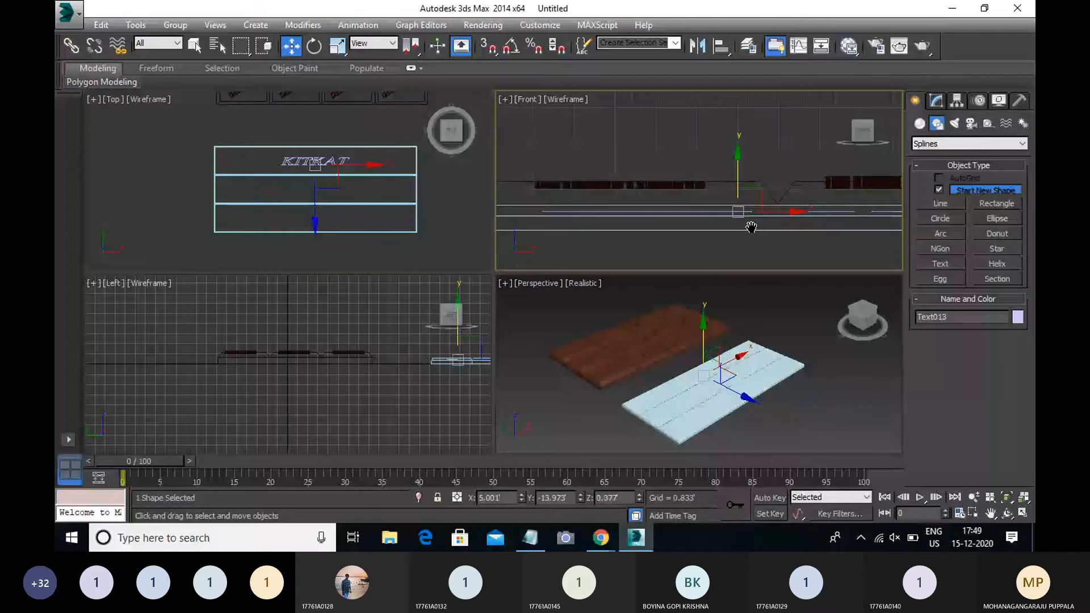
middle_click_drag(751, 227, 749, 219)
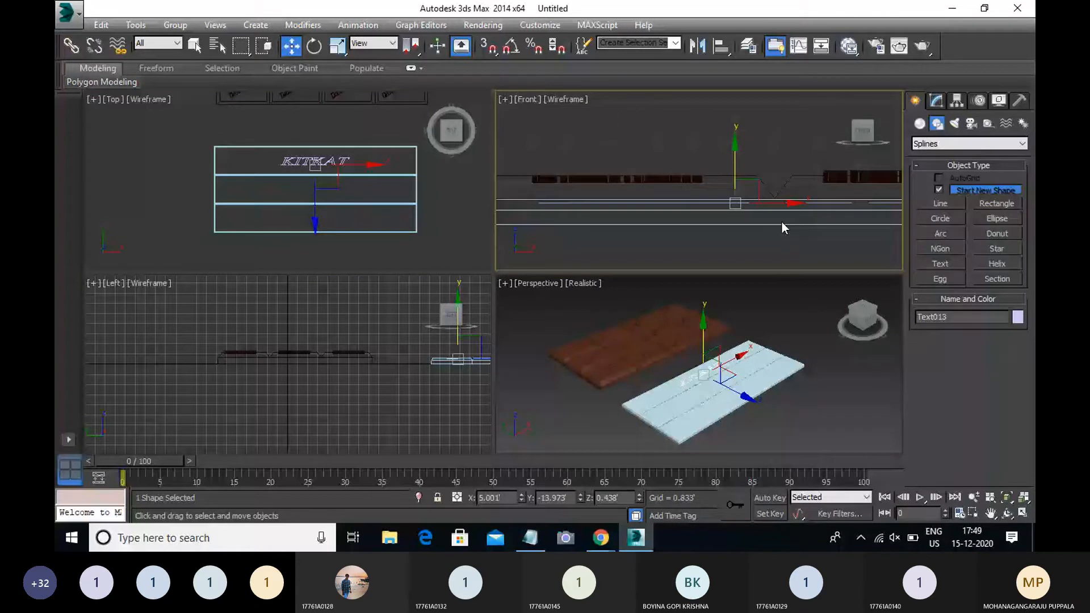
Extrude the KITKAT text by 0.25' and copy it onto the middle and front strips of the bar.
left_click(935, 100)
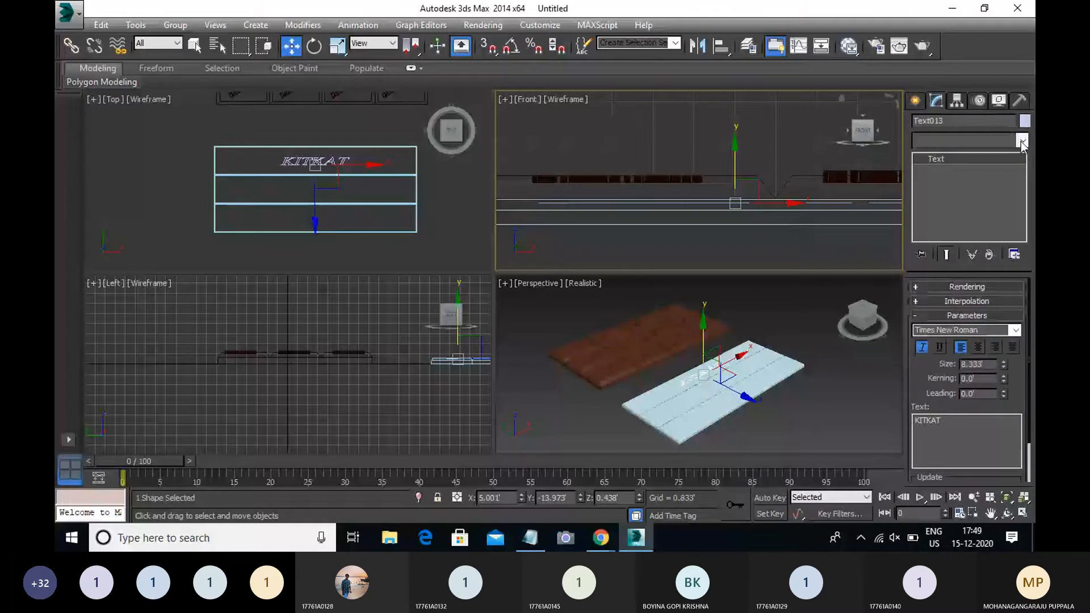
key("Return")
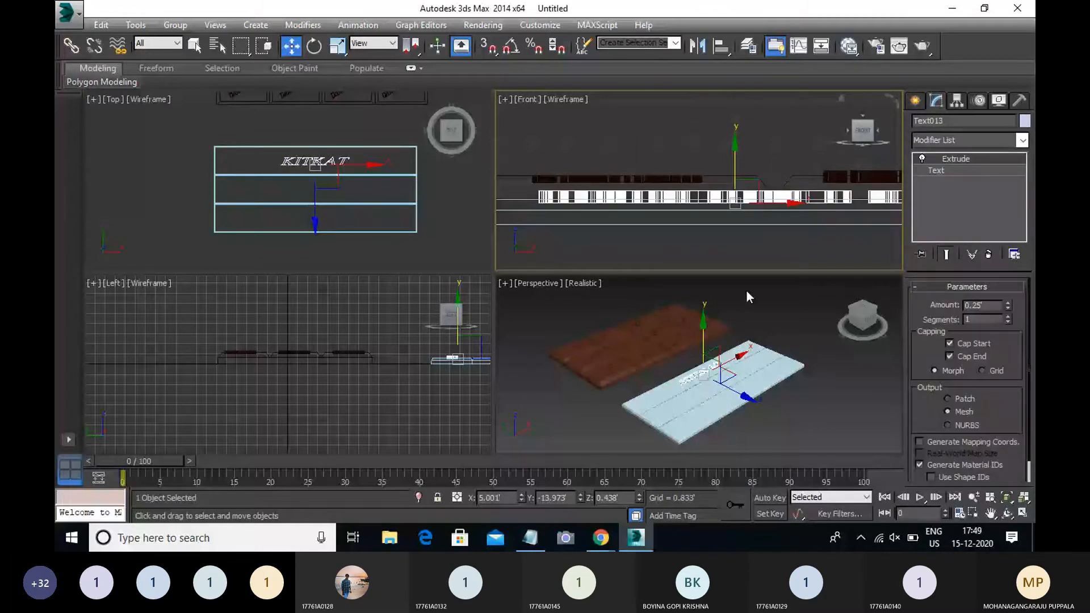
left_click_drag(315, 149, 312, 137, "shift")
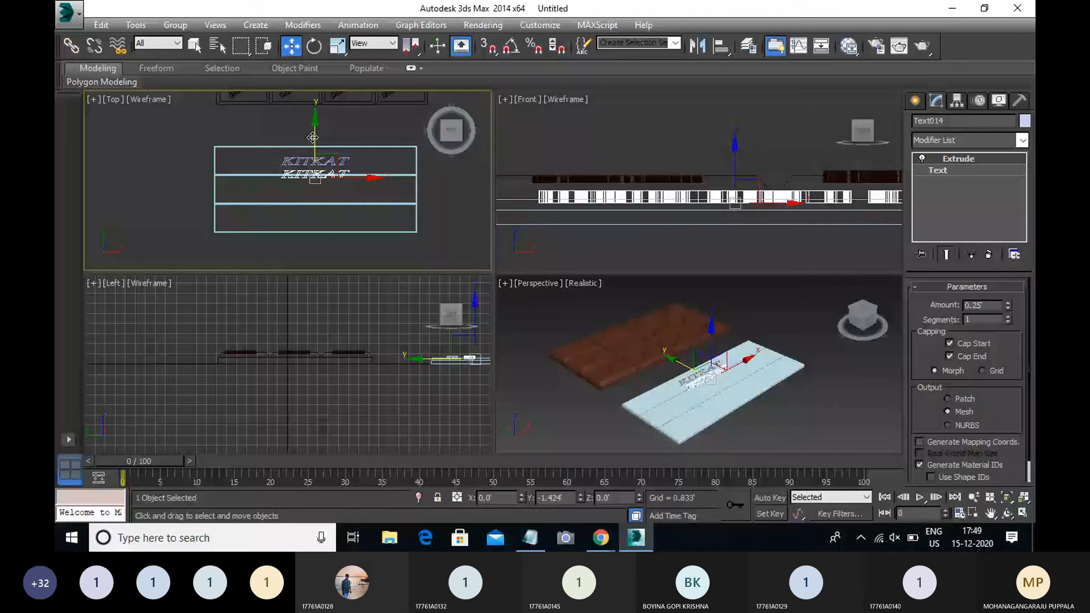
left_click_drag(313, 137, 313, 153, "shift")
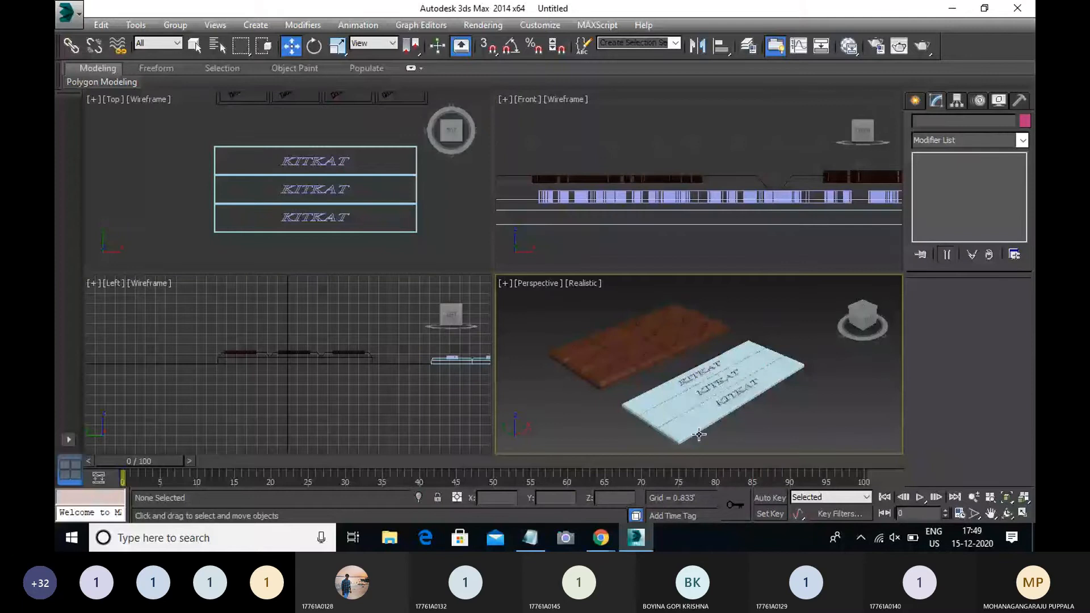
Subtract the three extruded KITKAT texts from the pale bar with ProBoolean to engrave the lettering.
left_click(915, 100)
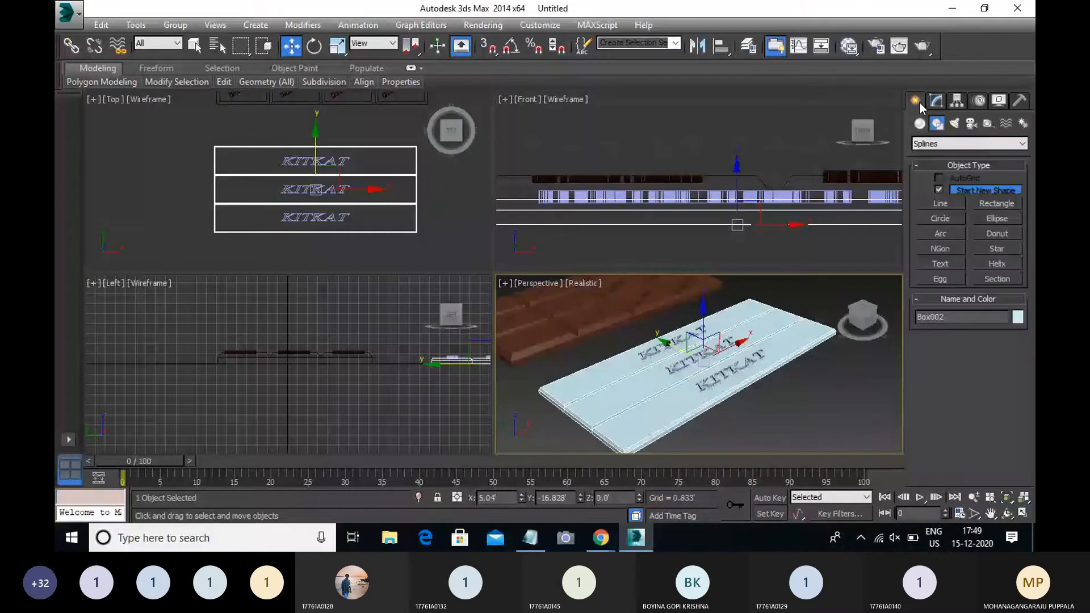
left_click(920, 123)
left_click(968, 144)
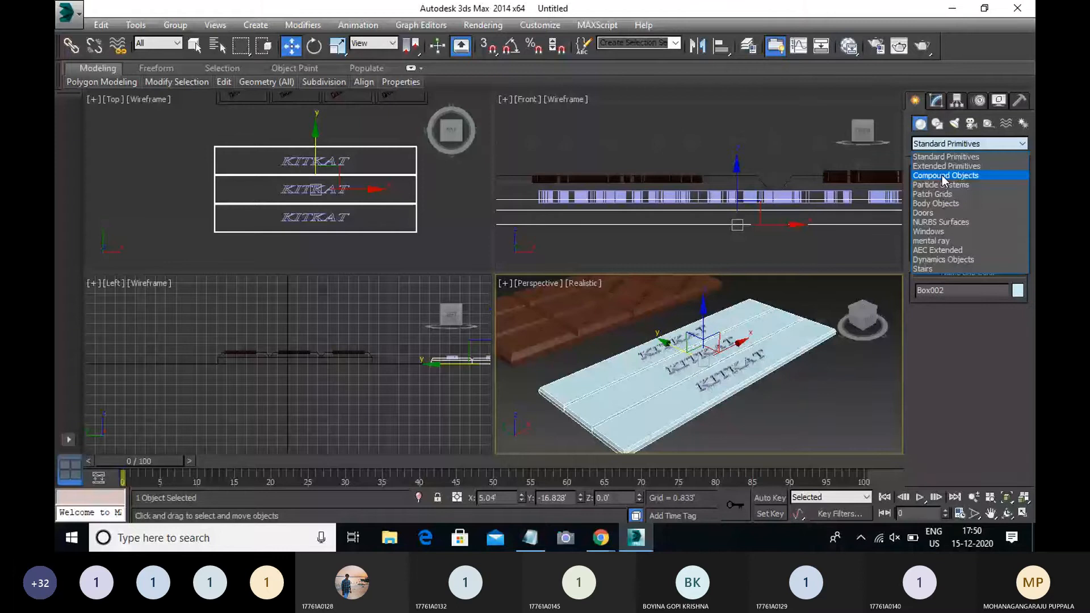
left_click(945, 175)
left_click(939, 237)
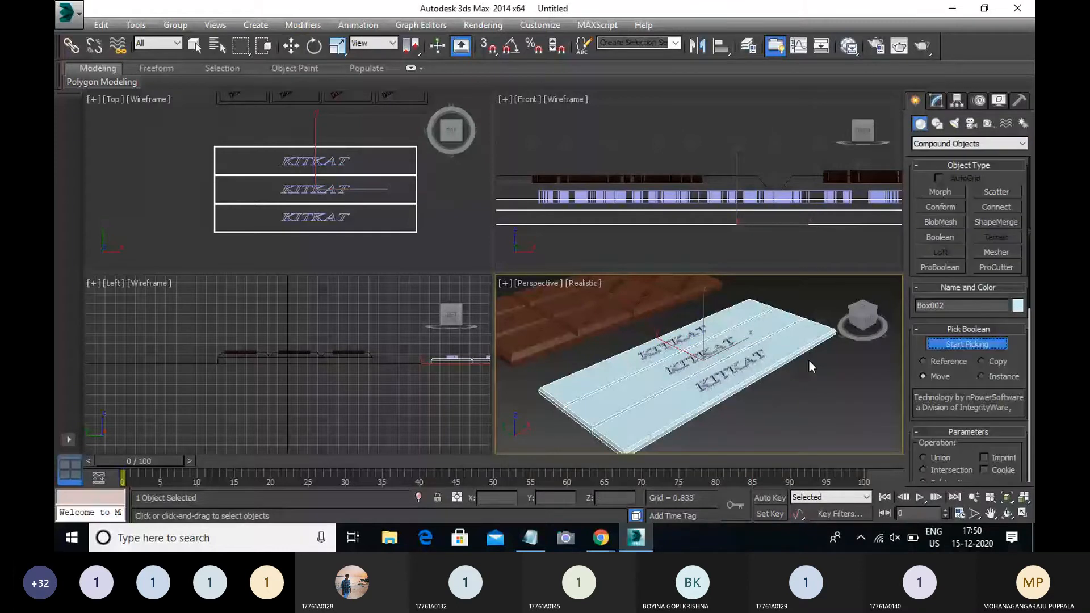
left_click(690, 358)
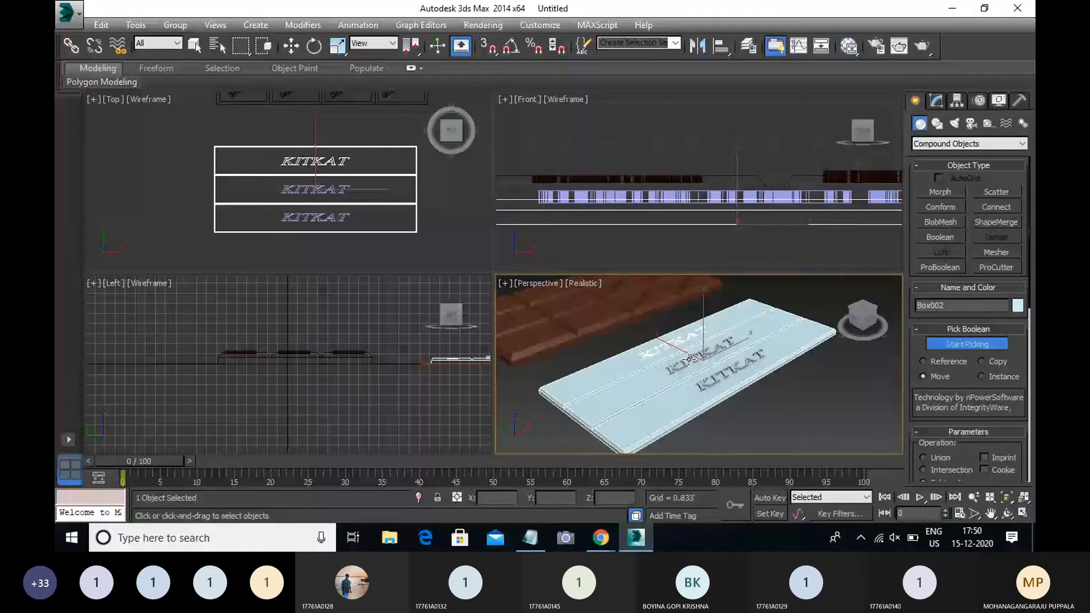
left_click(690, 358)
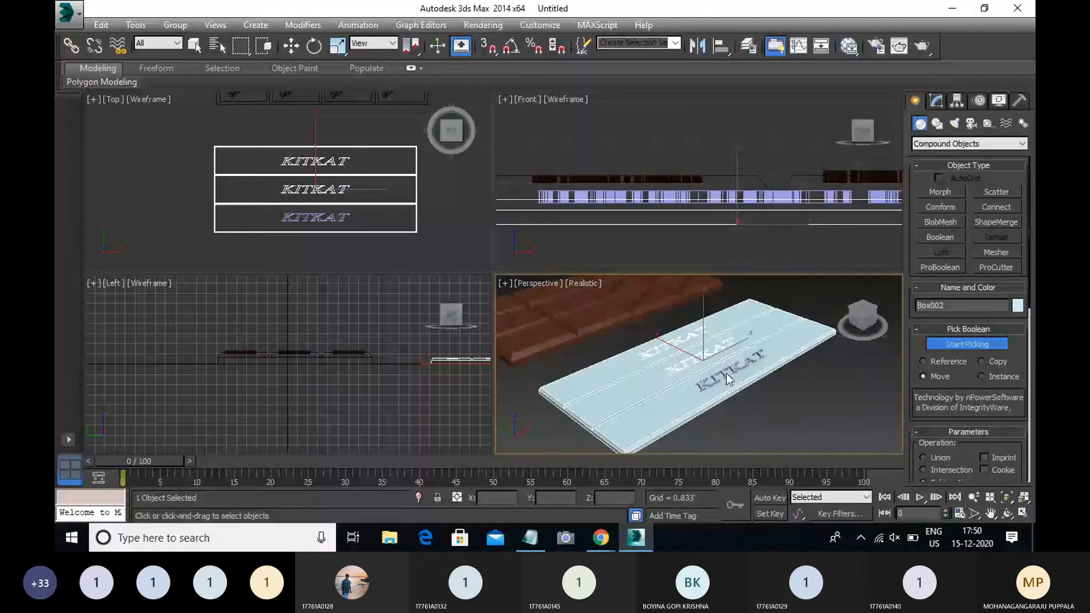
left_click(726, 373)
key("w")
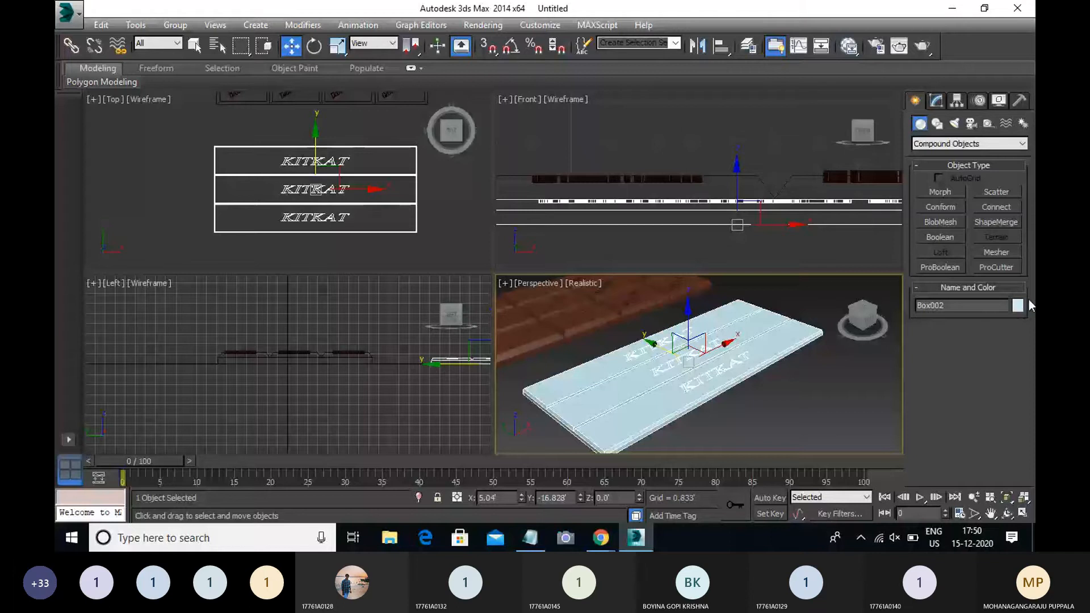
Examine the brown KITKAT bar and its engraved lettering from several angles.
scroll(652, 387, "down", 3)
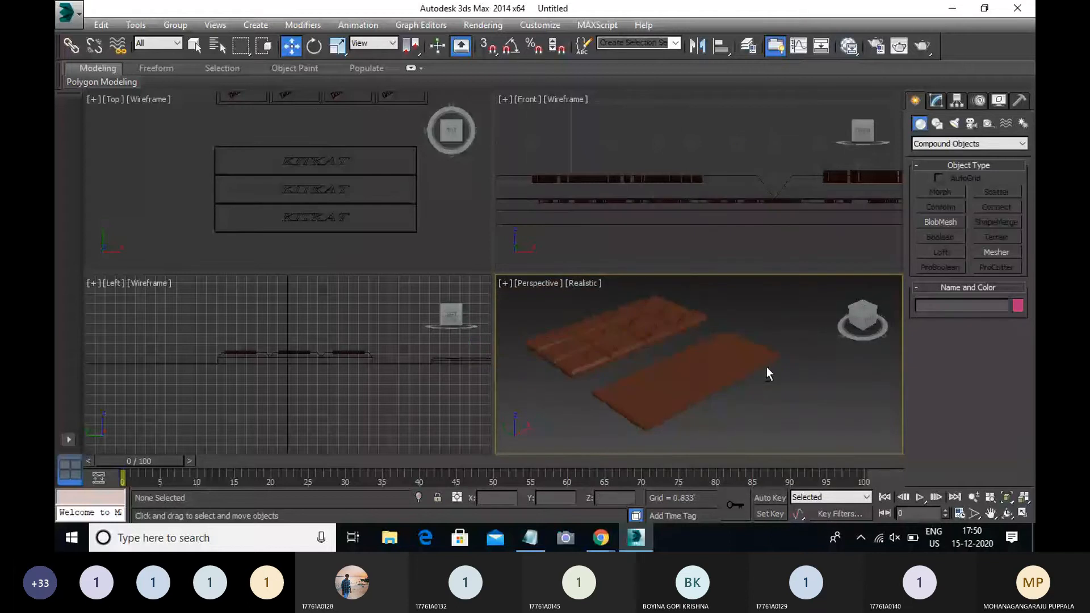
middle_click_drag(766, 367, 663, 415, "alt")
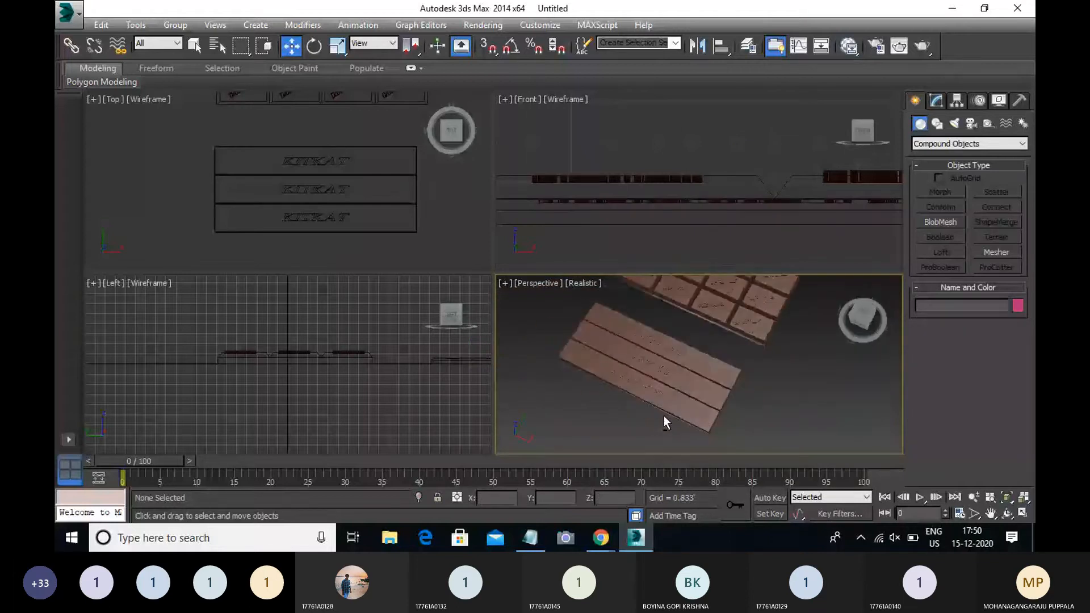
middle_click_drag(663, 415, 691, 362, "alt")
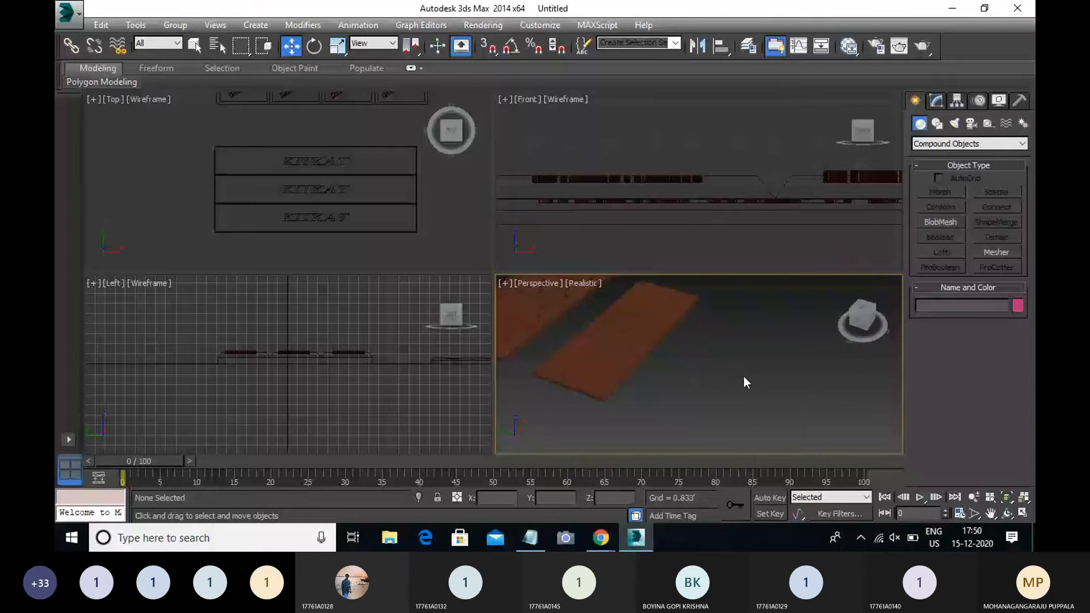
middle_click_drag(743, 376, 732, 381)
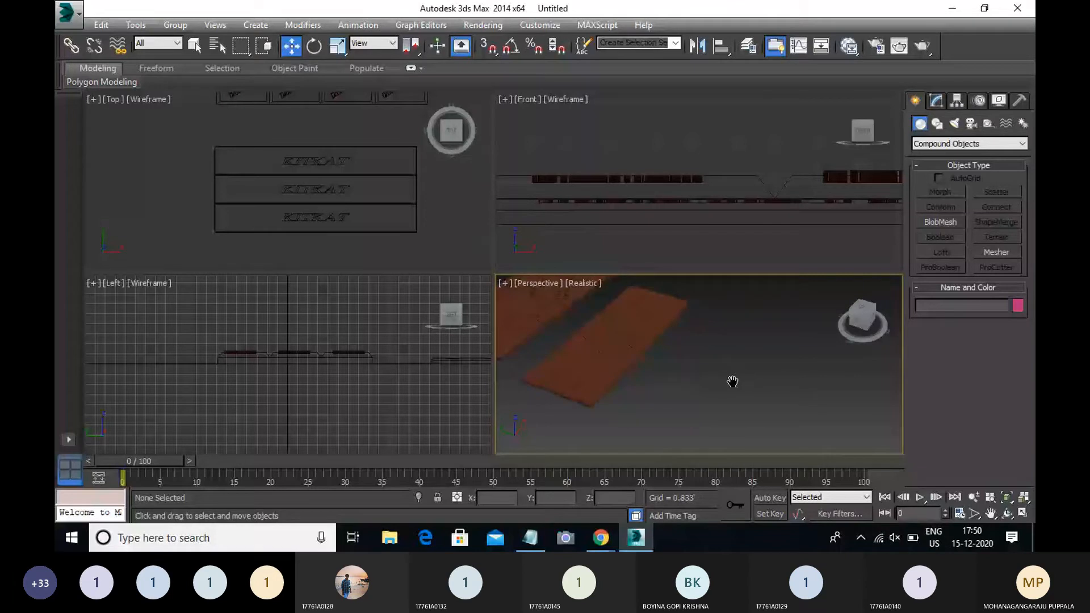
middle_click_drag(732, 381, 633, 362, "alt")
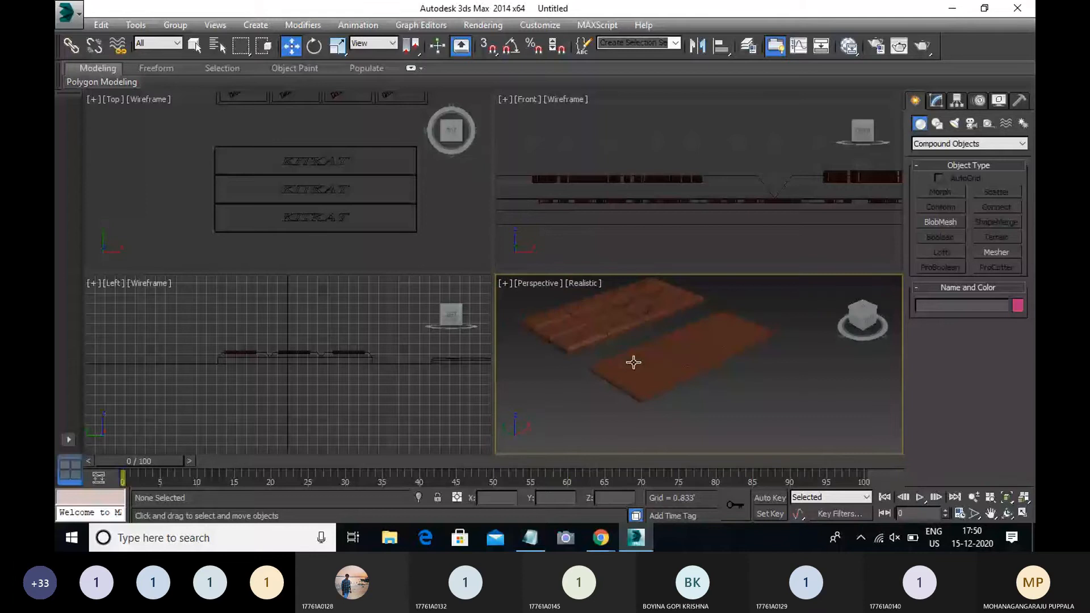
Create a flat box beside the KITKAT bar, about 9.5' long, 26.2' wide and 0.36' high.
left_click(969, 144)
left_click(947, 156)
left_click(940, 193)
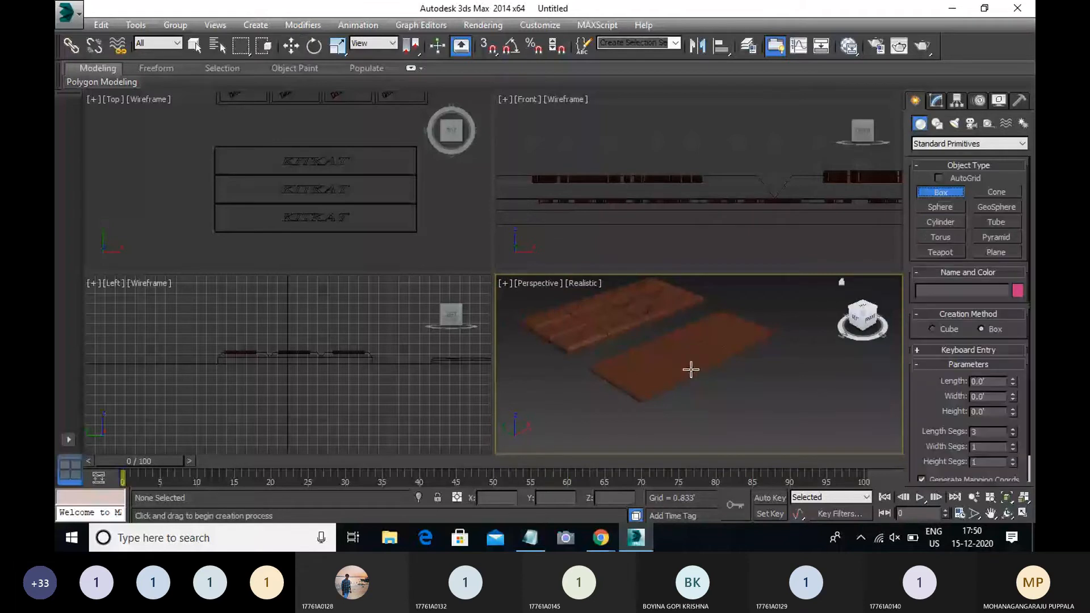
left_click_drag(584, 406, 816, 354)
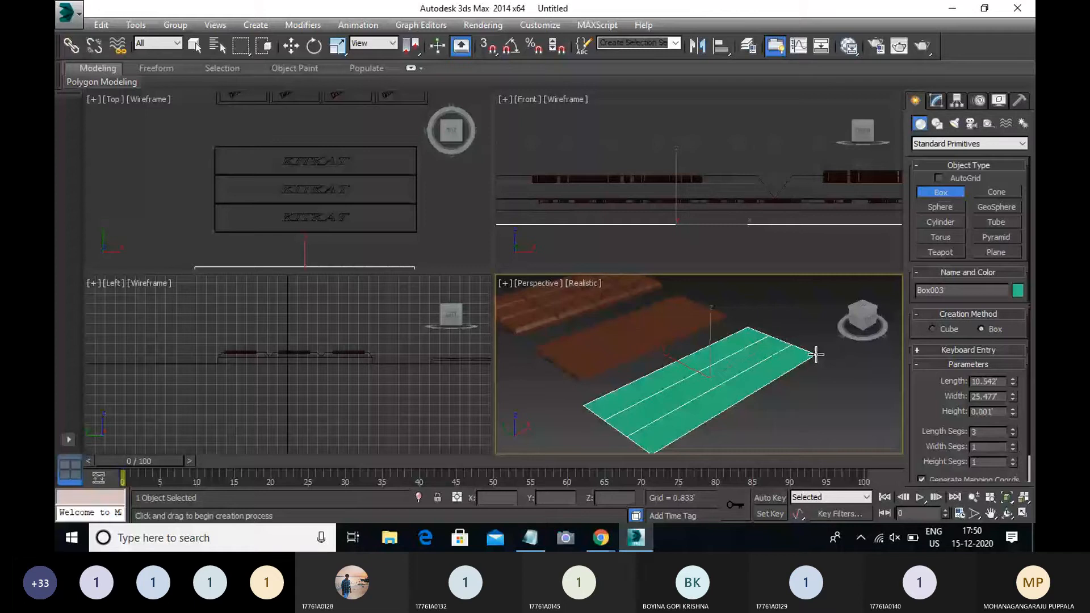
left_click_drag(815, 354, 812, 349)
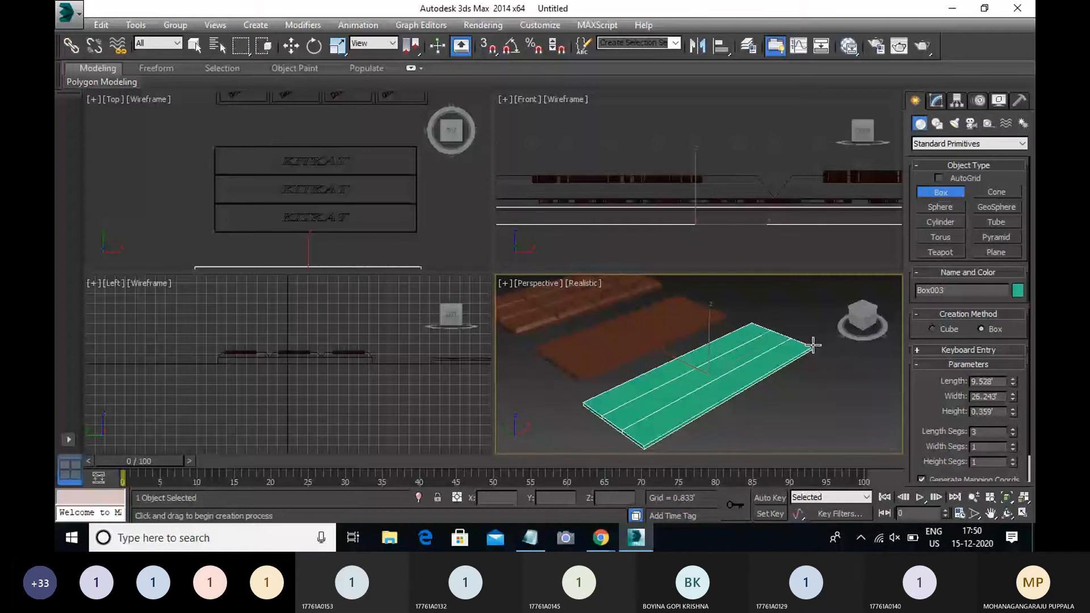
Set the new box's segments to 1 along the length and 3 along the width.
left_click(936, 101)
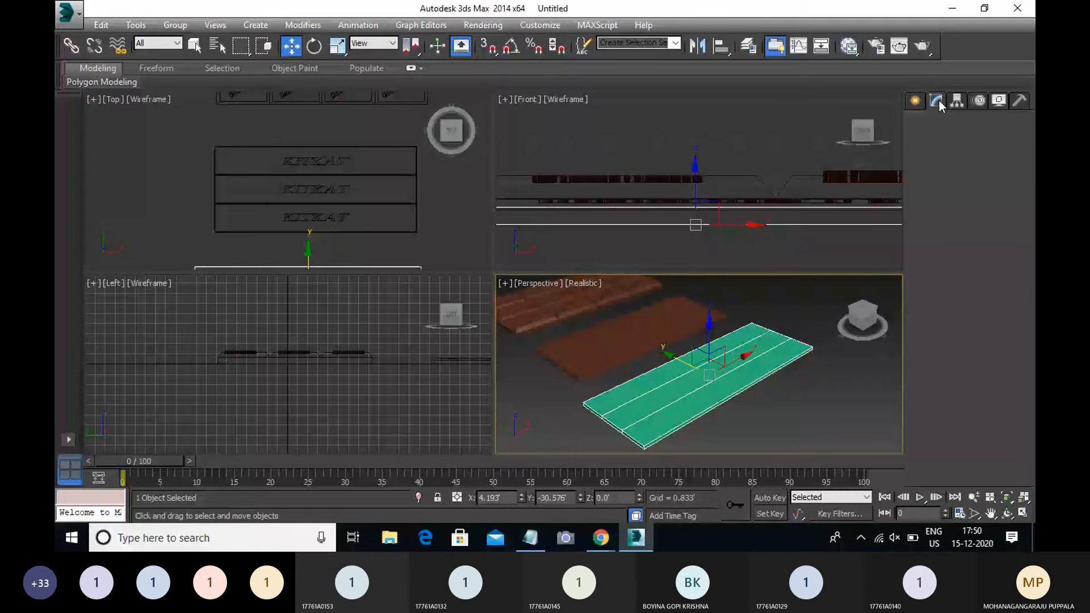
left_click(1012, 357)
left_click(1011, 357)
left_click(1012, 367)
left_click(1013, 367)
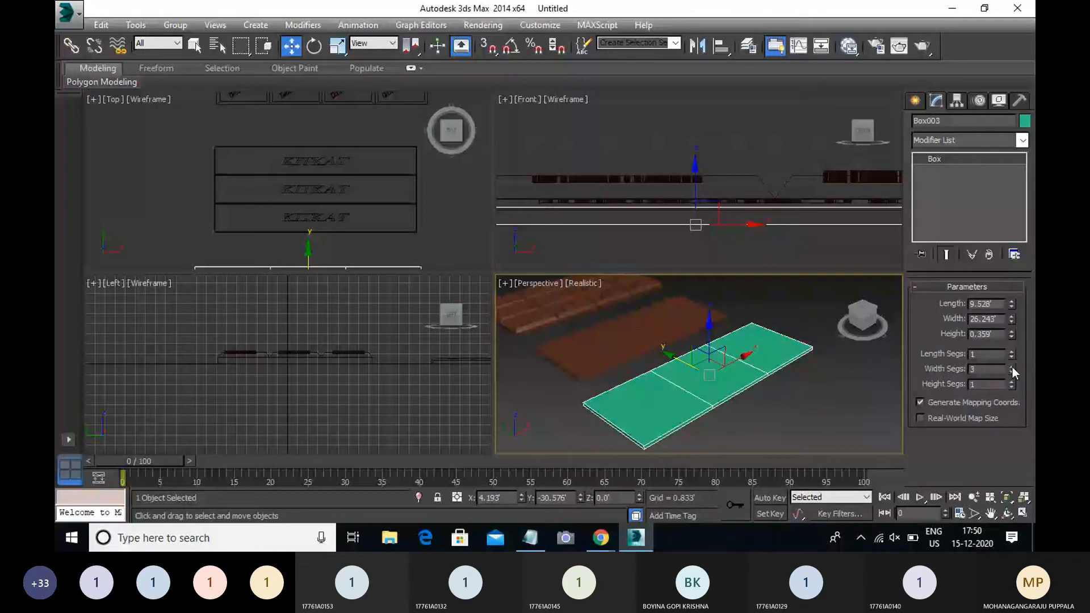
Add an Edit Poly modifier to the box and bevel its three top polygons individually, with height 0.244' and outline about -0.073'.
middle_click_drag(818, 366, 771, 362)
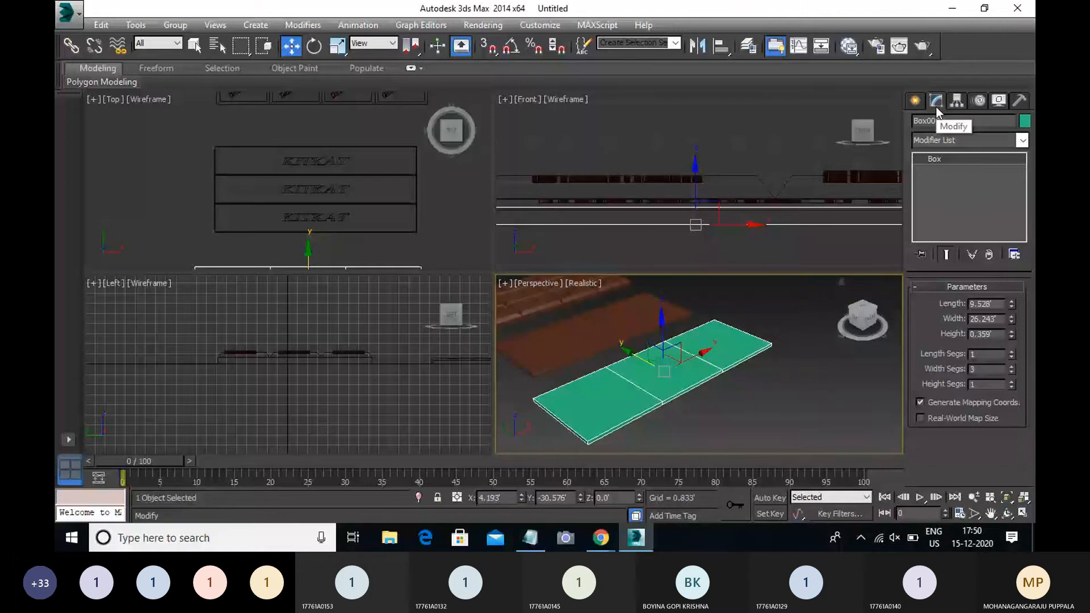
left_click(1022, 141)
left_click(985, 363)
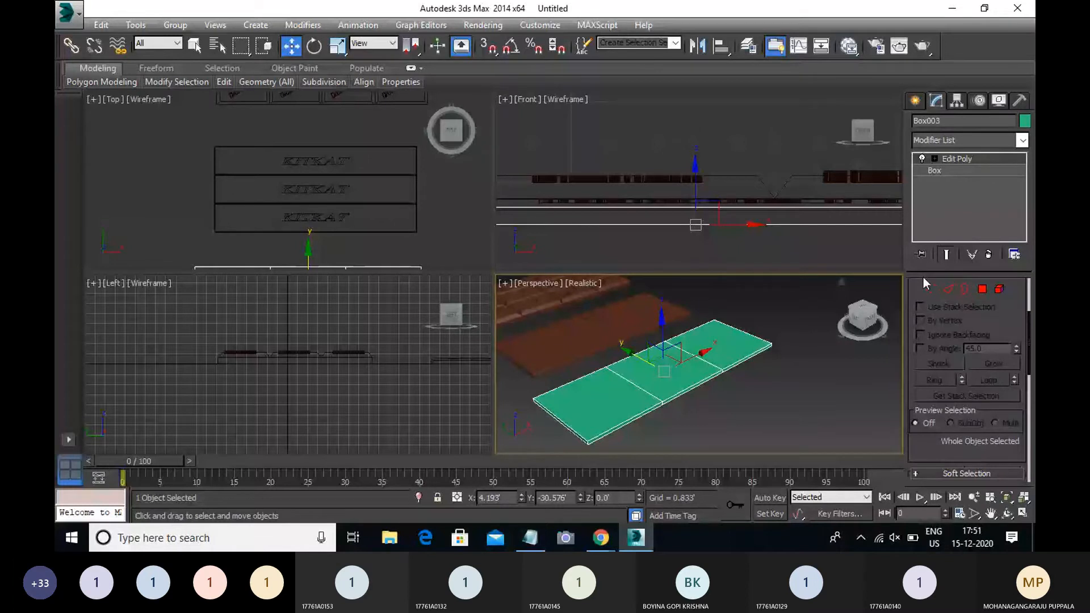
key("4")
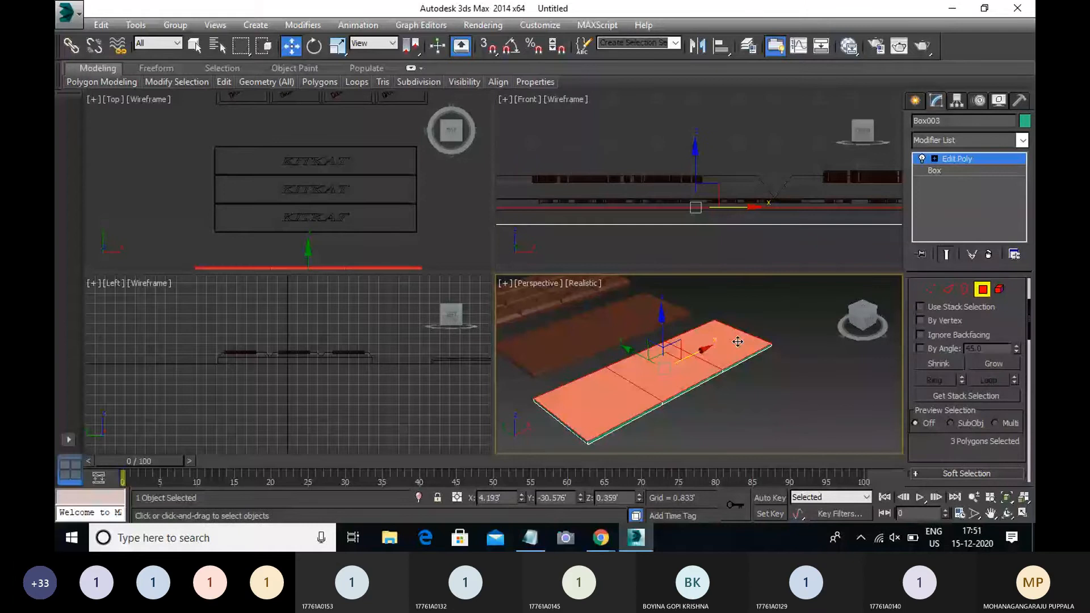
scroll(959, 408, "down", 3)
left_click(959, 408)
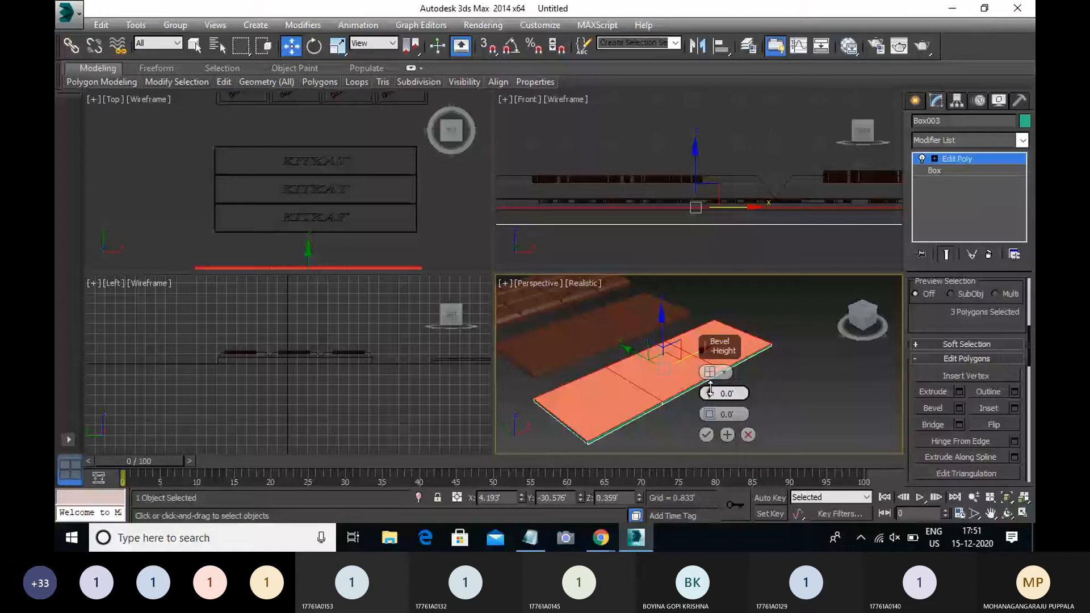
left_click_drag(710, 386, 710, 374)
left_click_drag(710, 414, 709, 420)
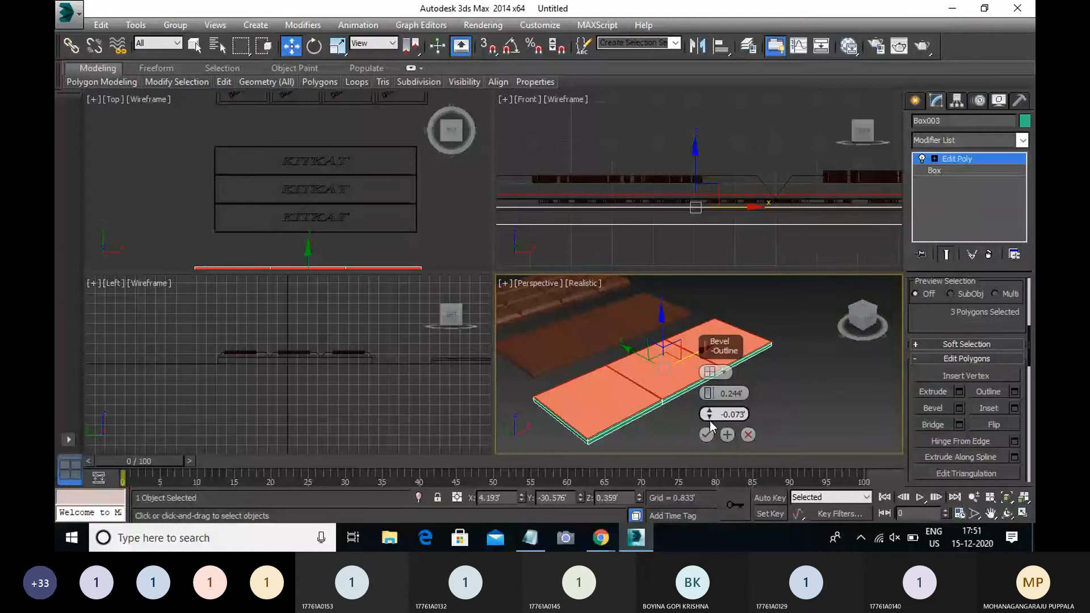
left_click(710, 436)
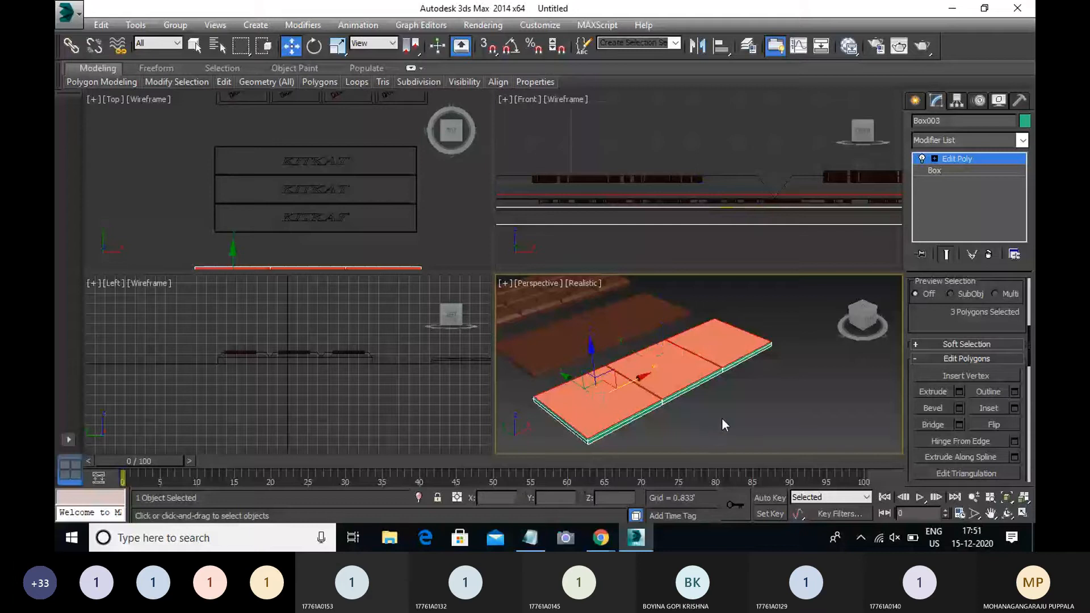
Leave polygon editing on the third bar and change its object color to a pale cream yellow.
left_click(721, 417)
scroll(721, 417, "up", 4)
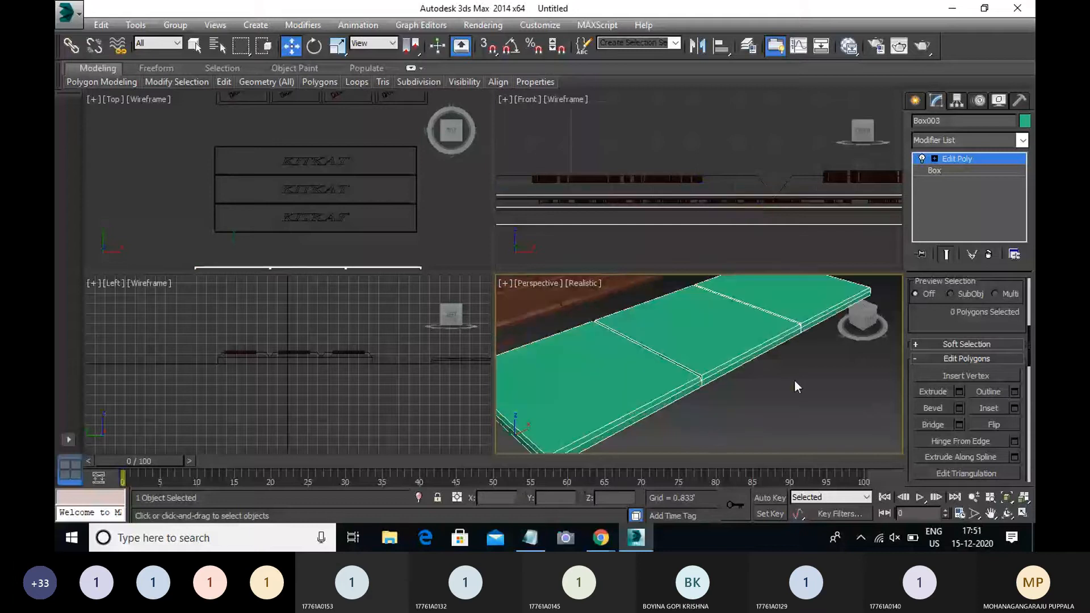
left_click(970, 160)
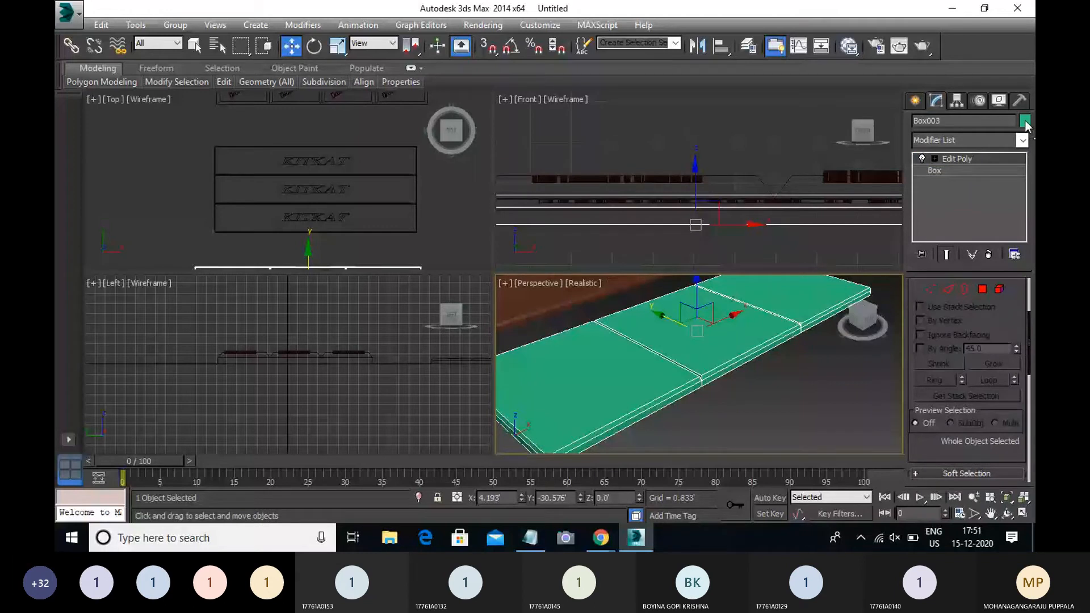
left_click(1024, 120)
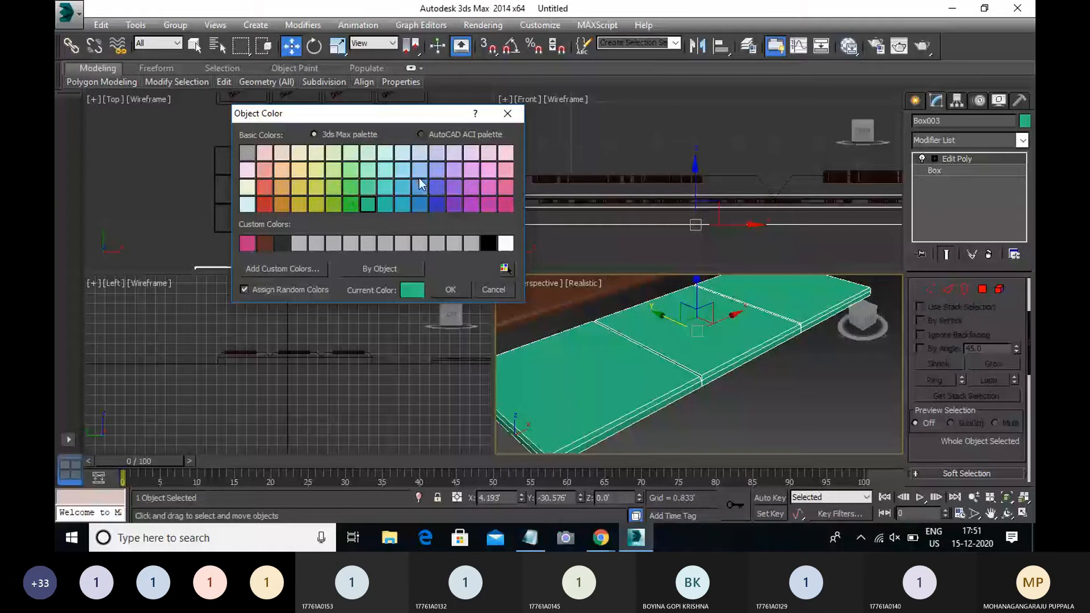
left_click(299, 152)
left_click(449, 289)
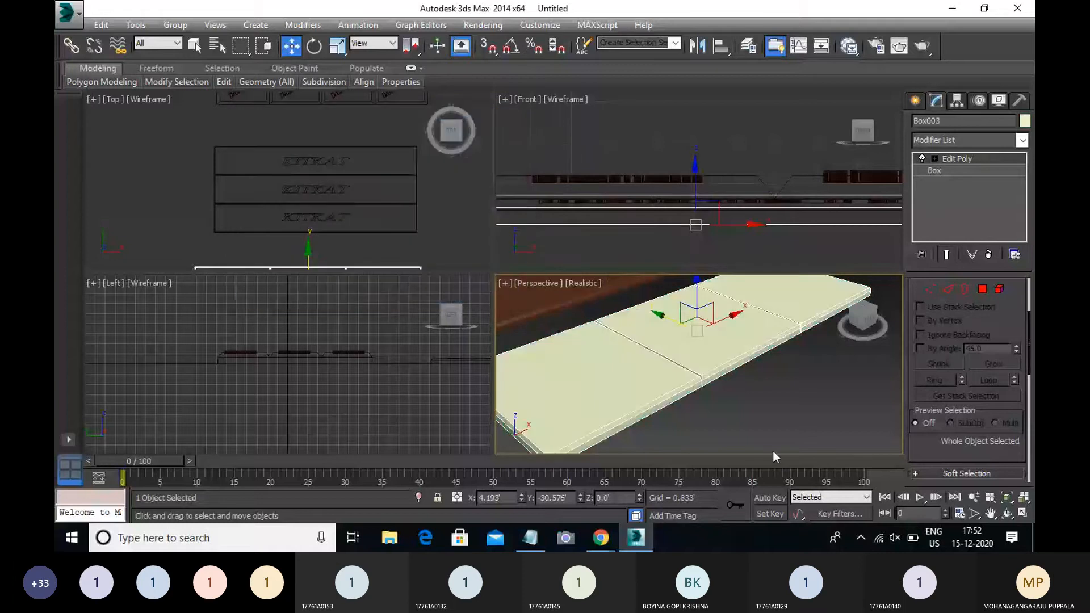
left_click(760, 431)
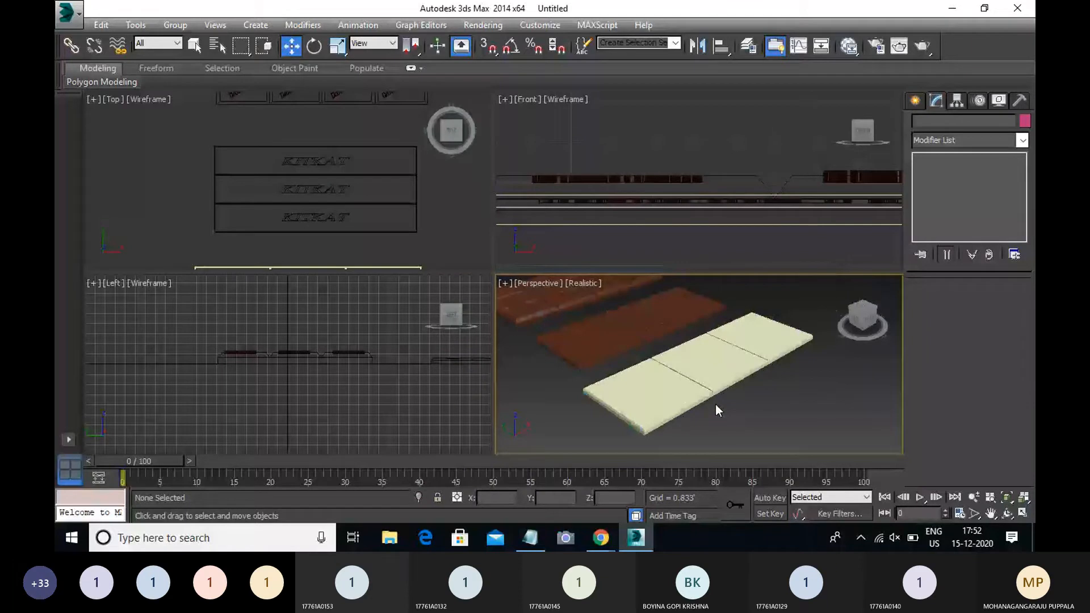
Examine the three bars together in a maximized perspective view, from above, from the side and from below.
middle_click_drag(715, 405, 689, 397, "alt")
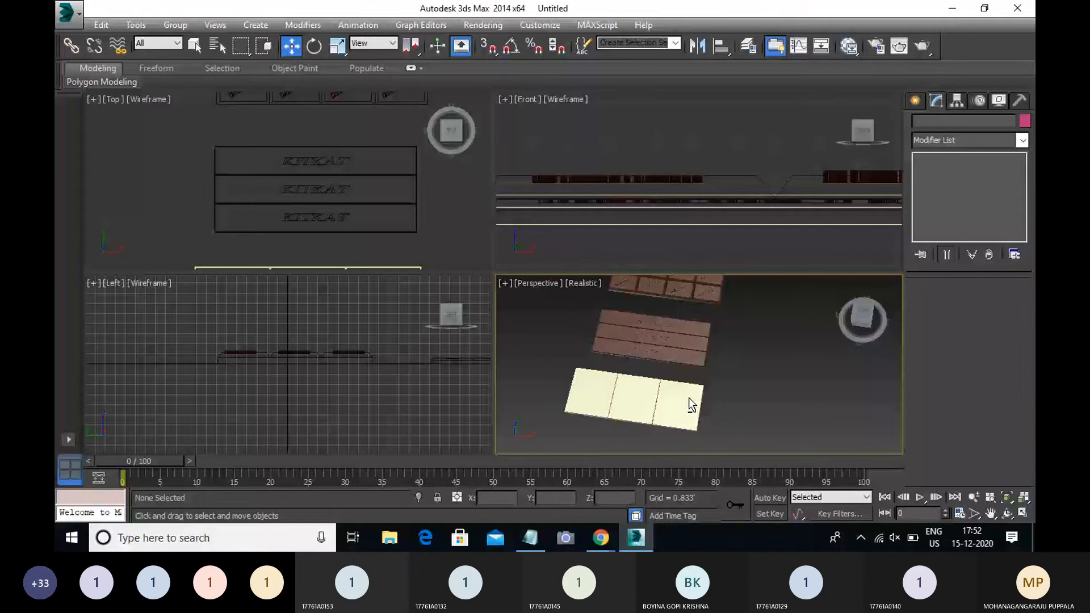
middle_click_drag(691, 404, 616, 346, "alt")
scroll(681, 374, "up", 4)
middle_click_drag(686, 377, 596, 348)
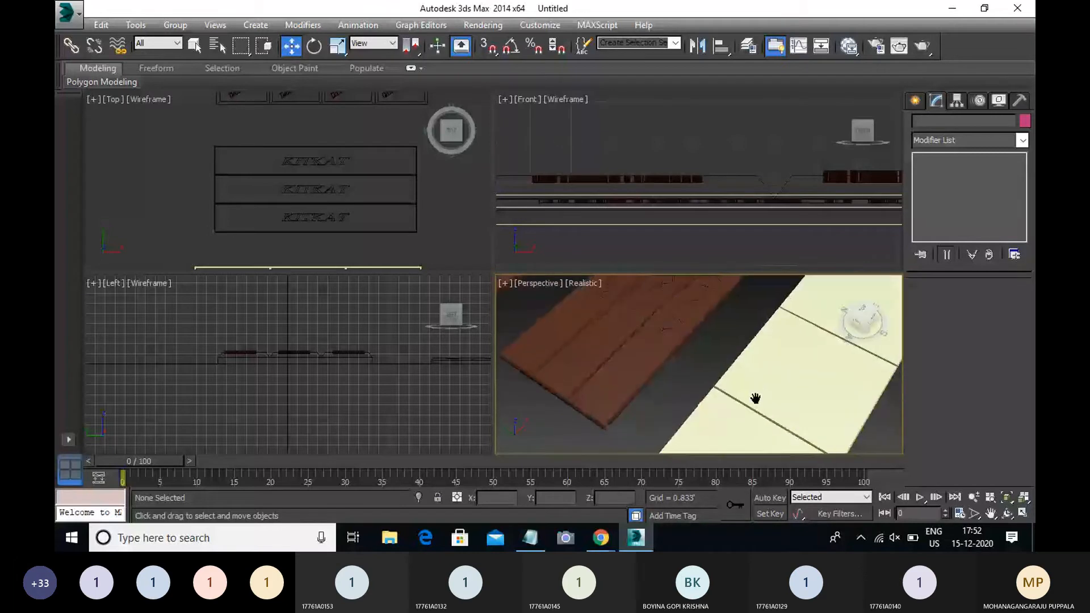
middle_click_drag(755, 397, 696, 371)
key("alt+w")
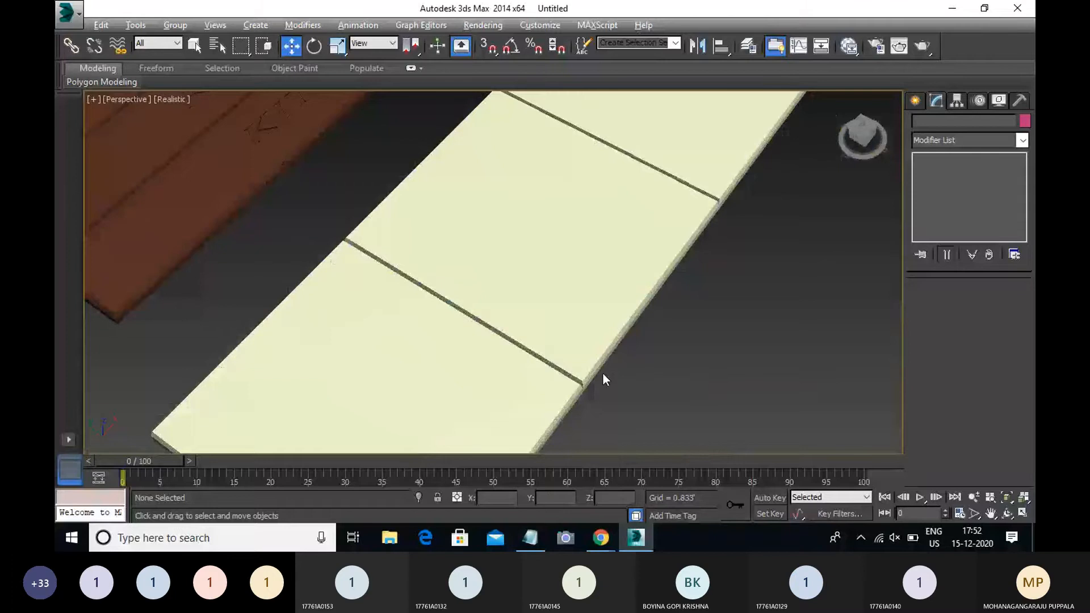
scroll(602, 374, "down", 8)
scroll(503, 352, "up", 2)
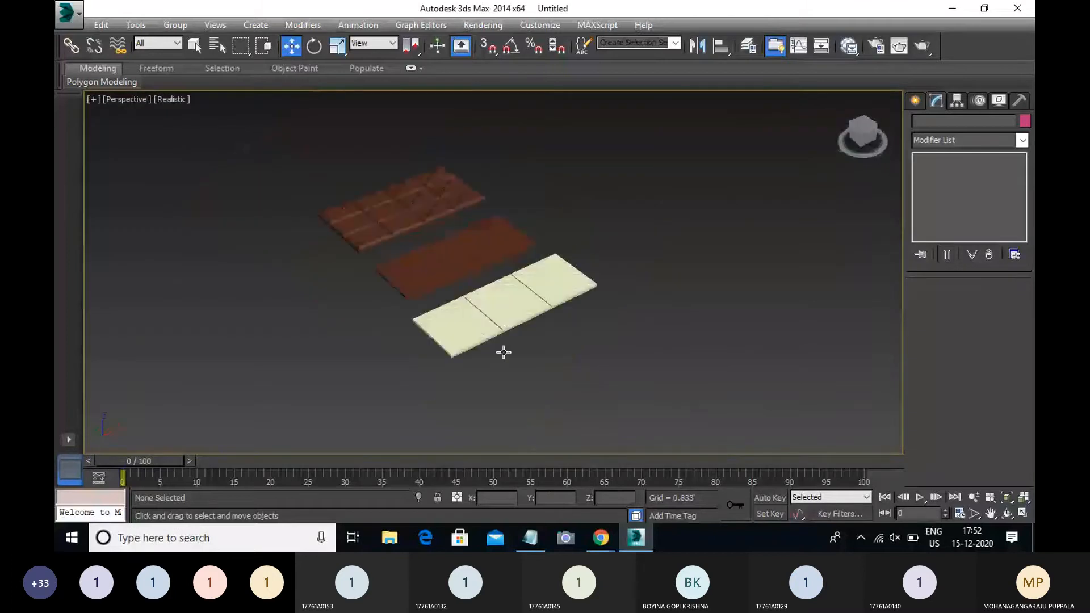
middle_click_drag(503, 352, 503, 382, "alt")
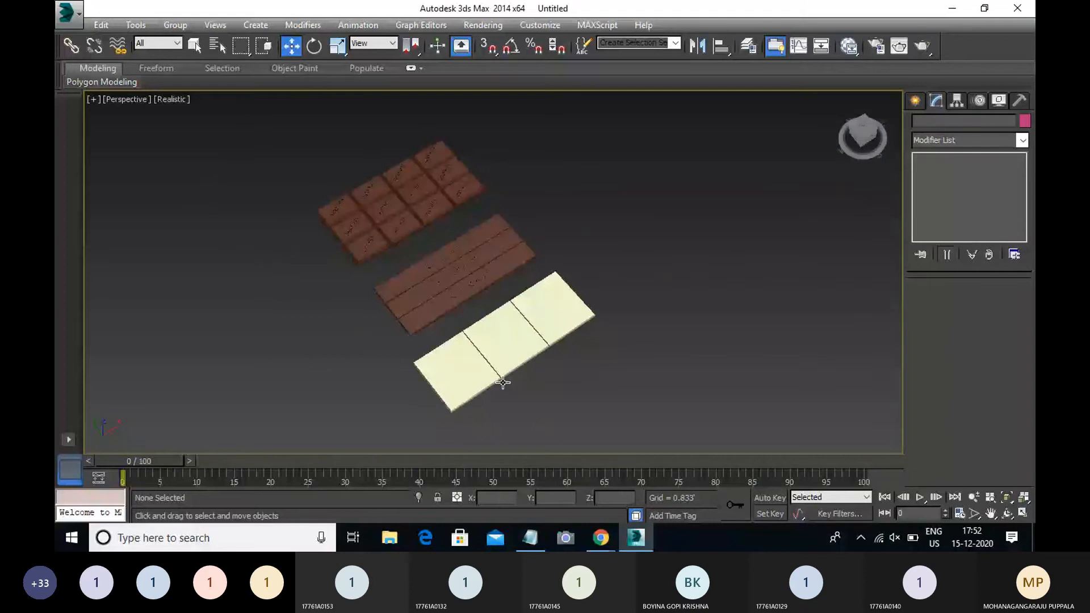
middle_click_drag(503, 382, 495, 312, "alt")
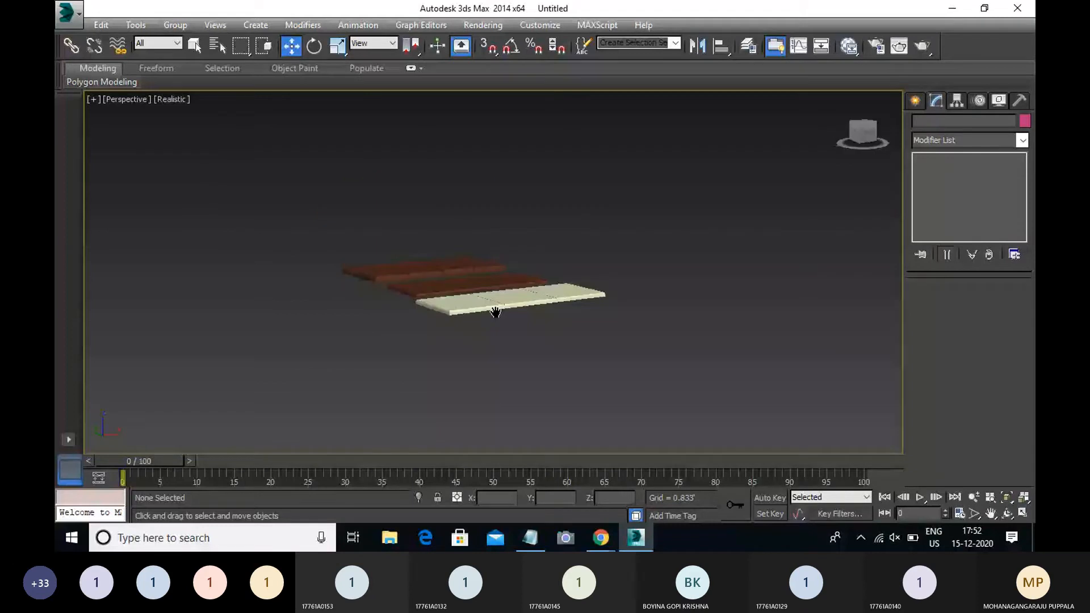
scroll(496, 311, "up", 4)
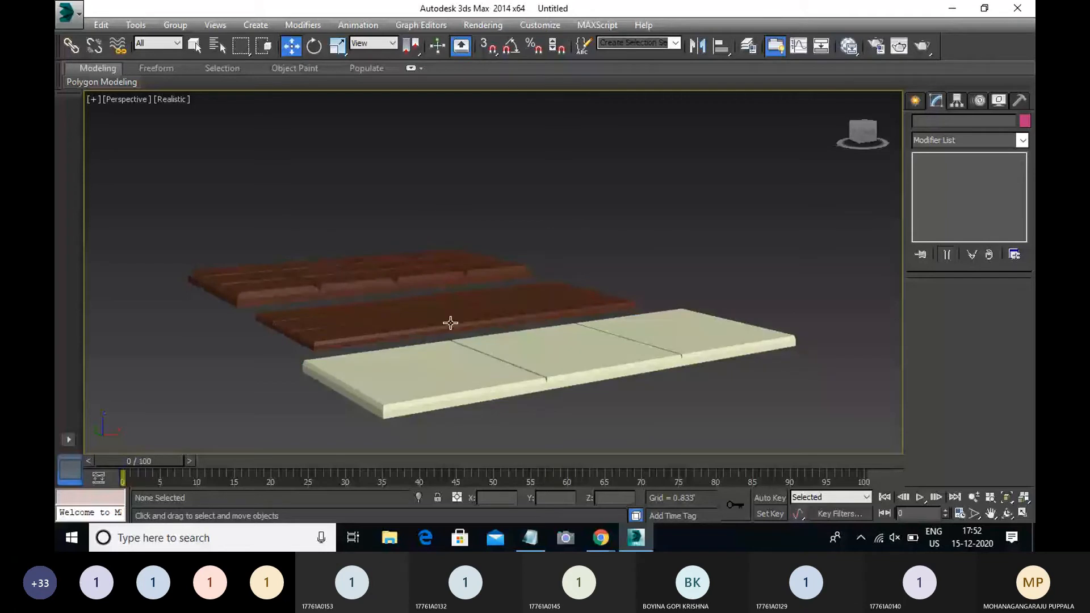
middle_click_drag(450, 322, 579, 285, "alt")
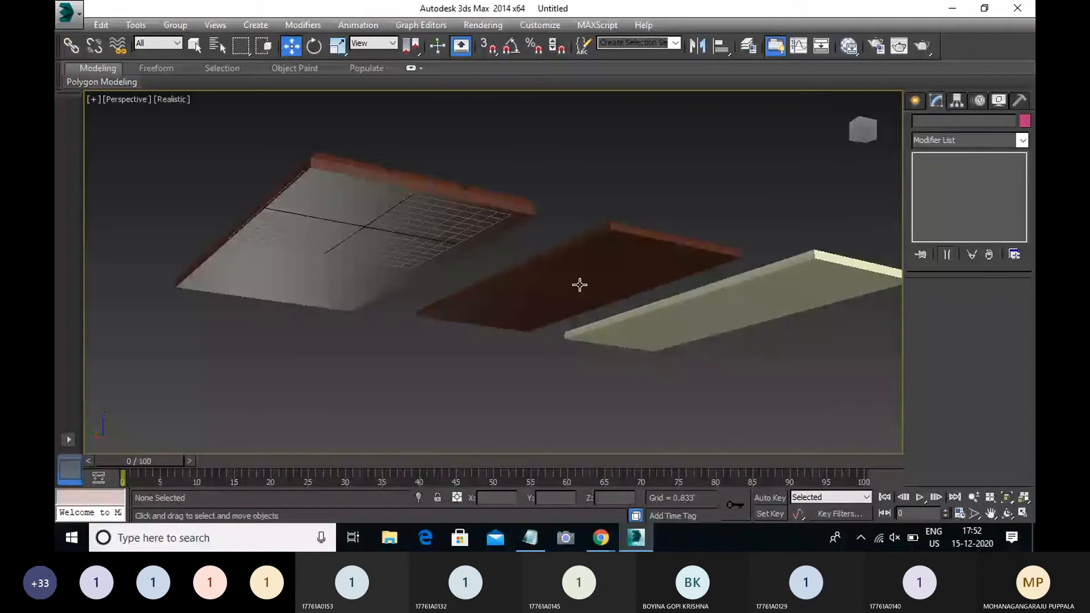
middle_click_drag(579, 285, 436, 366, "alt")
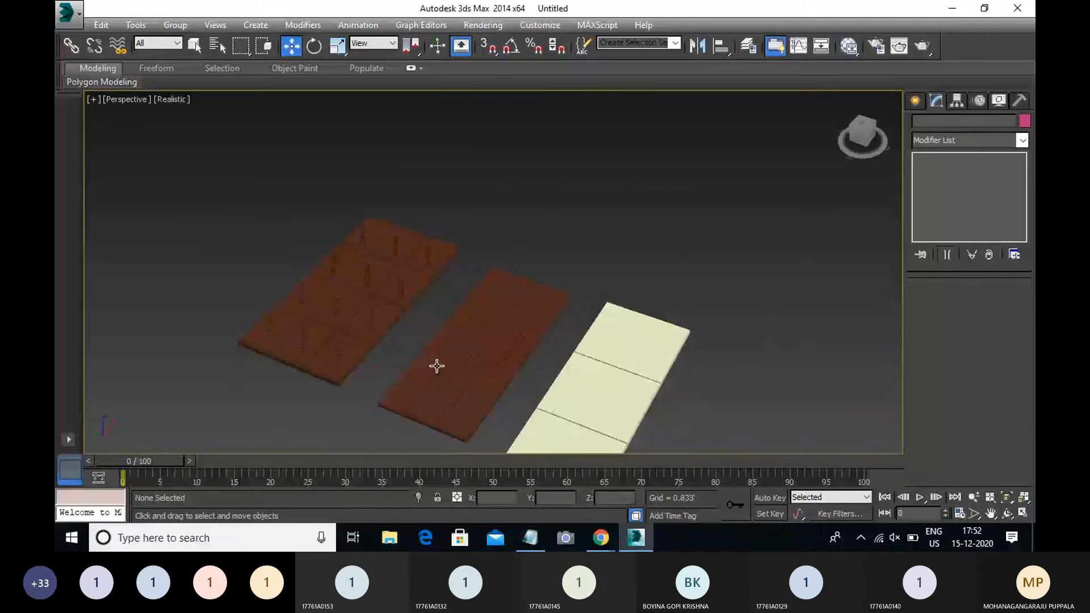
middle_click_drag(436, 365, 463, 326)
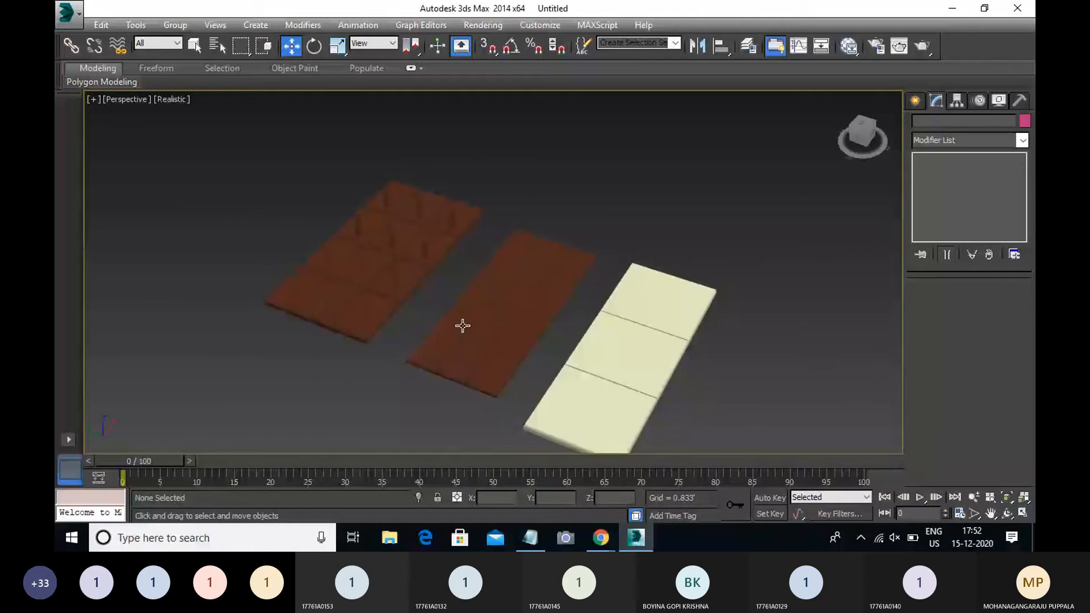
Inspect the engraved DAIRY MILK and KITKAT lettering up close on the two brown bars.
scroll(490, 382, "up", 10)
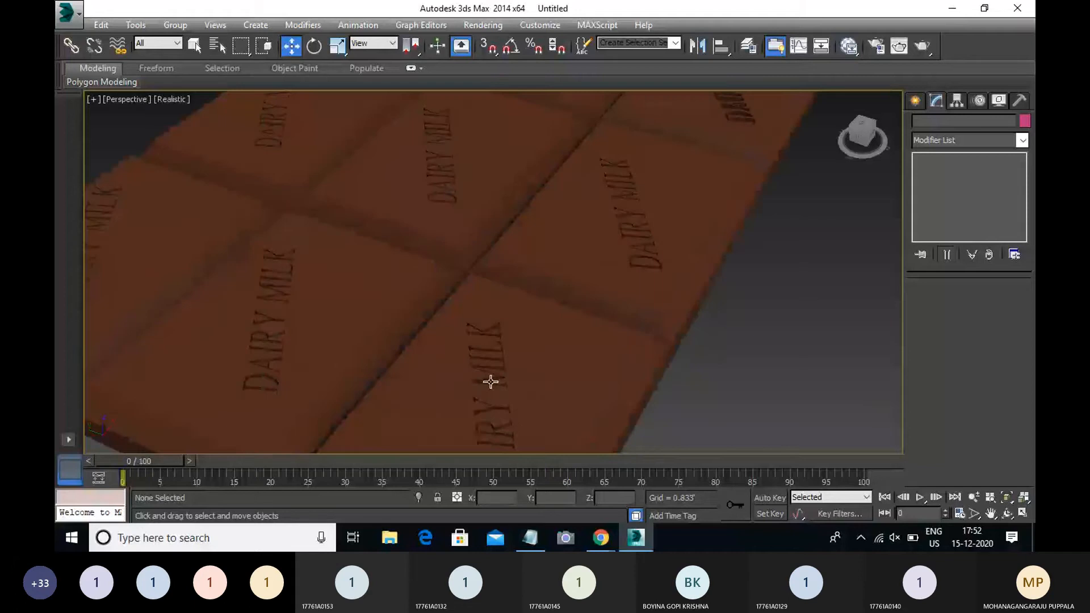
middle_click_drag(491, 381, 419, 457)
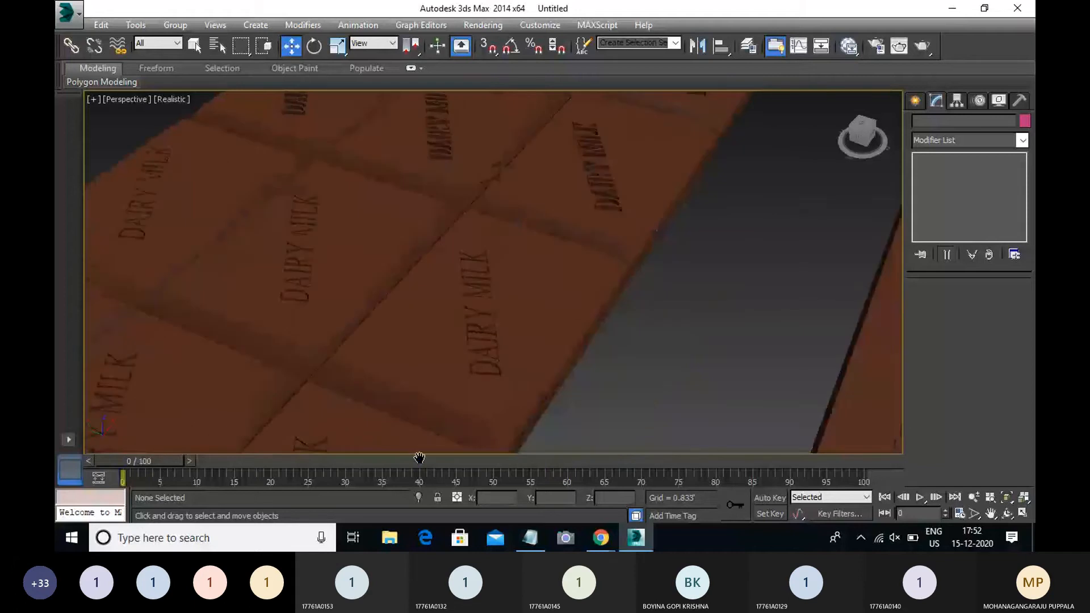
scroll(458, 379, "up", 6)
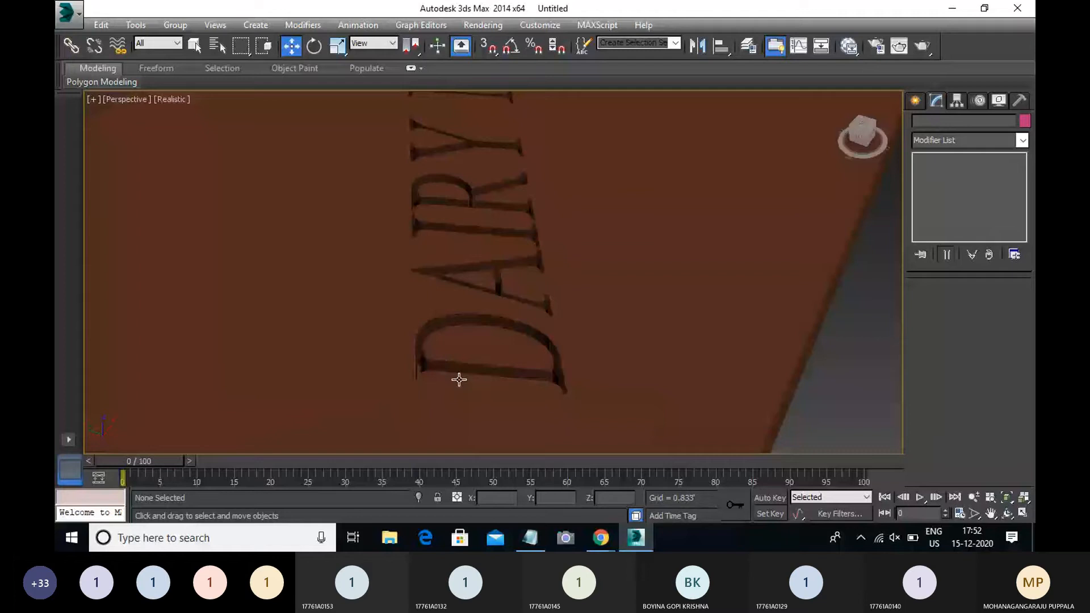
scroll(561, 272, "down", 5)
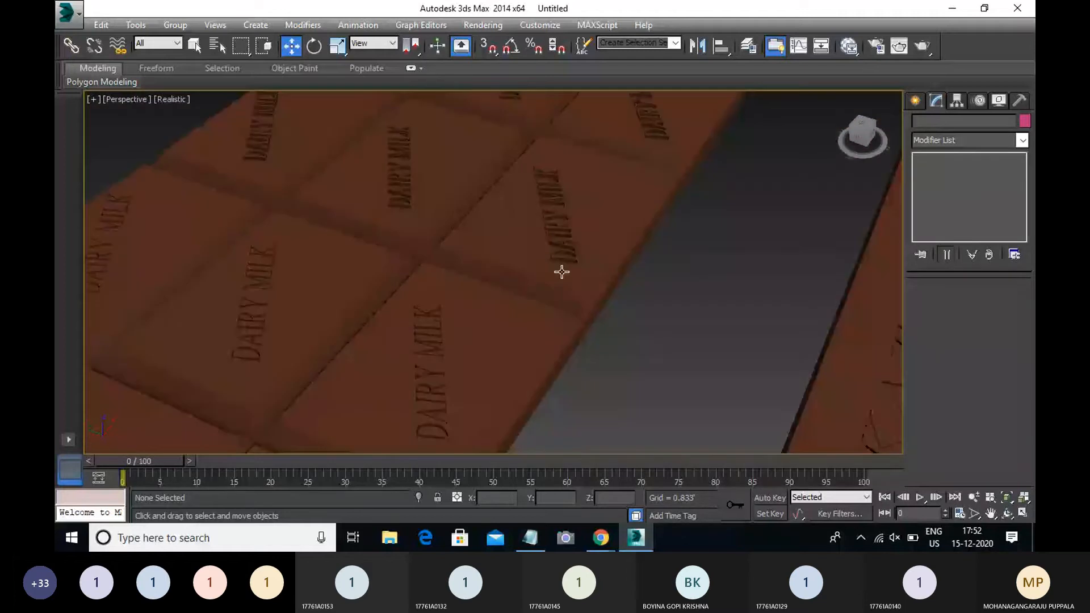
scroll(562, 272, "down", 5)
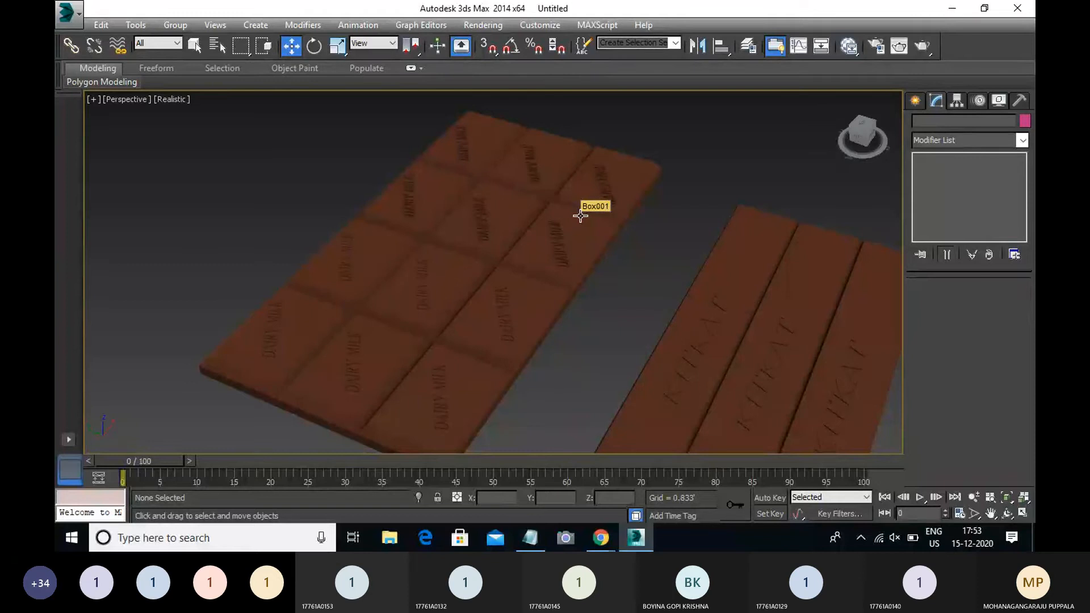
scroll(577, 329, "up", 3)
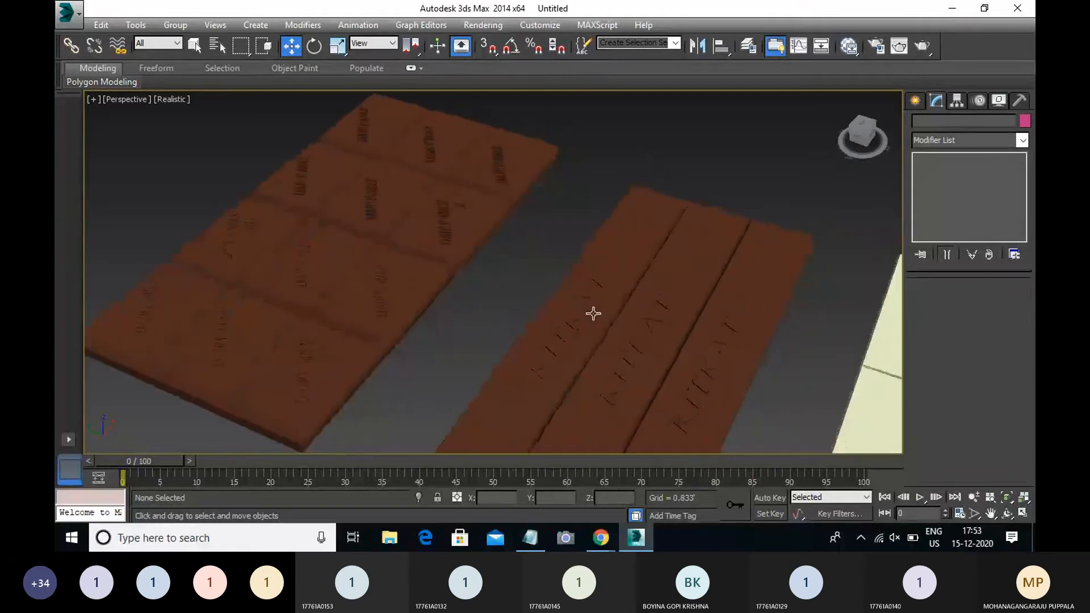
scroll(593, 313, "down", 5)
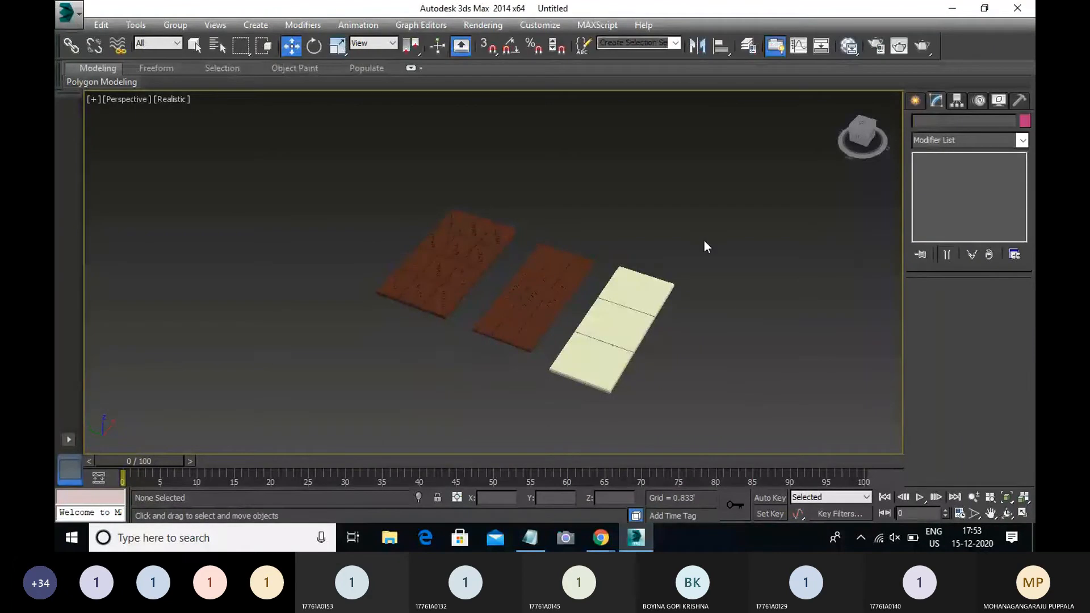
left_click(68, 14)
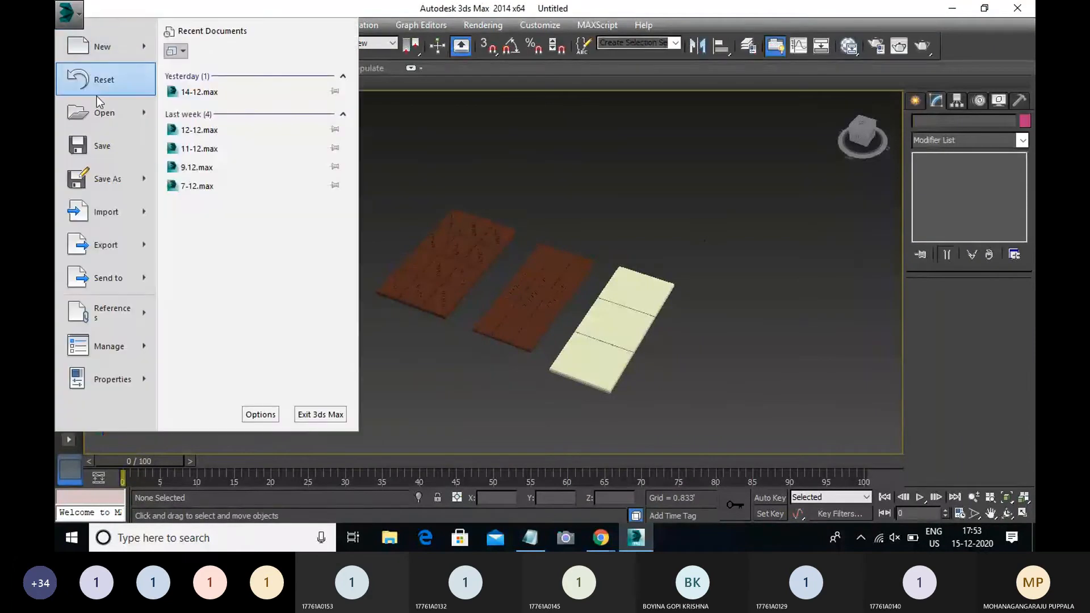
left_click(779, 320)
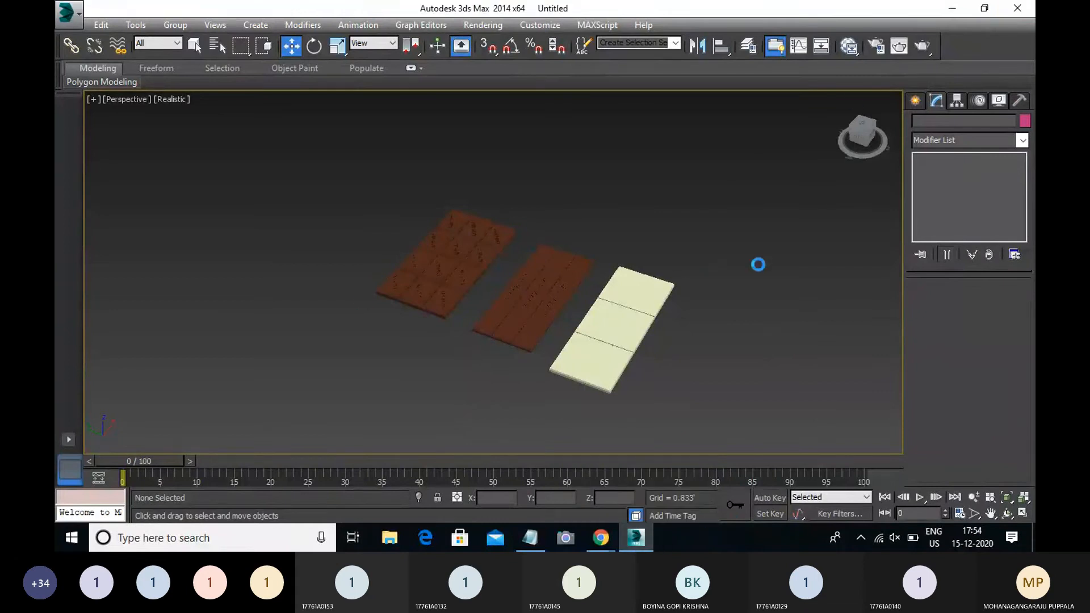
Save the chocolate bar scene to the Desktop as 1111 and start a new empty scene.
key("ctrl+s")
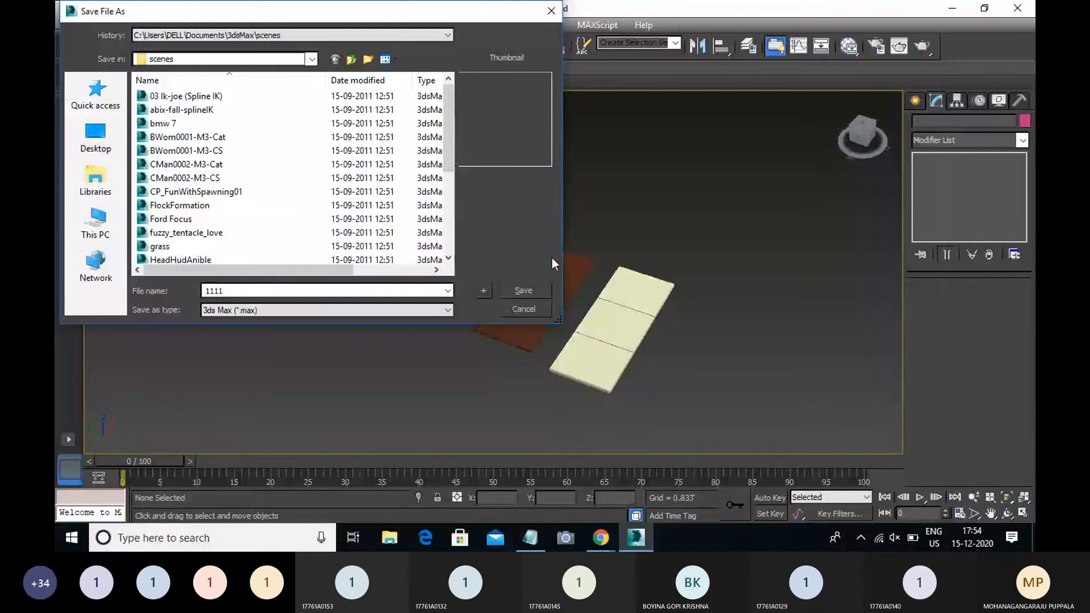
key("Return")
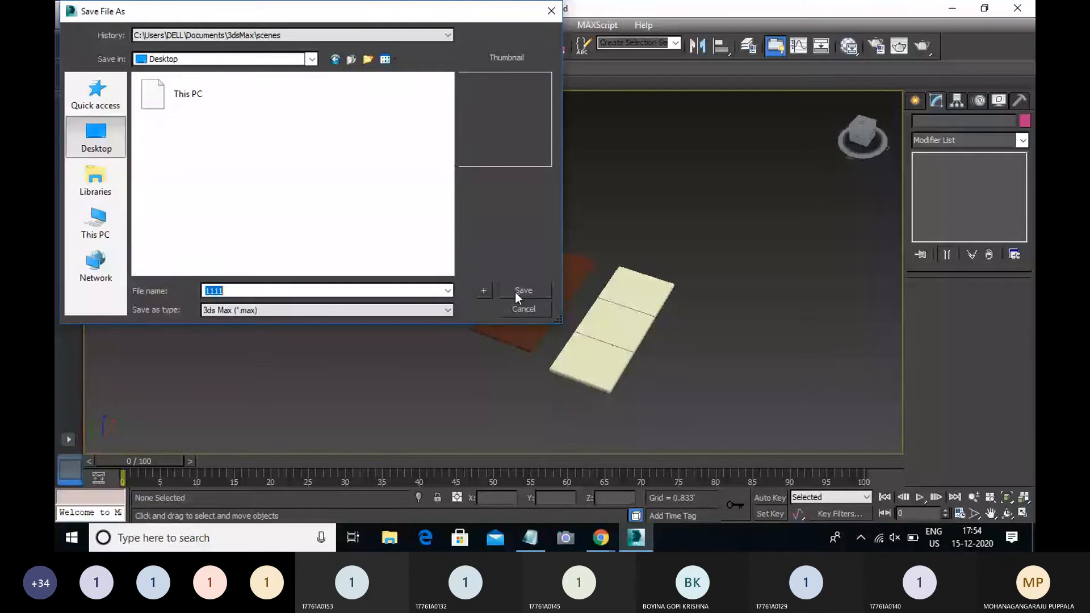
left_click(516, 294)
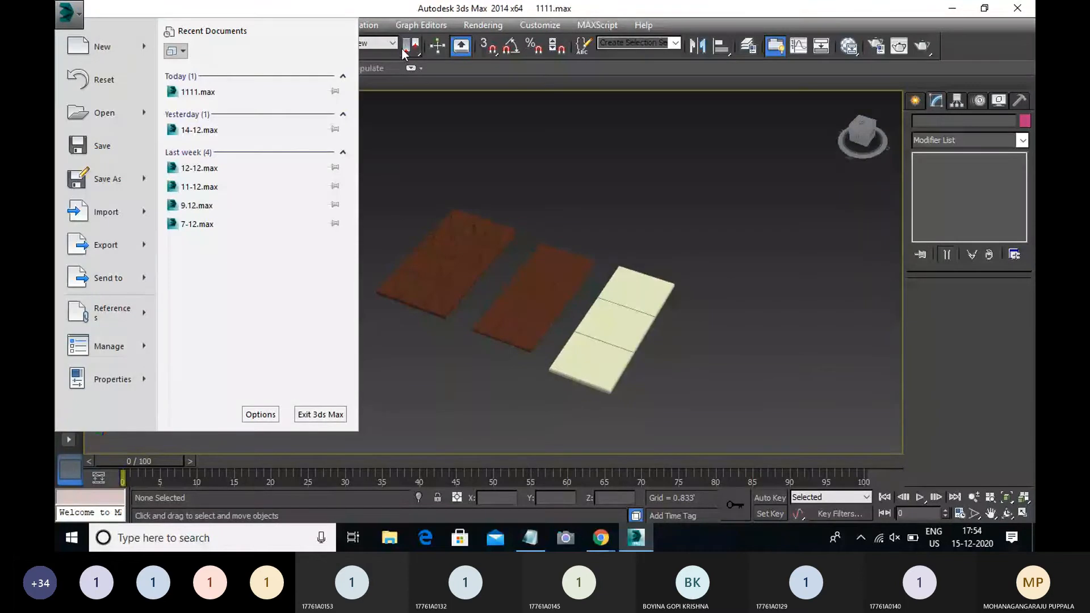
left_click(92, 44)
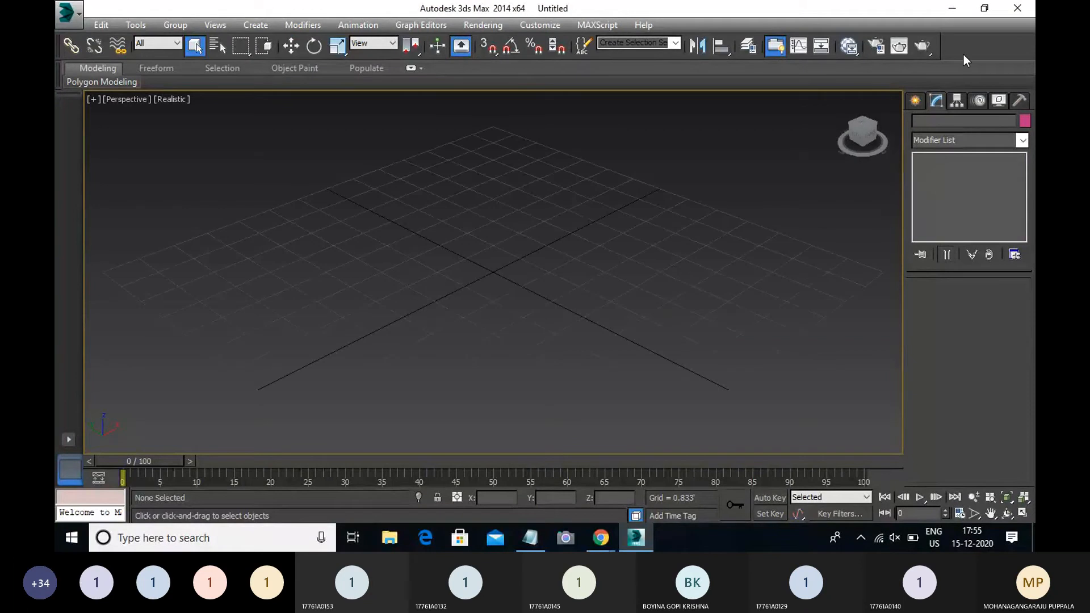
Create a chamfer box about 1.319' long, 1.562' wide and 2.121' high with a fillet of about 0.176' in the perspective view.
left_click(915, 100)
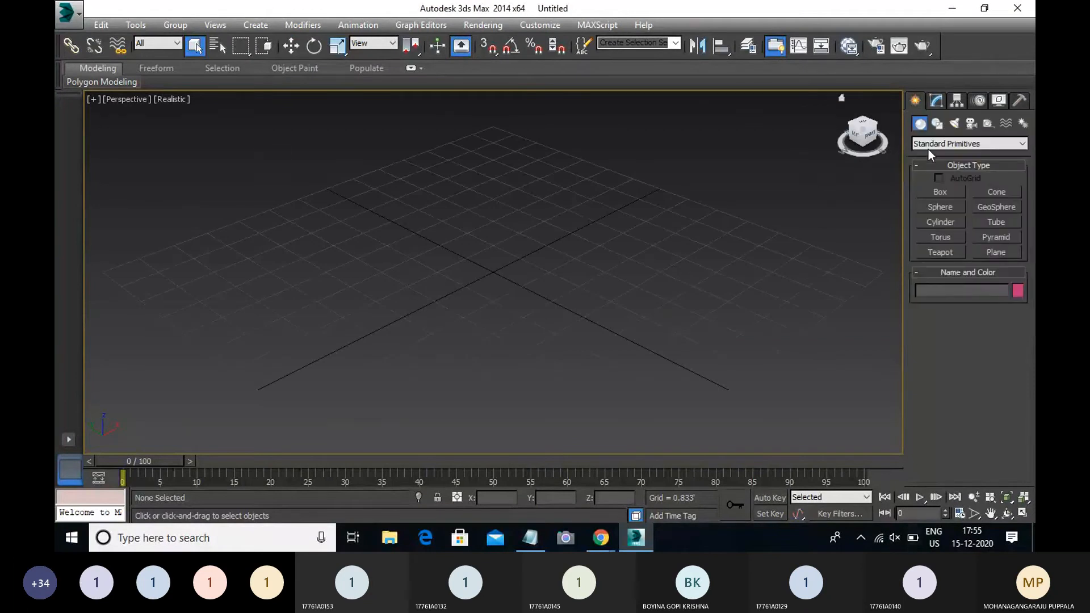
left_click(928, 144)
left_click(932, 165)
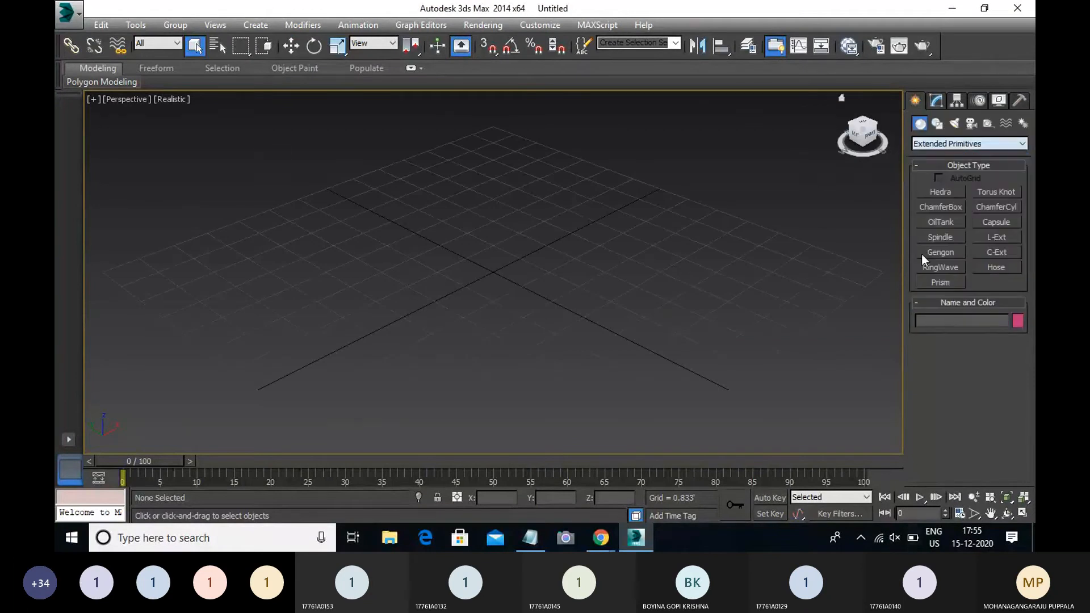
left_click(1017, 512)
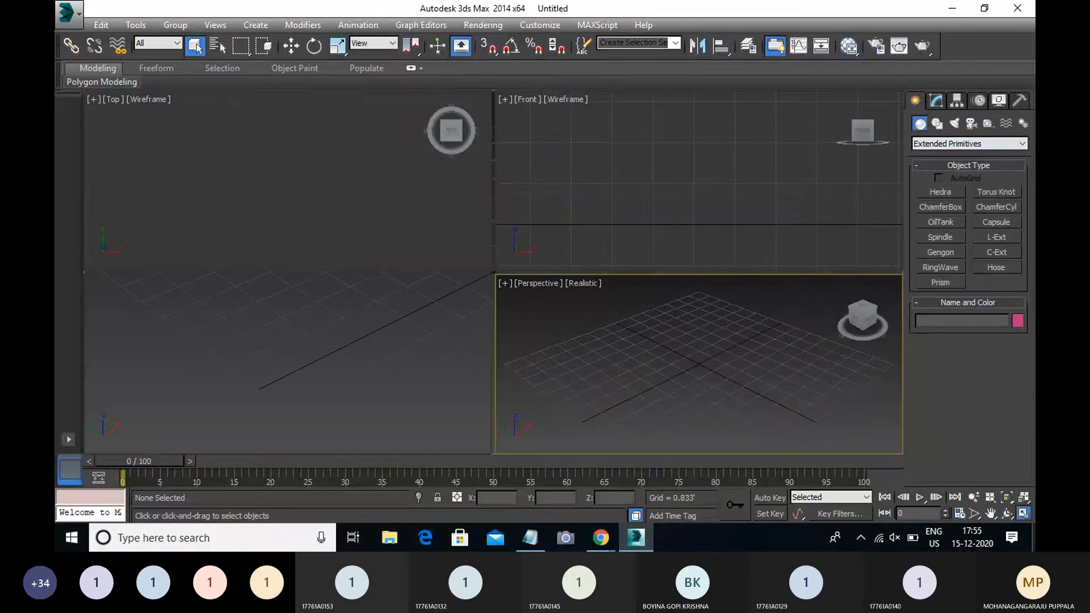
left_click(930, 207)
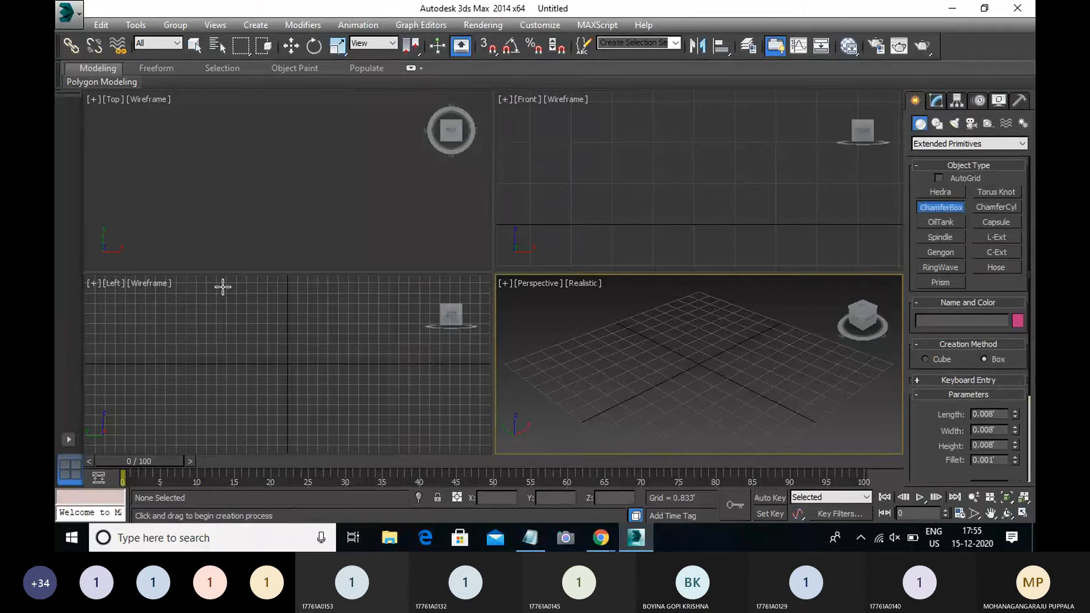
left_click_drag(662, 374, 712, 373)
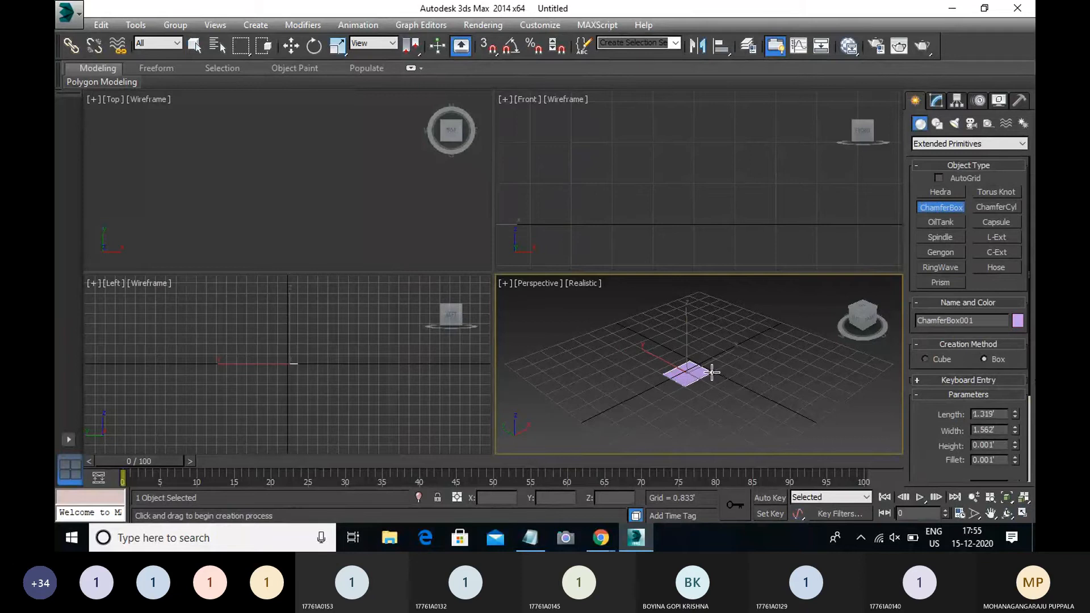
left_click(711, 320)
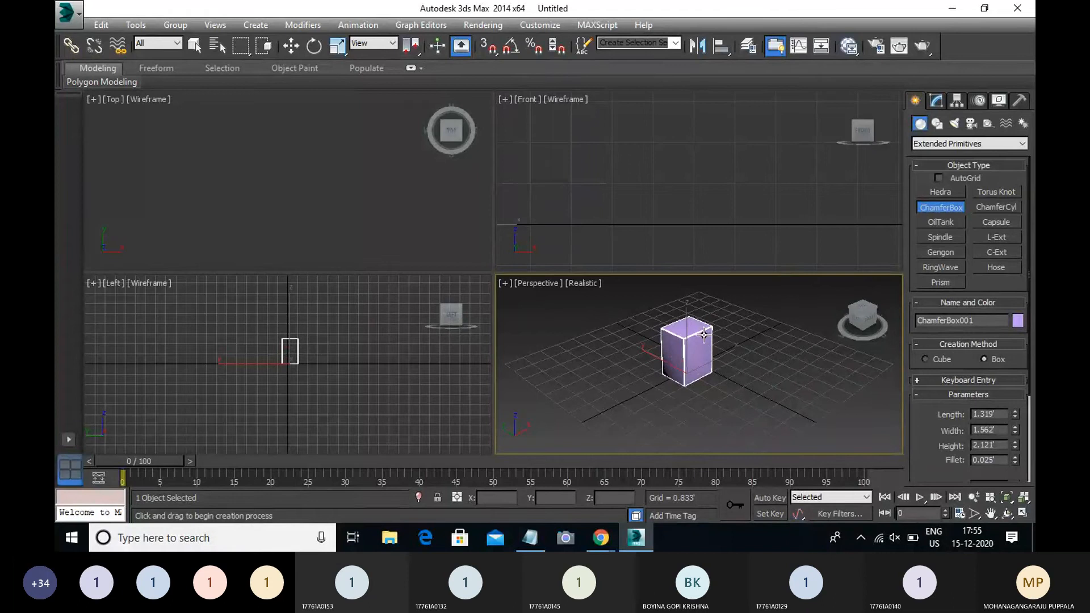
left_click(705, 324)
middle_click_drag(712, 370, 681, 403)
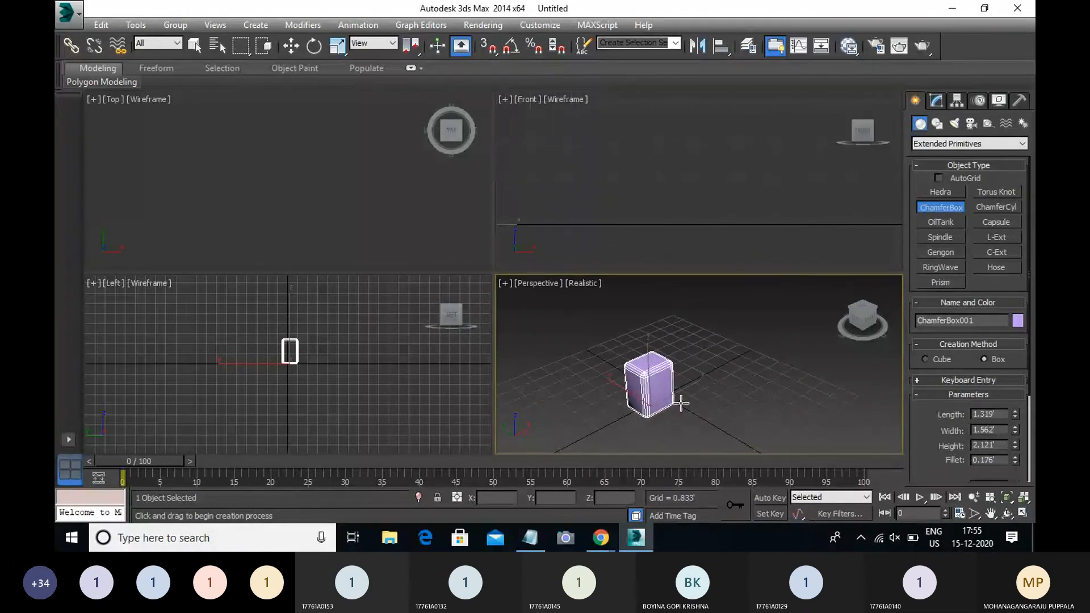
right_click(681, 403)
left_click(756, 382)
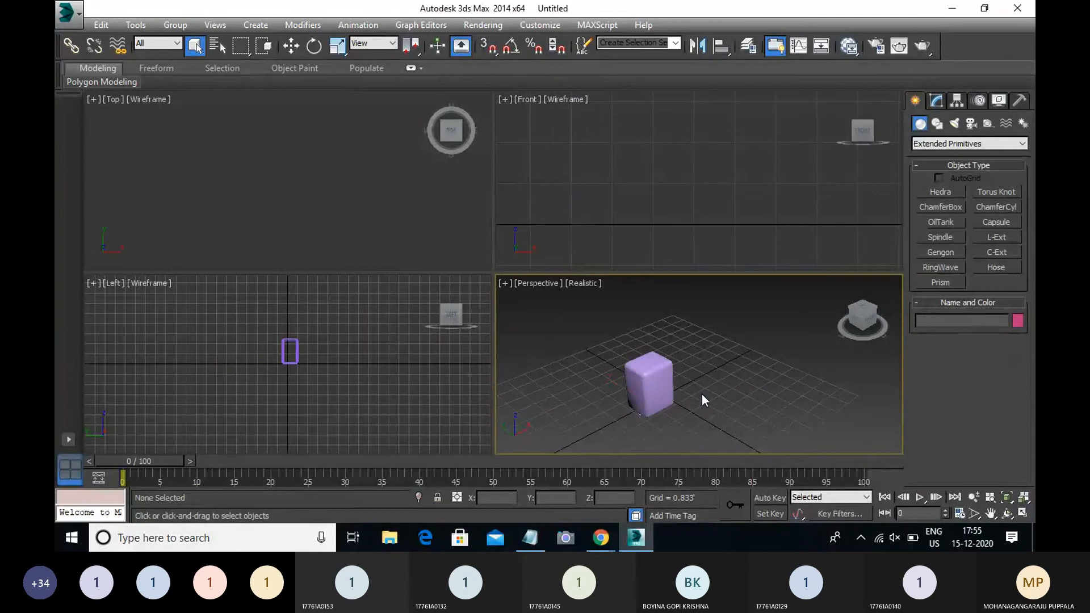
scroll(679, 386, "up", 3)
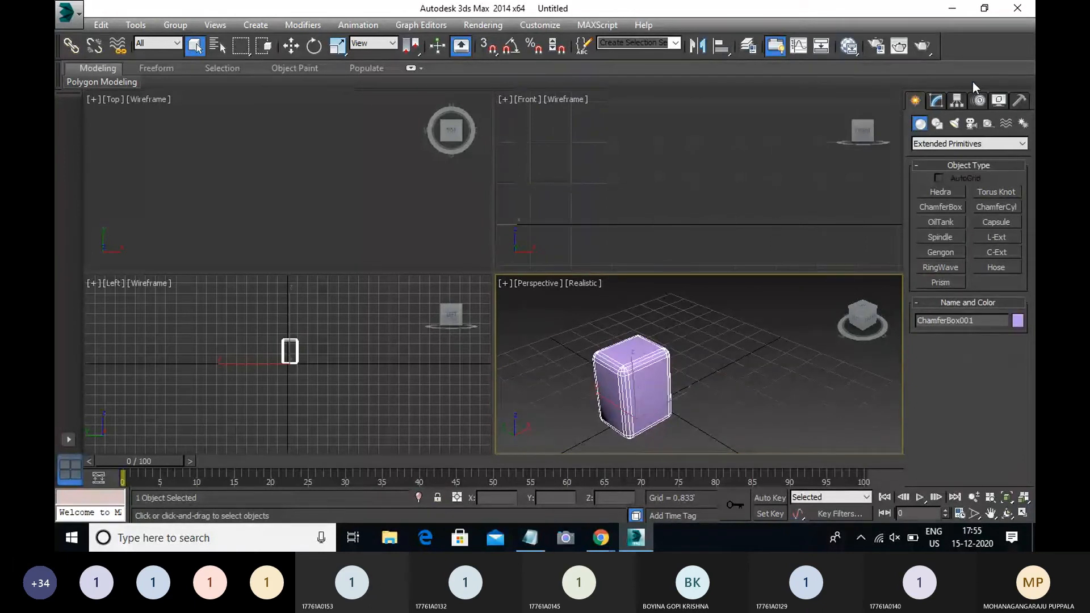
Set the chamfer box's fillet segments to 8.
left_click(938, 101)
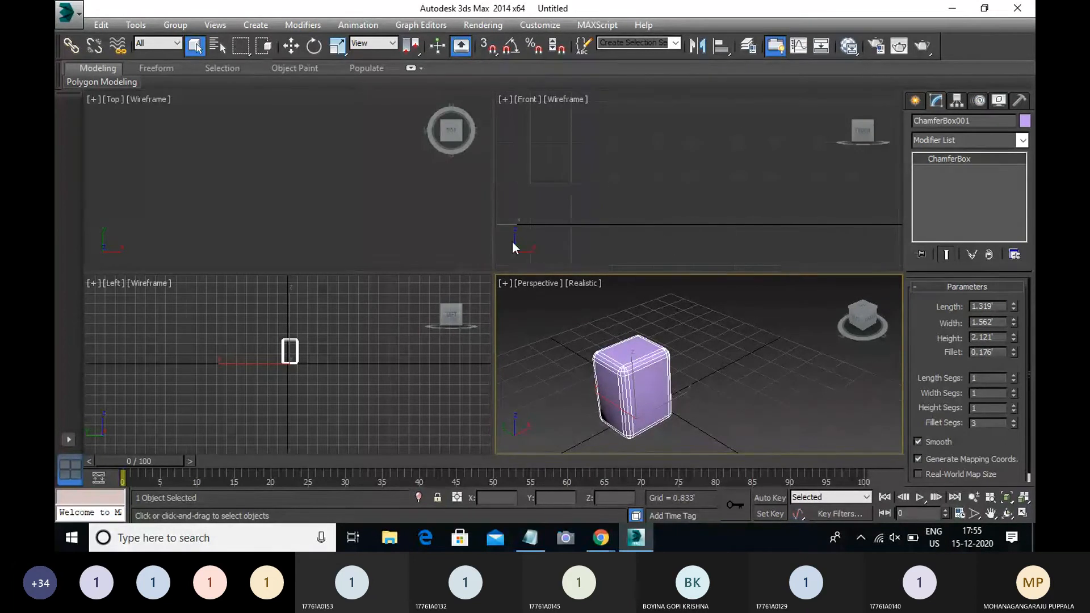
scroll(631, 387, "up", 2)
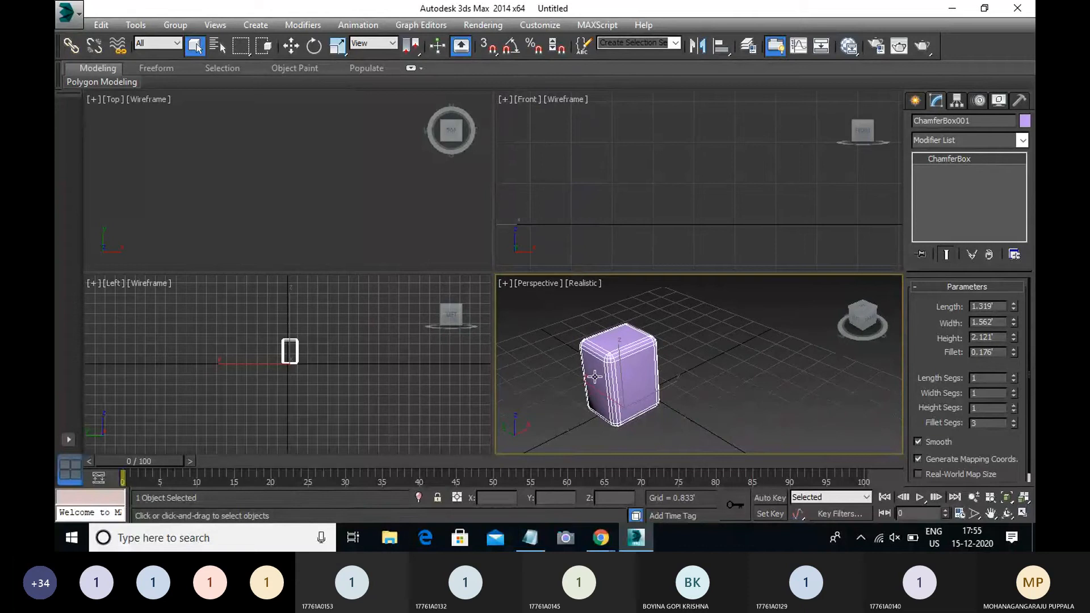
scroll(747, 383, "up", 2)
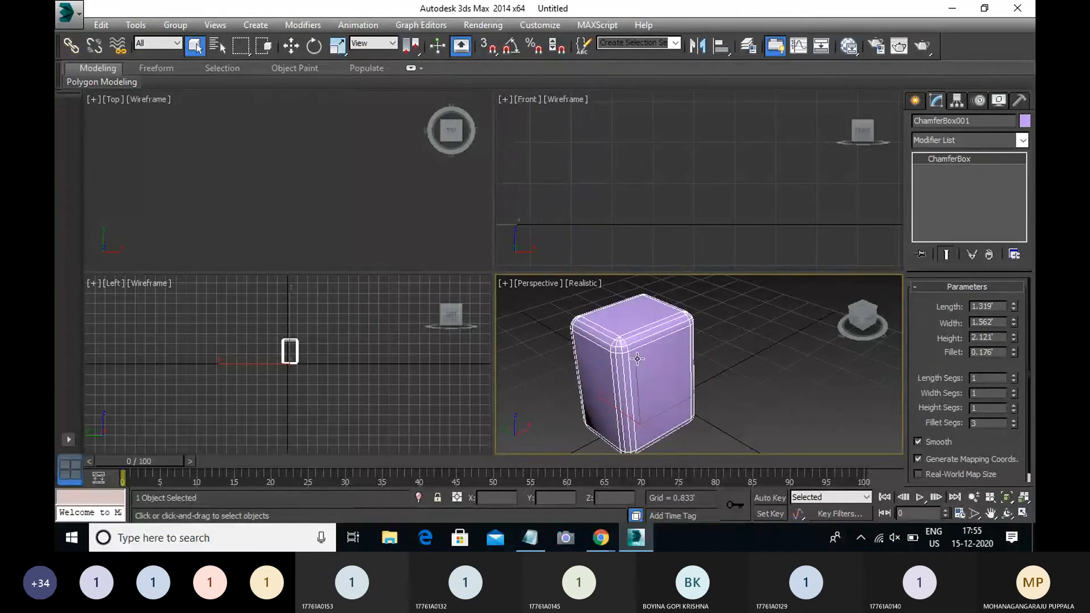
left_click_drag(1014, 423, 1012, 391)
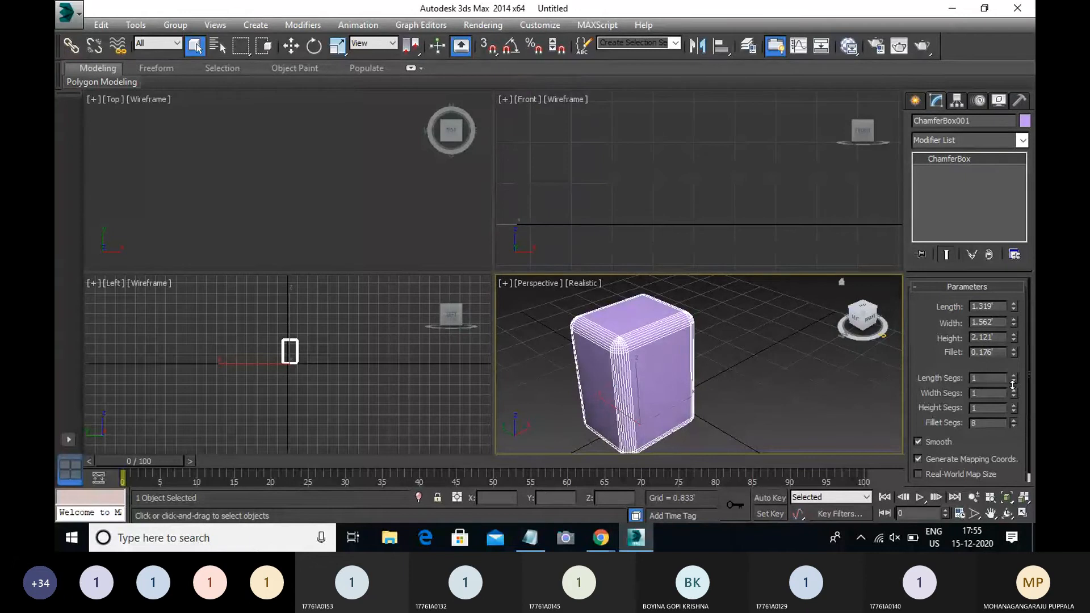
left_click(618, 233)
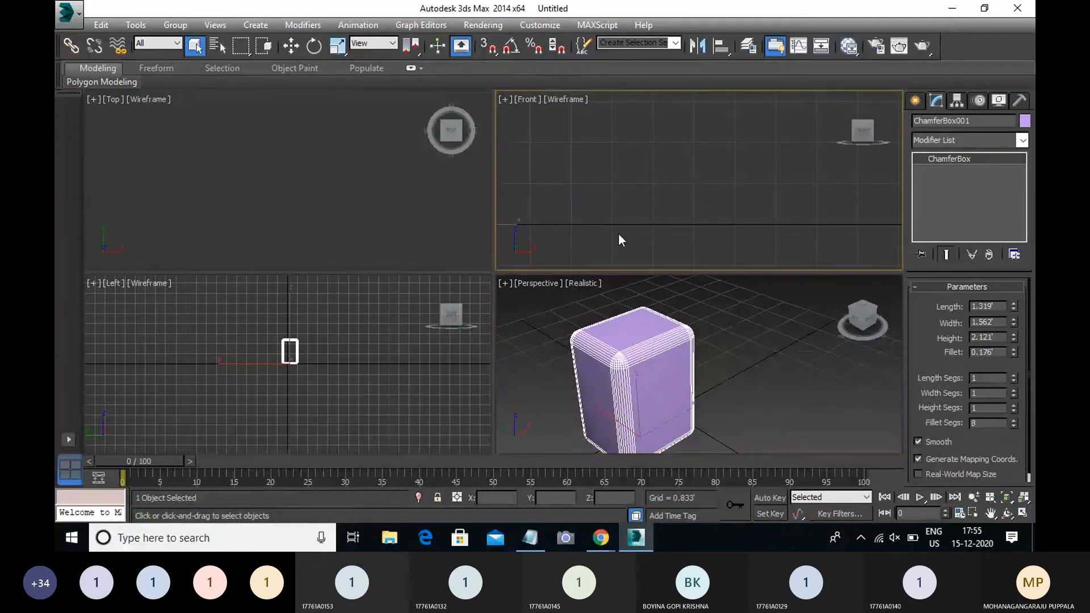
Clone the chamfer box upward in the front view as seven instances, spaced about 2.145' apart to form a vertical stack.
scroll(665, 217, "down", 2)
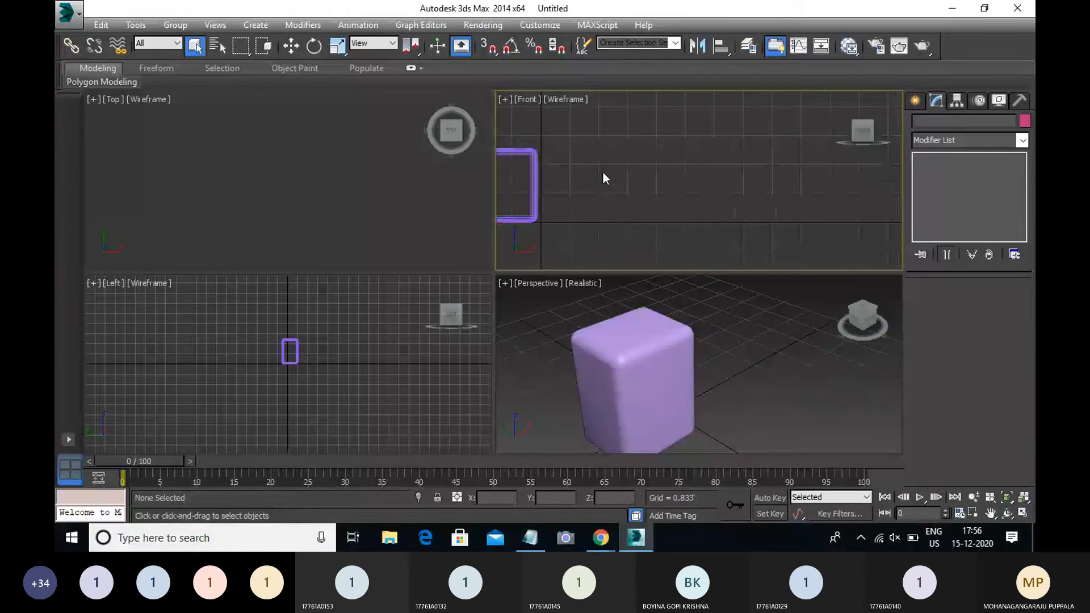
middle_click_drag(603, 174, 713, 175)
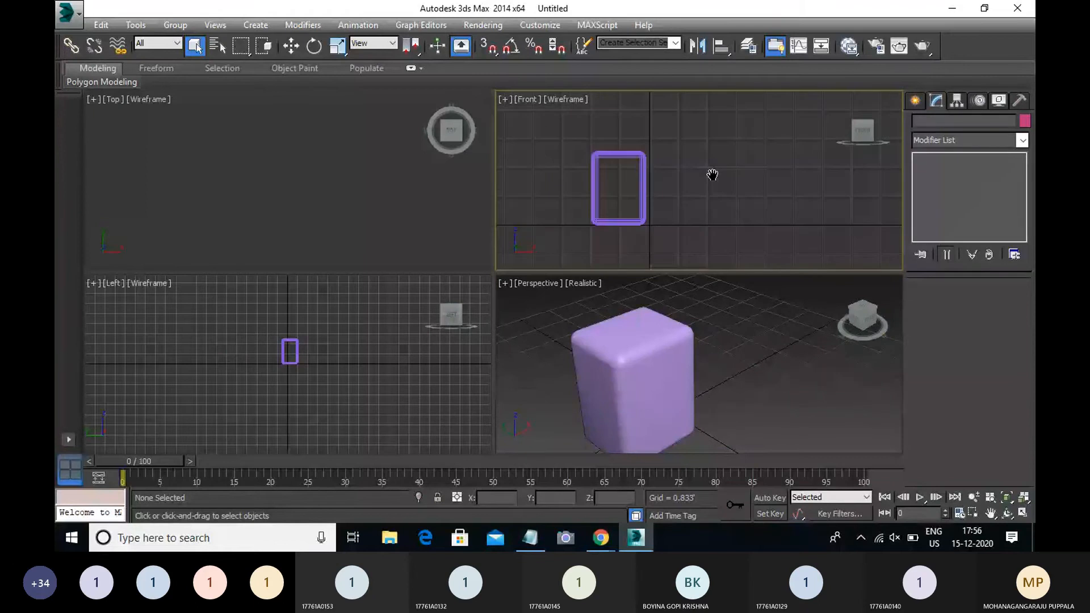
scroll(712, 175, "down", 1)
left_click(654, 214)
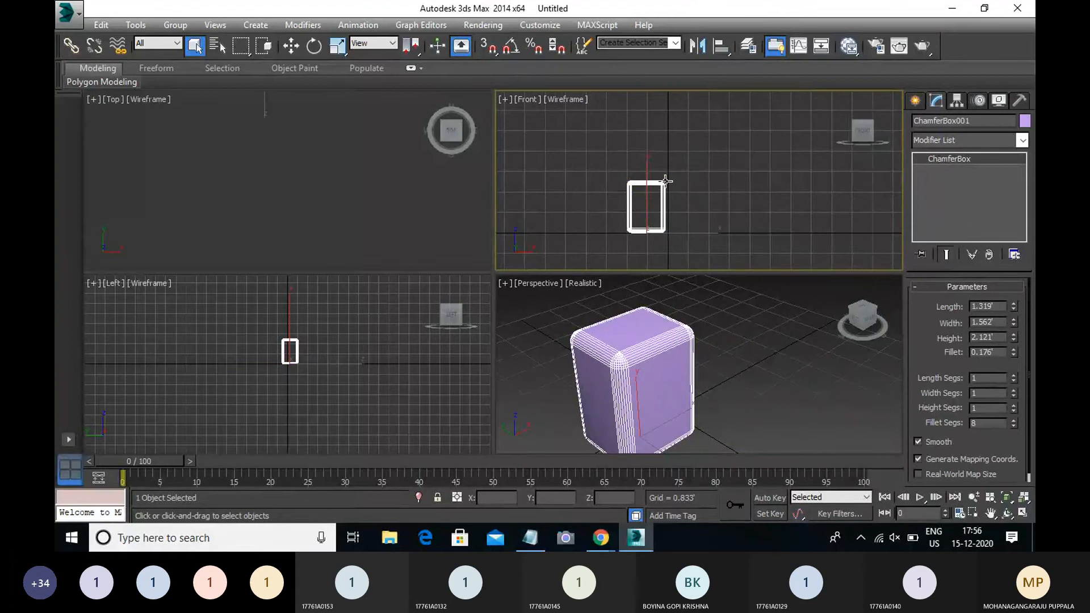
key("w")
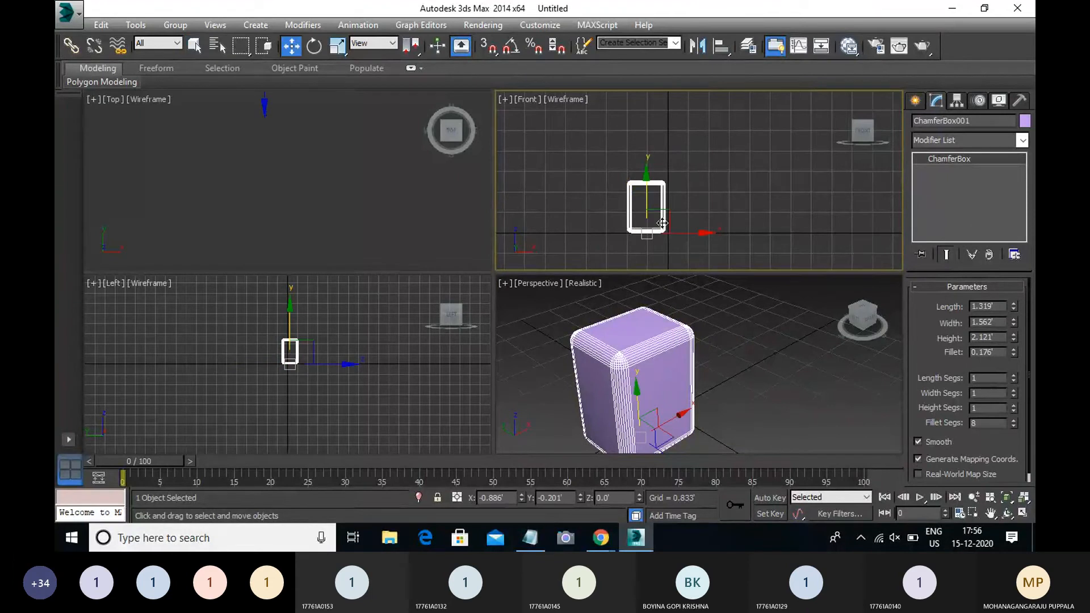
left_click_drag(646, 201, 651, 147, "shift")
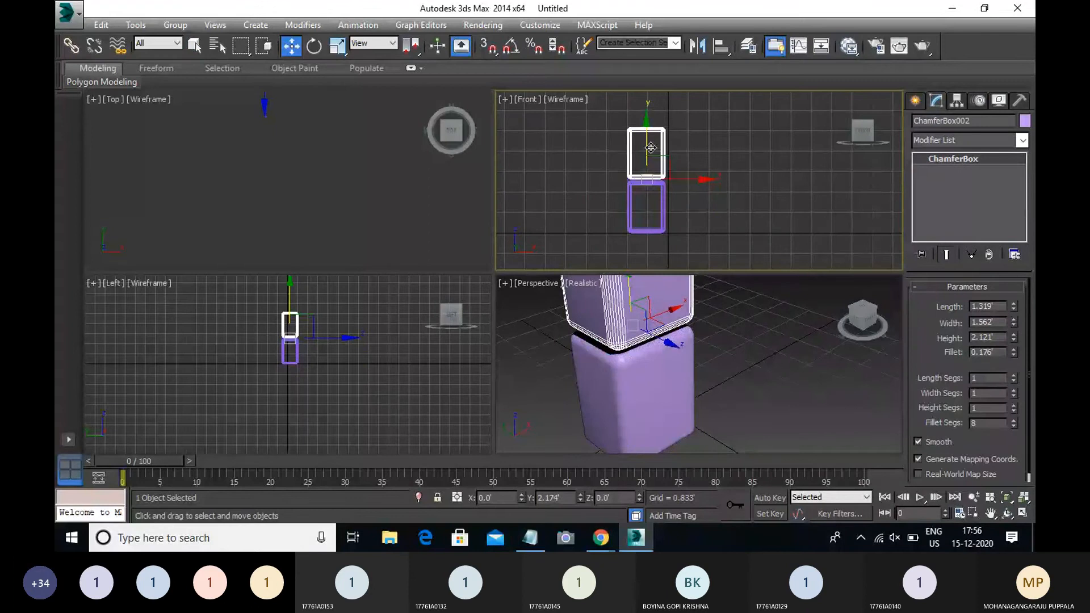
left_click_drag(650, 148, 649, 148, "shift")
left_click_drag(532, 189, 467, 149)
left_click(420, 199)
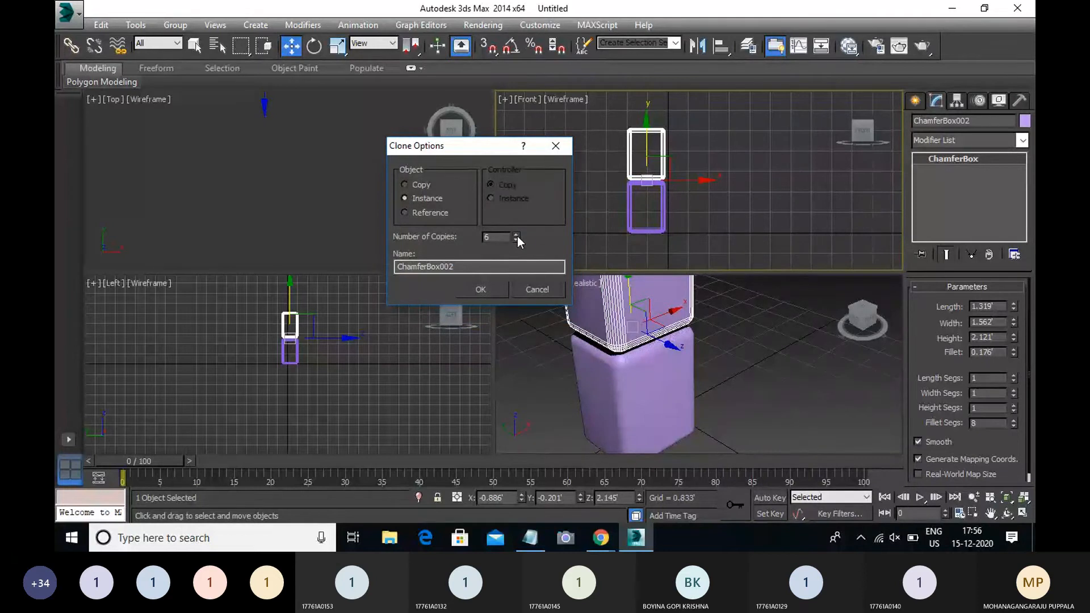
left_click(488, 291)
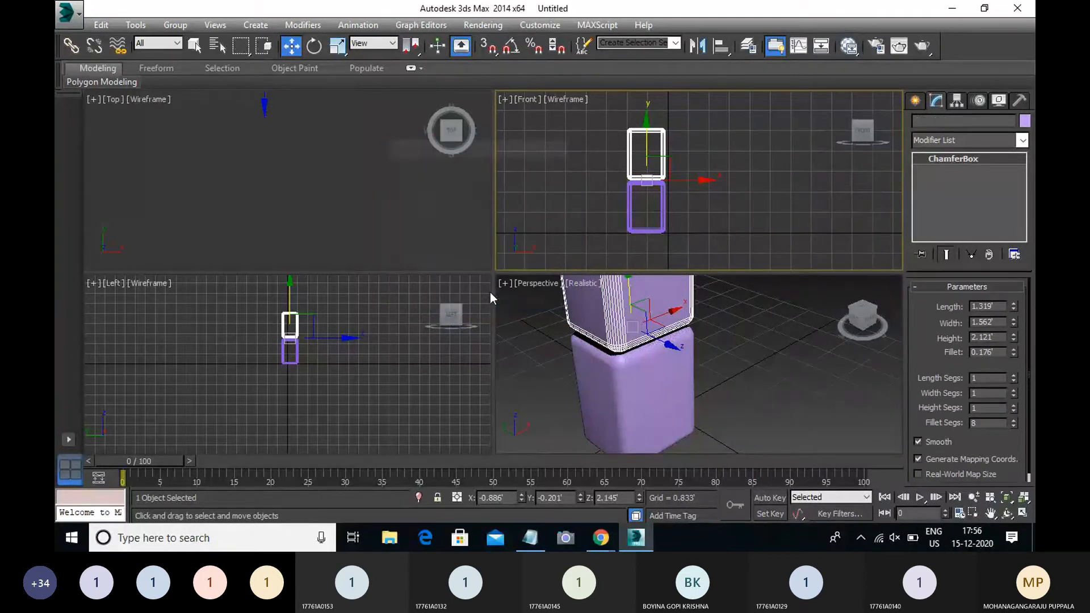
Select all eight stacked chamfer boxes and combine them into one group with the default name.
left_click(787, 383)
scroll(783, 383, "down", 10)
middle_click_drag(745, 353, 690, 354)
left_click_drag(632, 400, 674, 332)
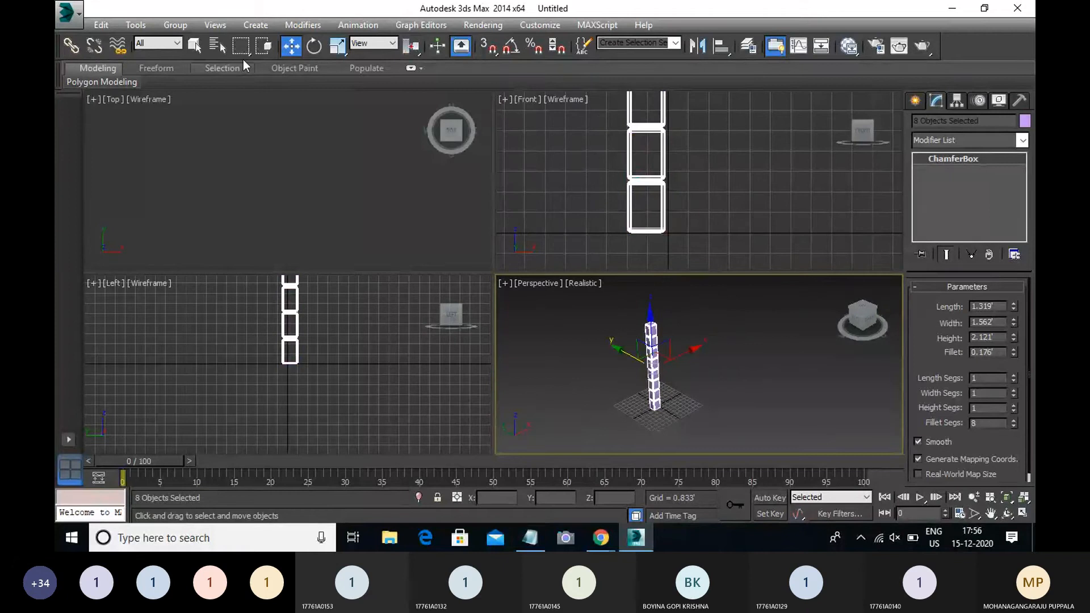
left_click(190, 25)
left_click(191, 40)
left_click(541, 295)
middle_click_drag(752, 386, 656, 366)
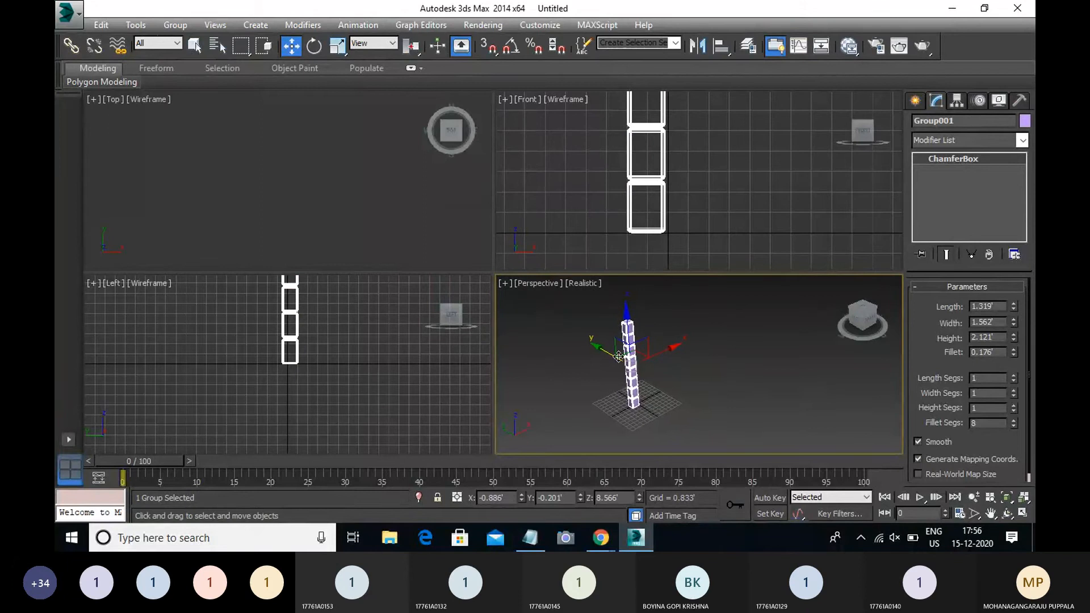
Add a Bend modifier to the grouped stack and set its angle to 118 along the Z axis.
left_click(916, 101)
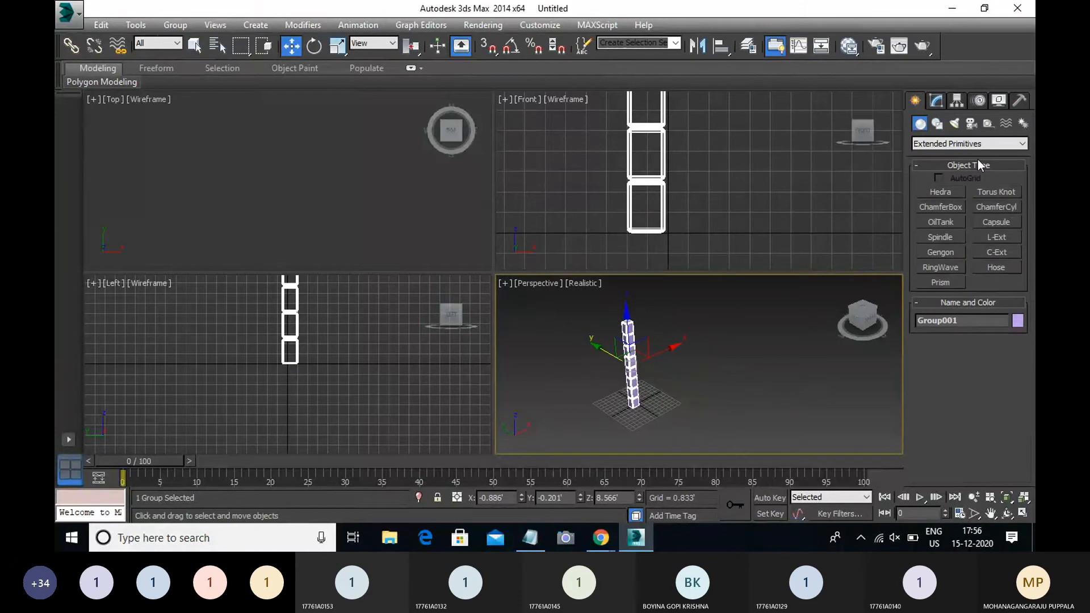
left_click(936, 102)
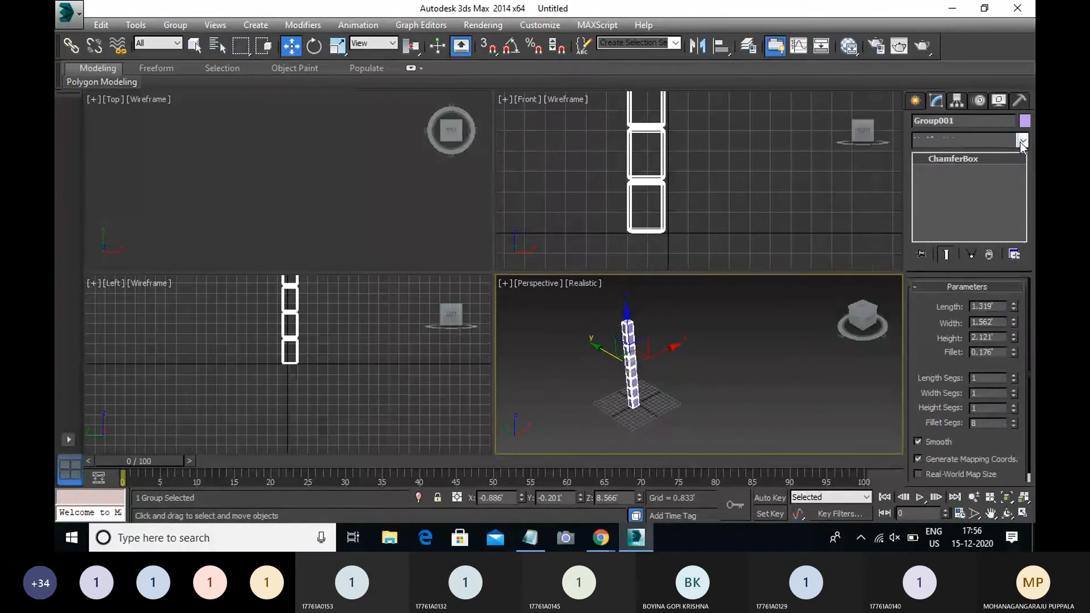
left_click(1021, 140)
key("b")
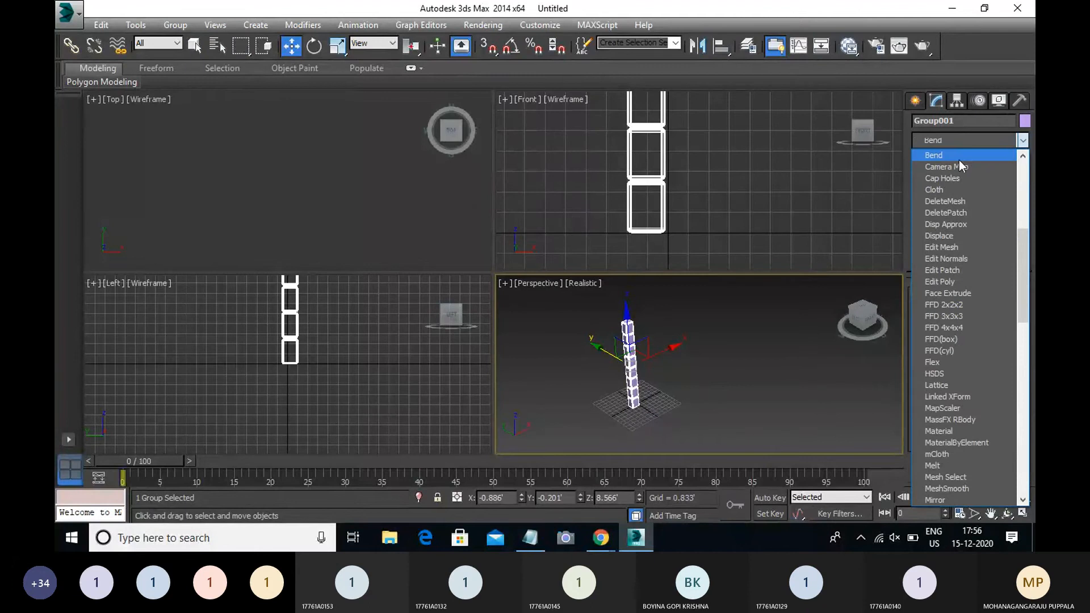
left_click(959, 159)
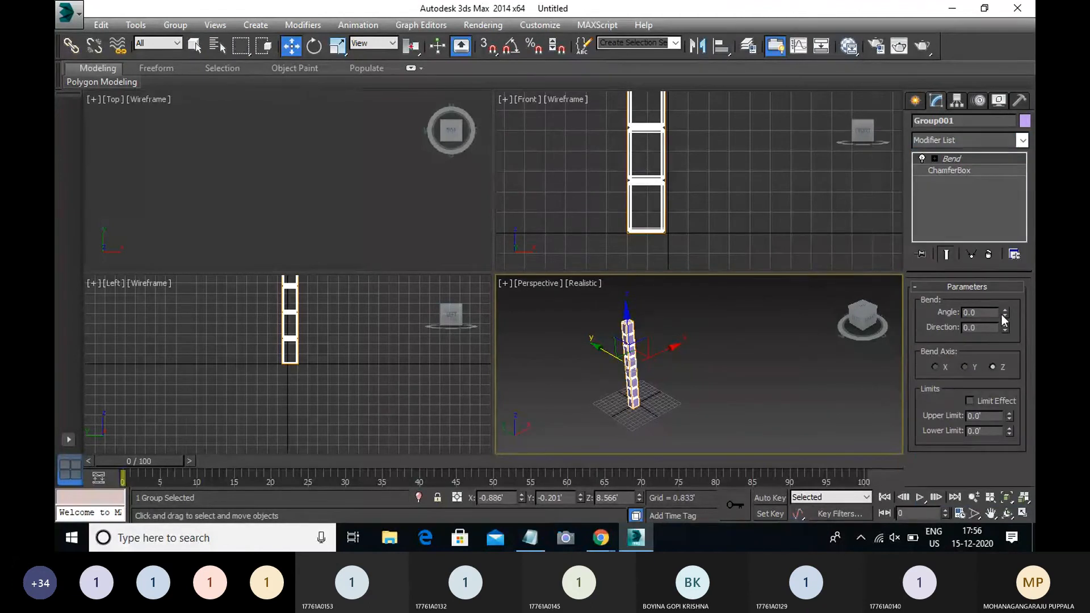
left_click_drag(1006, 308, 1012, 139)
key("alt+w")
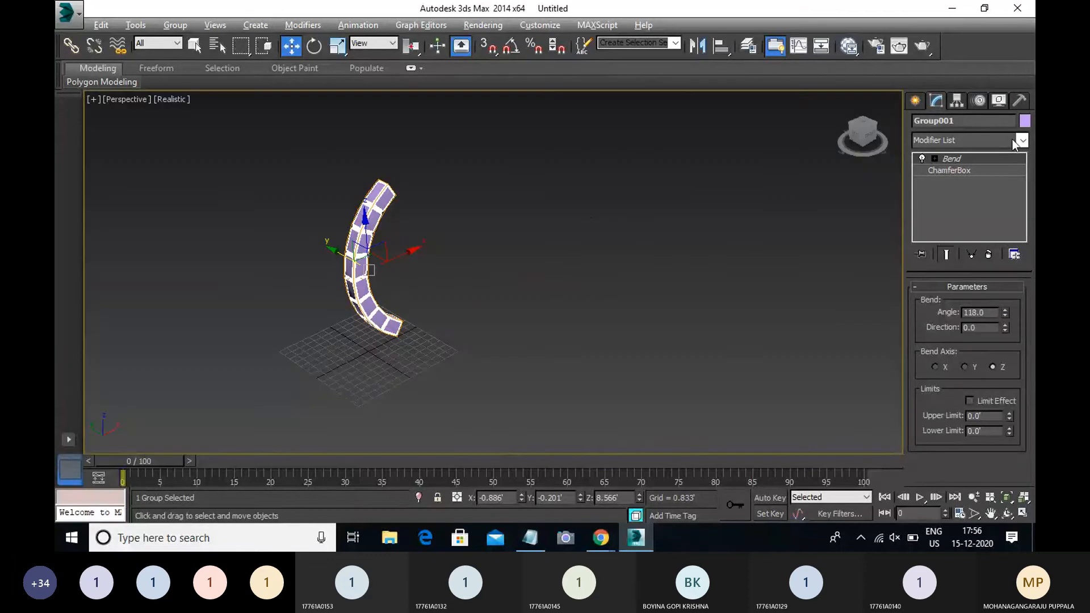
Limit the bend's effect on the stack and set its upper limit to about 2.598'.
middle_click_drag(387, 257, 471, 292)
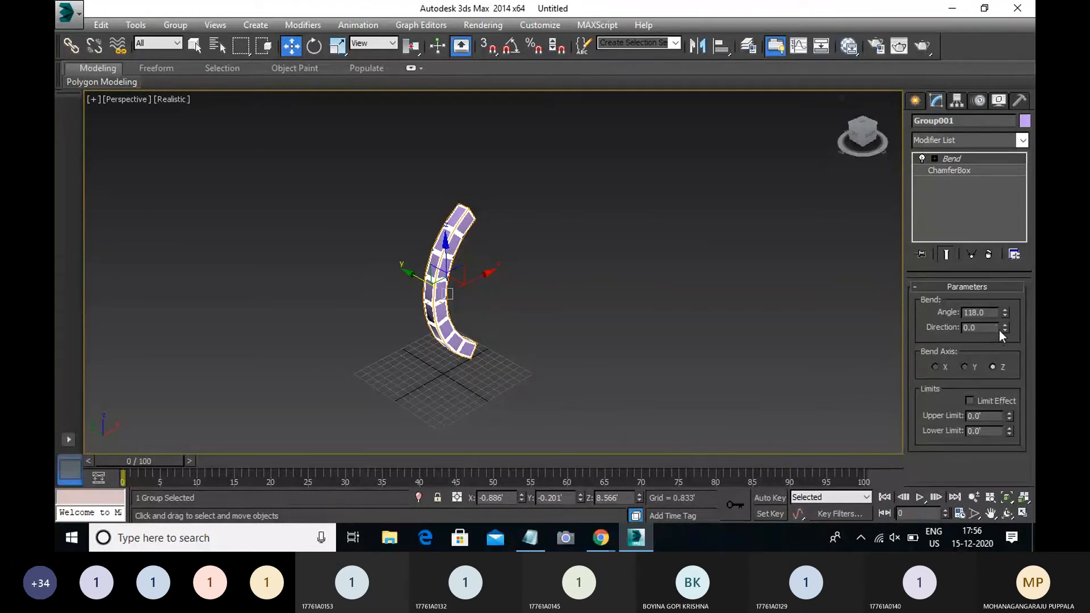
left_click(971, 400)
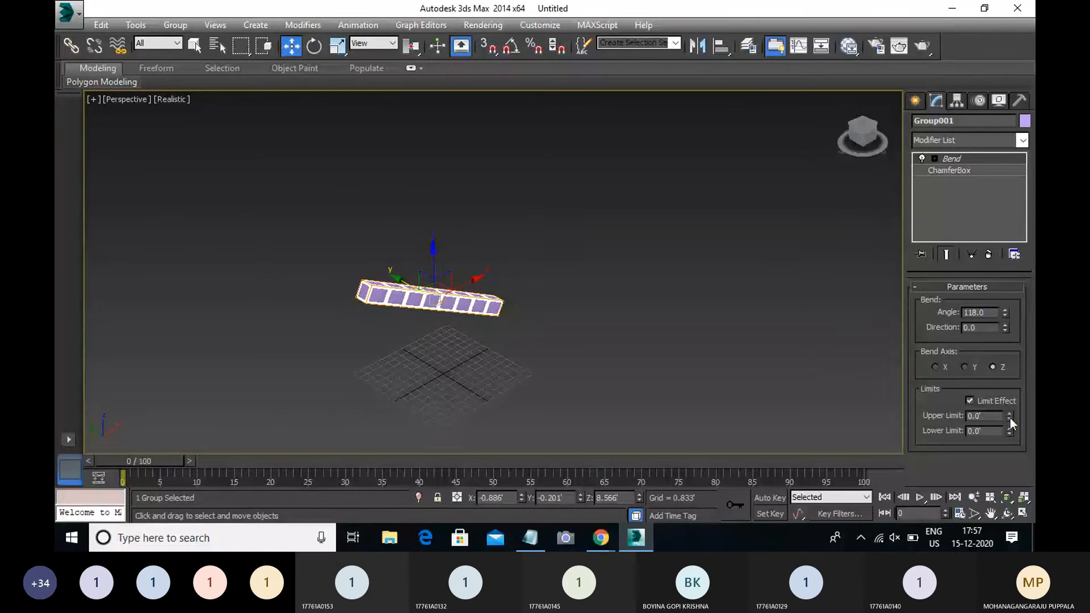
left_click_drag(1008, 420, 969, 51)
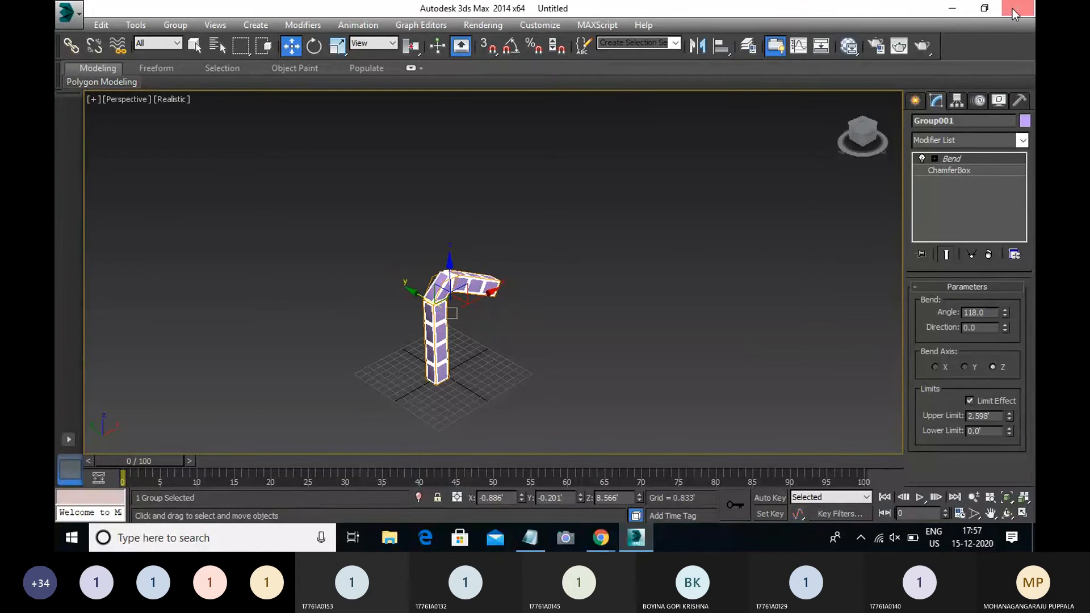
Raise the upper limit of the stack's Bend modifier to about 11.407'.
left_click_drag(1008, 417, 939, 170)
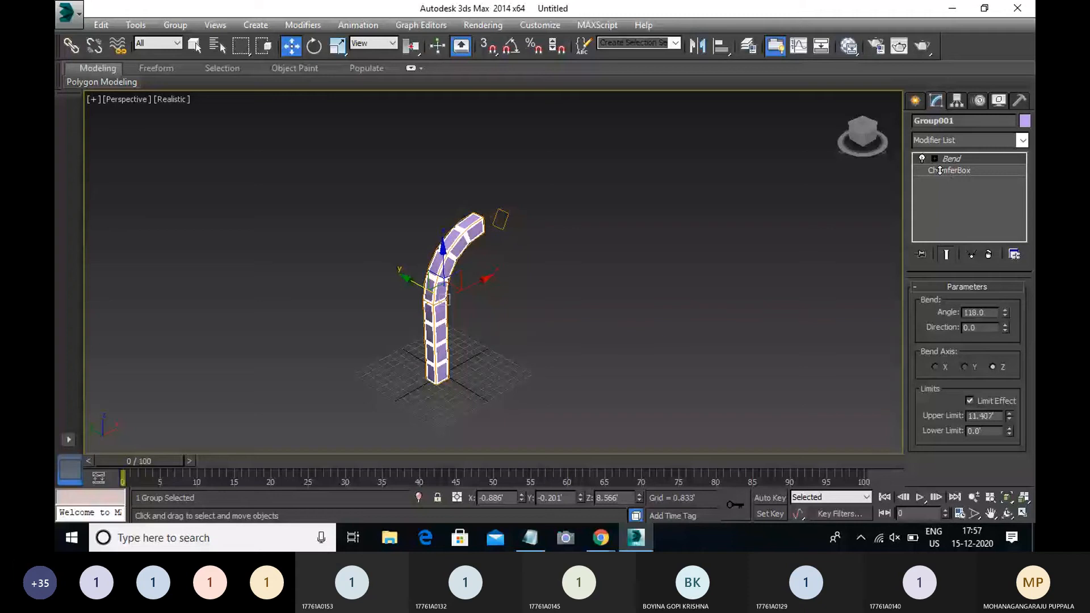
left_click_drag(940, 170, 939, 171)
Mirror the bent stack along the X axis as a copy with an offset of about 10.294'.
left_click(700, 48)
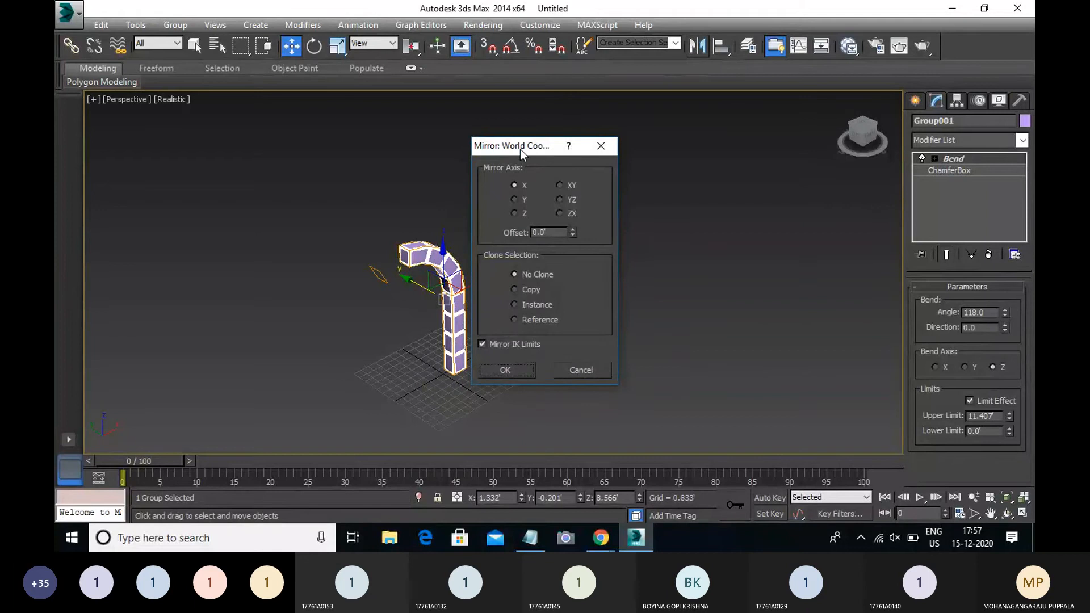
left_click_drag(520, 149, 777, 94)
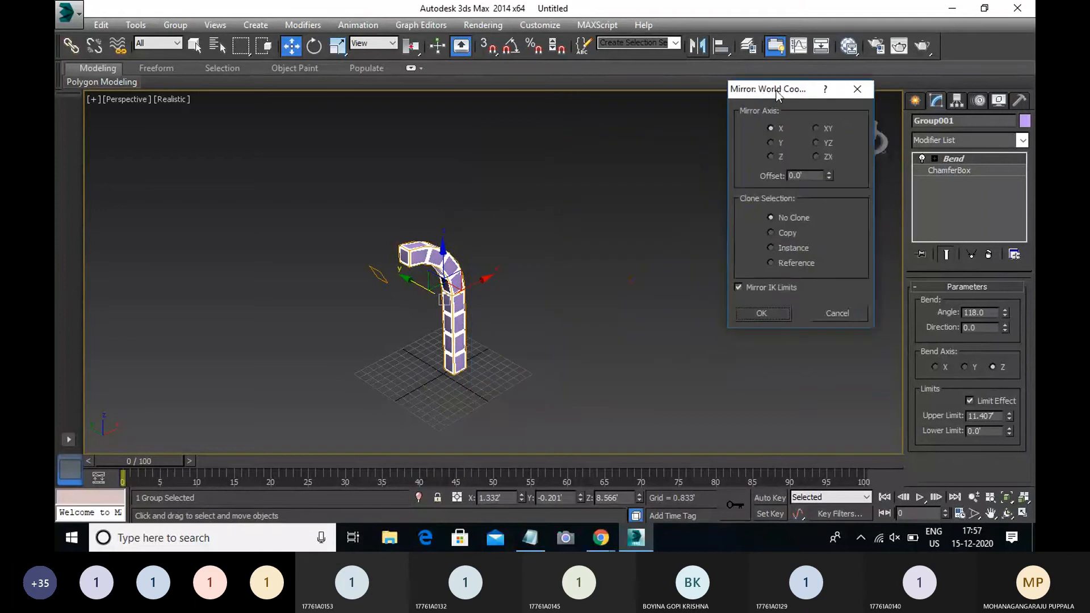
left_click(770, 233)
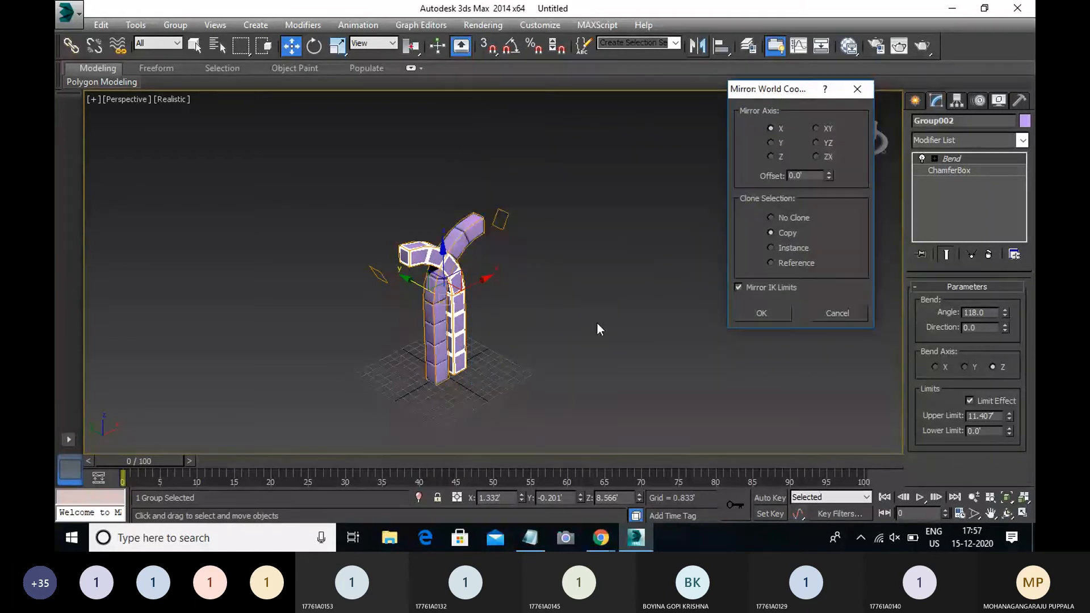
left_click_drag(829, 177, 831, 71)
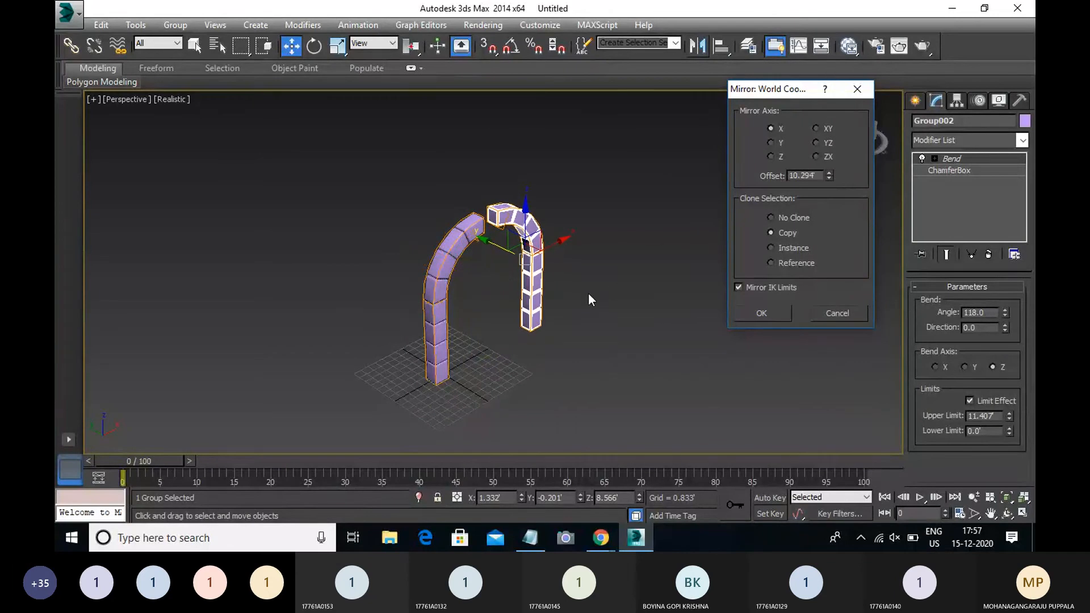
left_click(781, 309)
Move the mirrored half along X toward the original half so the two tops meet as an arch.
left_click(642, 357)
middle_click_drag(655, 363, 580, 317, "alt")
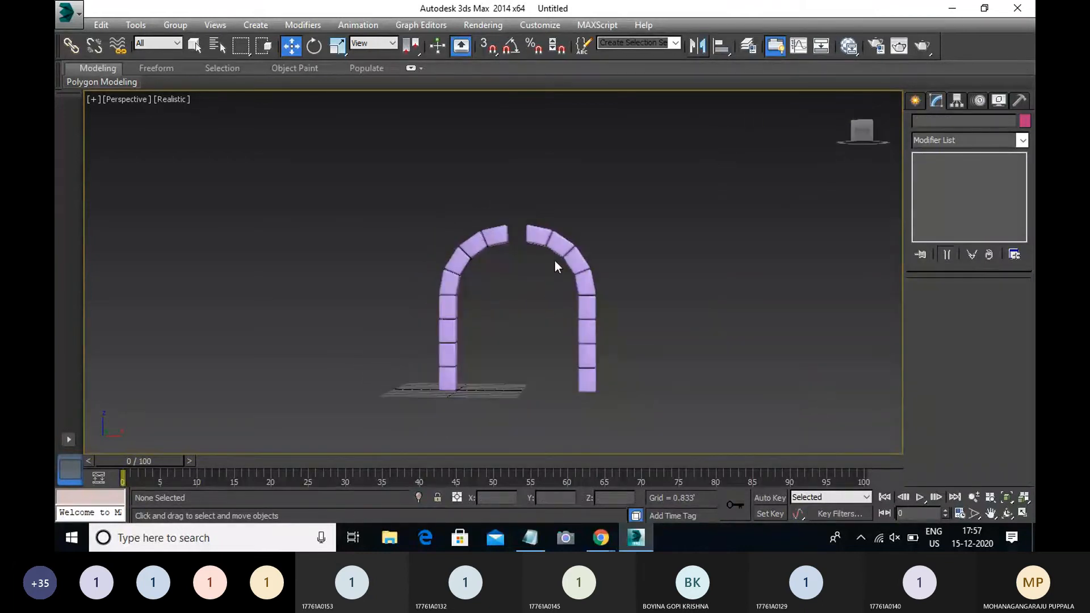
left_click(557, 242)
left_click_drag(614, 304, 595, 303)
left_click(699, 402)
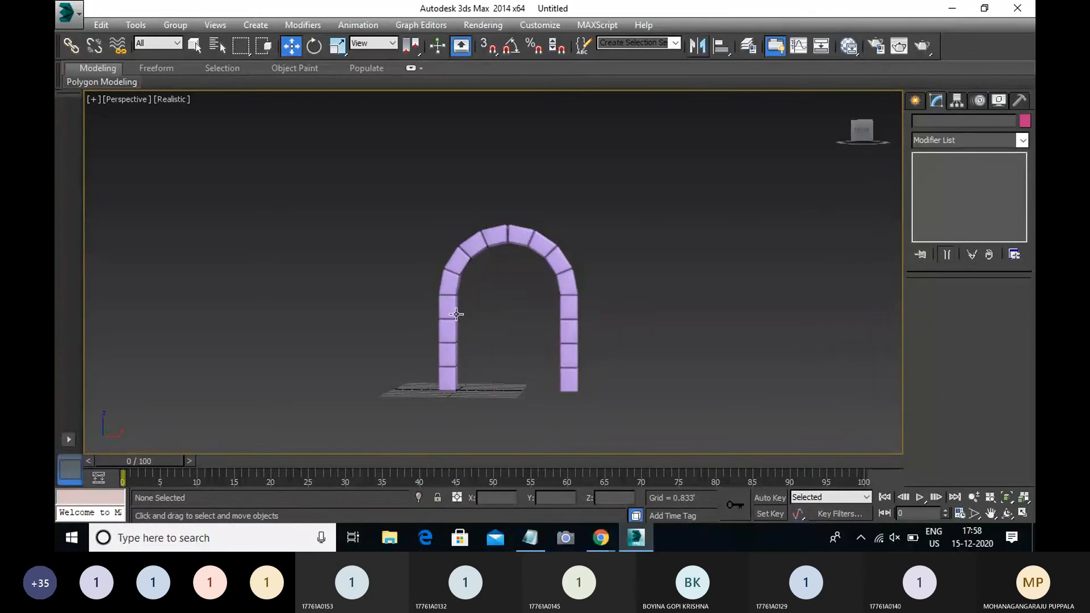
Create a box wall along the arch in the top view, about 0.834' long, 32.33' wide and 15.162' high.
left_click(1023, 513)
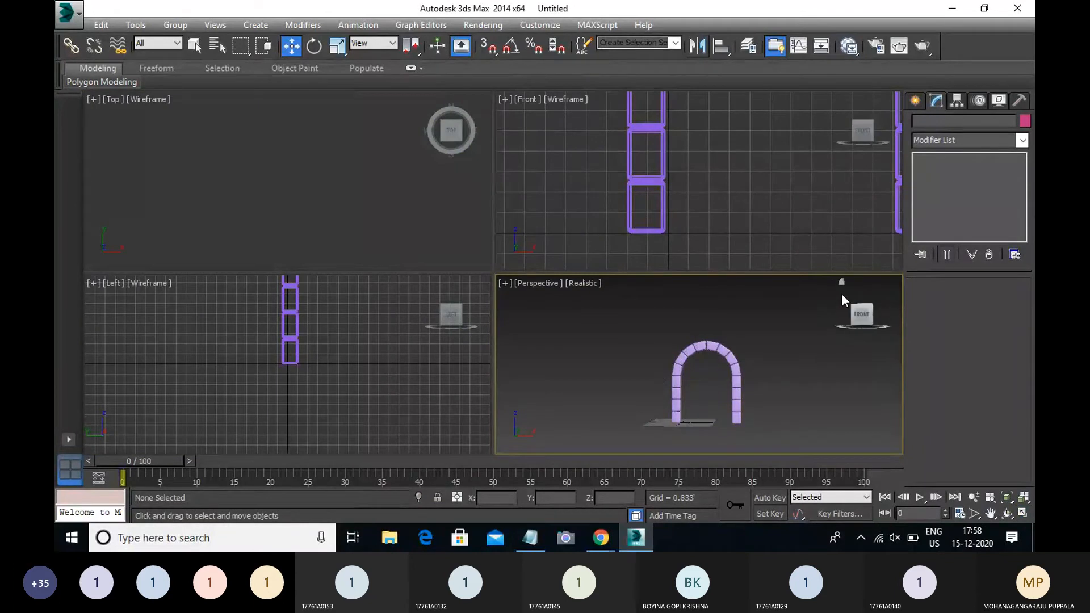
left_click(840, 281)
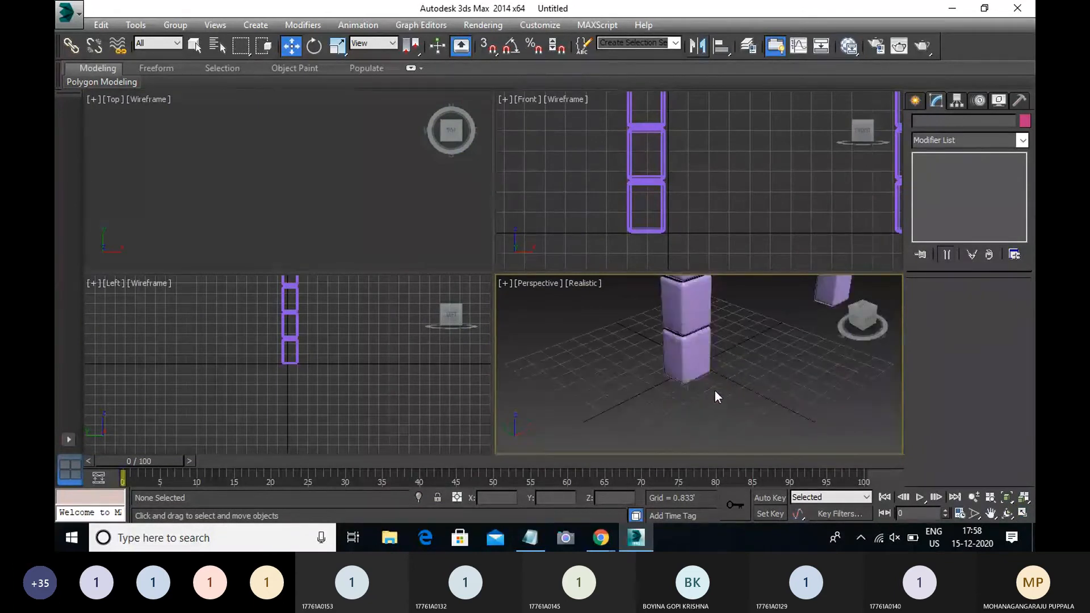
left_click(914, 100)
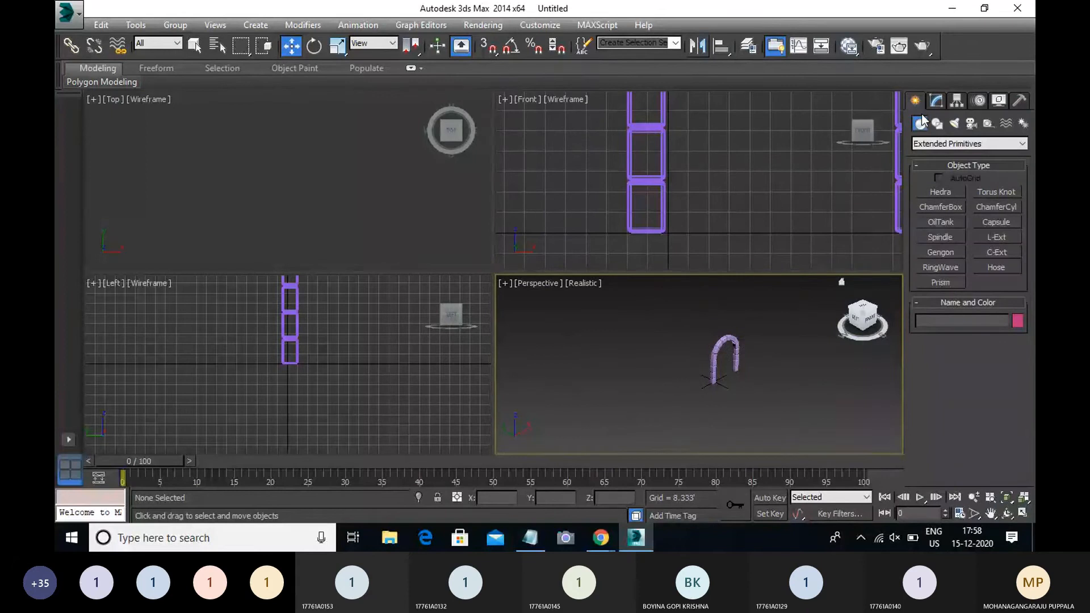
left_click(933, 145)
left_click(930, 155)
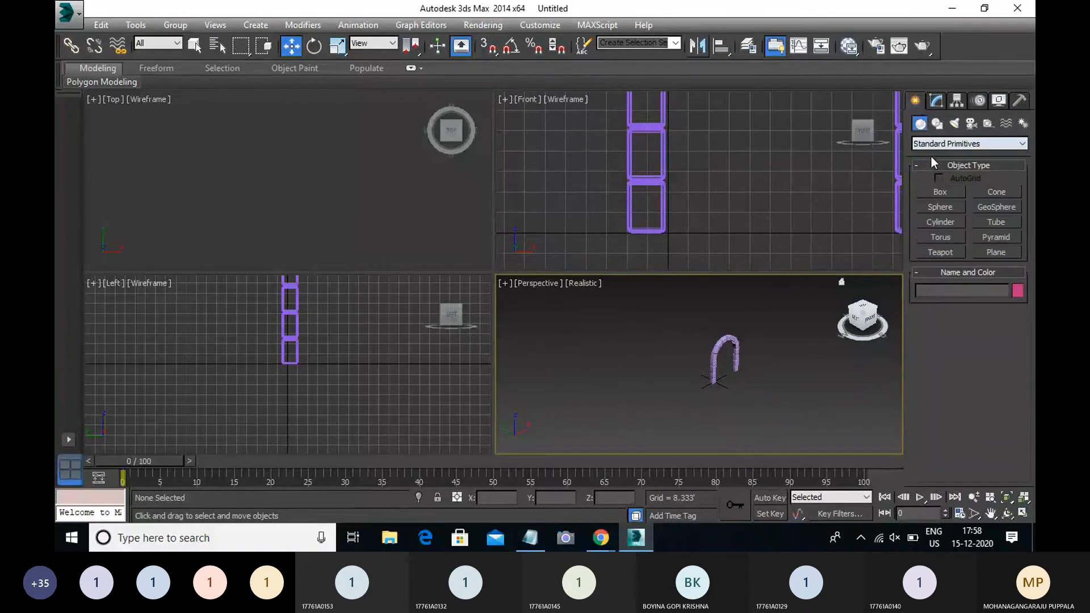
left_click(937, 191)
scroll(295, 250, "down", 8)
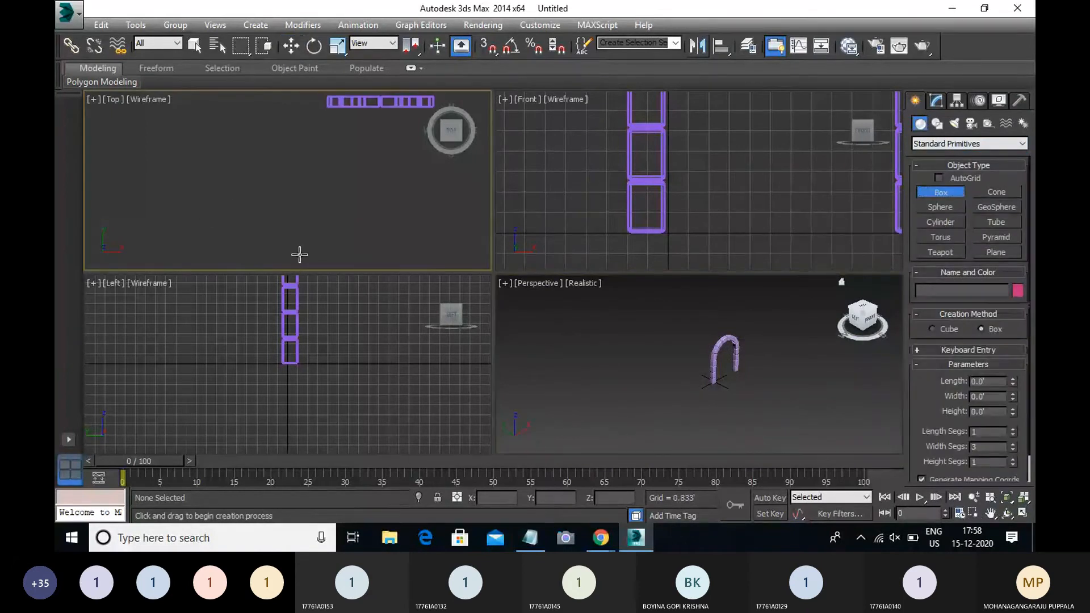
scroll(243, 193, "up", 8)
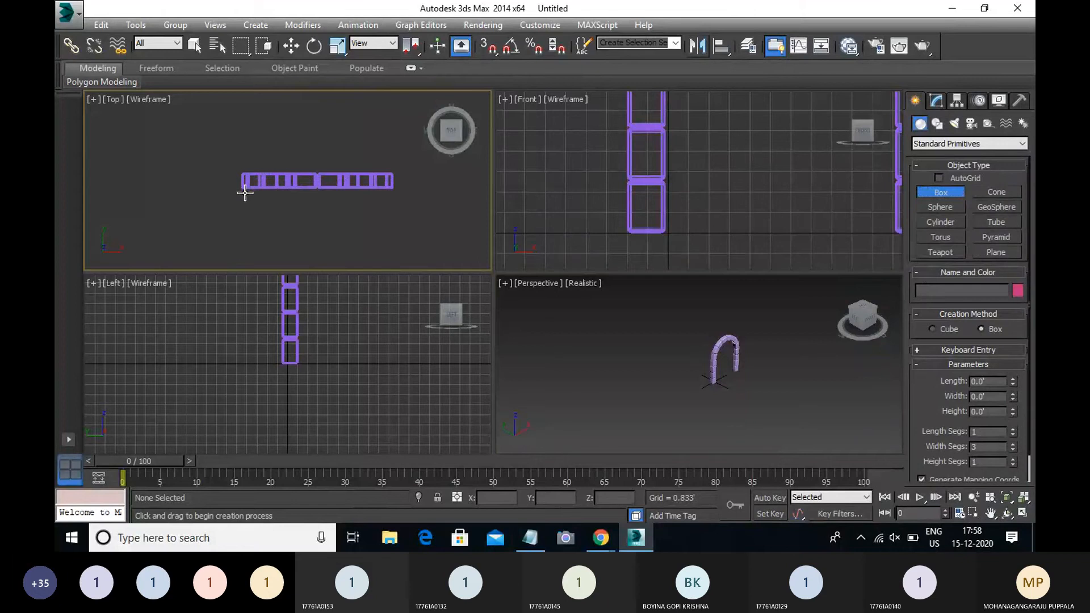
left_click_drag(124, 176, 414, 177)
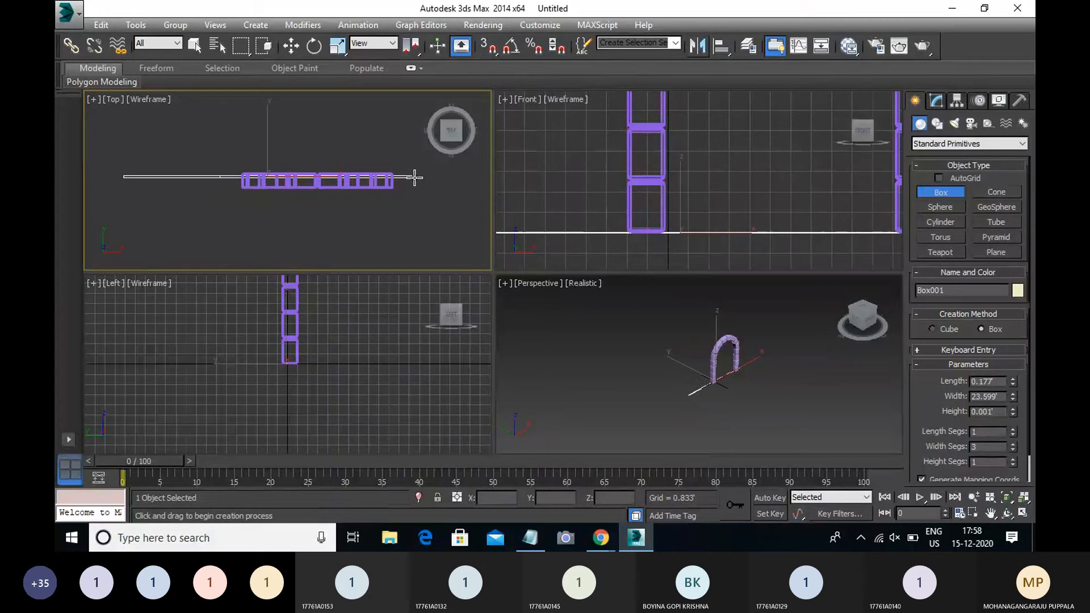
left_click_drag(414, 178, 431, 184)
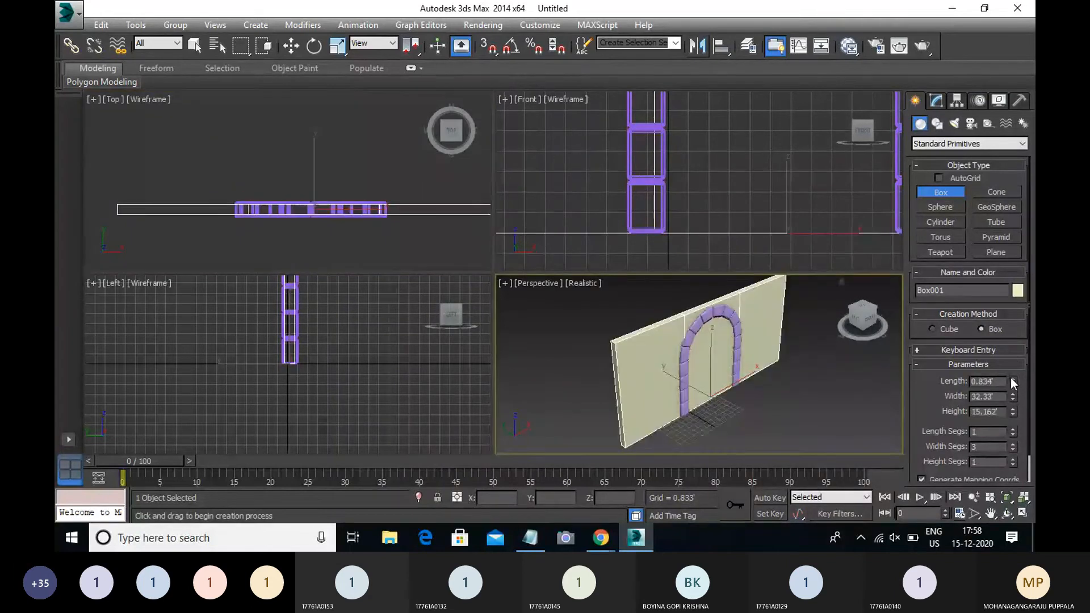
Resize the wall box to about 0.991' length, 48.172' width and 20.772' height, with one width segment.
left_click_drag(1012, 380, 1018, 346)
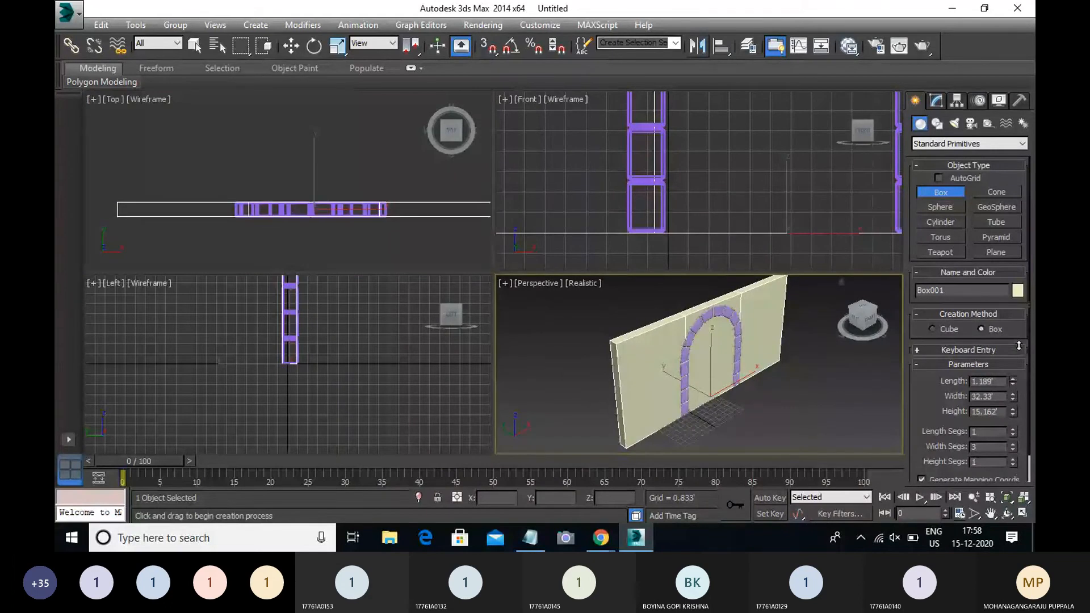
left_click_drag(1019, 346, 1017, 372)
left_click_drag(1013, 396, 1029, 363)
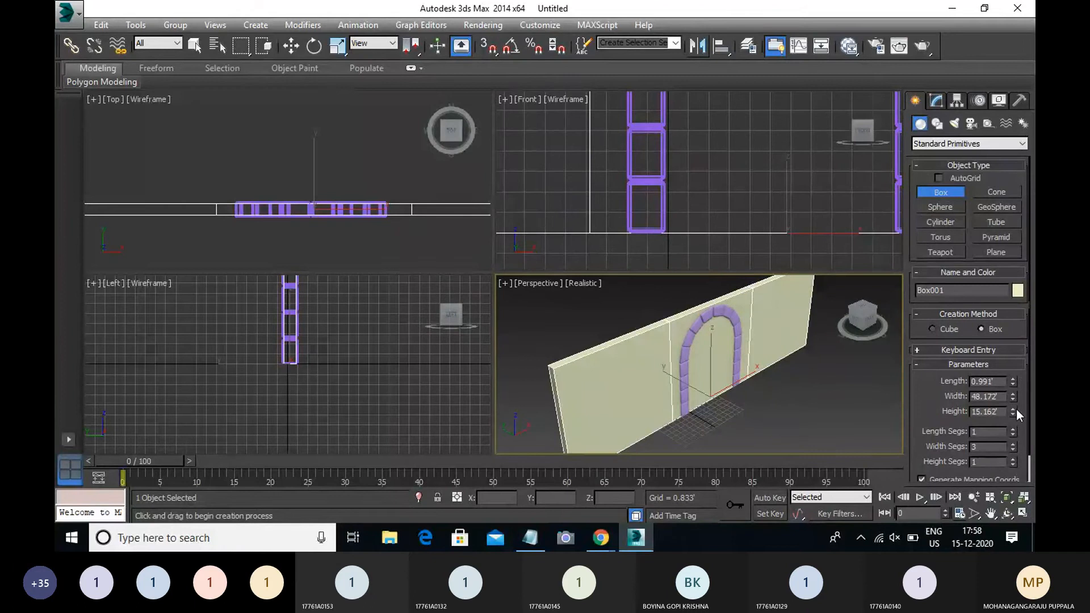
left_click_drag(1014, 412, 1015, 397)
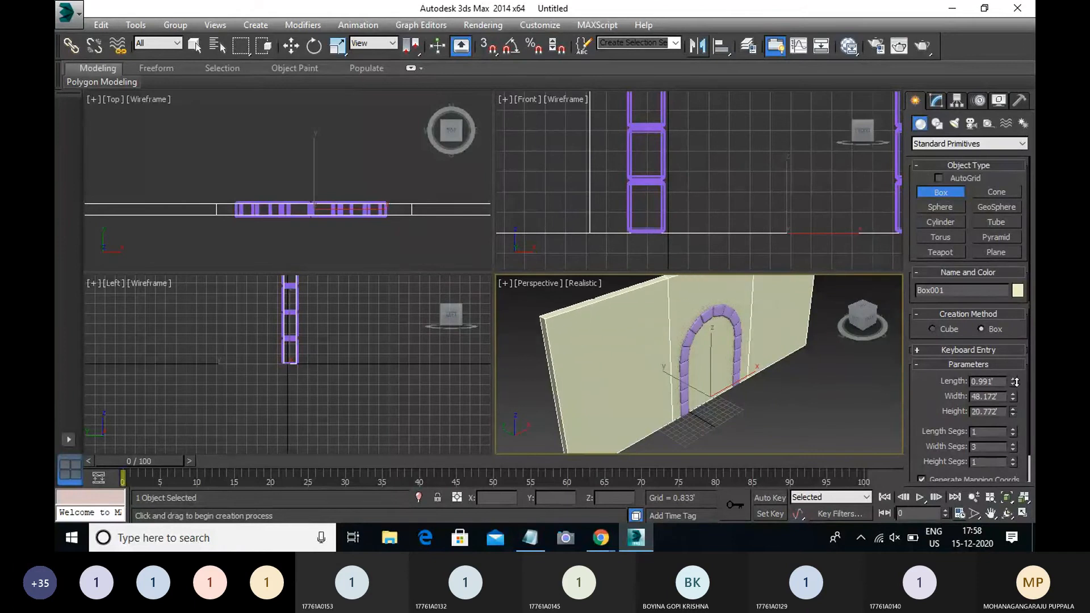
double_click(1013, 449)
Nudge the mirrored arch half about 0.111' along X toward the other half to tighten the joint at the crown.
scroll(658, 384, "down", 3)
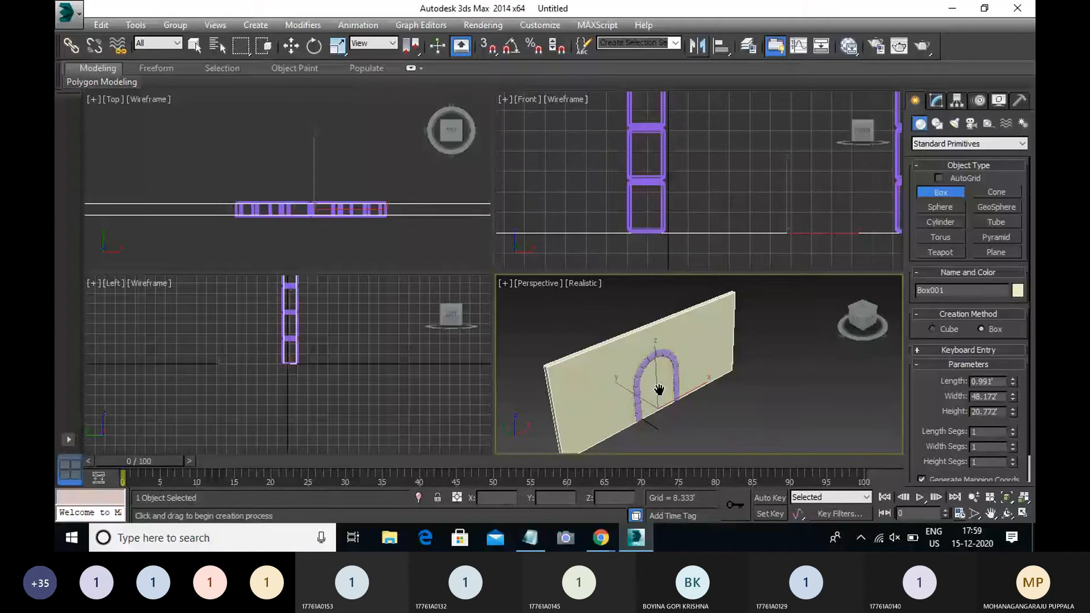
key("w")
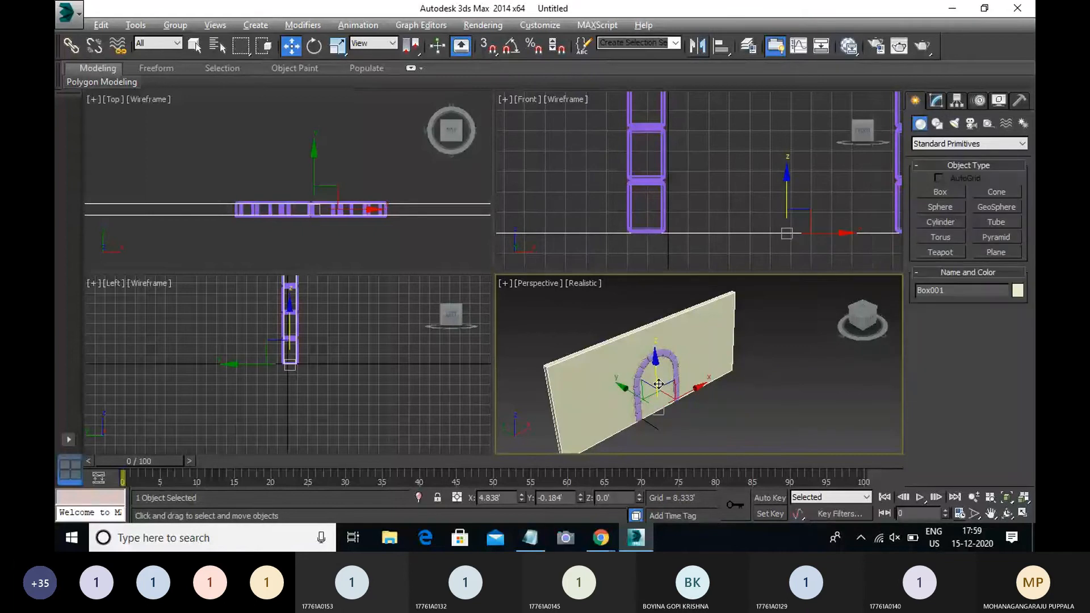
key("alt+w")
scroll(499, 360, "up", 3)
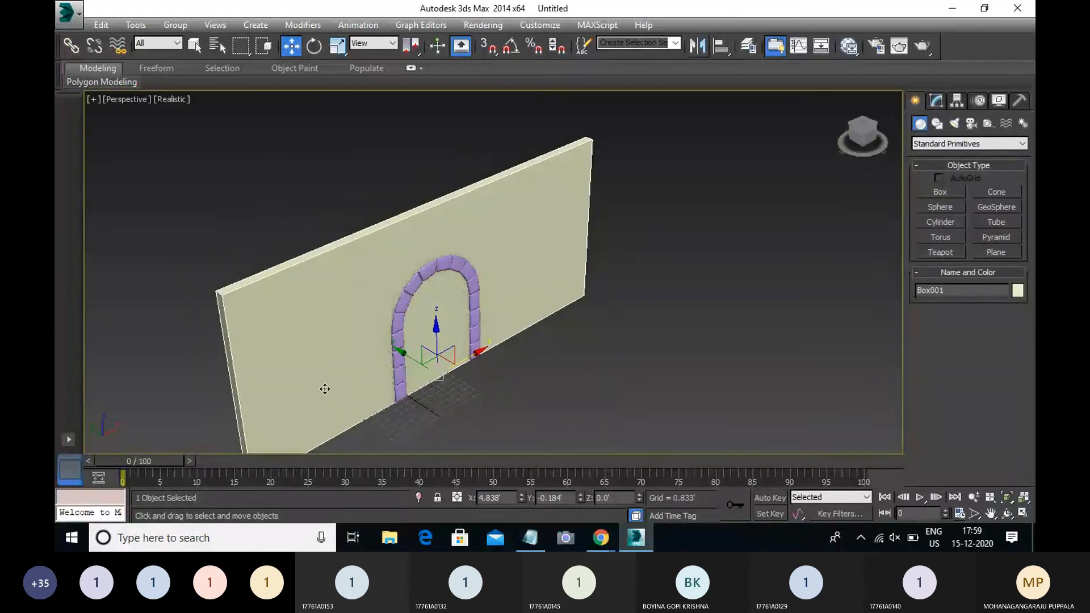
middle_click_drag(317, 388, 277, 349, "alt")
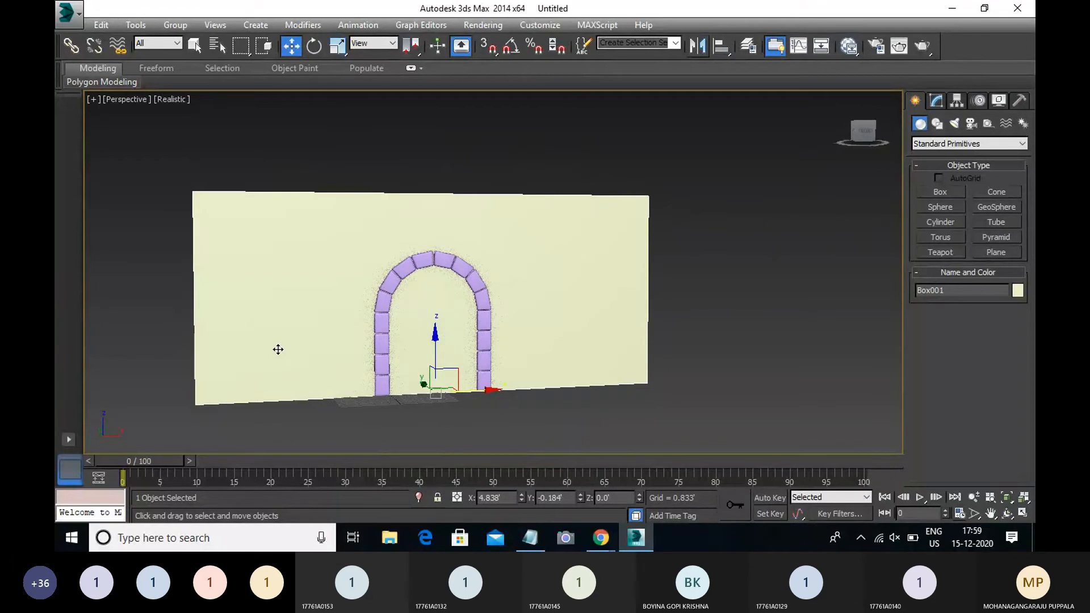
middle_click_drag(278, 349, 287, 349, "alt")
left_click(352, 423)
scroll(389, 367, "up", 8)
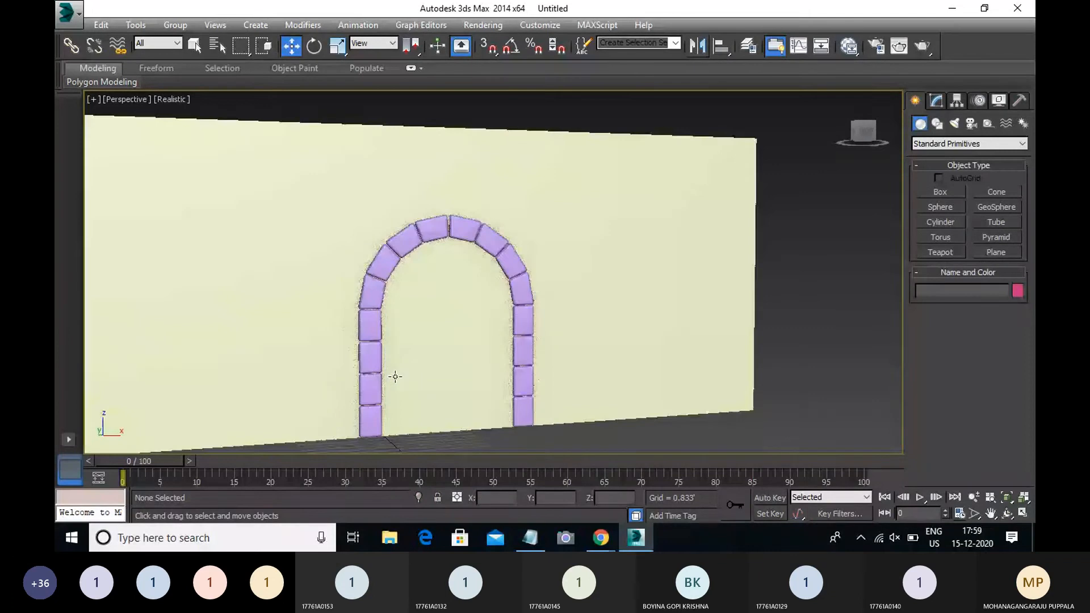
scroll(386, 367, "down", 6)
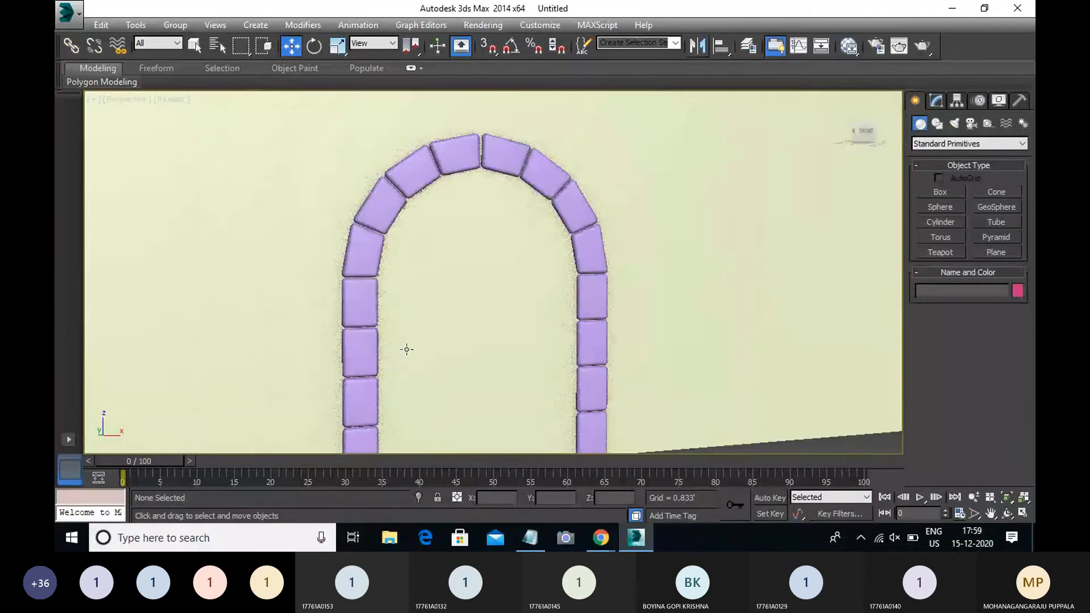
left_click(506, 159)
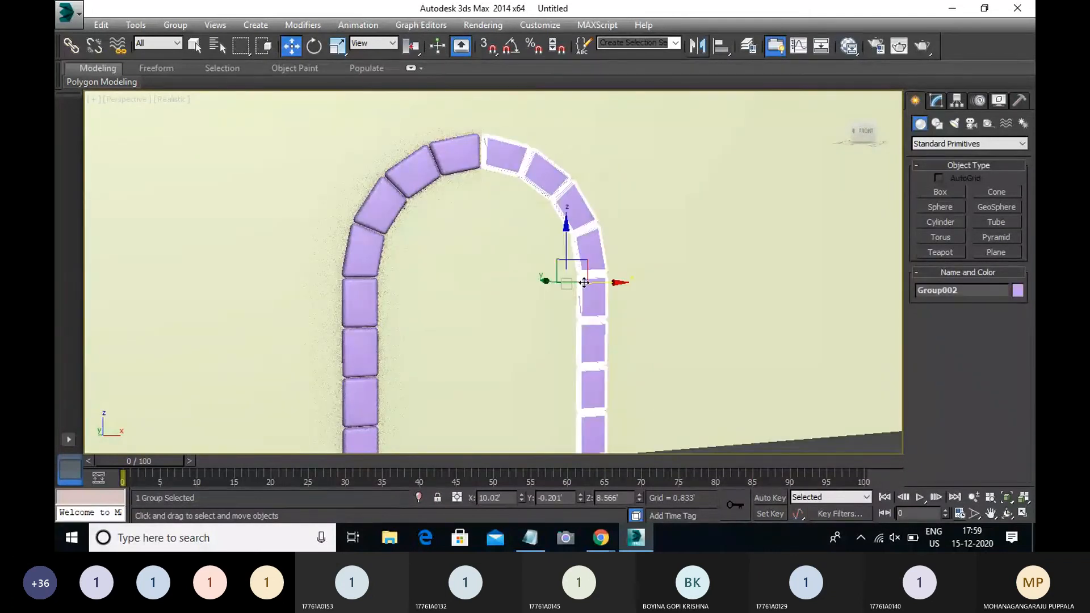
left_click_drag(584, 282, 582, 283)
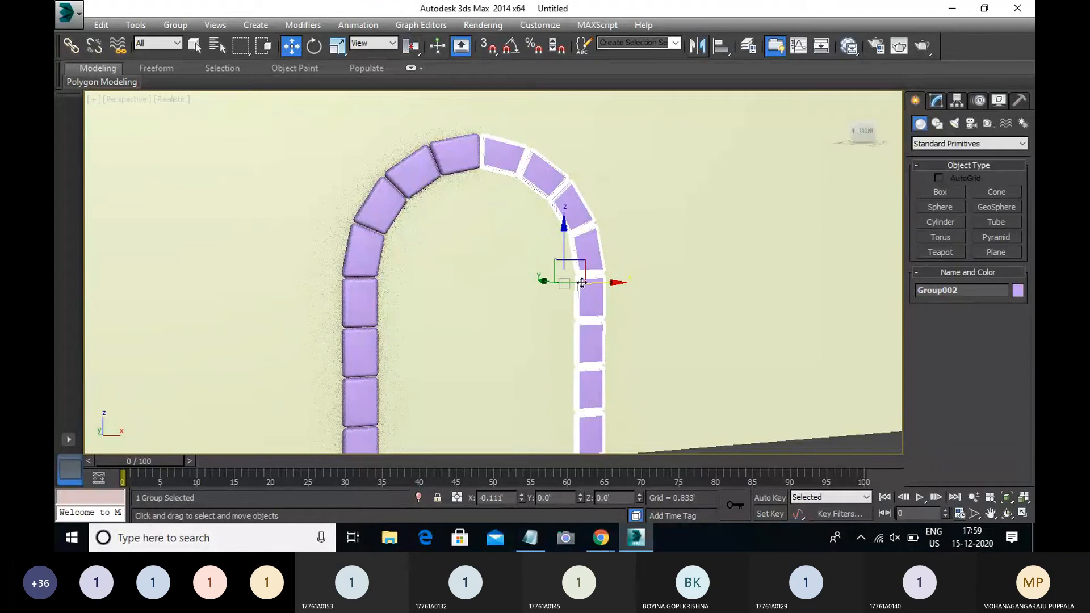
left_click(860, 406)
Start a Line spline in the front view below one arch leg and trace it up through the blocks to the crown.
scroll(805, 418, "down", 8)
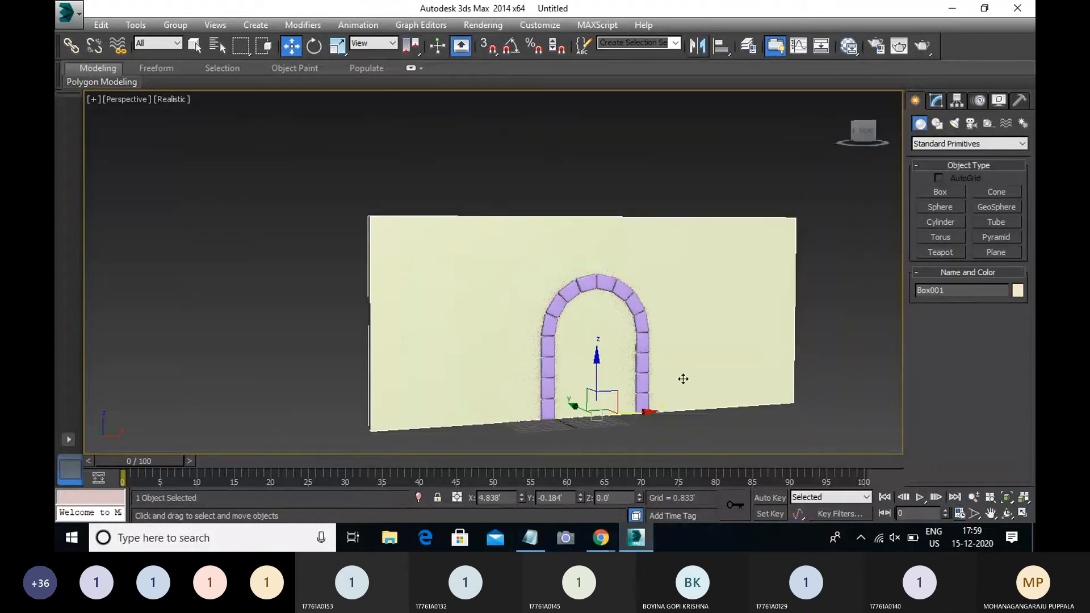
middle_click_drag(726, 393, 689, 354)
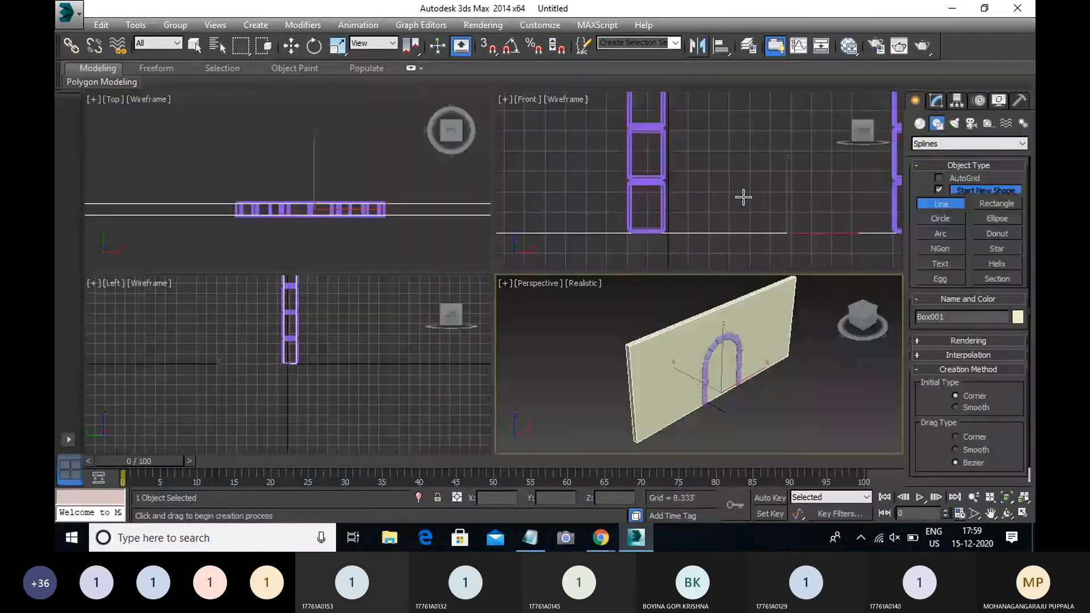
middle_click_drag(742, 197, 596, 227)
scroll(683, 218, "down", 3)
scroll(683, 218, "down", 2)
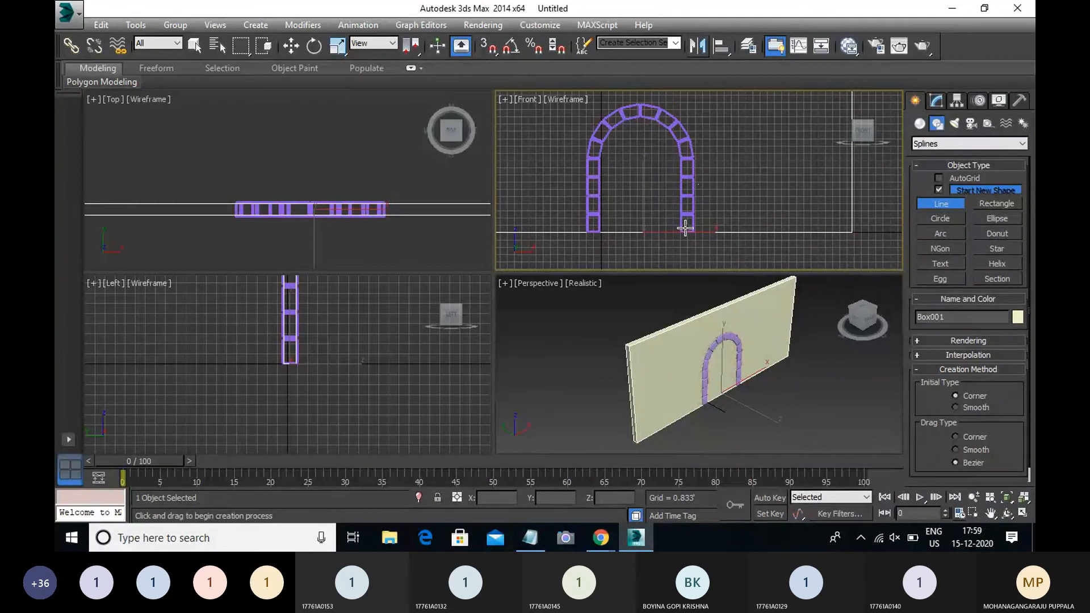
left_click(594, 244)
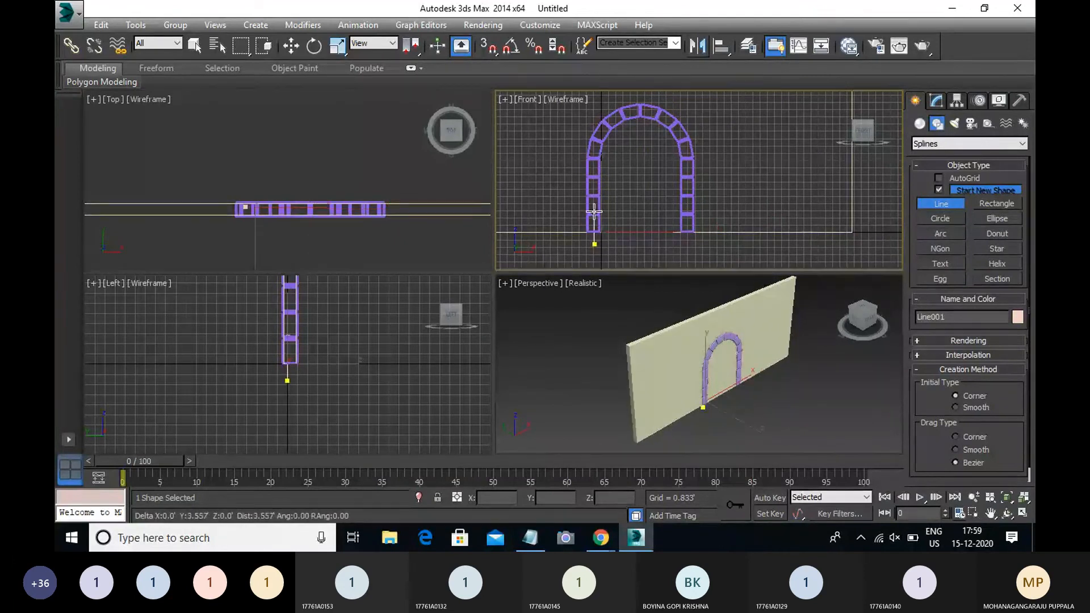
left_click(595, 153)
left_click(607, 128)
left_click(617, 115)
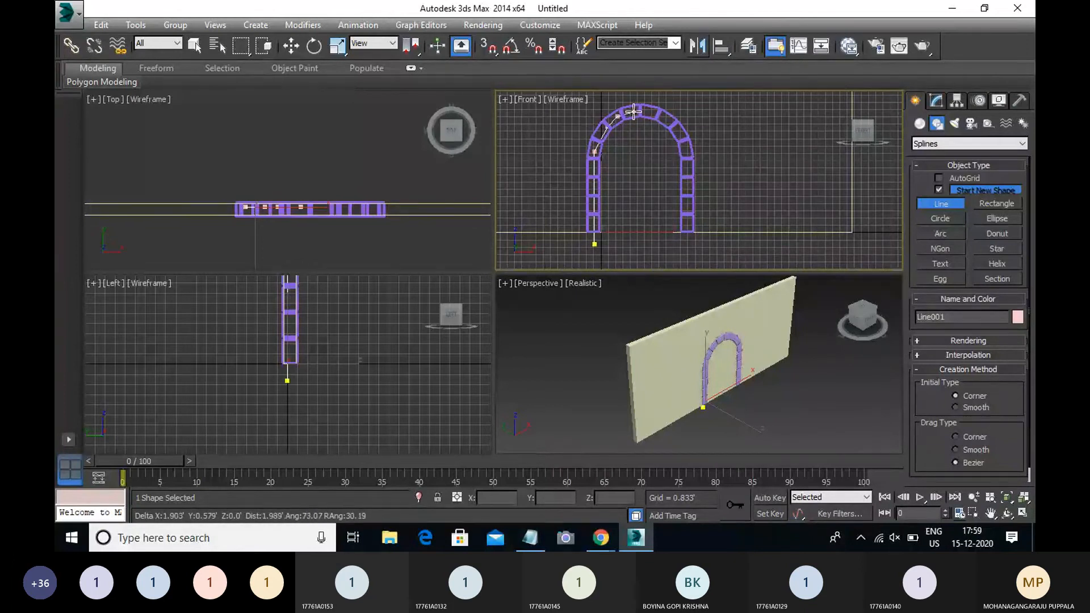
left_click(639, 107)
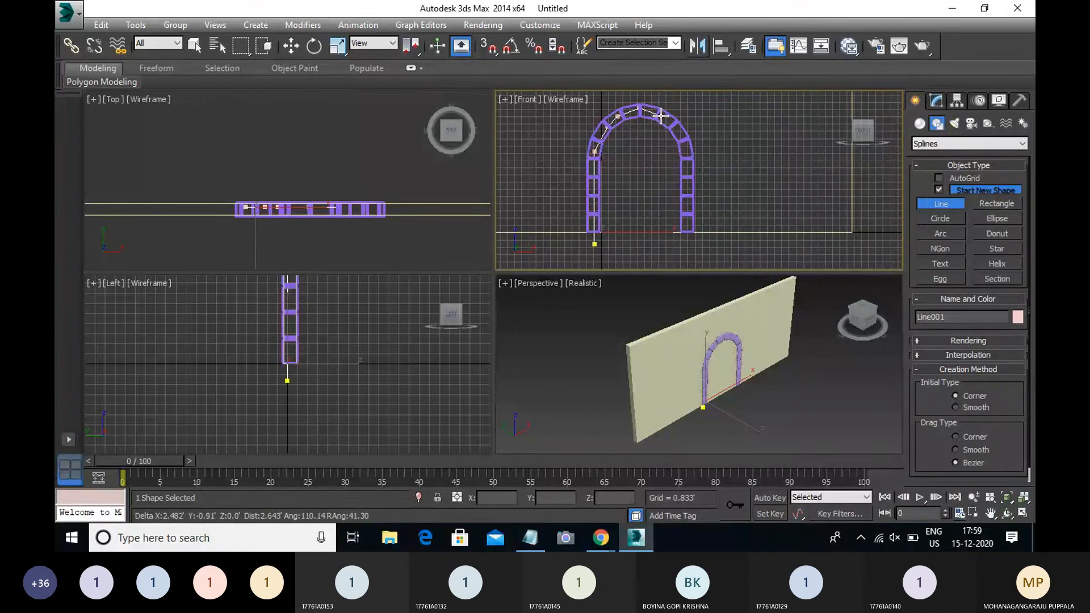
Continue the line down the other arch half to below its leg, return to the starting vertex and close the spline.
left_click(664, 118)
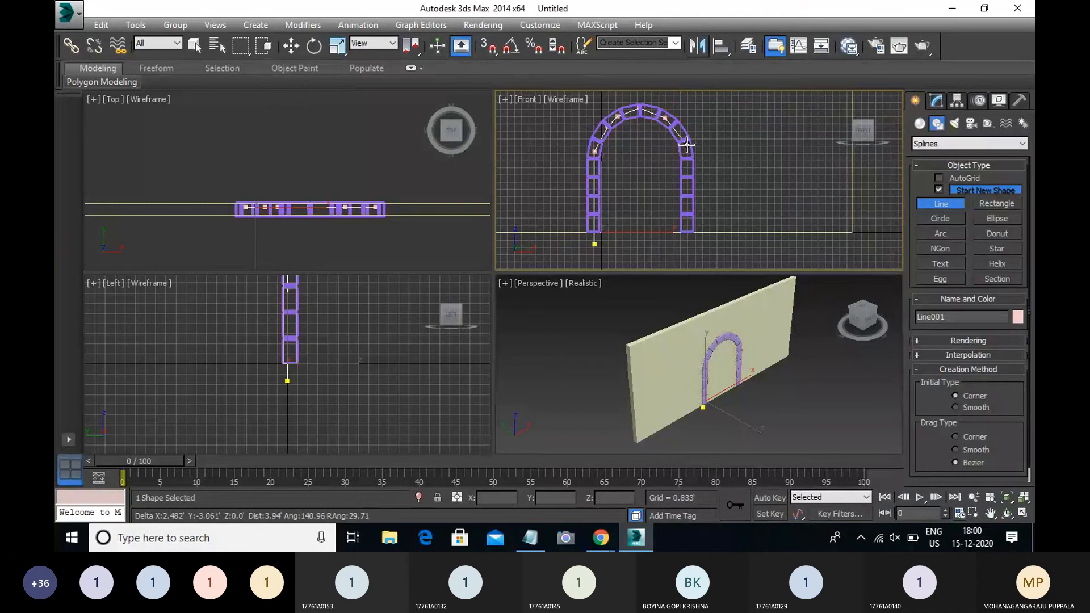
left_click(686, 146)
left_click(688, 188)
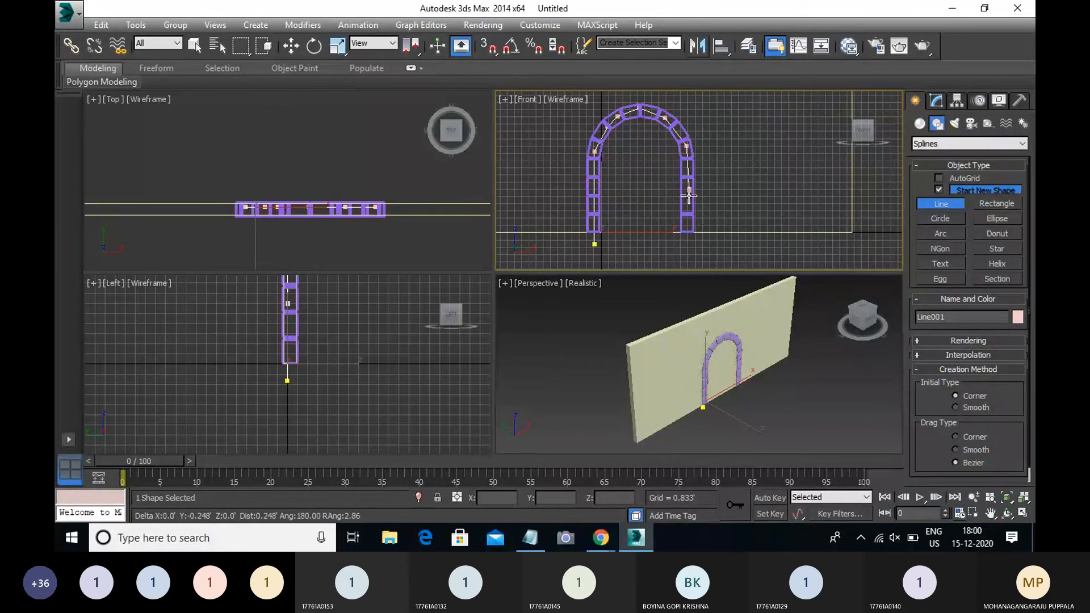
left_click(686, 244)
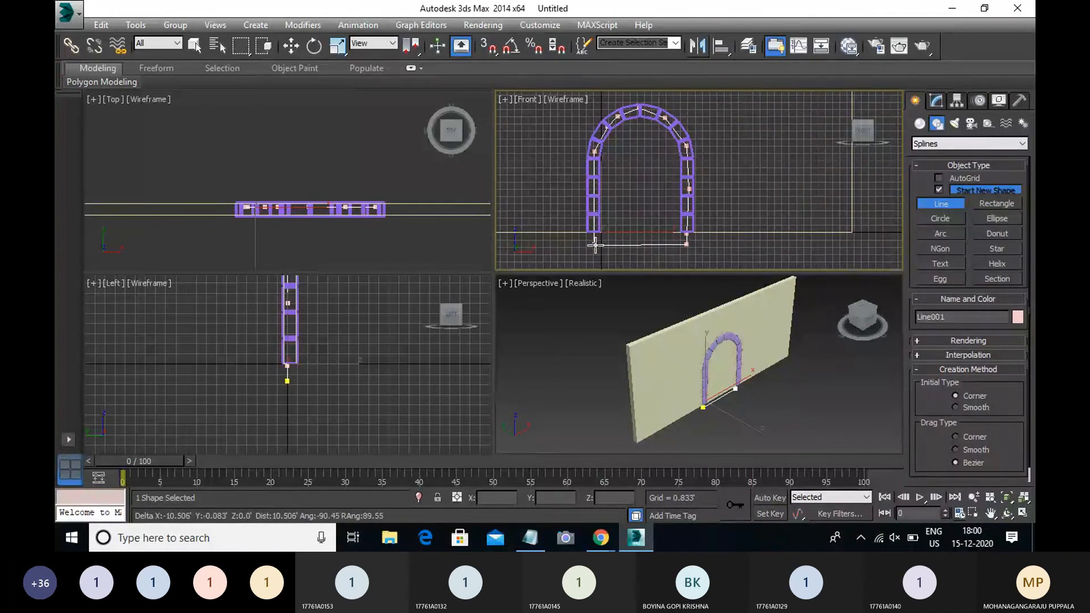
left_click(594, 244)
left_click_drag(538, 251, 461, 165)
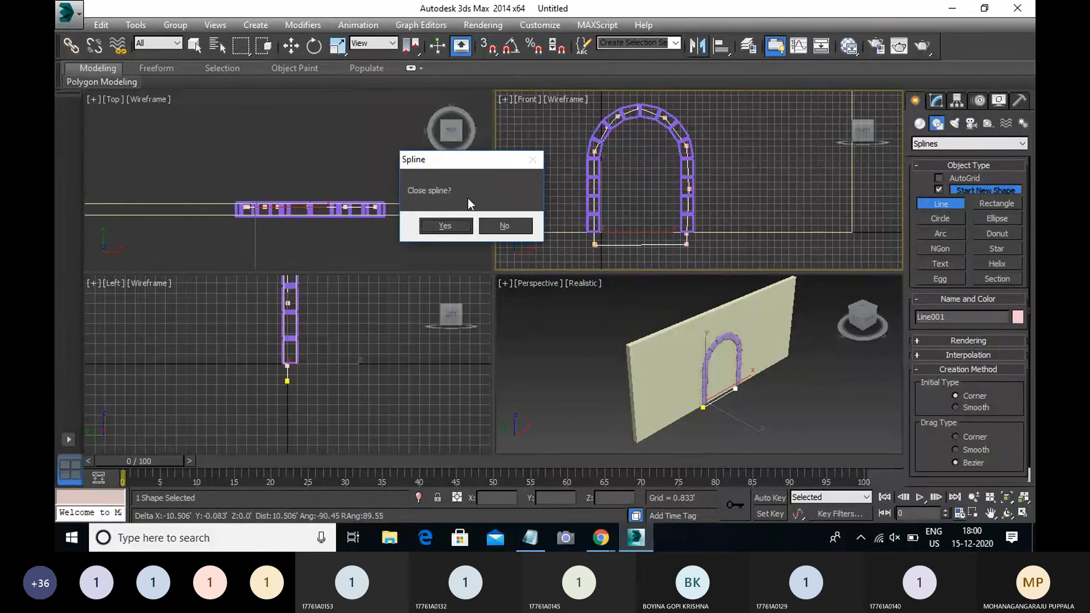
left_click(452, 229)
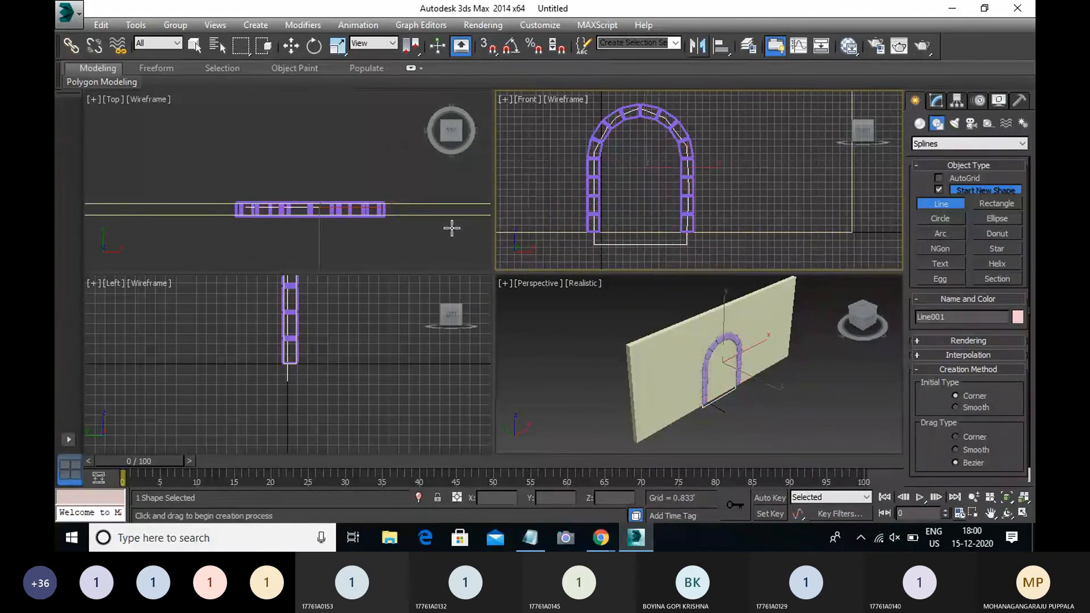
Apply an Extrude modifier to the closed arch outline with an amount of about 3.667'.
middle_click_drag(705, 325, 697, 335)
middle_click_drag(735, 389, 702, 362)
scroll(702, 363, "up", 3)
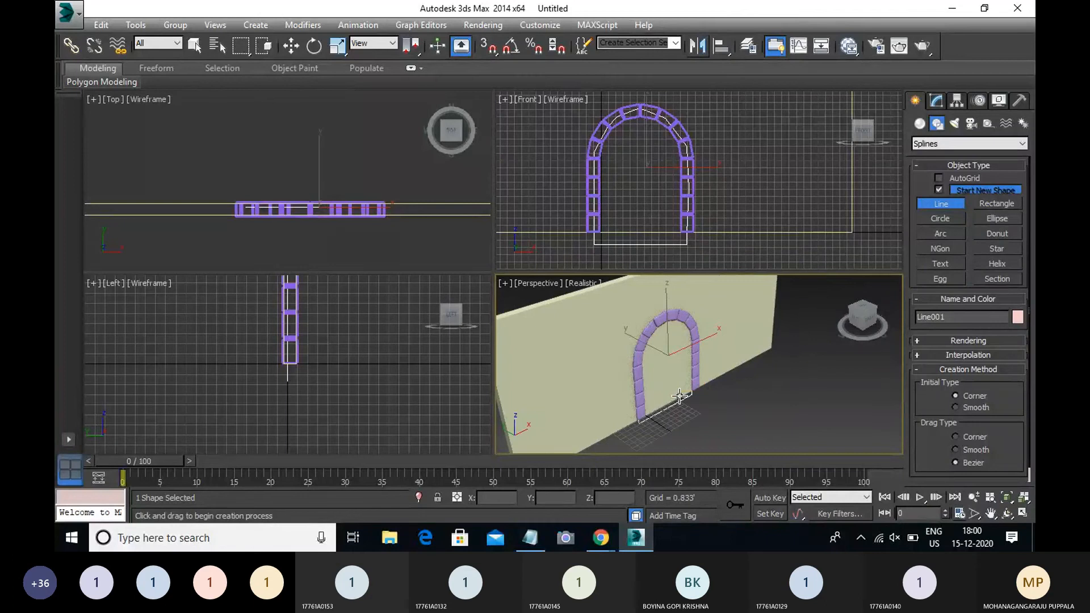
left_click(937, 102)
left_click(1022, 140)
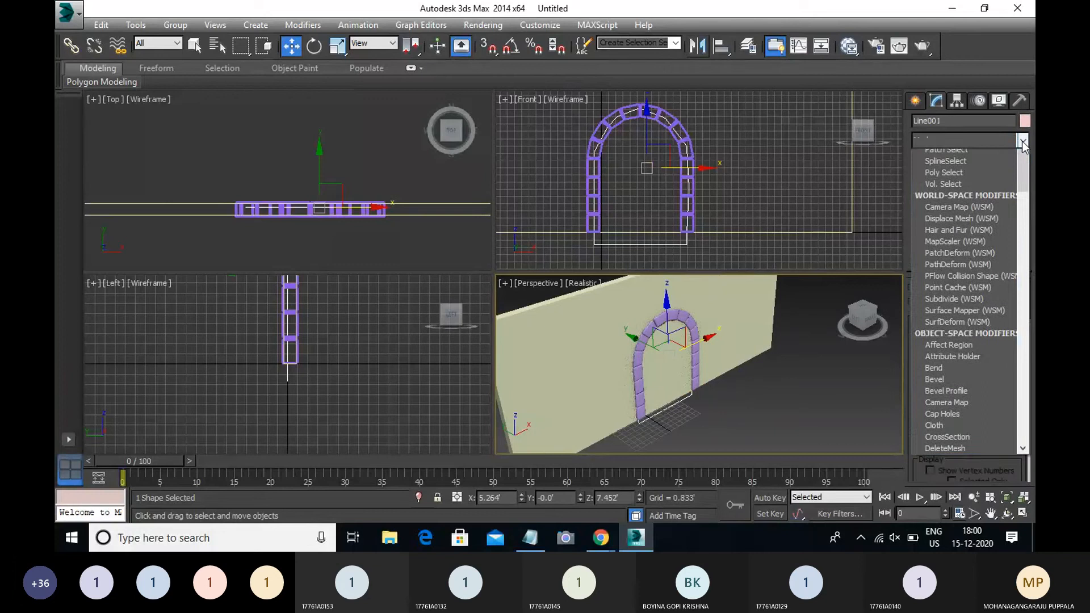
key("e")
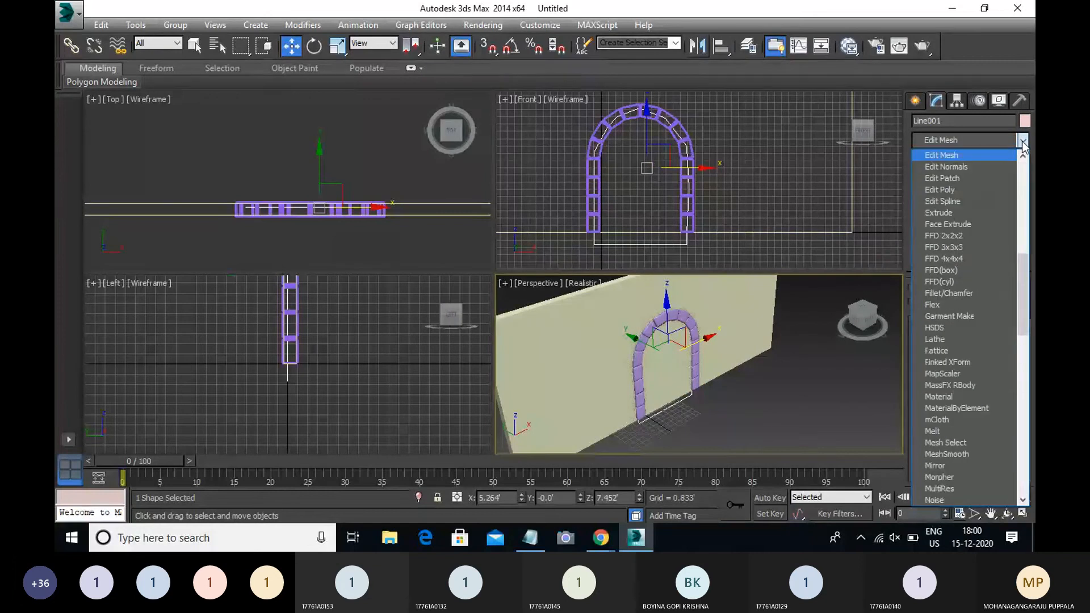
left_click(948, 211)
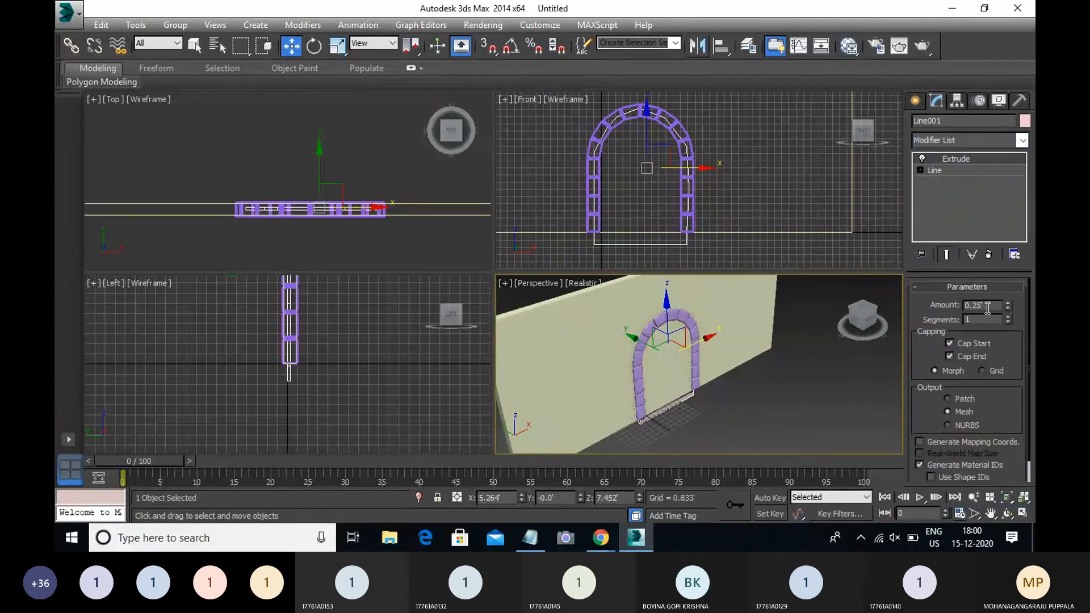
left_click_drag(1008, 307, 1008, 244)
Move the extruded arch block about 1.78' along Y in the top view so it passes through both sides of the wall.
right_click(353, 166)
left_click_drag(320, 170, 329, 148)
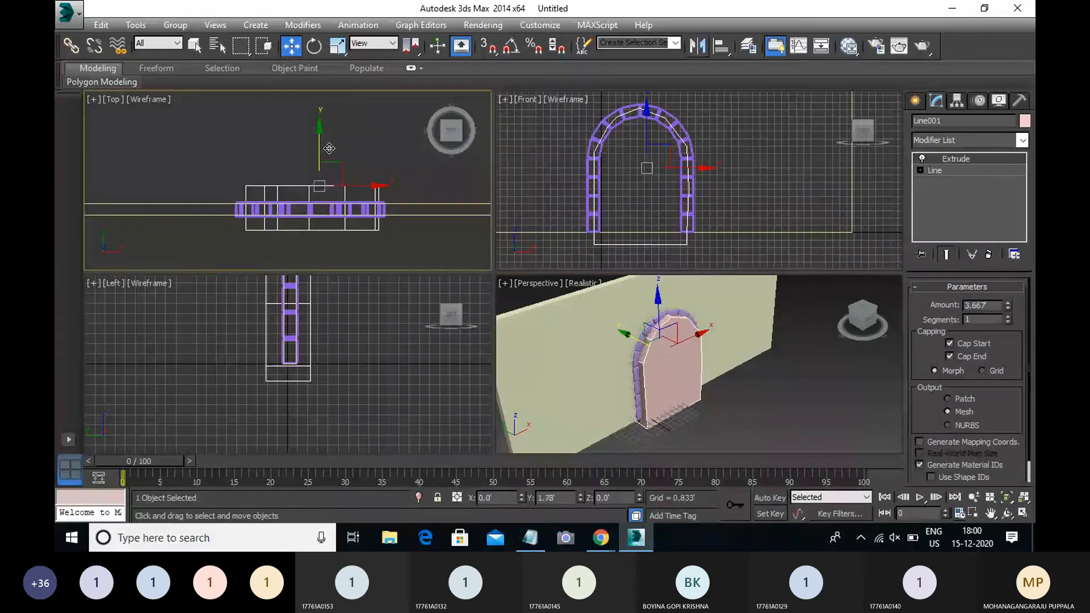
left_click(775, 397)
mouse_move(741, 412)
middle_mouse_down("alt")
mouse_move(644, 352)
mouse_move(834, 396)
mouse_move(776, 405)
mouse_move(658, 361)
mouse_move(690, 359)
mouse_move(744, 386)
mouse_move(744, 411)
middle_mouse_up("alt")
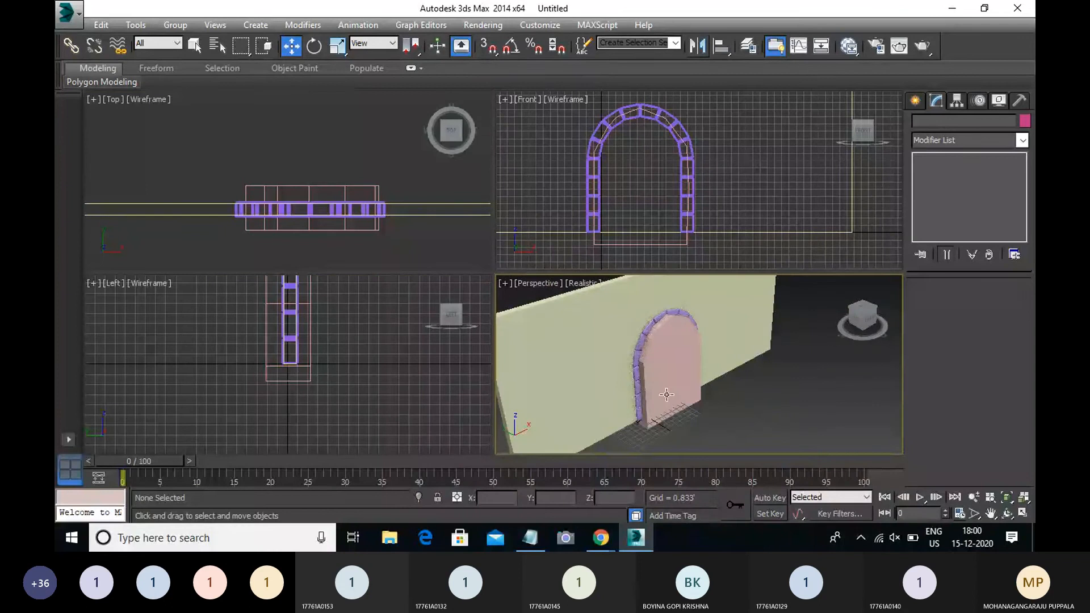
scroll(584, 395, "down", 3)
Select the wall box and switch the geometry creation category to Compound Objects.
left_click(560, 350)
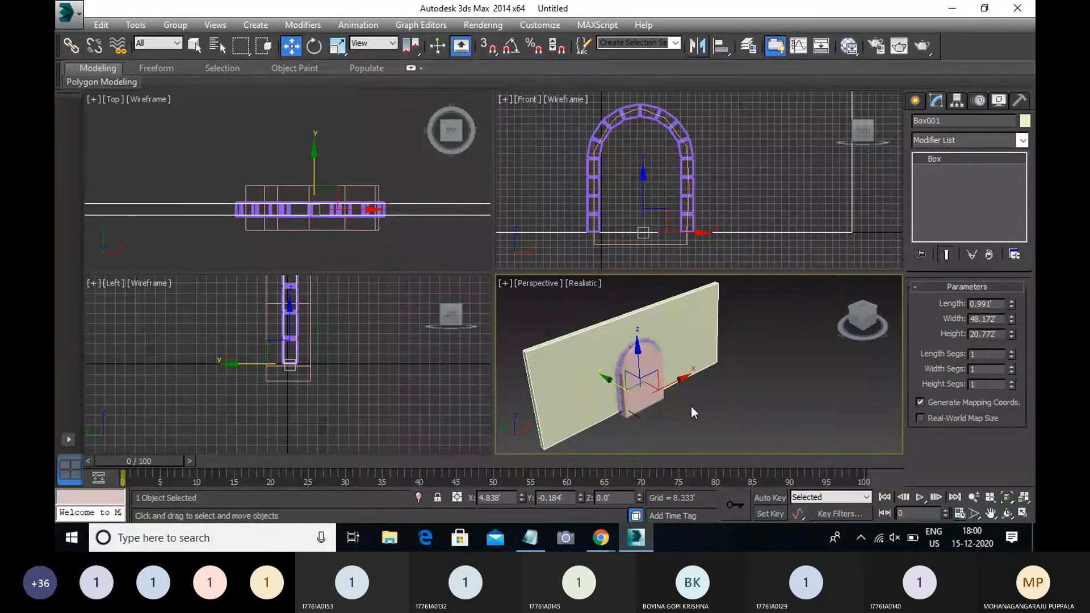
left_click(915, 101)
left_click(936, 123)
left_click(919, 123)
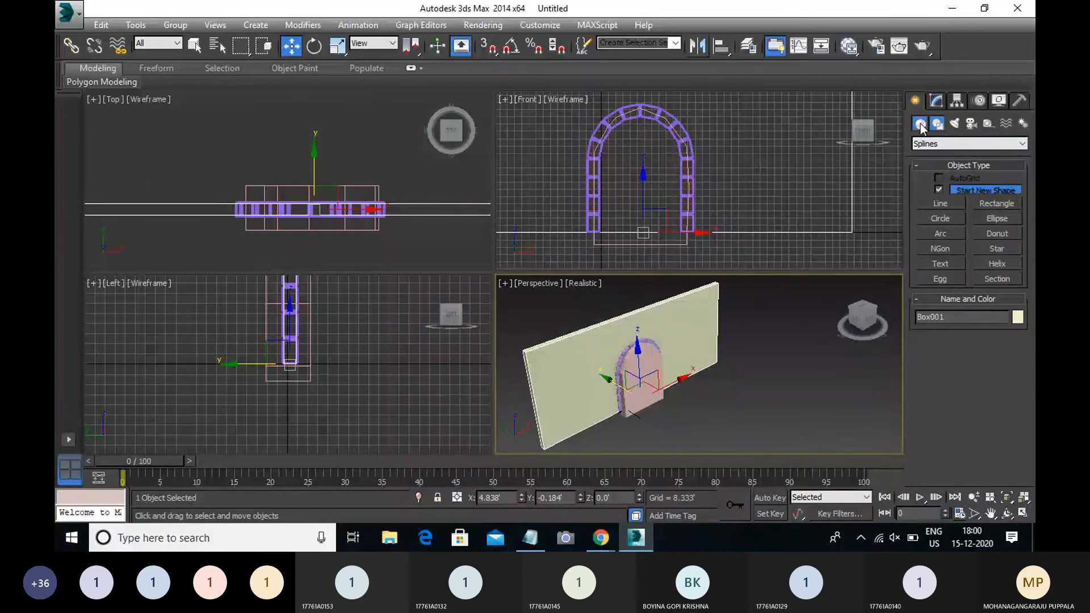
left_click(938, 147)
left_click(936, 176)
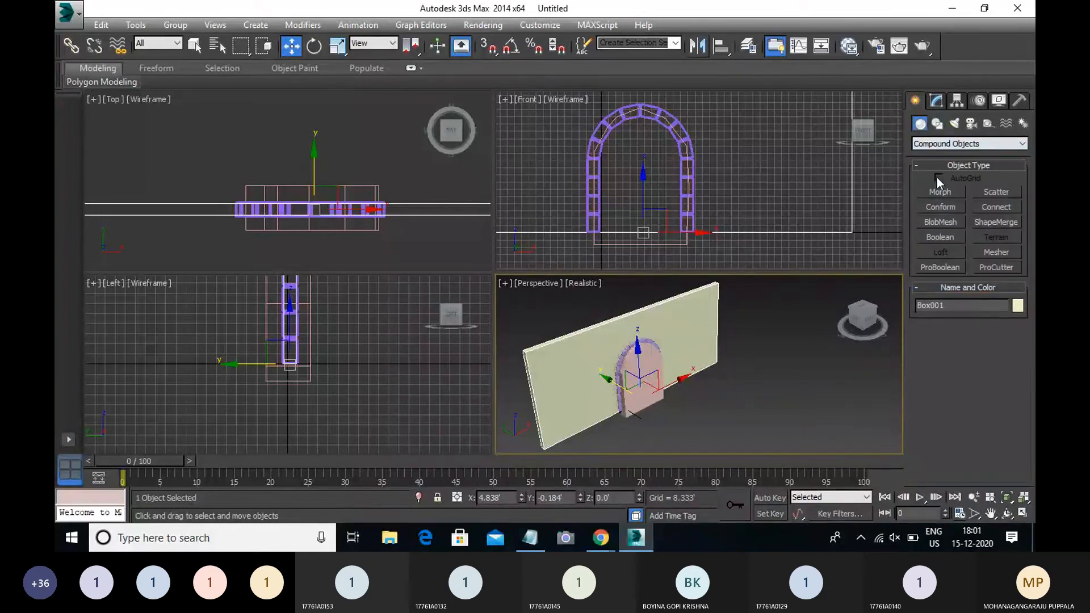
Try cutting the extruded arch block out of the wall with ProBoolean, then undo the cut.
left_click(946, 269)
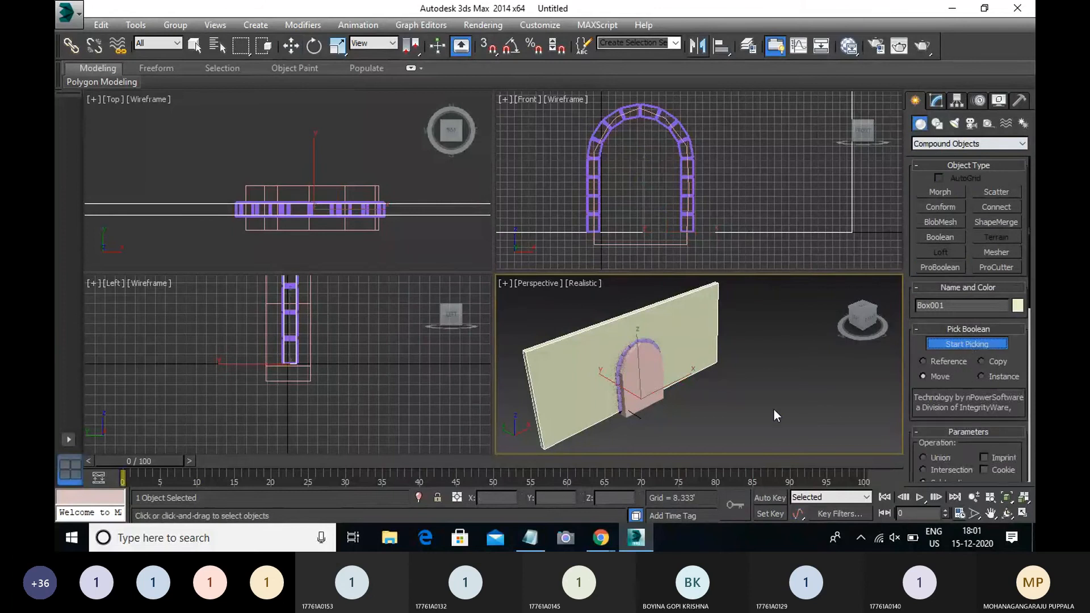
middle_click_drag(710, 393, 740, 368)
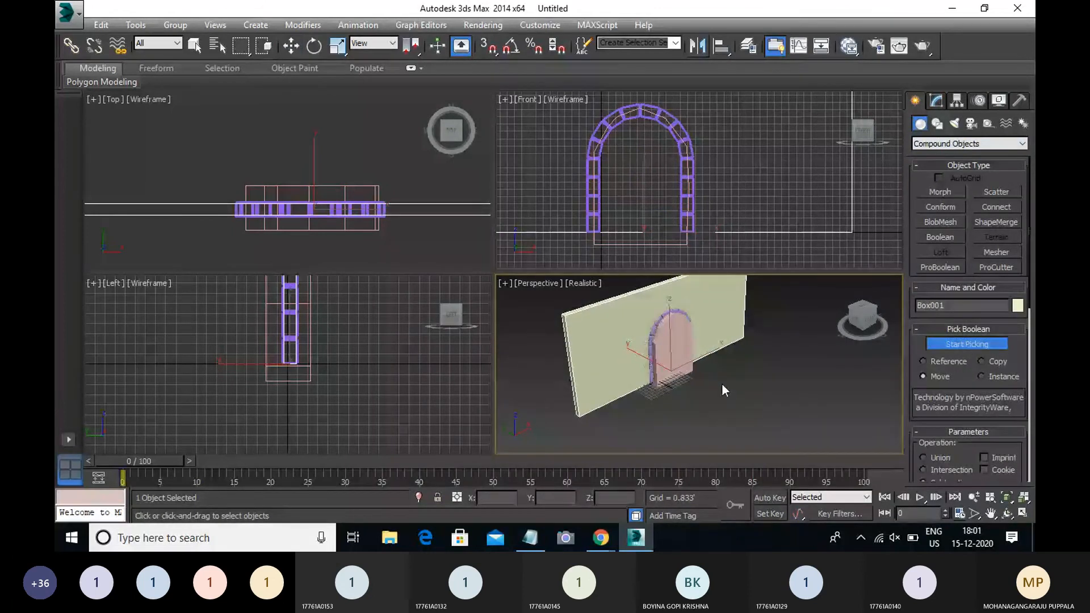
scroll(722, 385, "up", 2)
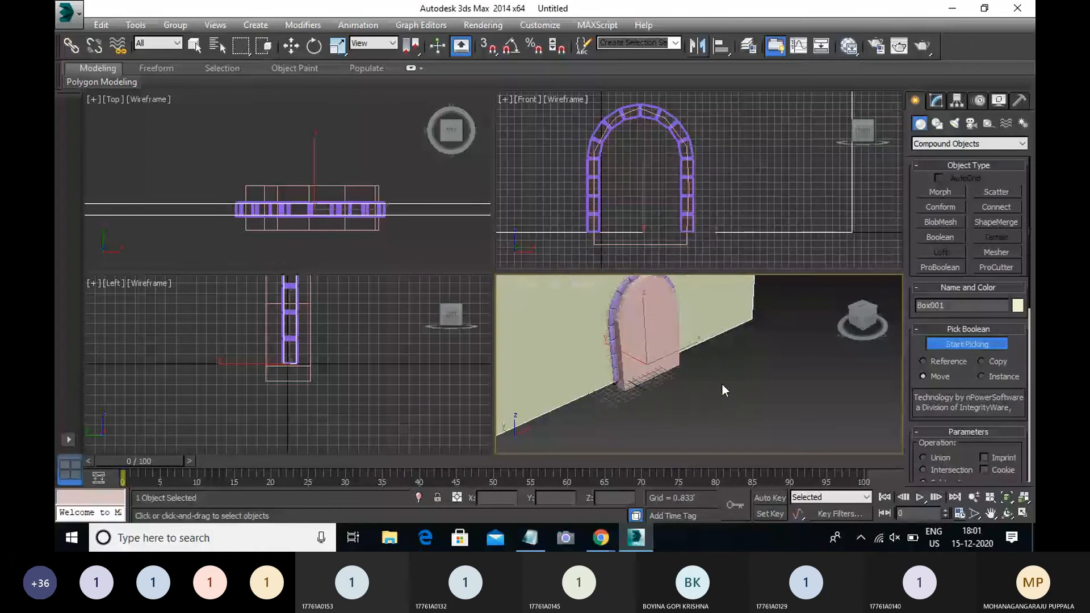
middle_click_drag(722, 384, 722, 415)
left_click(647, 363)
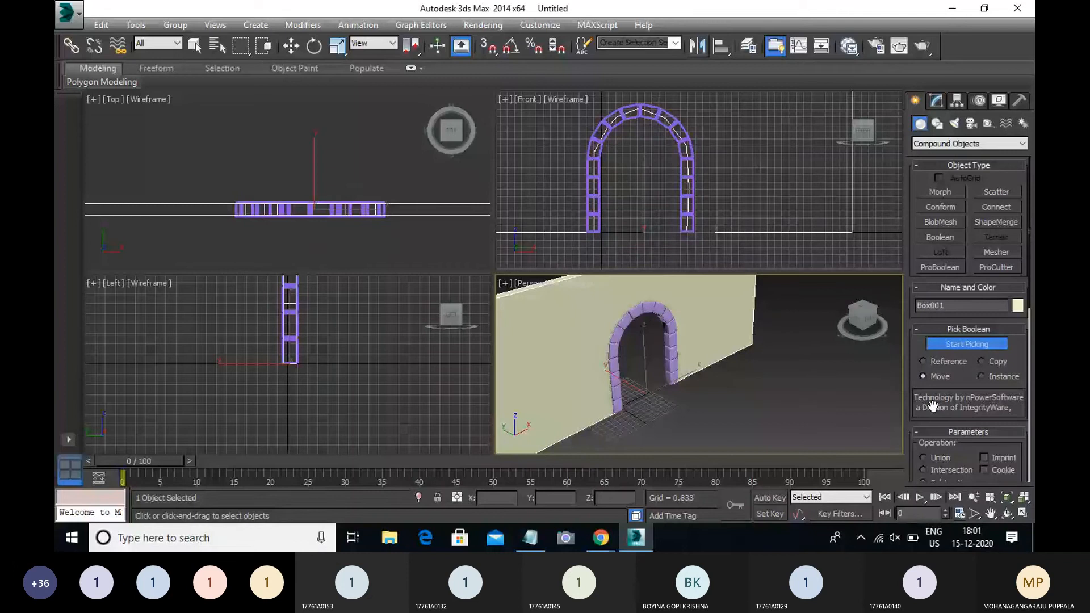
key("w")
left_click(795, 401)
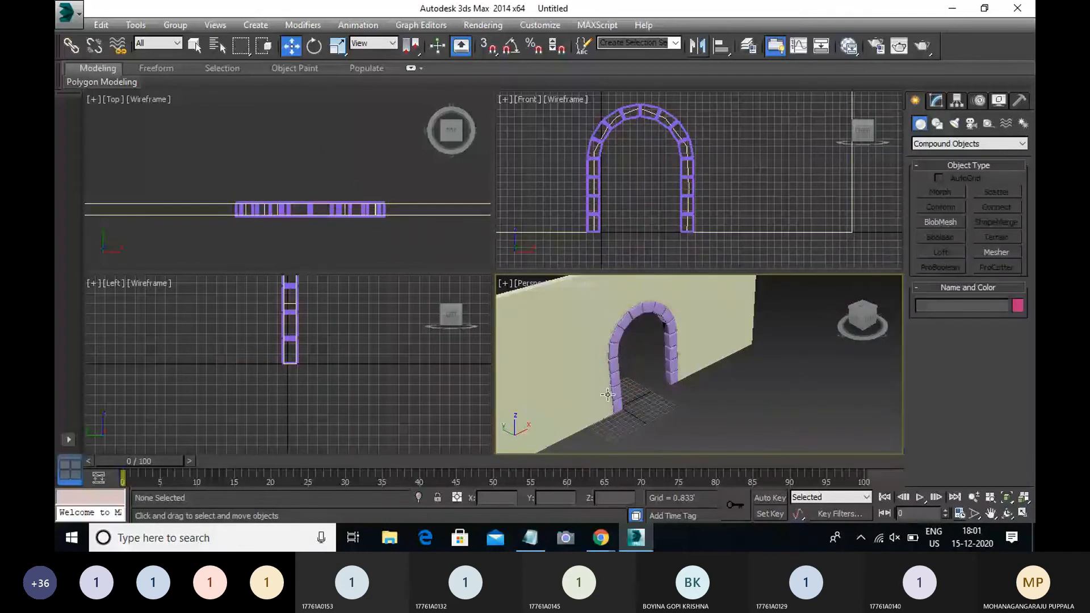
middle_click_drag(607, 394, 675, 388, "alt")
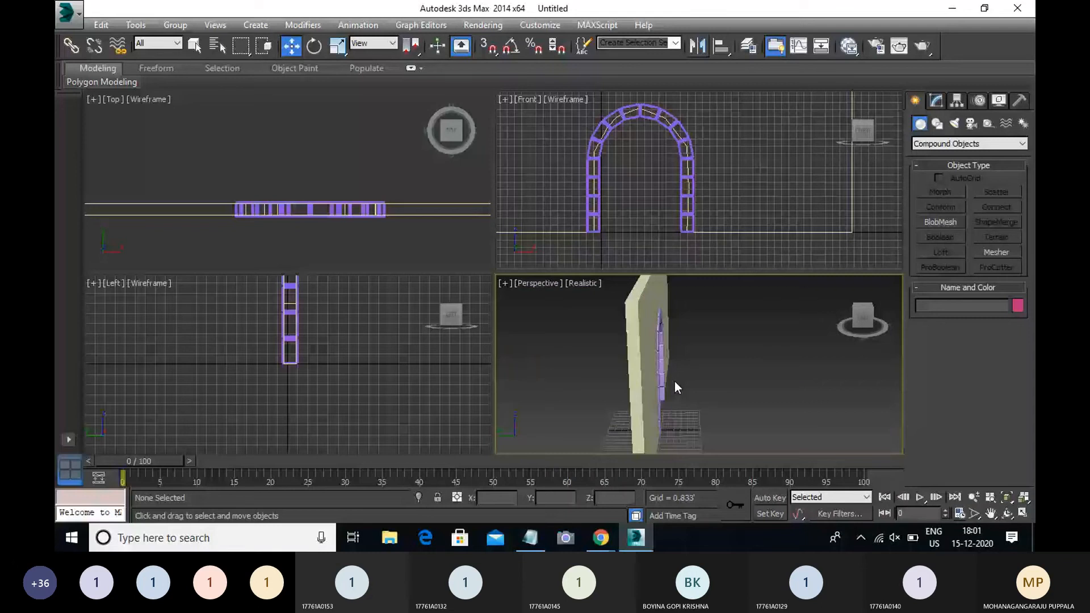
key("ctrl+z")
key("ctrl+z")
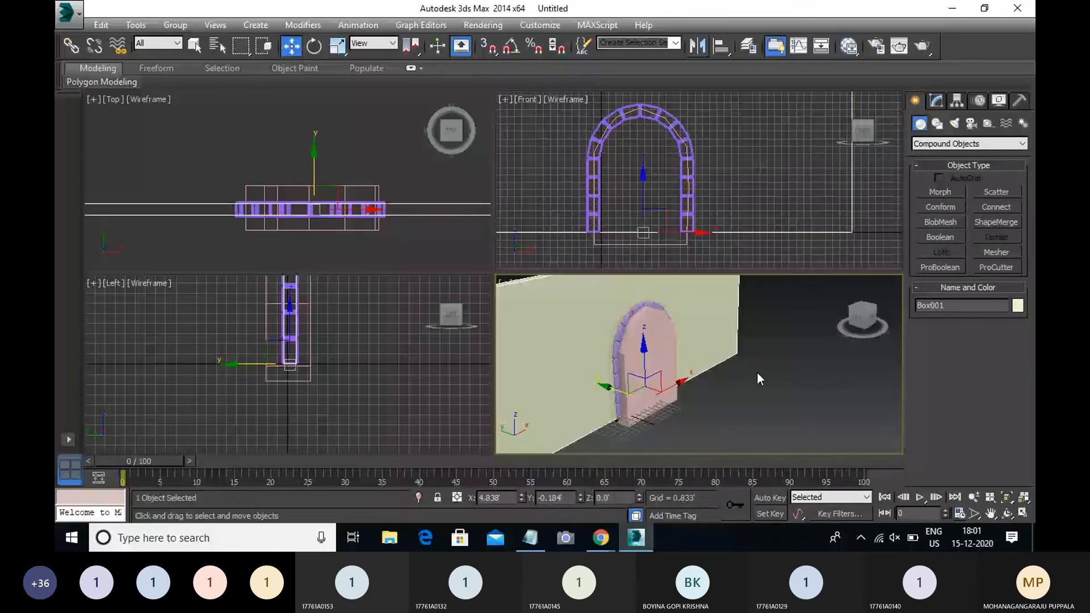
Reapply ProBoolean to the wall box and pick the extruded arch block as the operand to open the doorway.
left_click(940, 266)
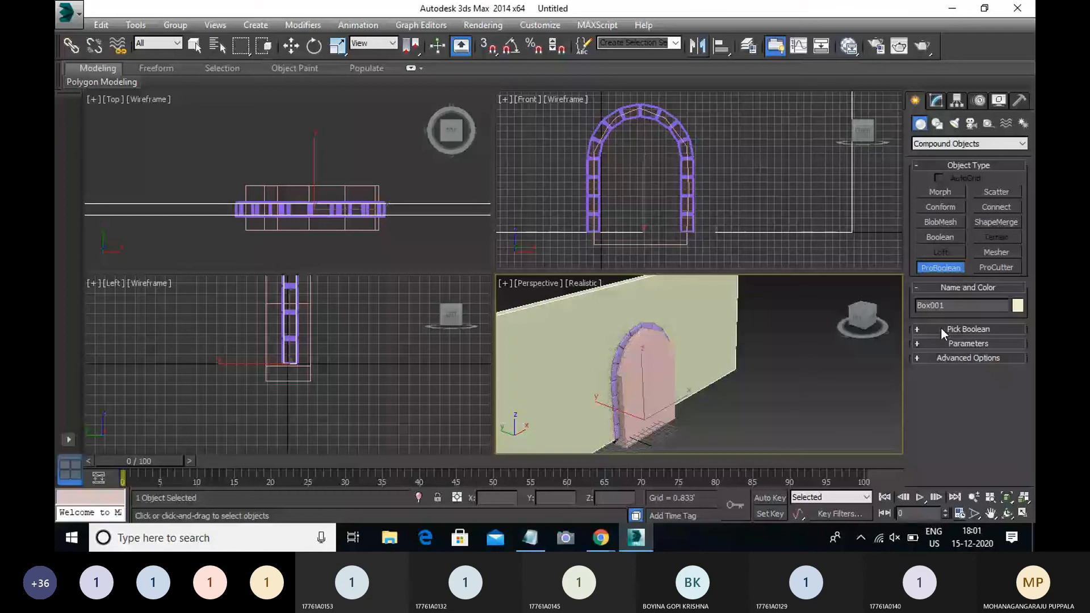
left_click(941, 329)
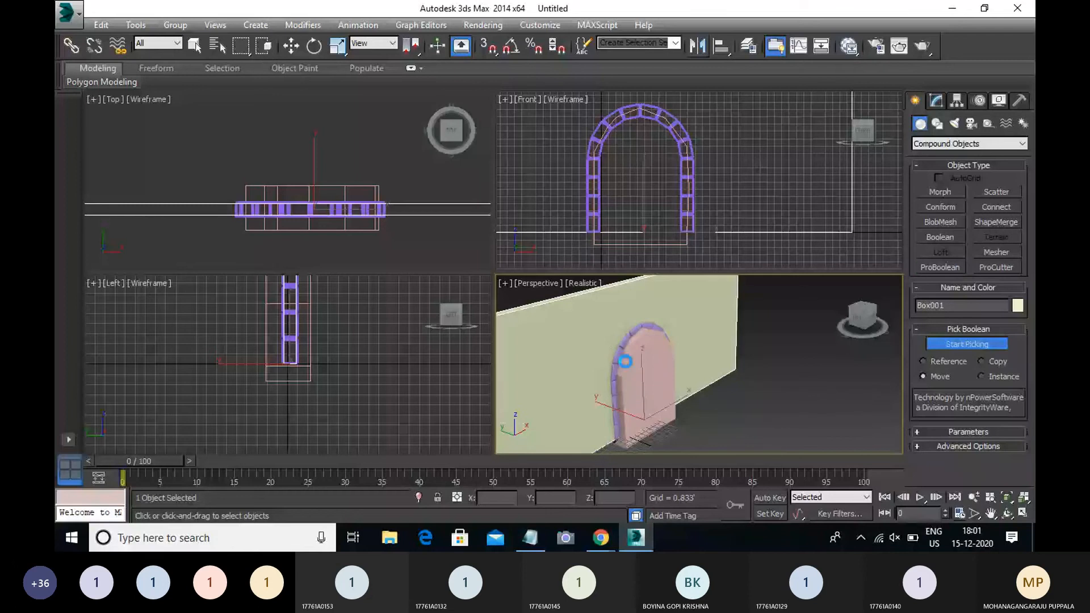
left_click(625, 361)
middle_click_drag(625, 362, 594, 397, "alt")
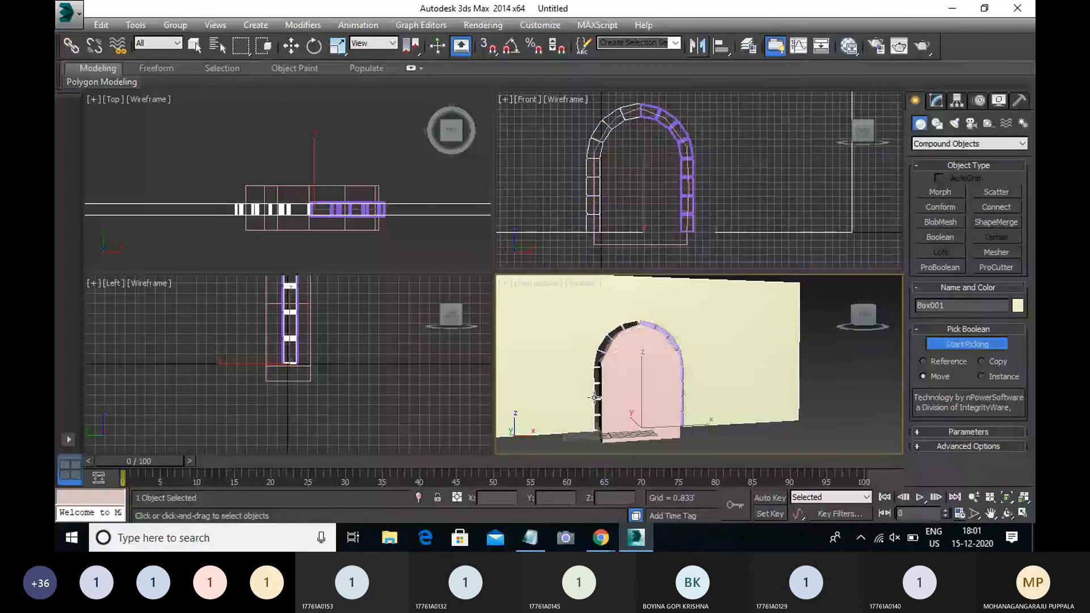
left_click(602, 392)
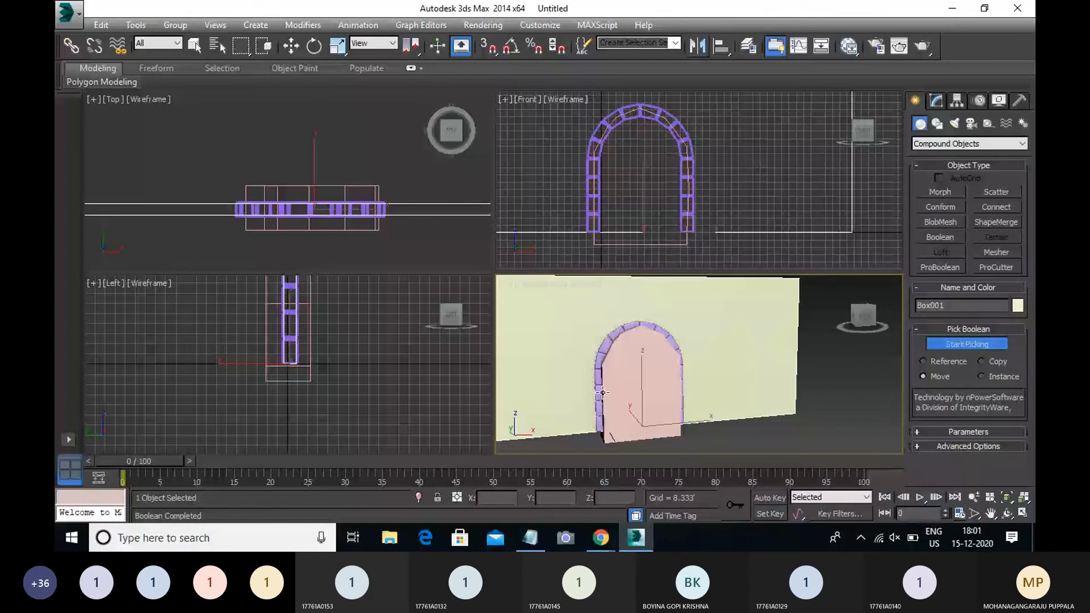
scroll(610, 394, "down", 3)
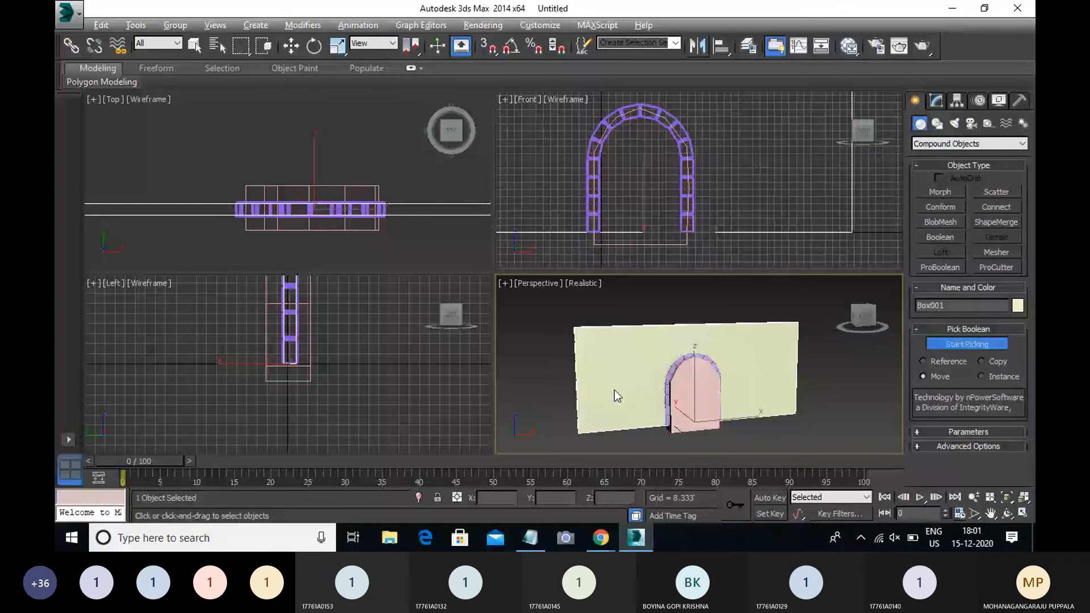
middle_click_drag(614, 390, 701, 400, "alt")
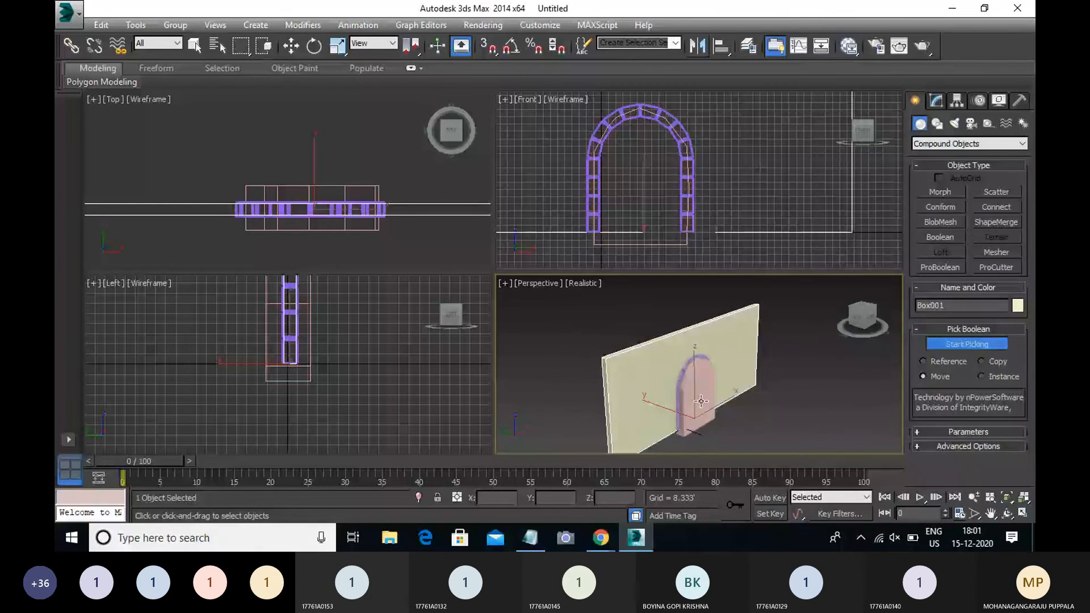
left_click(700, 400)
key("w")
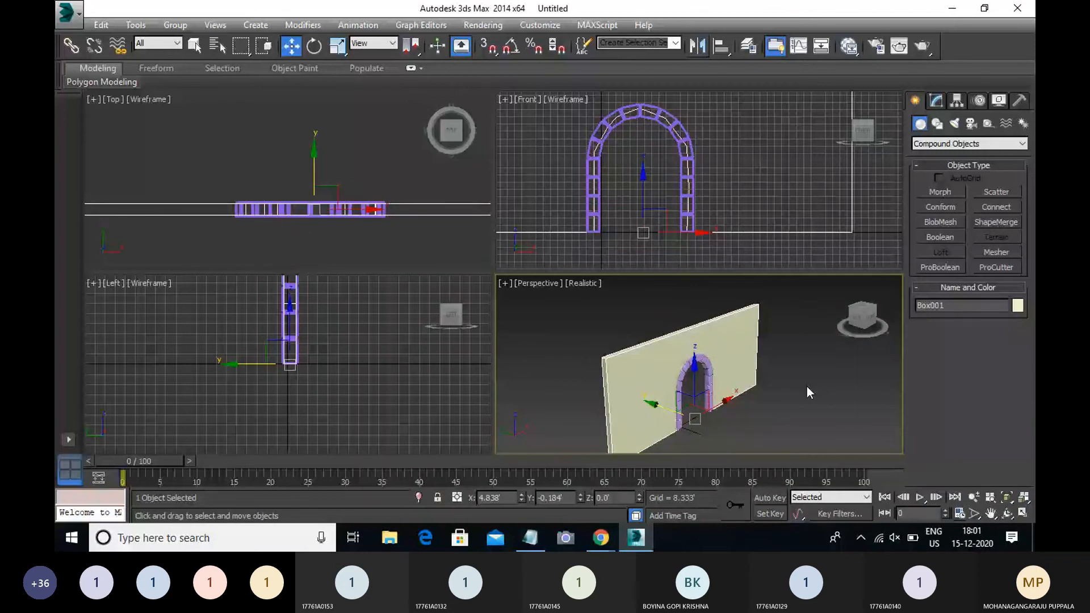
middle_click_drag(809, 391, 703, 406, "alt")
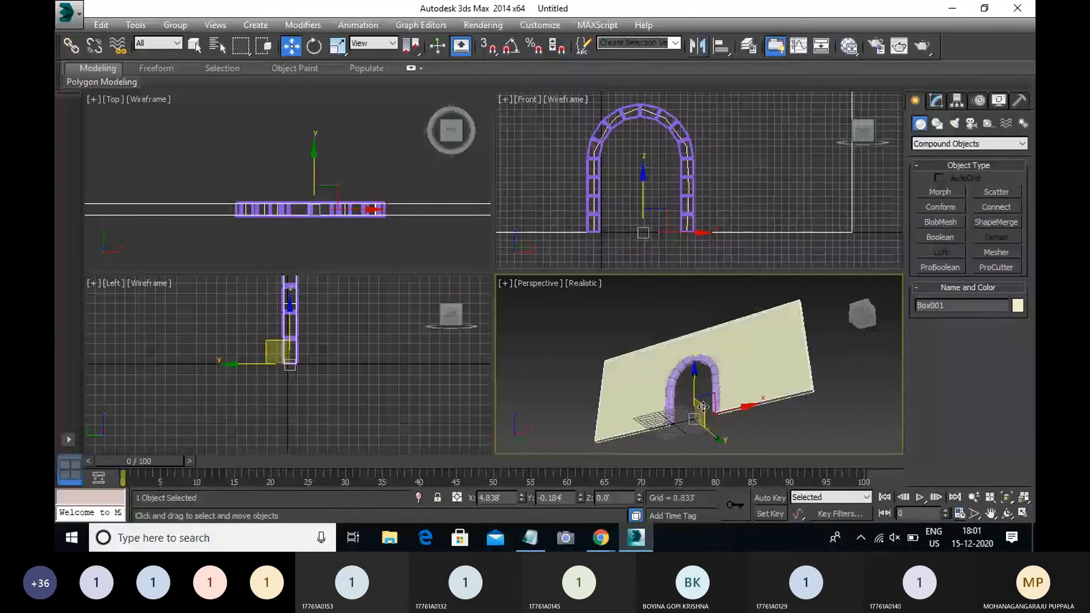
Select the wall with the cut doorway, add an Edit Poly modifier and switch to polygon editing.
scroll(702, 407, "up", 5)
middle_click_drag(703, 406, 664, 356, "alt")
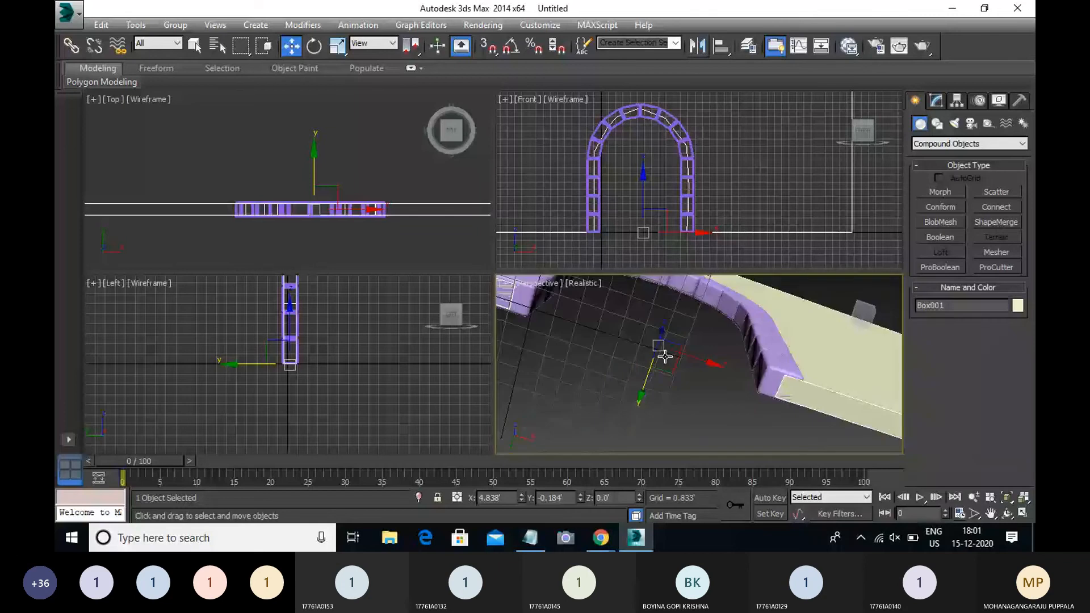
middle_click_drag(665, 357, 730, 431, "alt")
scroll(596, 376, "down", 5)
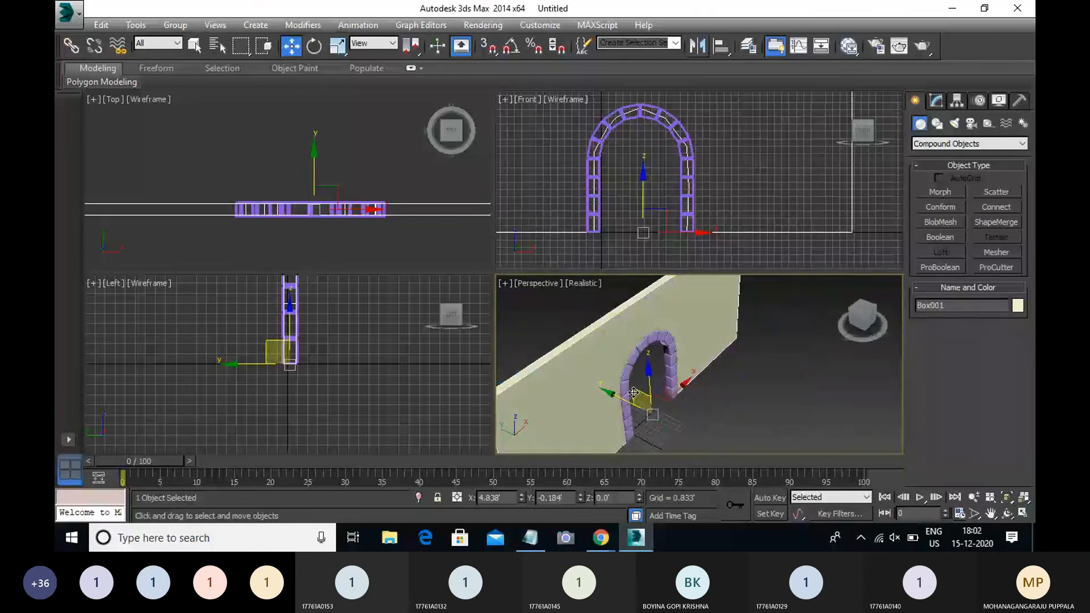
scroll(633, 392, "down", 3)
left_click(616, 344)
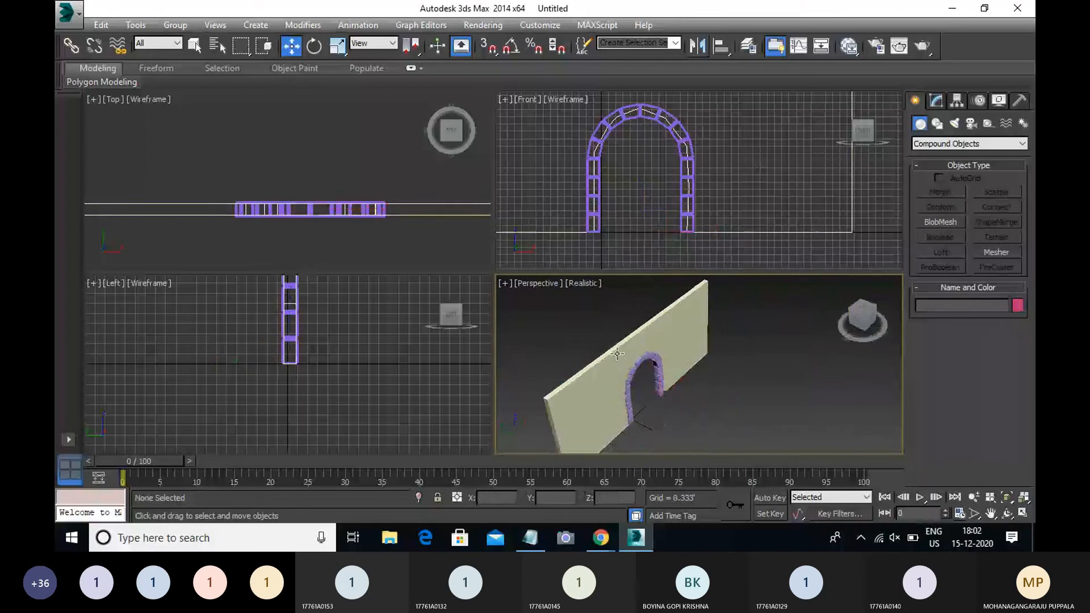
left_click(617, 354)
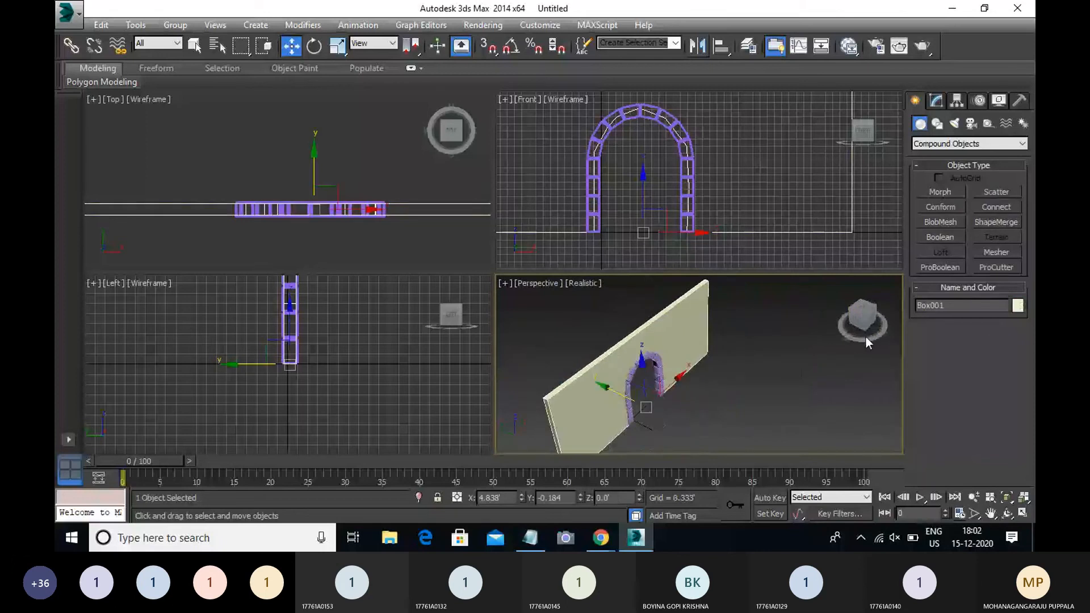
left_click(936, 101)
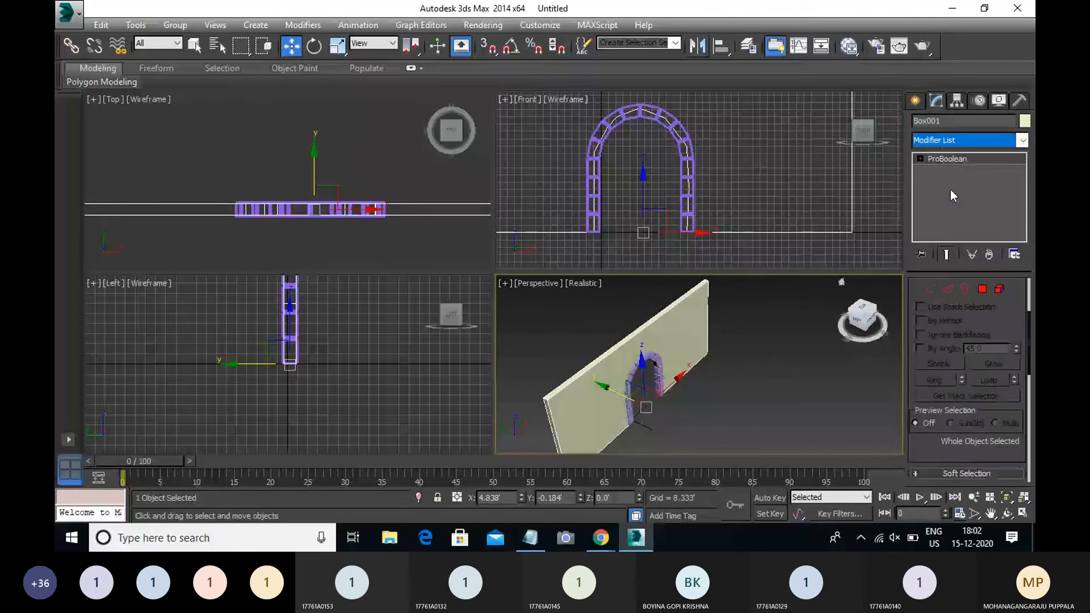
left_click(982, 289)
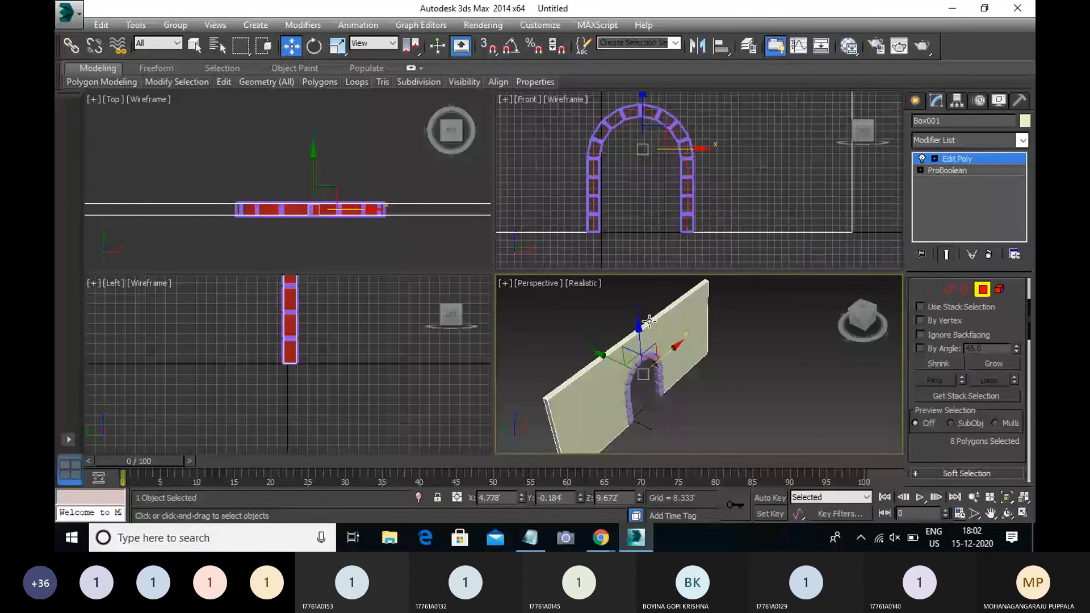
Select the wall's top polygon and bevel it with a height of 0.413' and an outline of about 0.267'.
left_click(648, 320)
key("alt+w")
middle_click_drag(754, 356, 958, 364)
scroll(958, 363, "down", 5)
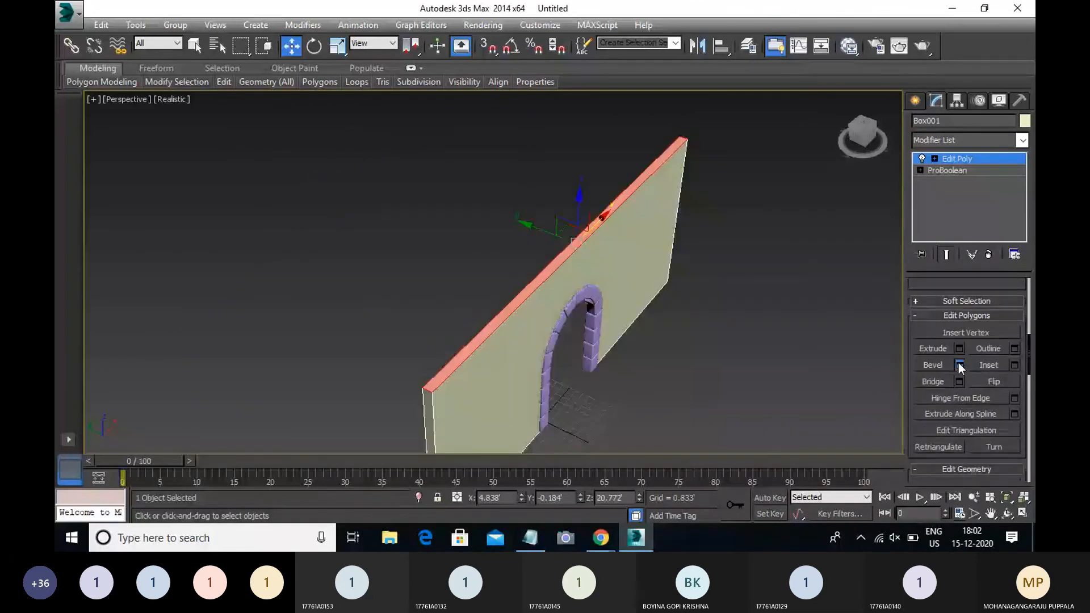
left_click(959, 364)
left_click_drag(504, 302, 508, 281)
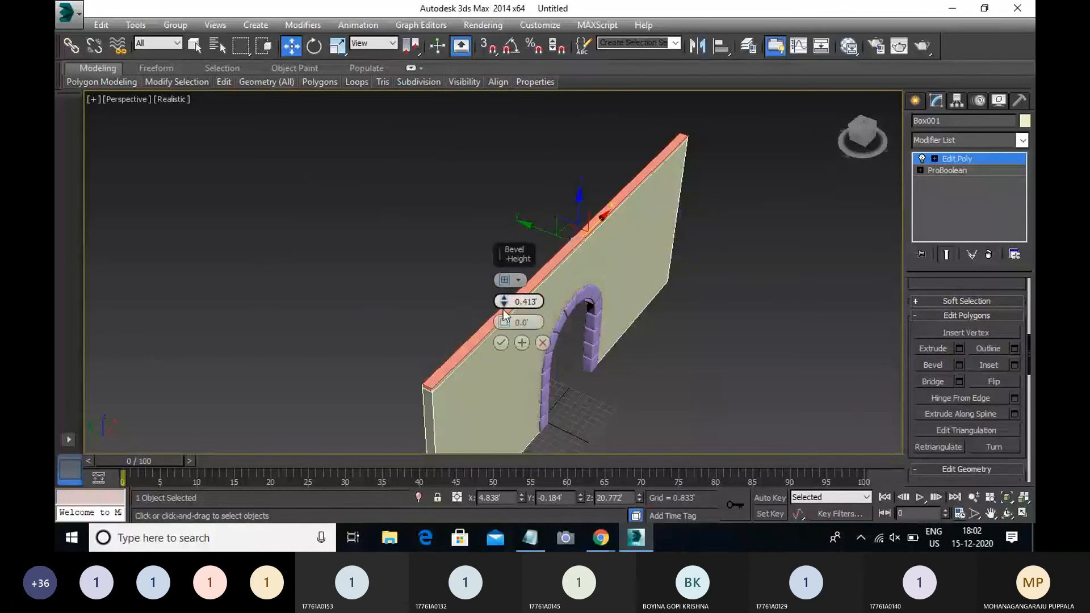
left_click_drag(502, 320, 509, 303)
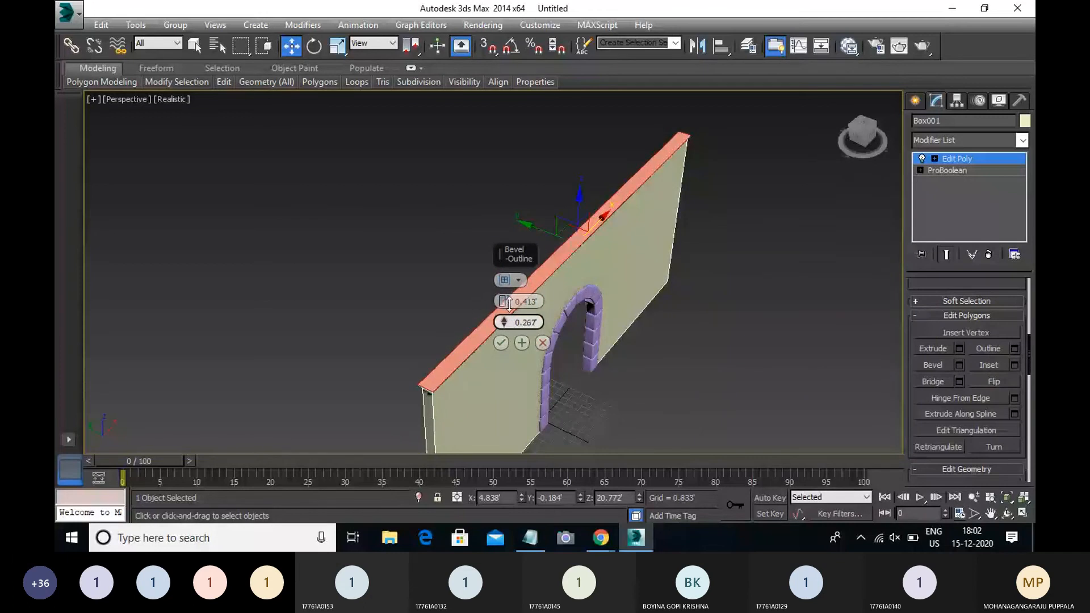
left_click_drag(509, 303, 508, 301)
left_click(500, 343)
Extrude the beveled top polygon upward to form the wall's coping and clear the polygon selection.
left_click(960, 349)
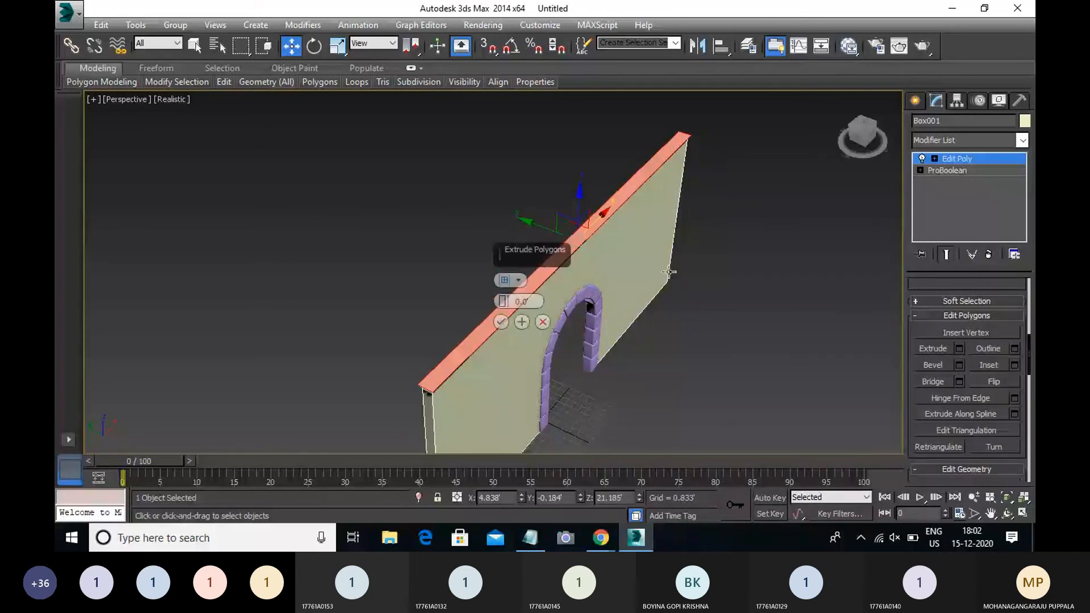
left_click_drag(503, 301, 507, 292)
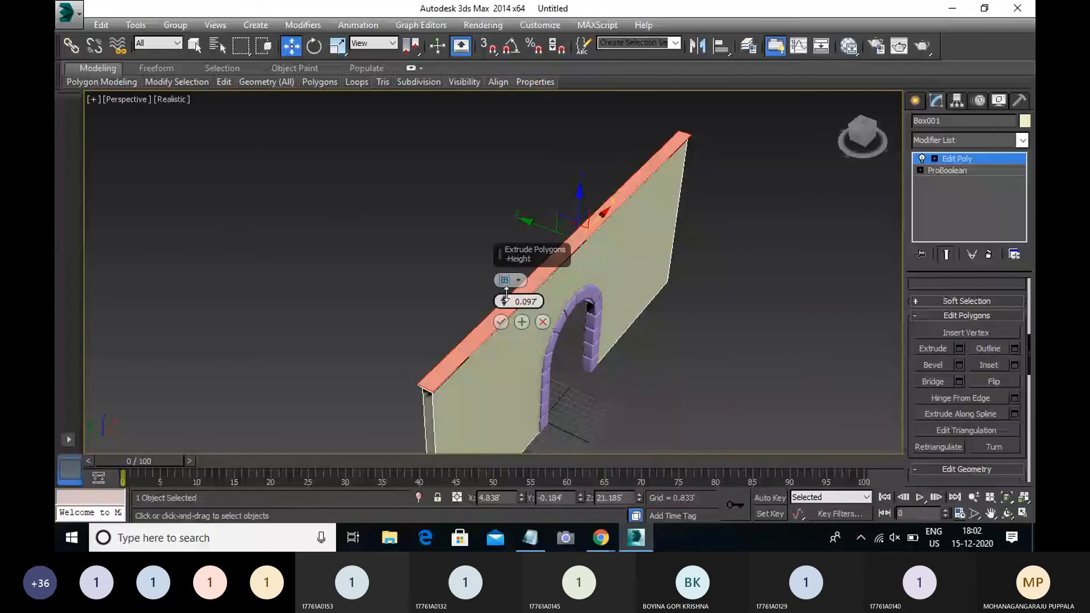
left_click_drag(506, 291, 508, 290)
left_click(501, 321)
left_click(731, 410)
Examine the wall's coping profile and the arch blocks around the doorway from several angles.
middle_click_drag(731, 409, 700, 393, "alt")
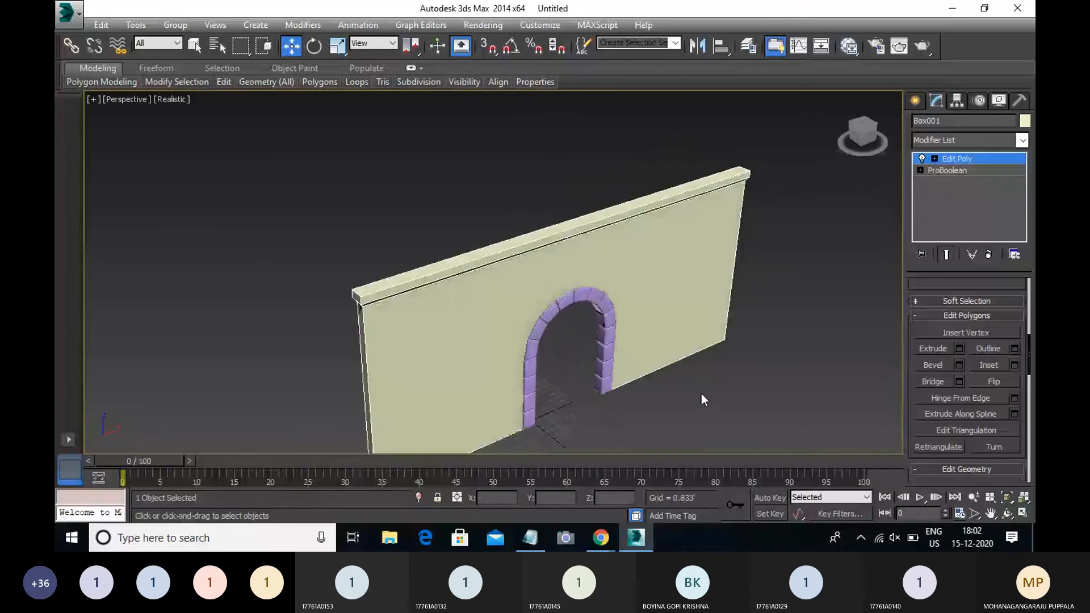
middle_click_drag(700, 394, 849, 324, "alt")
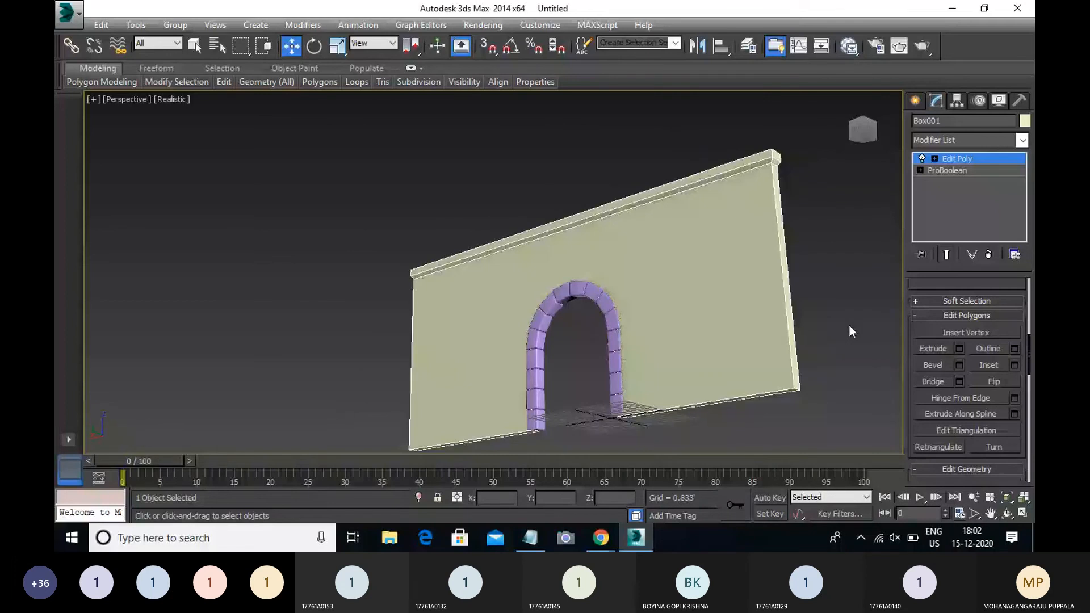
middle_click_drag(849, 331, 667, 373, "alt")
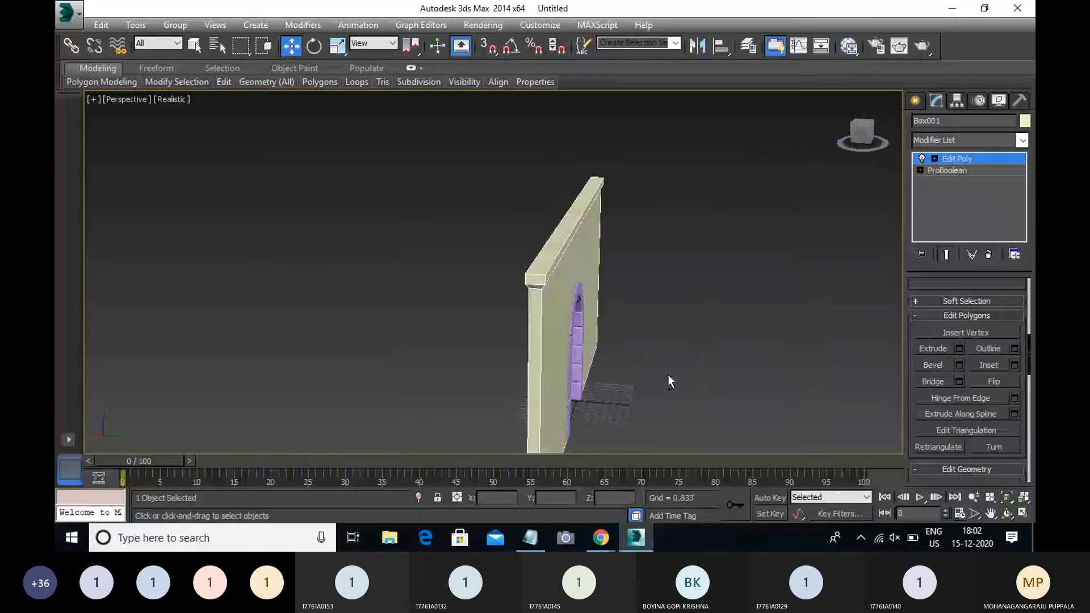
middle_click_drag(668, 374, 557, 383, "alt")
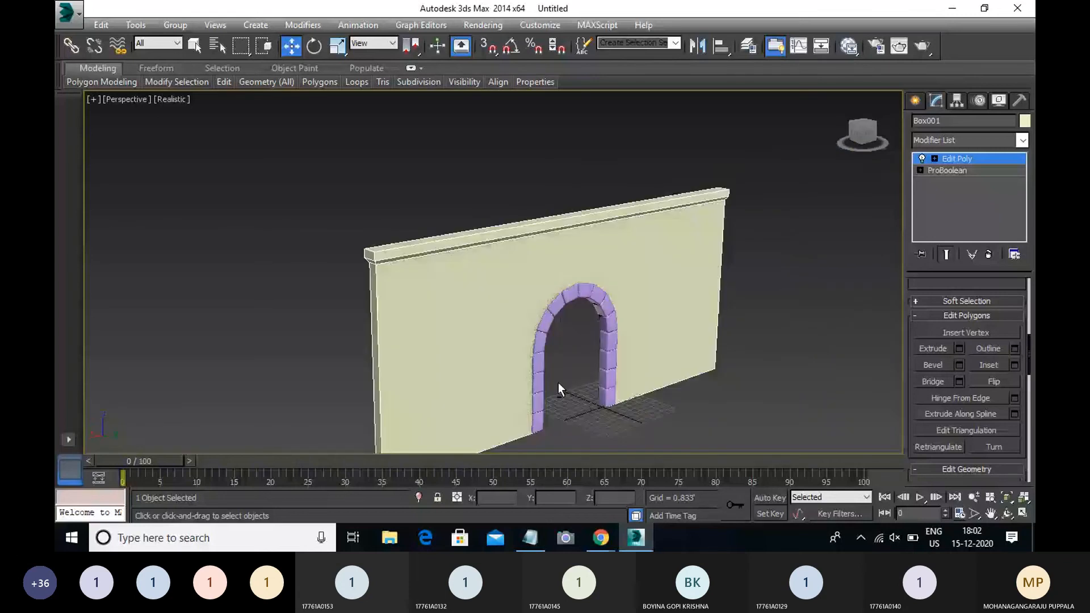
middle_click_drag(558, 383, 639, 210, "alt")
scroll(639, 211, "up", 5)
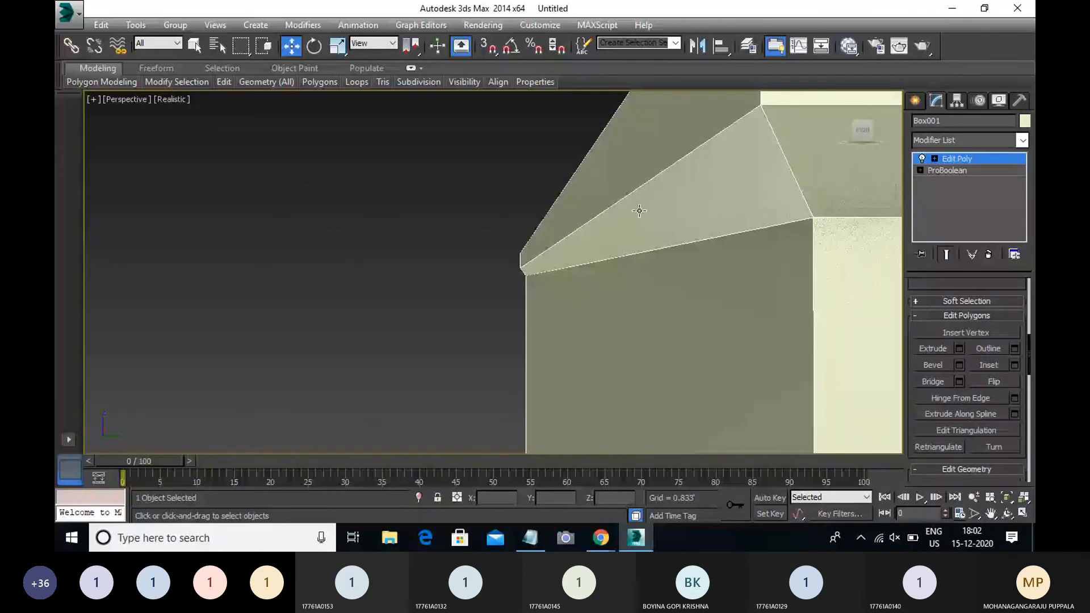
scroll(571, 248, "down", 10)
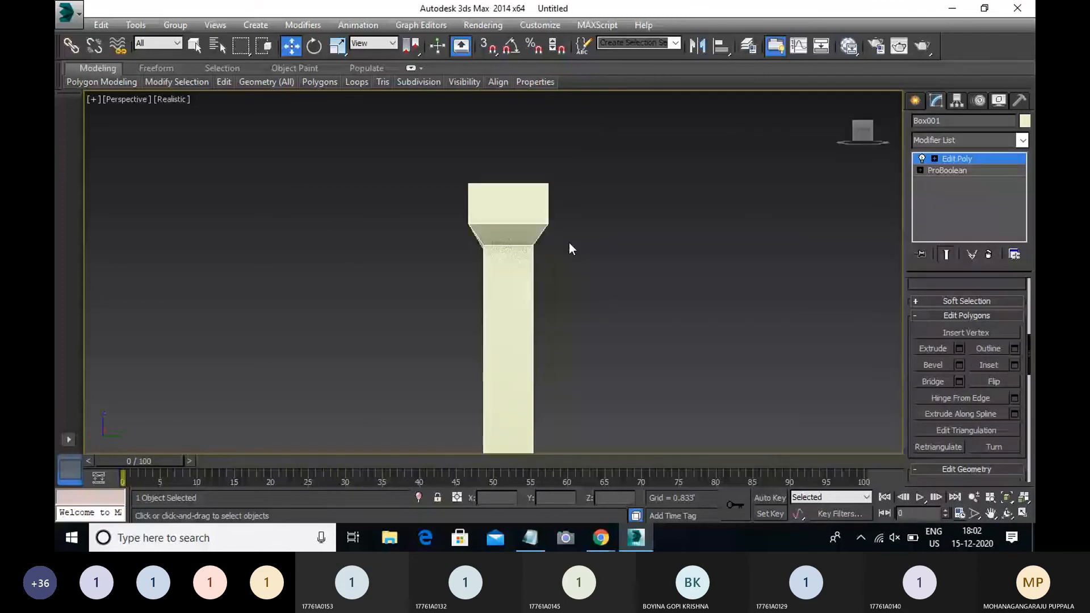
middle_click_drag(569, 243, 669, 321, "alt")
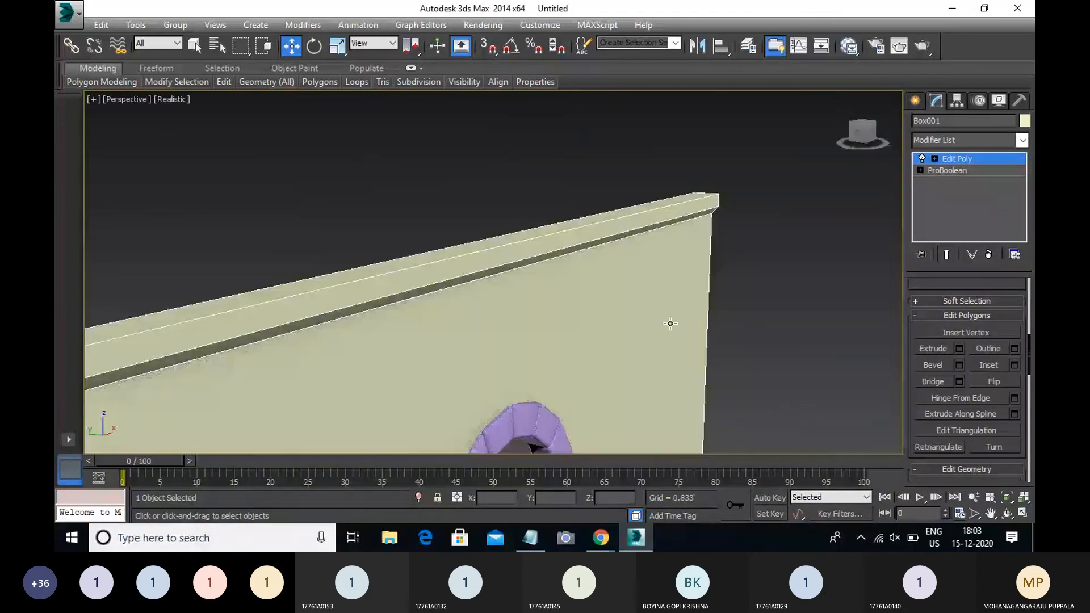
left_click(841, 100)
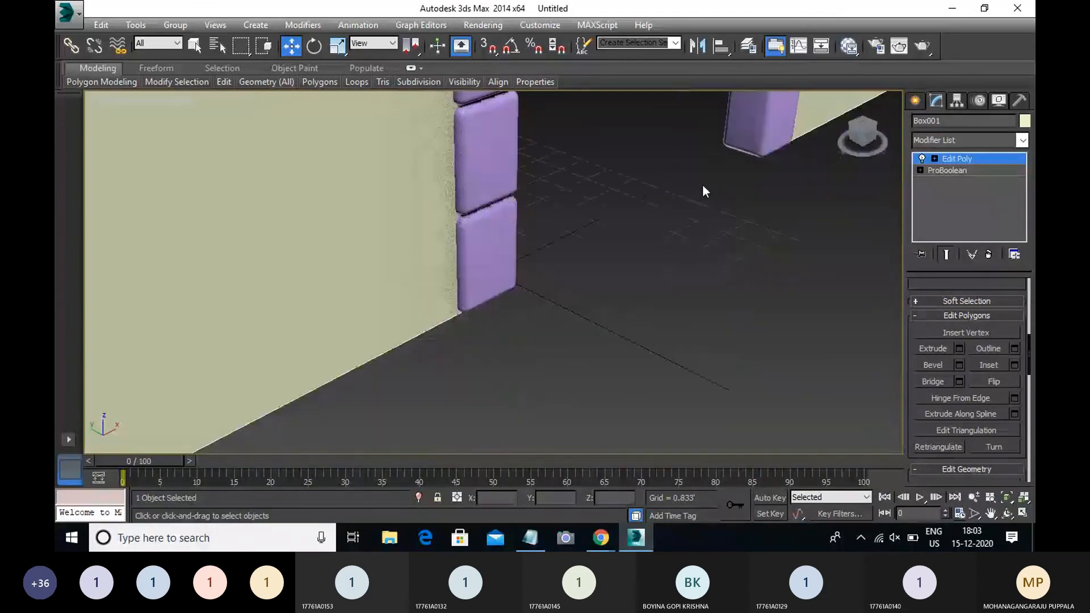
scroll(603, 266, "down", 5)
middle_click_drag(609, 272, 566, 363)
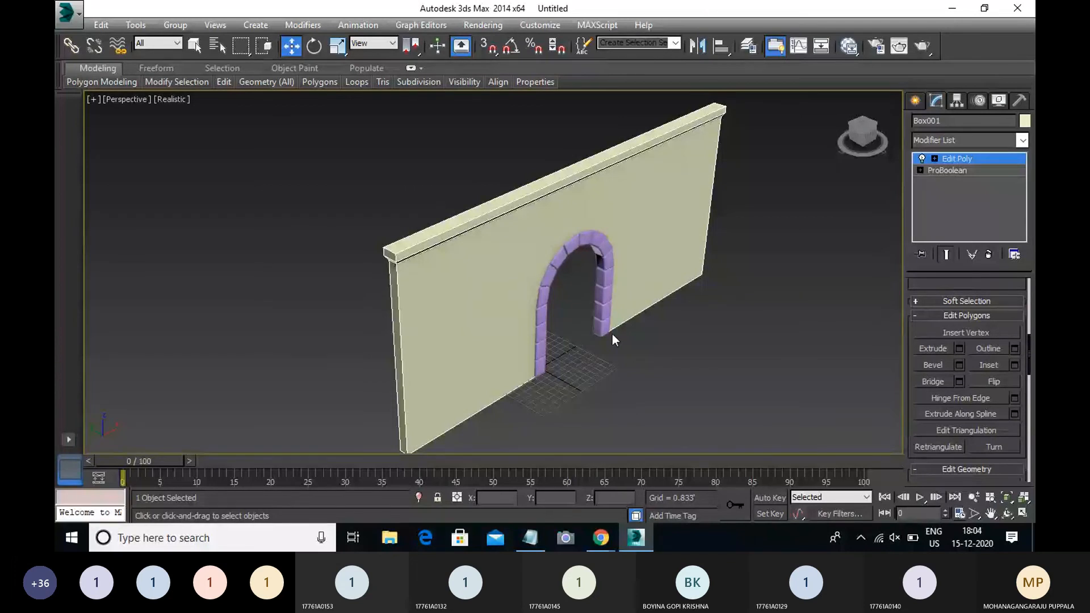
Exit polygon editing on the wall, deselect it and return to the geometry creation options.
scroll(730, 318, "down", 4)
left_click(955, 157)
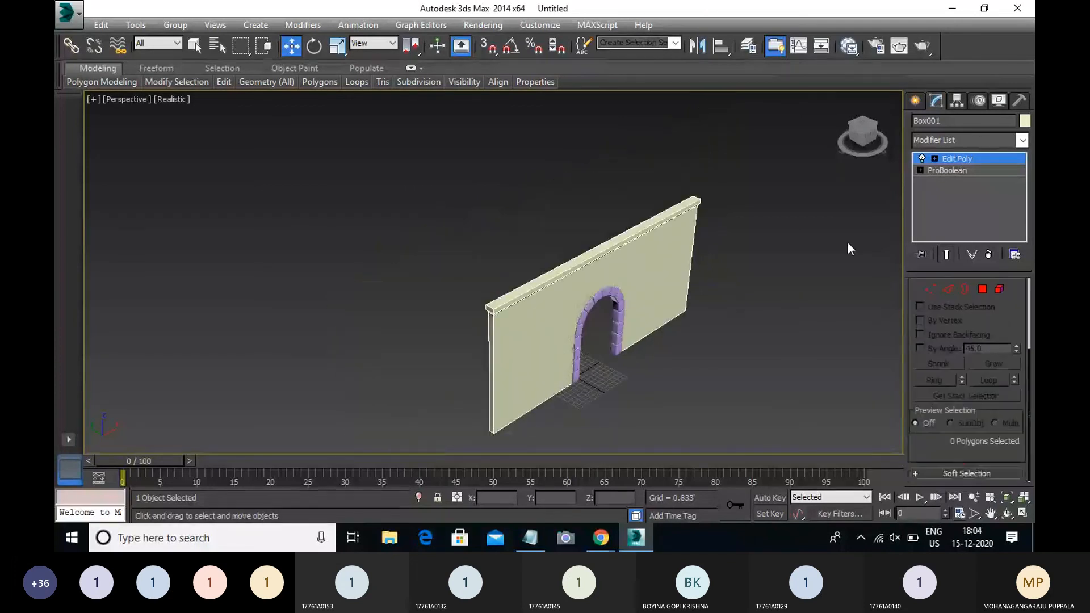
left_click(763, 311)
scroll(689, 354, "up", 8)
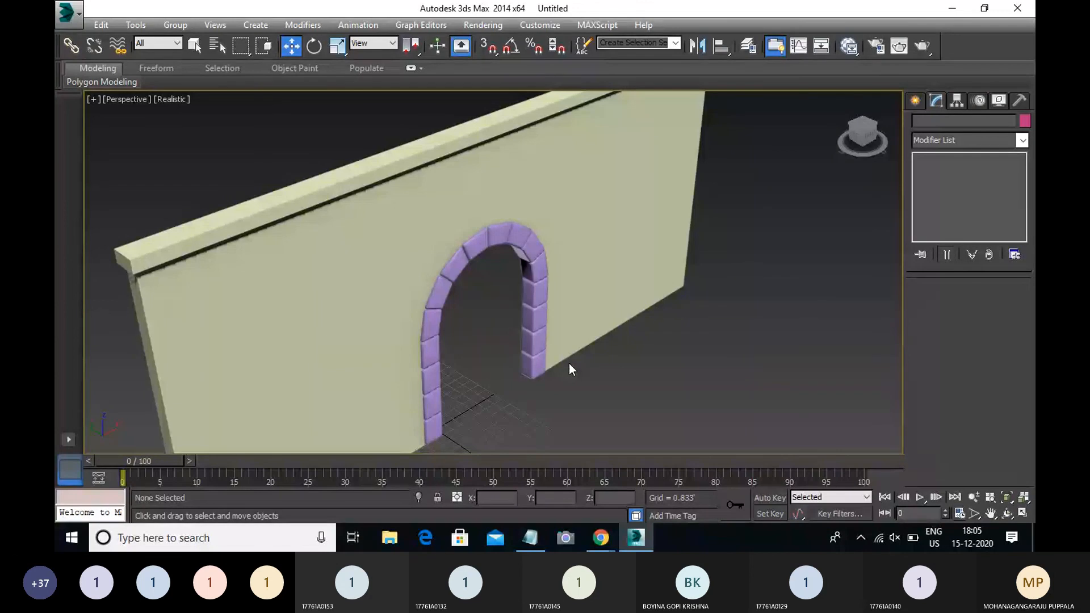
left_click(915, 103)
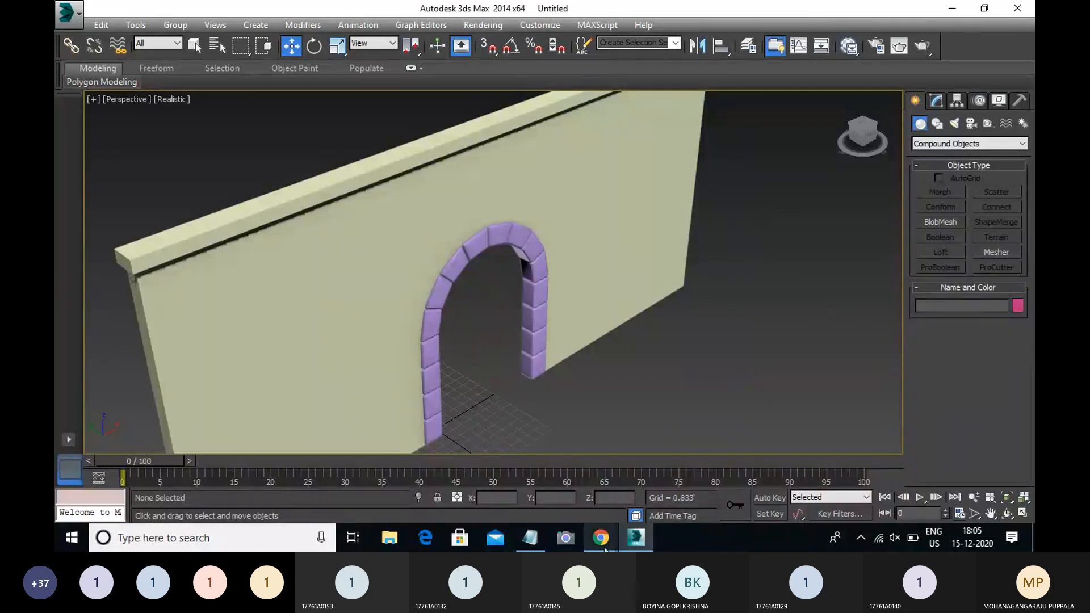
Switch to the Microsoft Teams meeting in Chrome and leave the call.
mouse_move(603, 542)
left_click(564, 473)
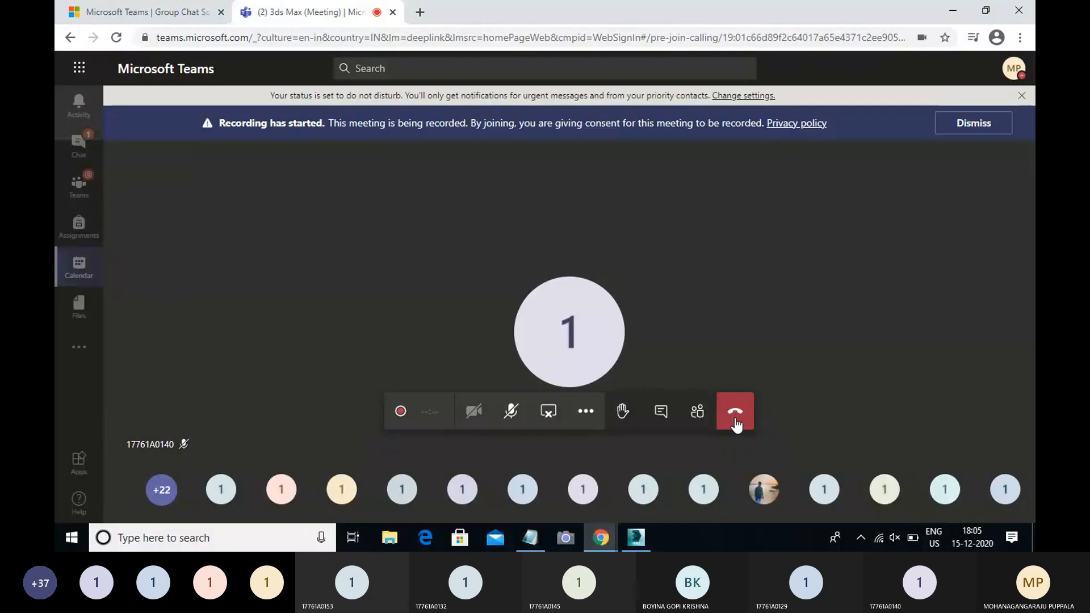
left_click(735, 418)
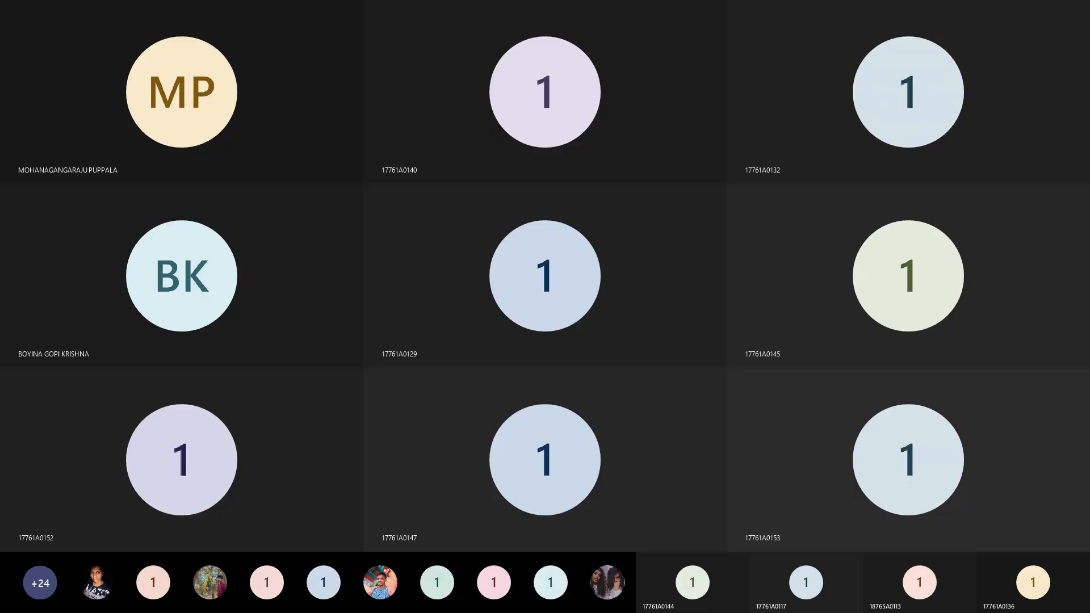